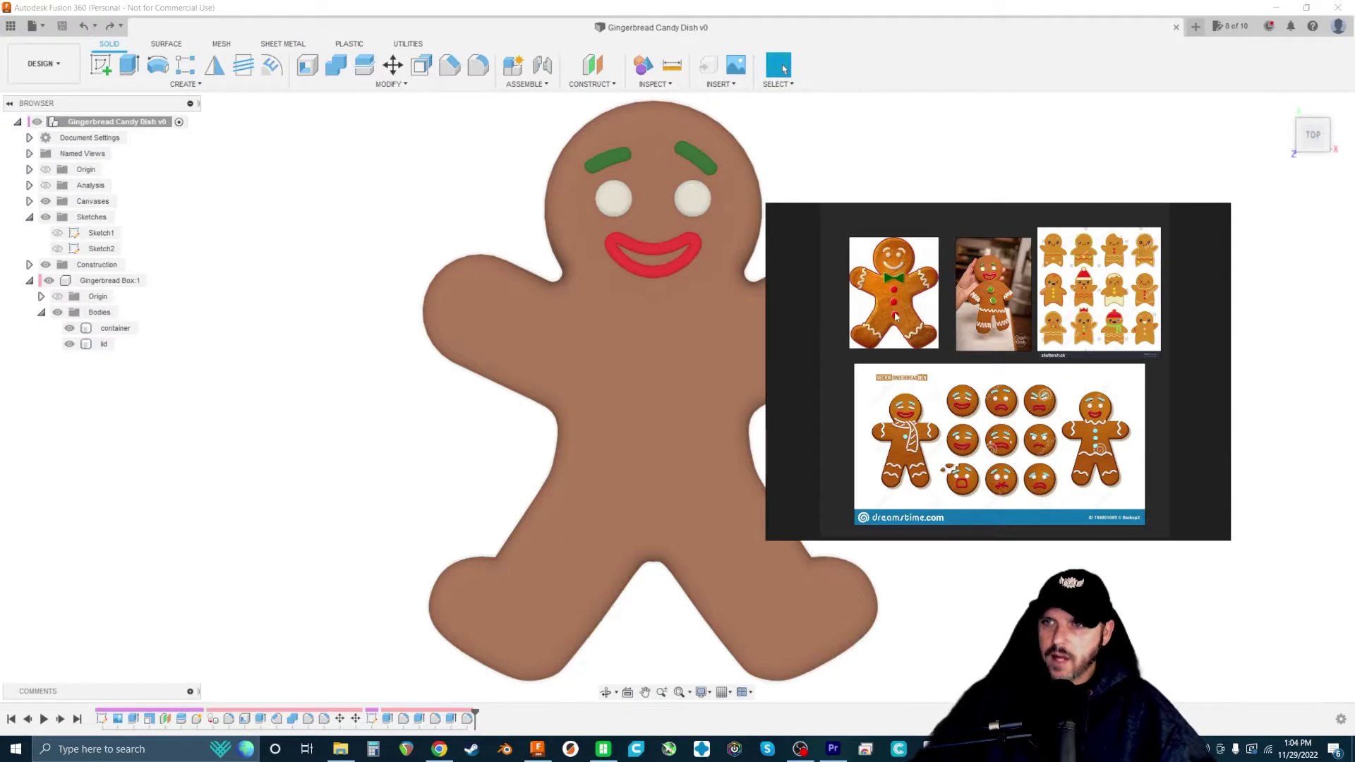
pyautogui.scroll(-3, 916, 306)
pyautogui.scroll(4, 918, 297)
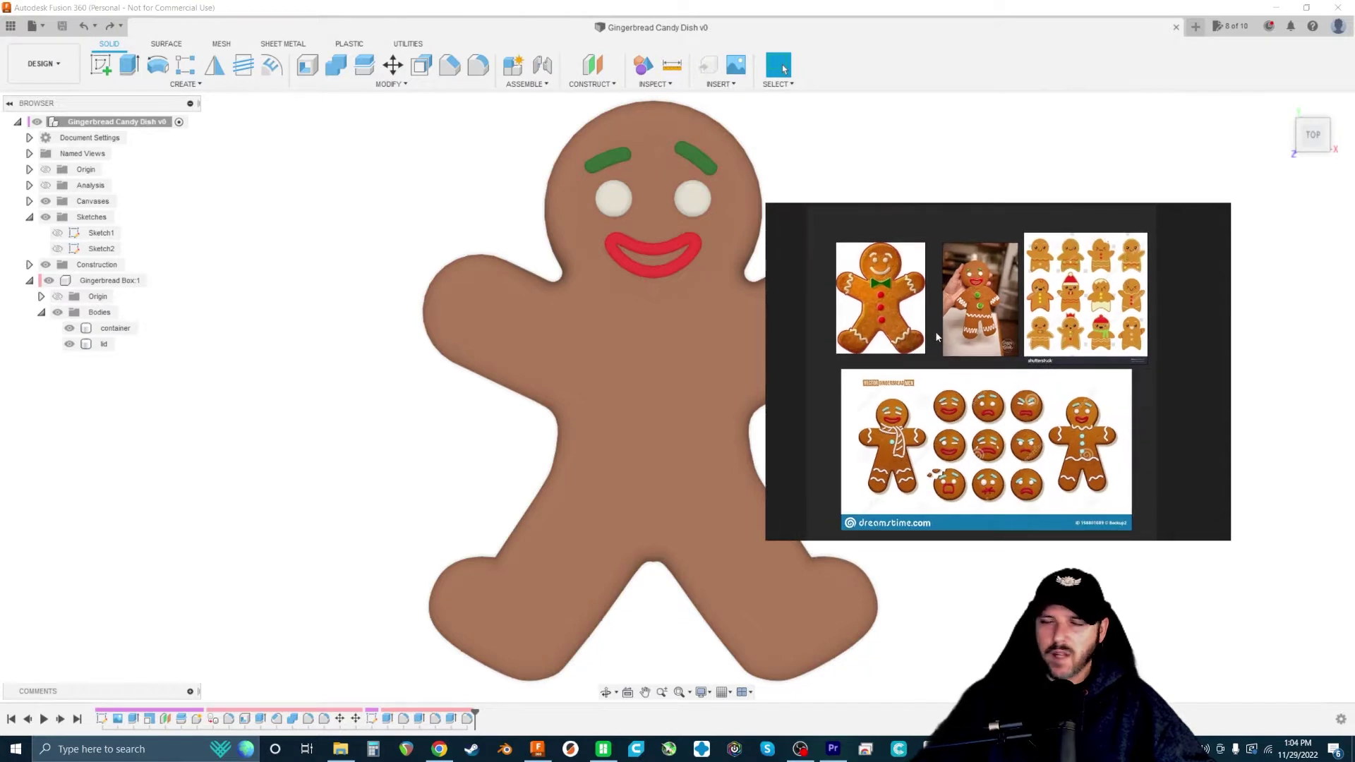
pyautogui.click(104, 343)
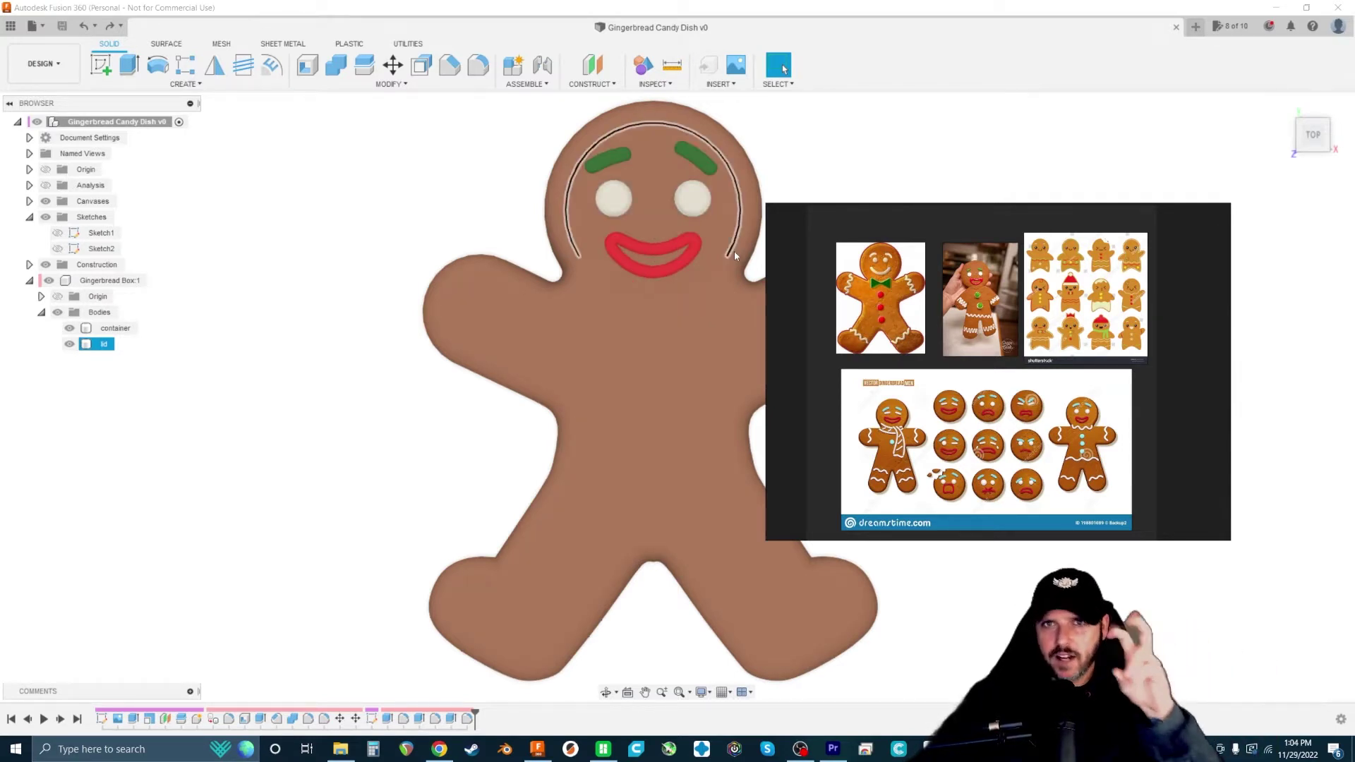
pyautogui.press('Escape')
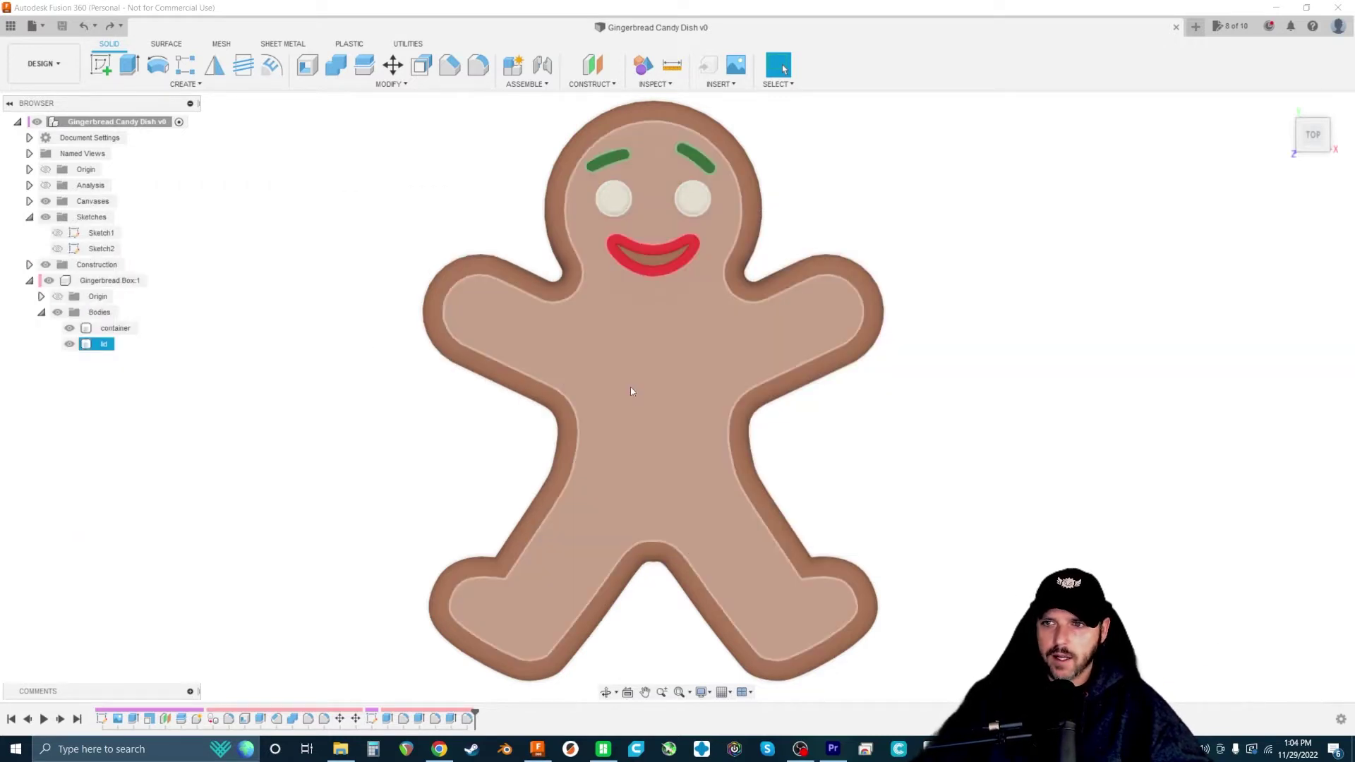
# - Start a new sketch on the flat front face of the gingerbread man's lid
pyautogui.scroll(2, 632, 389)
pyautogui.click(101, 65)
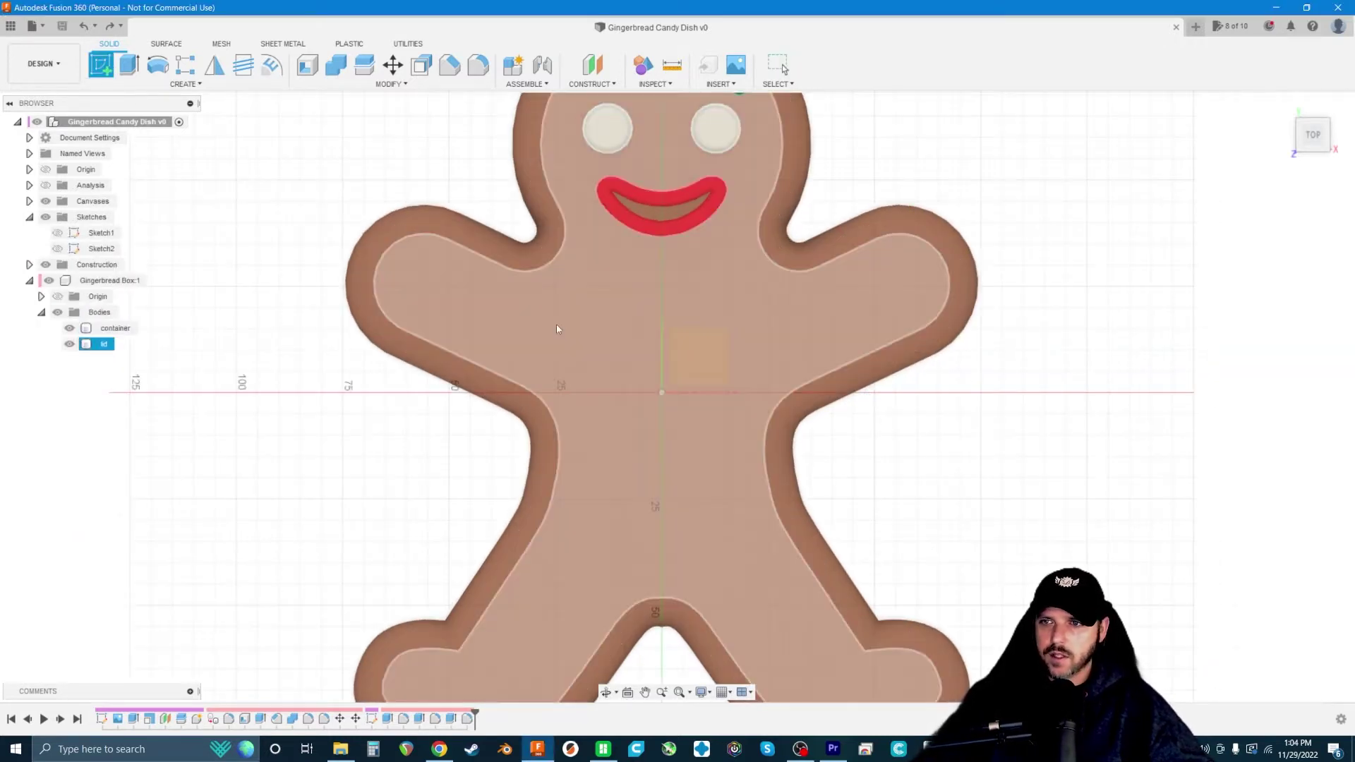
pyautogui.click(556, 324)
pyautogui.scroll(-1, 464, 233)
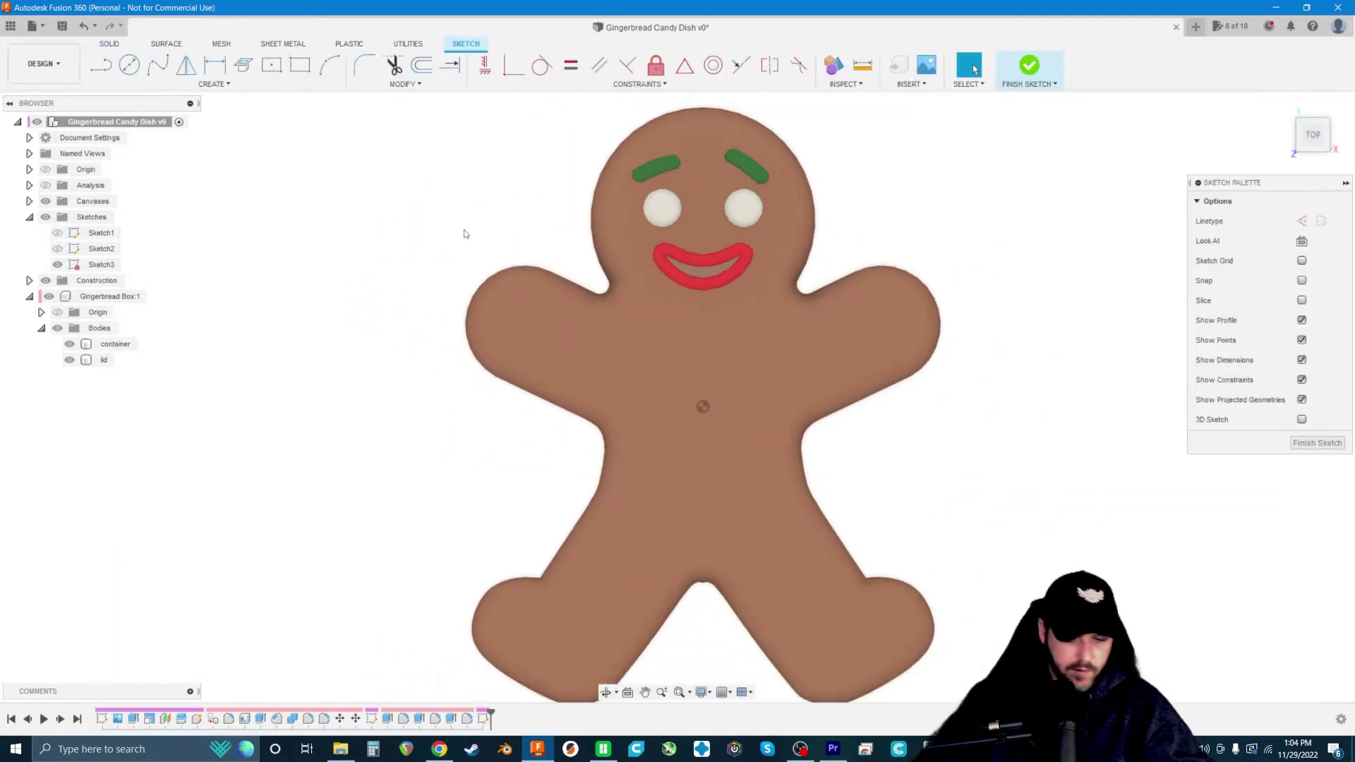
# - Sketch a vertical centre line about 83 mm long from below the mouth through the origin to just above the crotch
pyautogui.press('l')
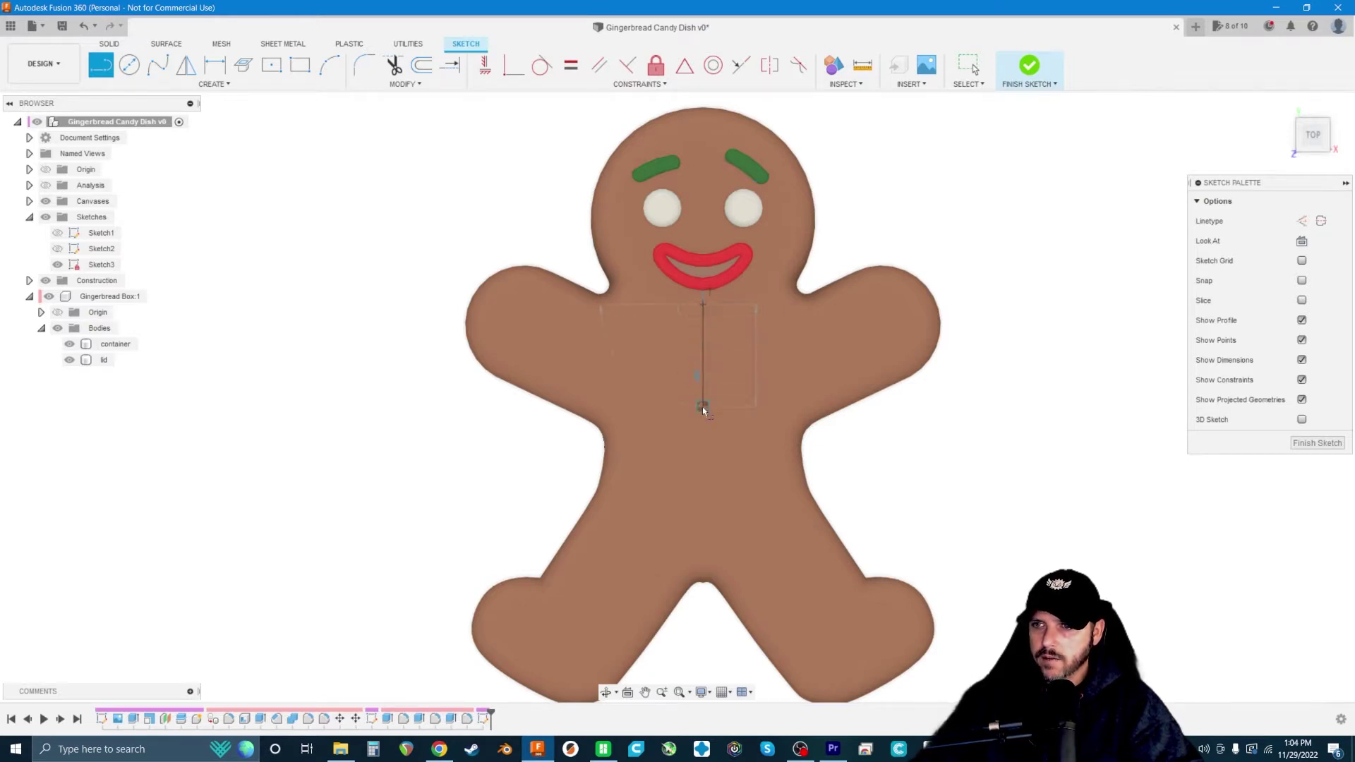
pyautogui.click(704, 305)
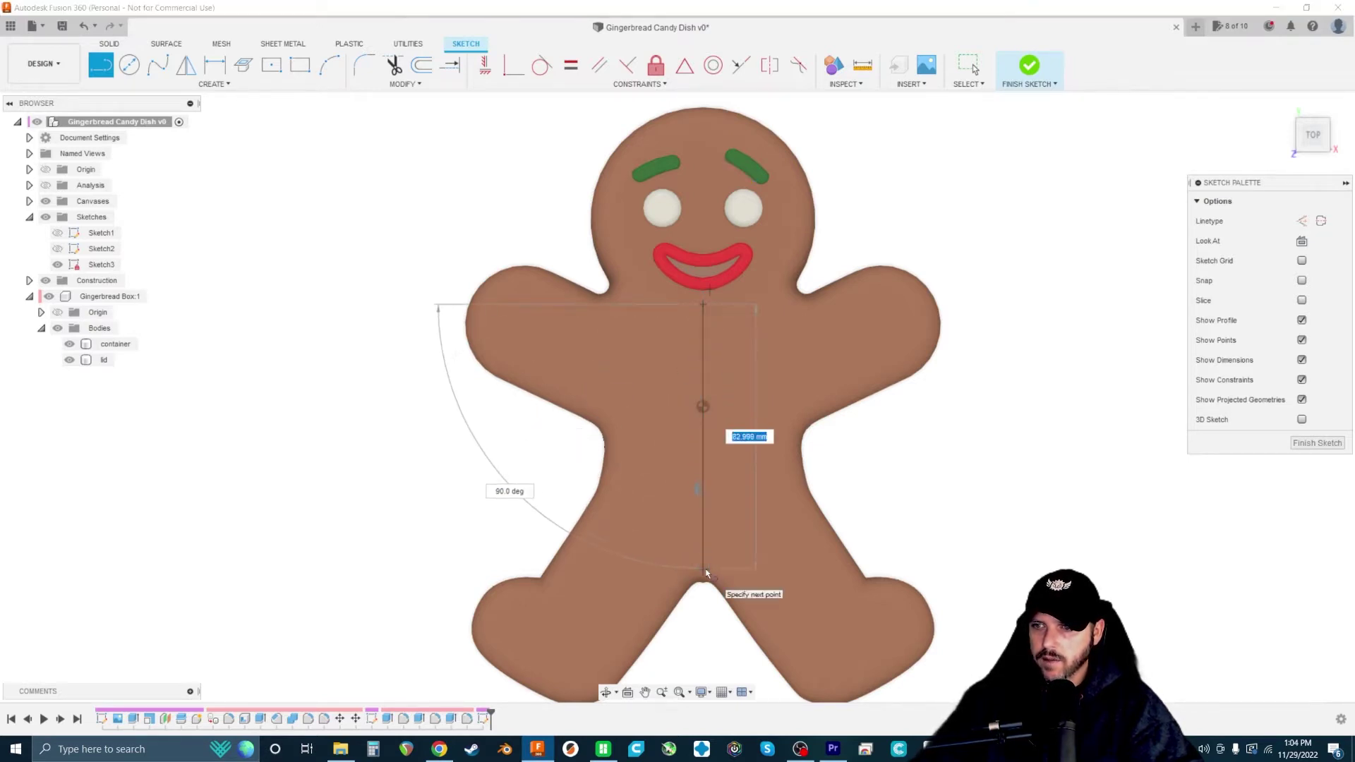
pyautogui.click(705, 569)
pyautogui.scroll(4, 718, 488)
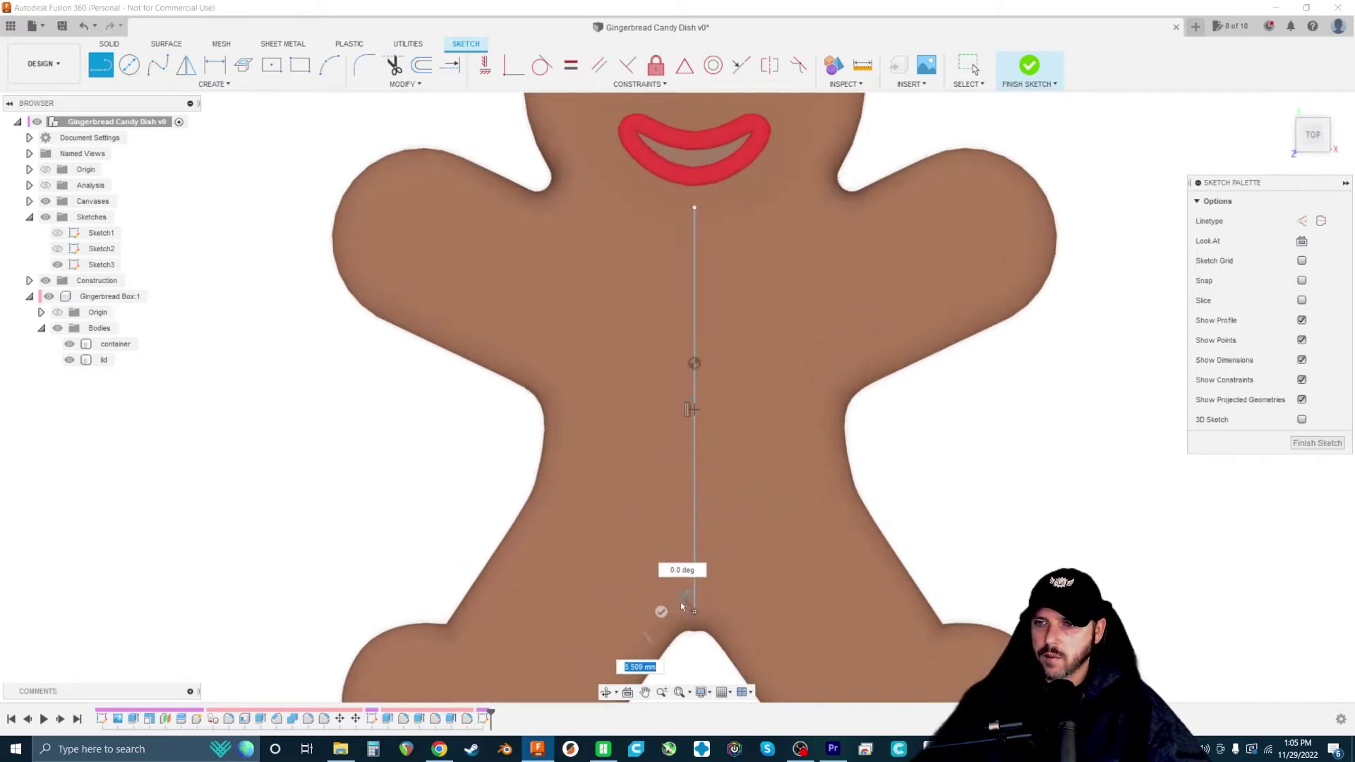
pyautogui.click(661, 612)
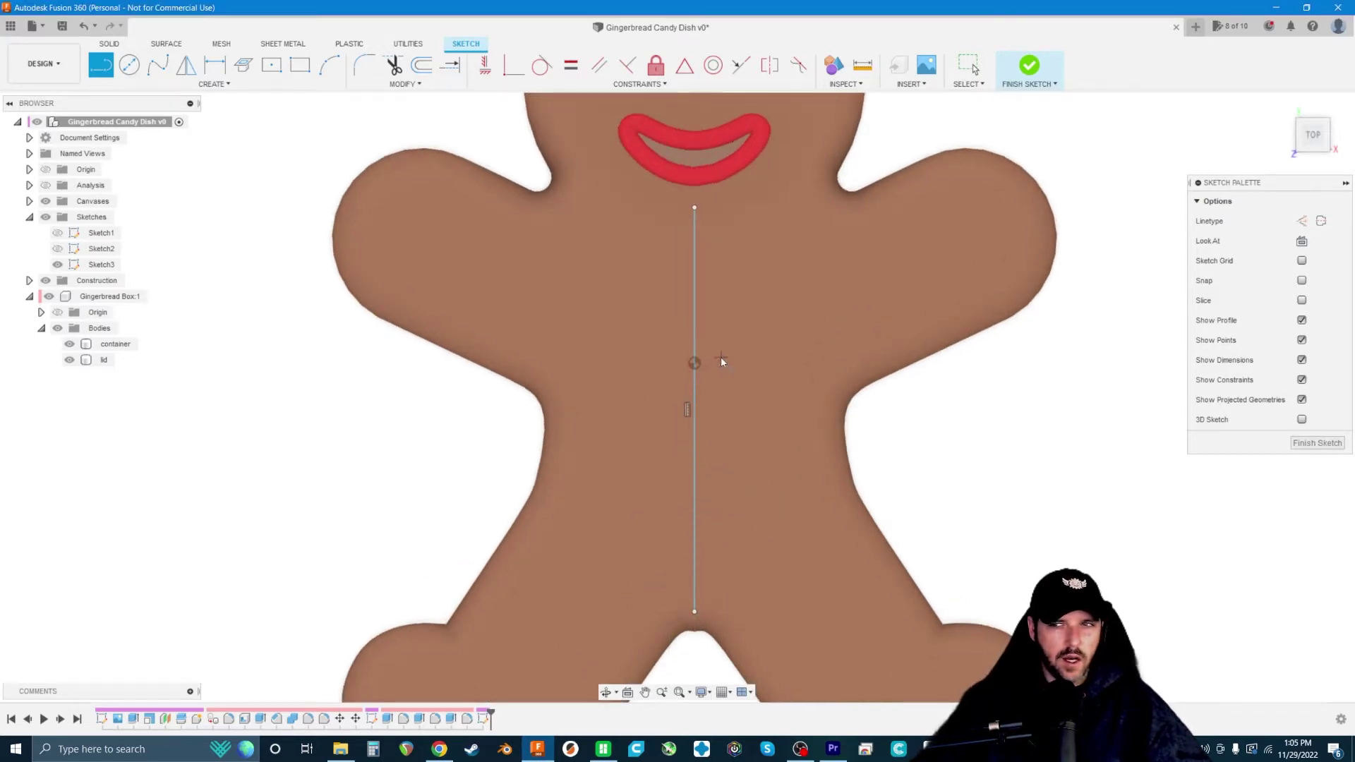
pyautogui.press('Escape')
# - Sketch a diagonal line about 43 mm long rising to the right across the upper part of the centre line
pyautogui.scroll(3, 724, 276)
pyautogui.scroll(-1, 876, 458)
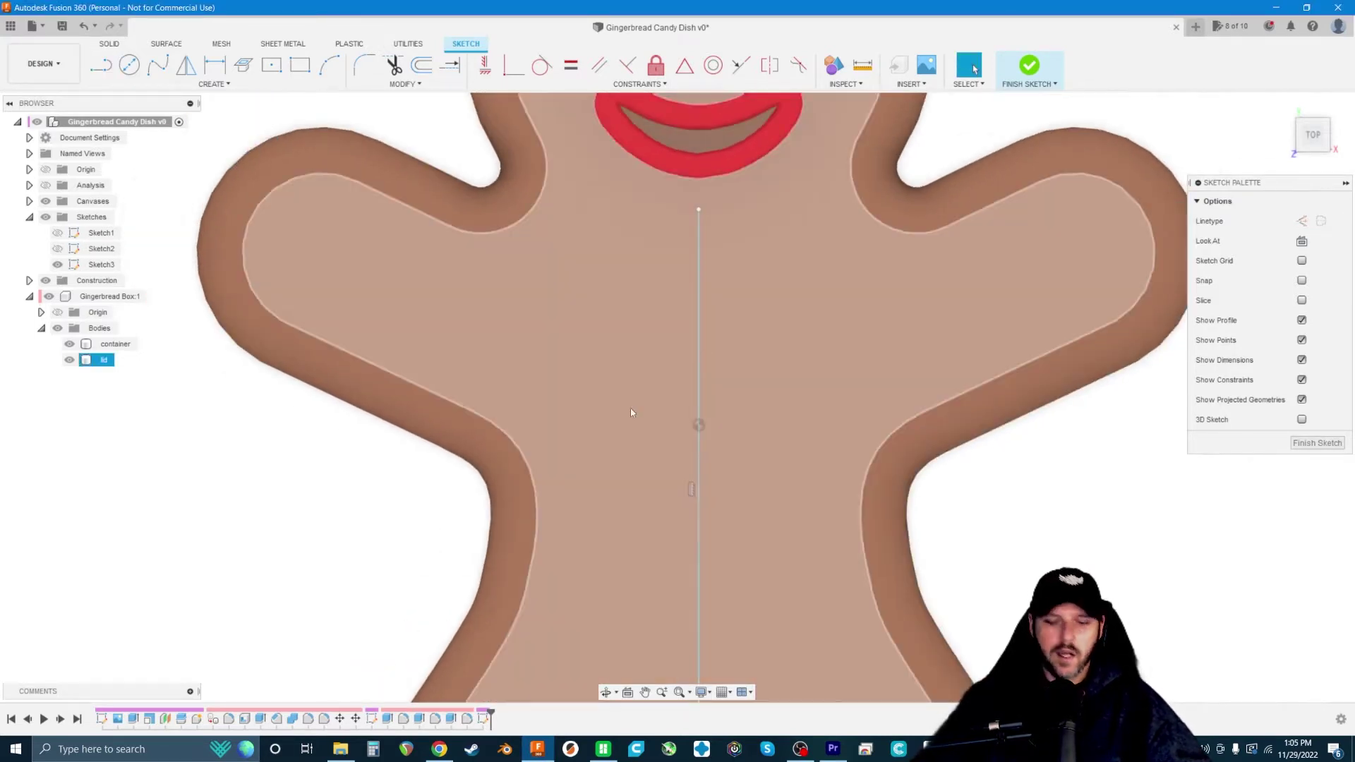
pyautogui.press('l')
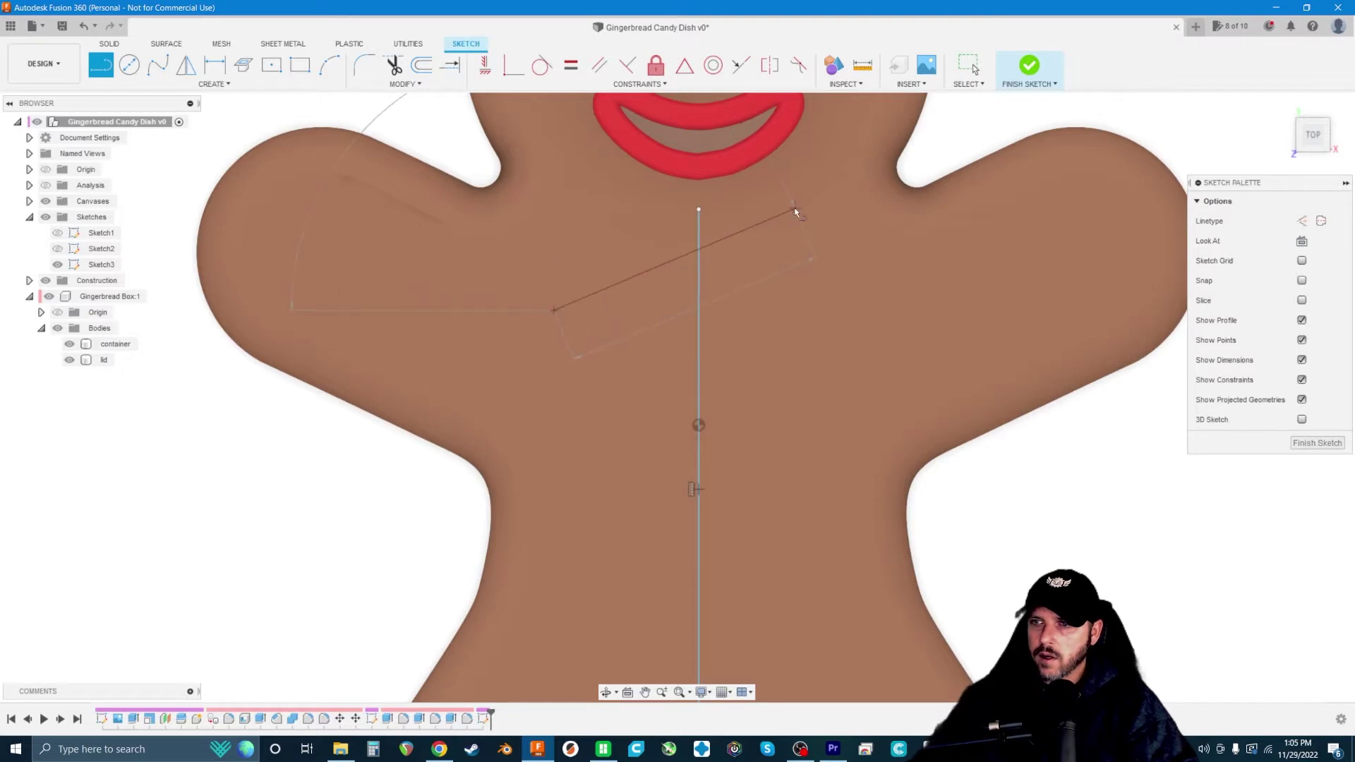
pyautogui.click(554, 310)
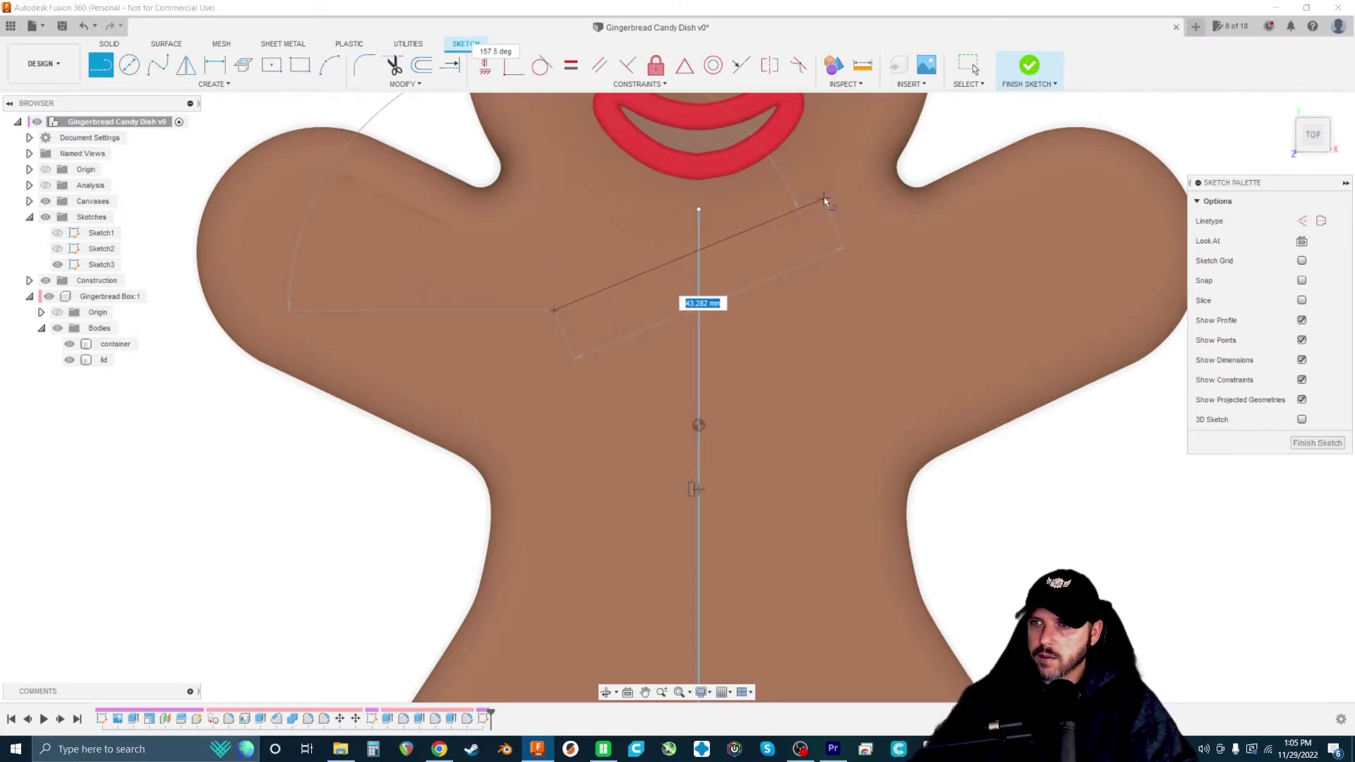
pyautogui.click(824, 198)
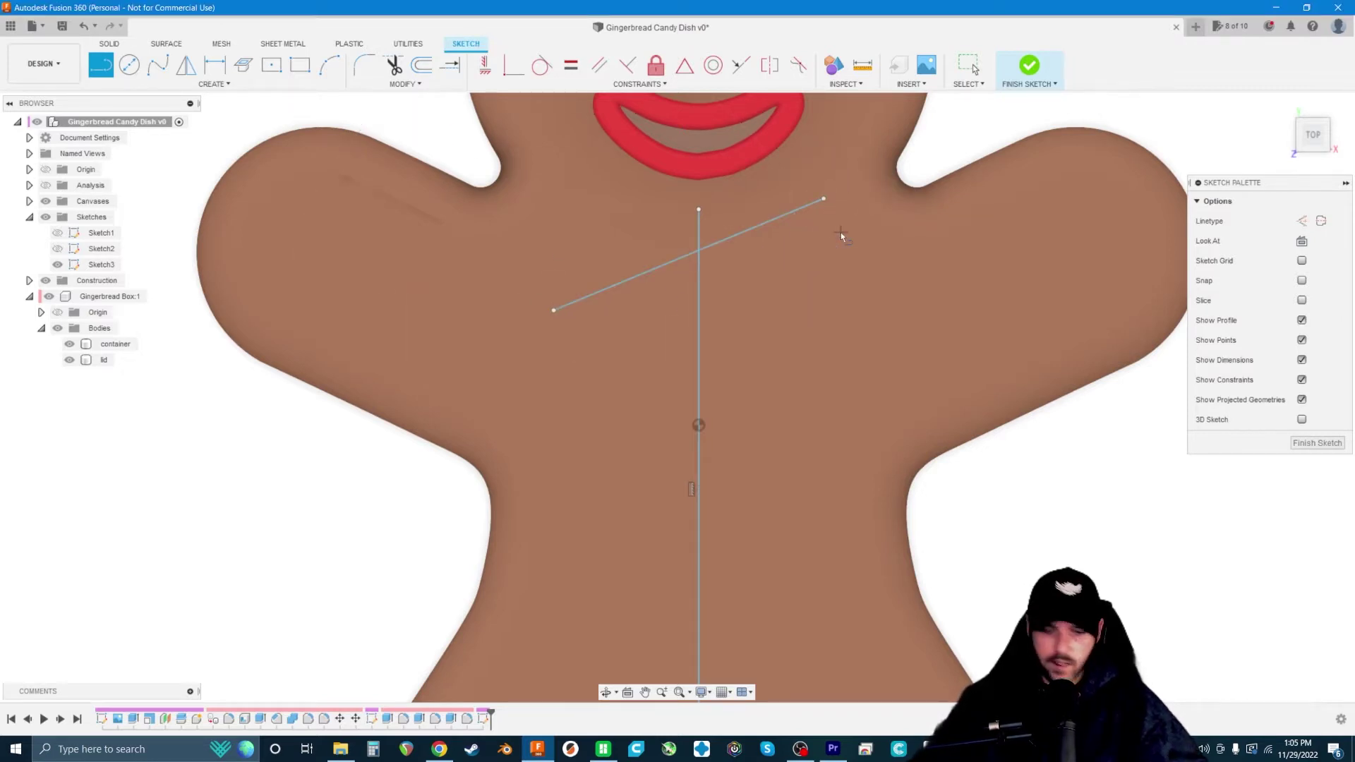
# - Dimension the diagonal line's upper right end at 20 mm from the vertical centre line
pyautogui.press('d')
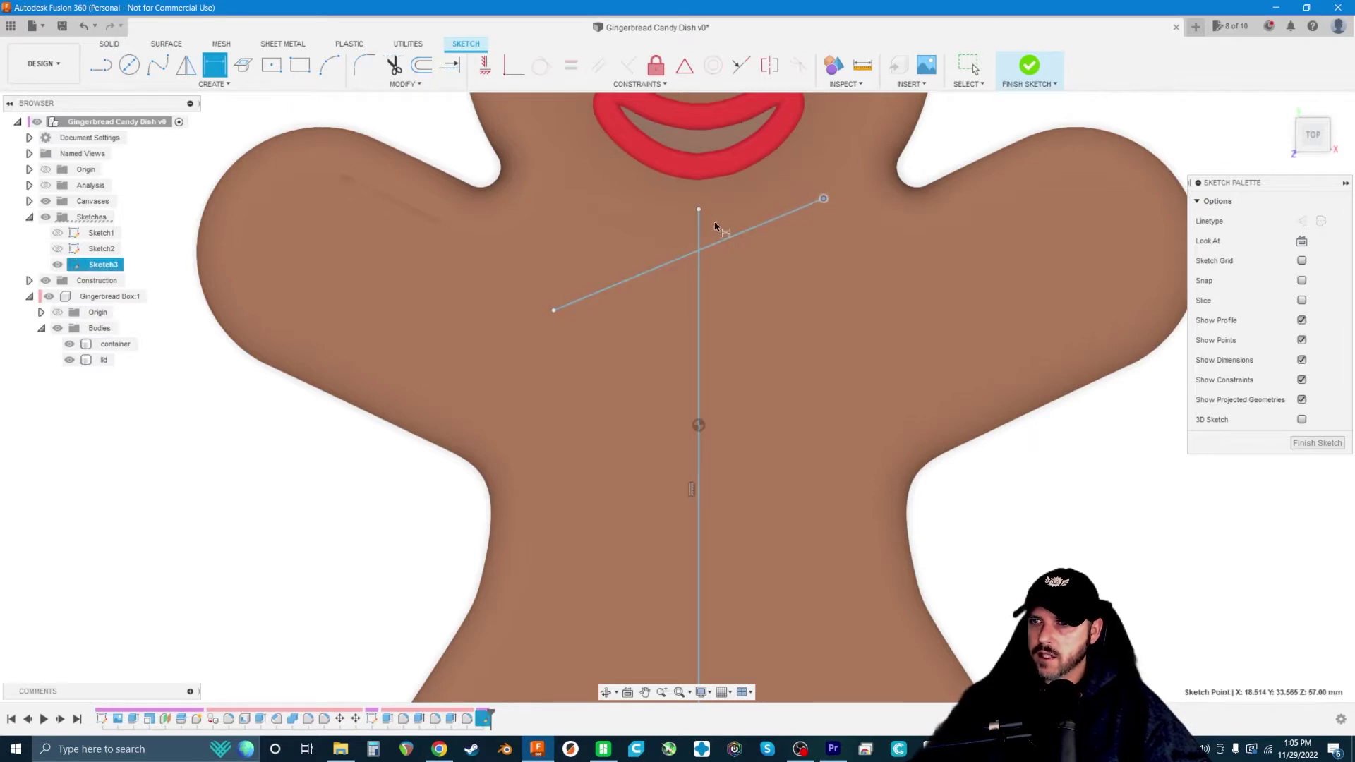
pyautogui.click(699, 232)
pyautogui.click(754, 195)
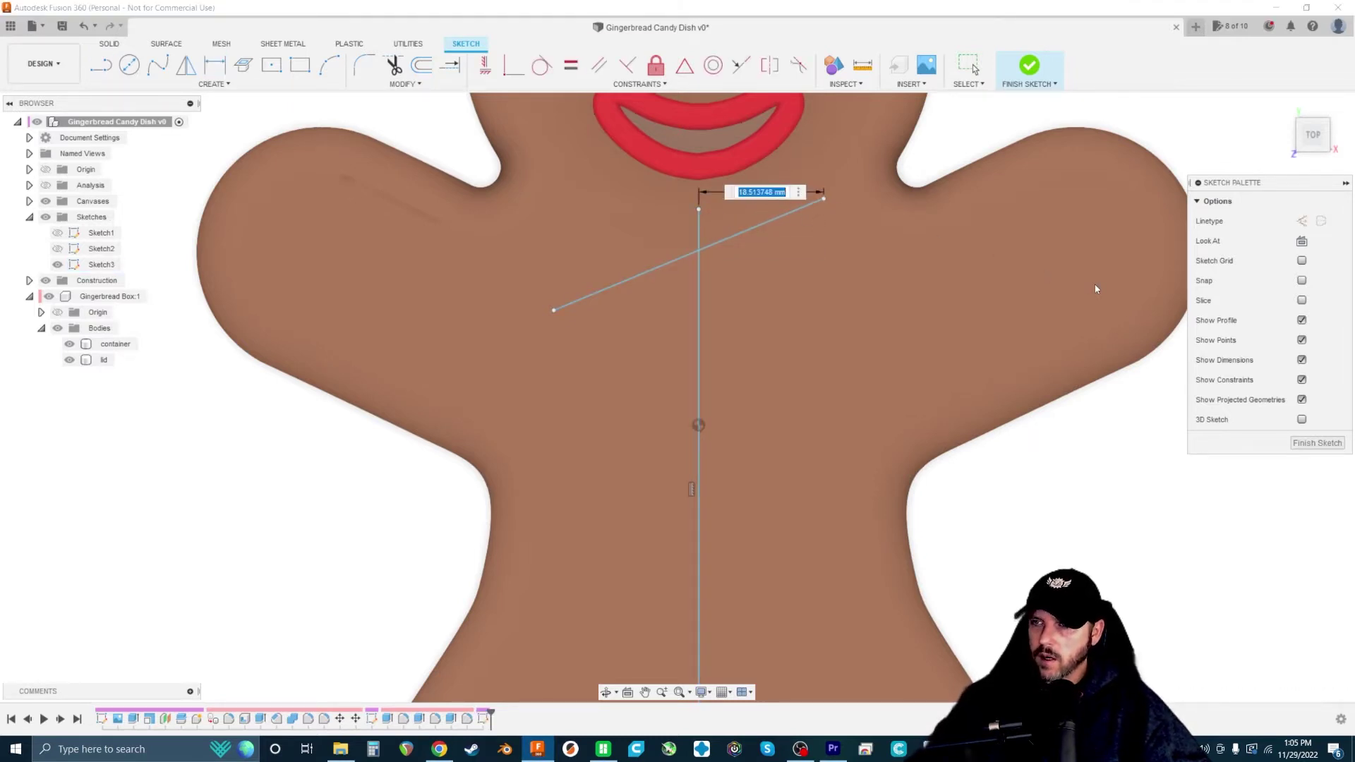
pyautogui.write('20')
pyautogui.press('Return')
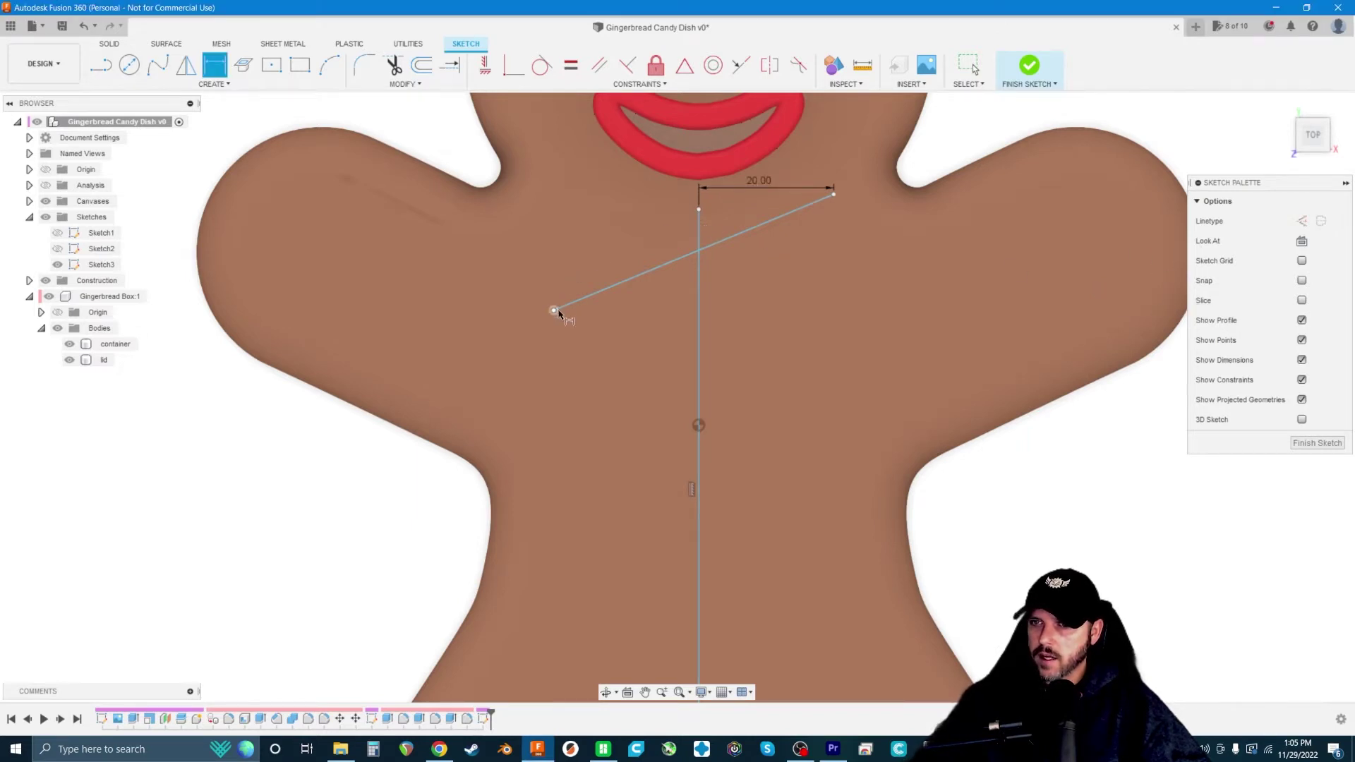
# - Dimension the diagonal line's lower left end at 20 mm from the vertical centre line
pyautogui.click(555, 311)
pyautogui.click(698, 248)
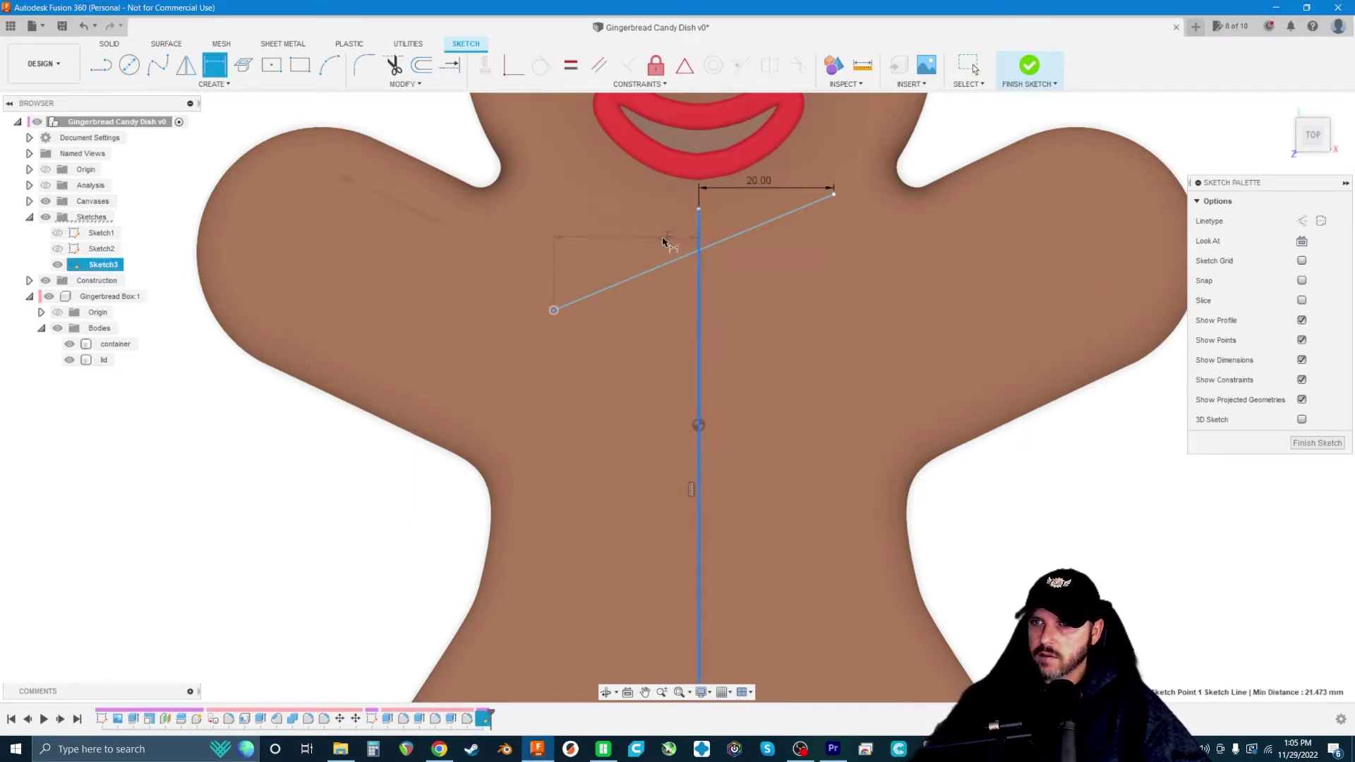
pyautogui.click(641, 255)
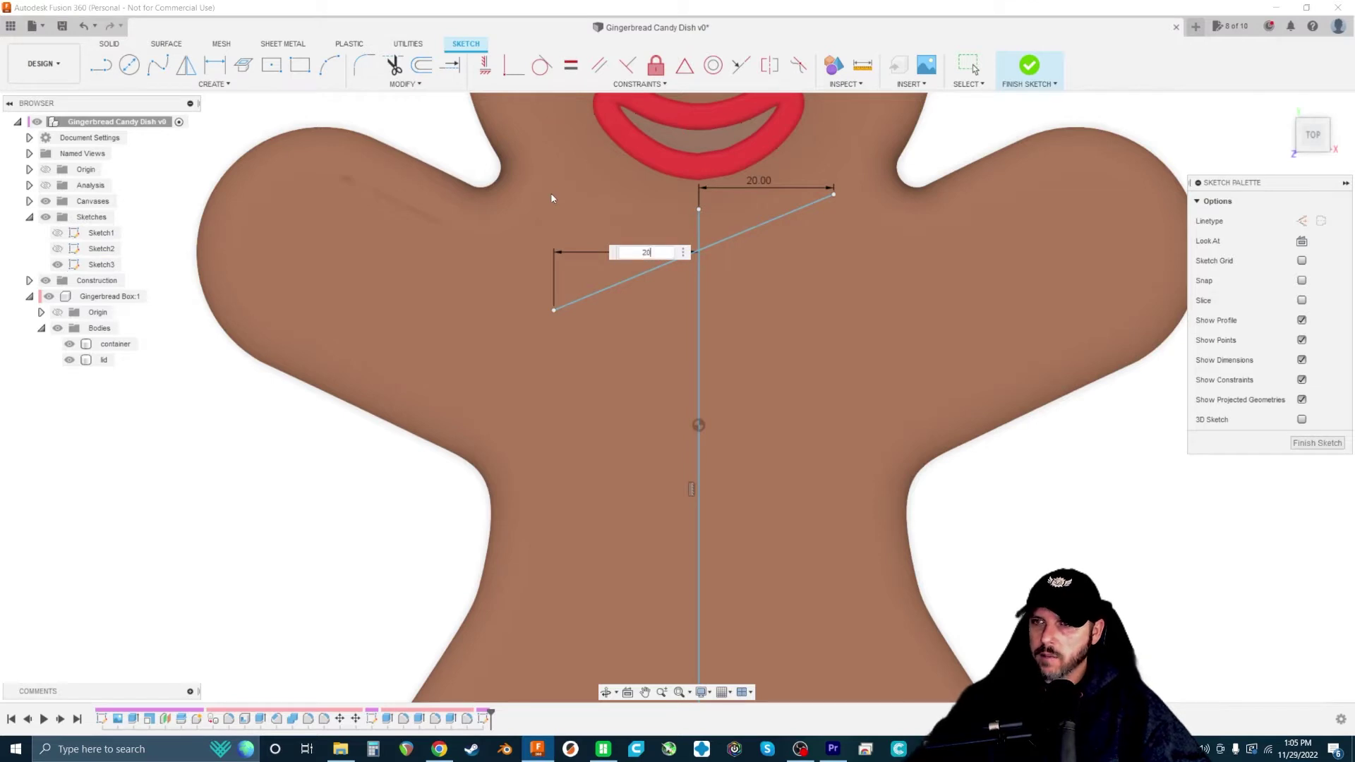
pyautogui.press('Return')
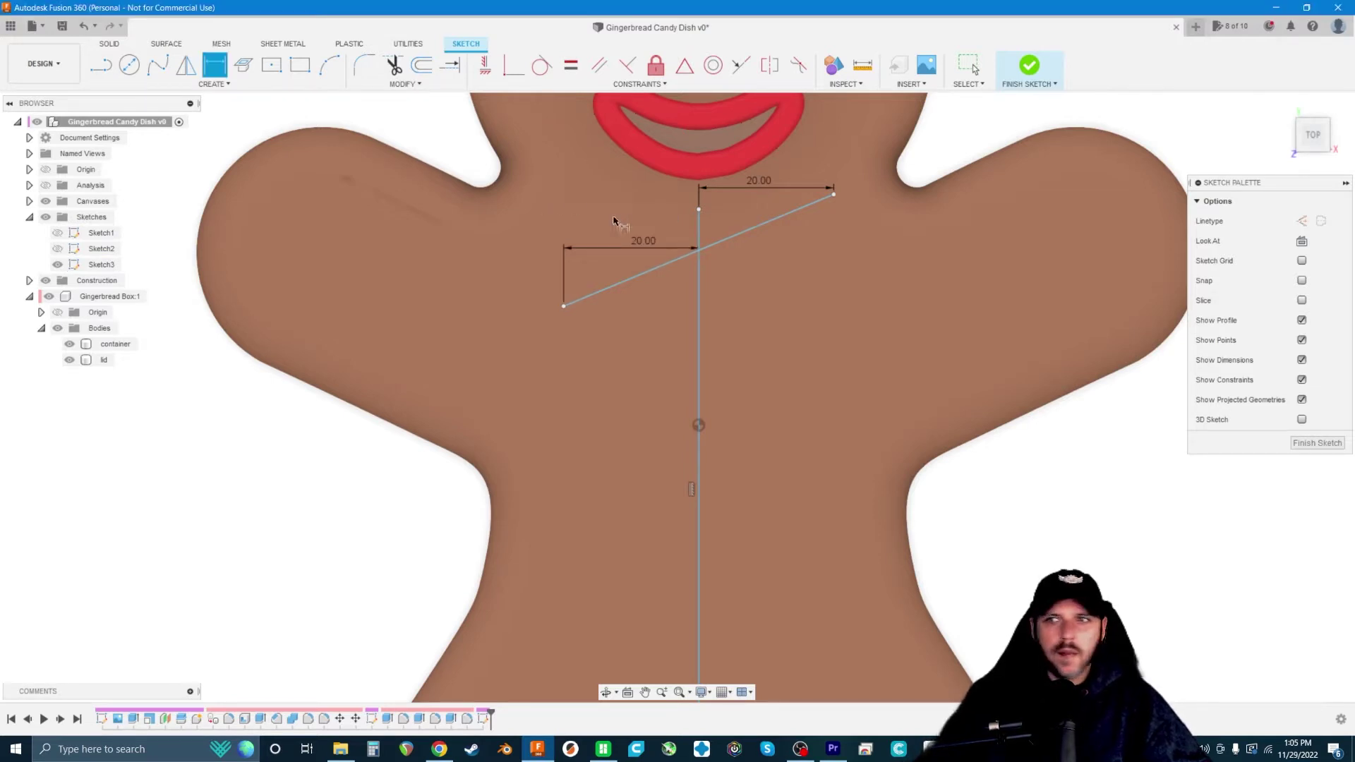
pyautogui.scroll(2, 645, 236)
pyautogui.press('Escape')
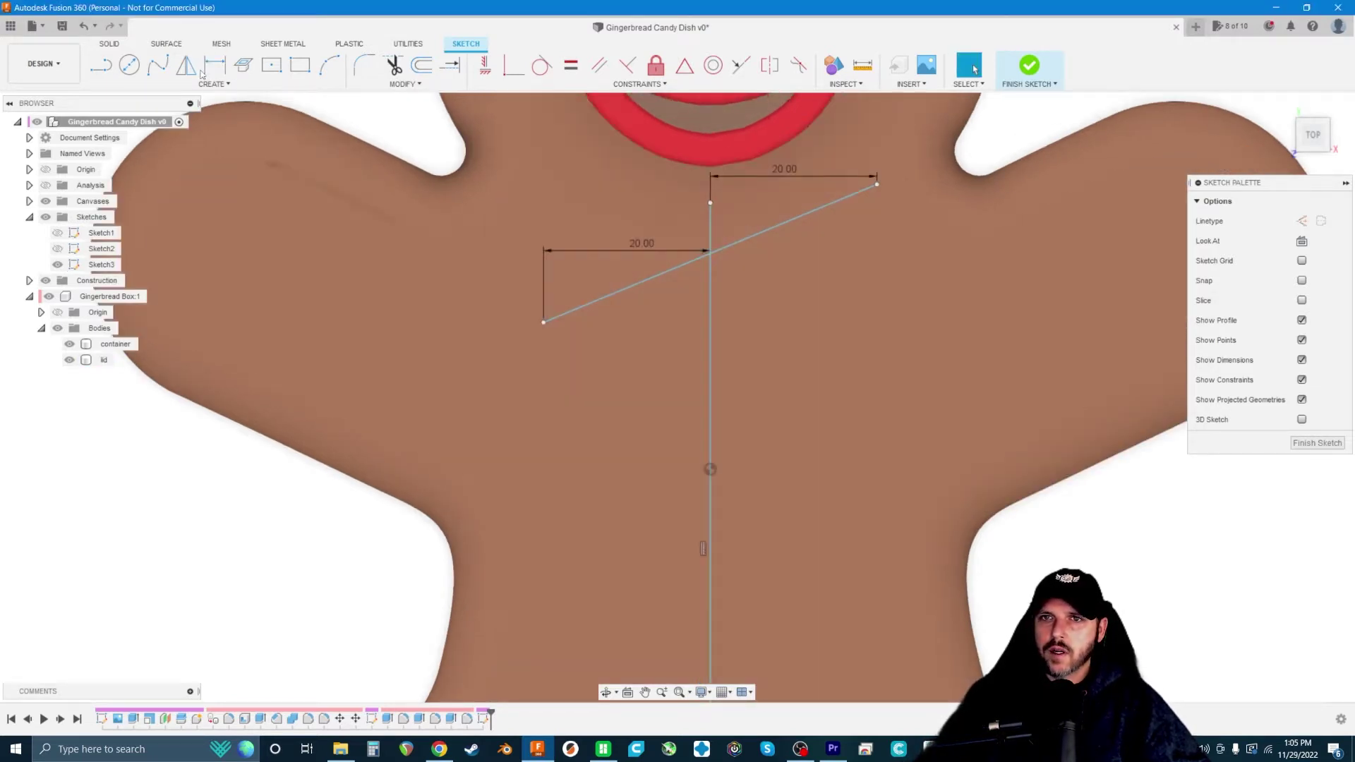
# - Mirror the diagonal line about the vertical centre line to form a cross below the mouth
pyautogui.click(198, 71)
pyautogui.click(748, 239)
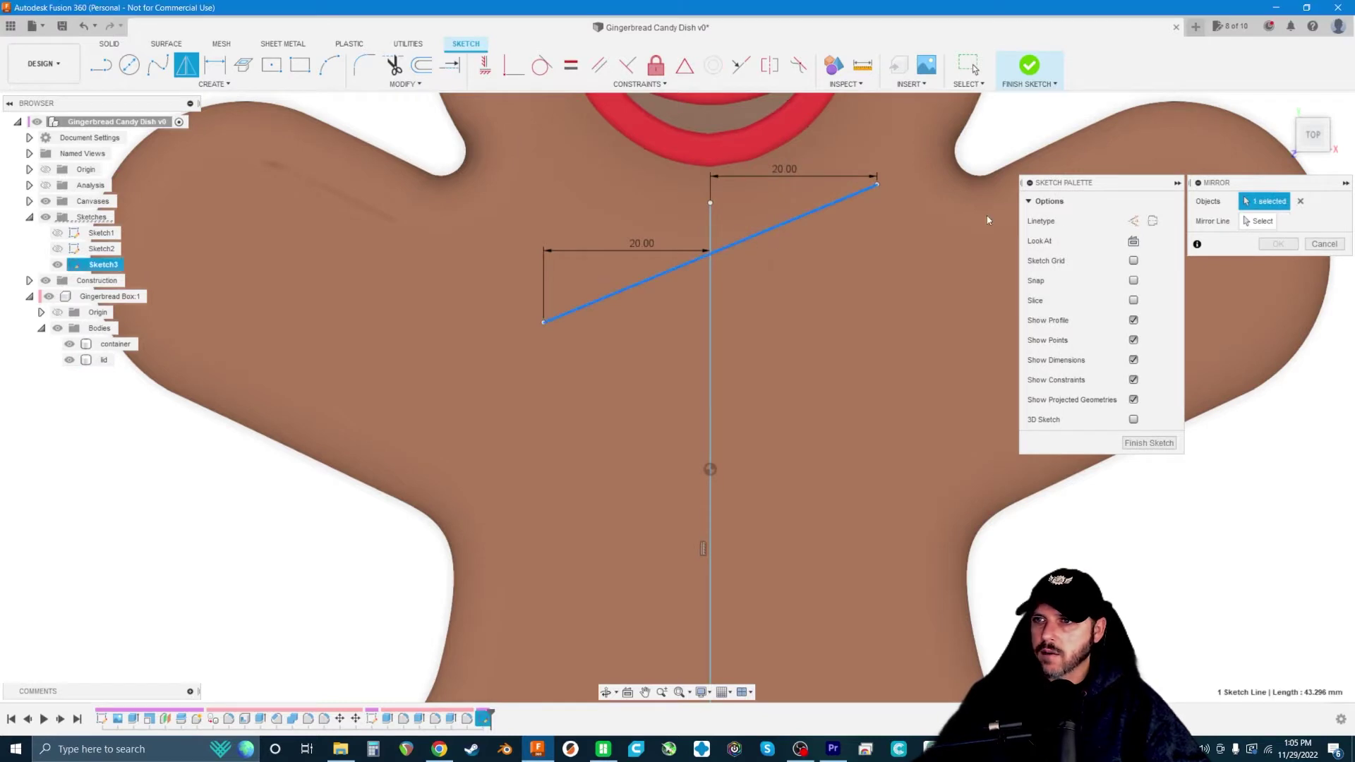
pyautogui.click(711, 288)
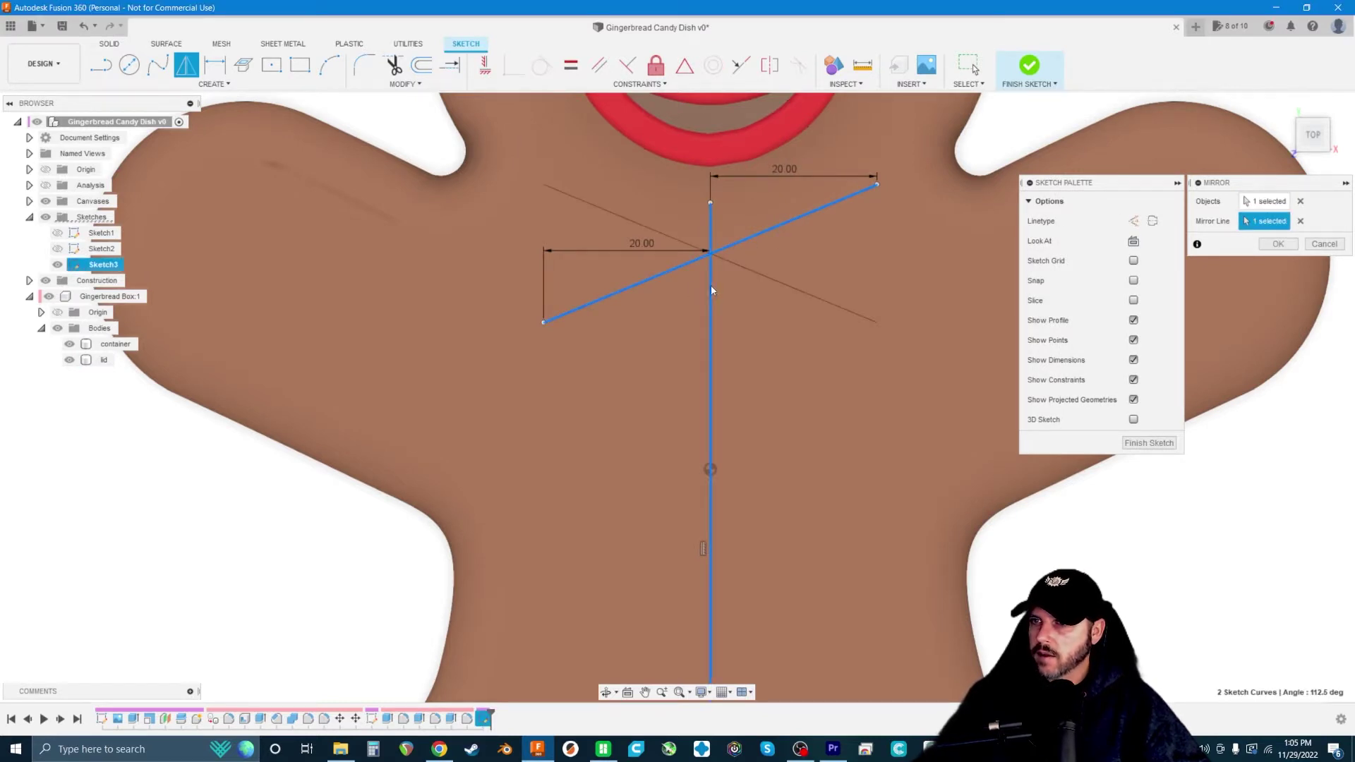
pyautogui.click(1279, 243)
# - Close the bow tie outline with vertical lines joining the diagonals' ends on both sides
pyautogui.scroll(-3, 752, 378)
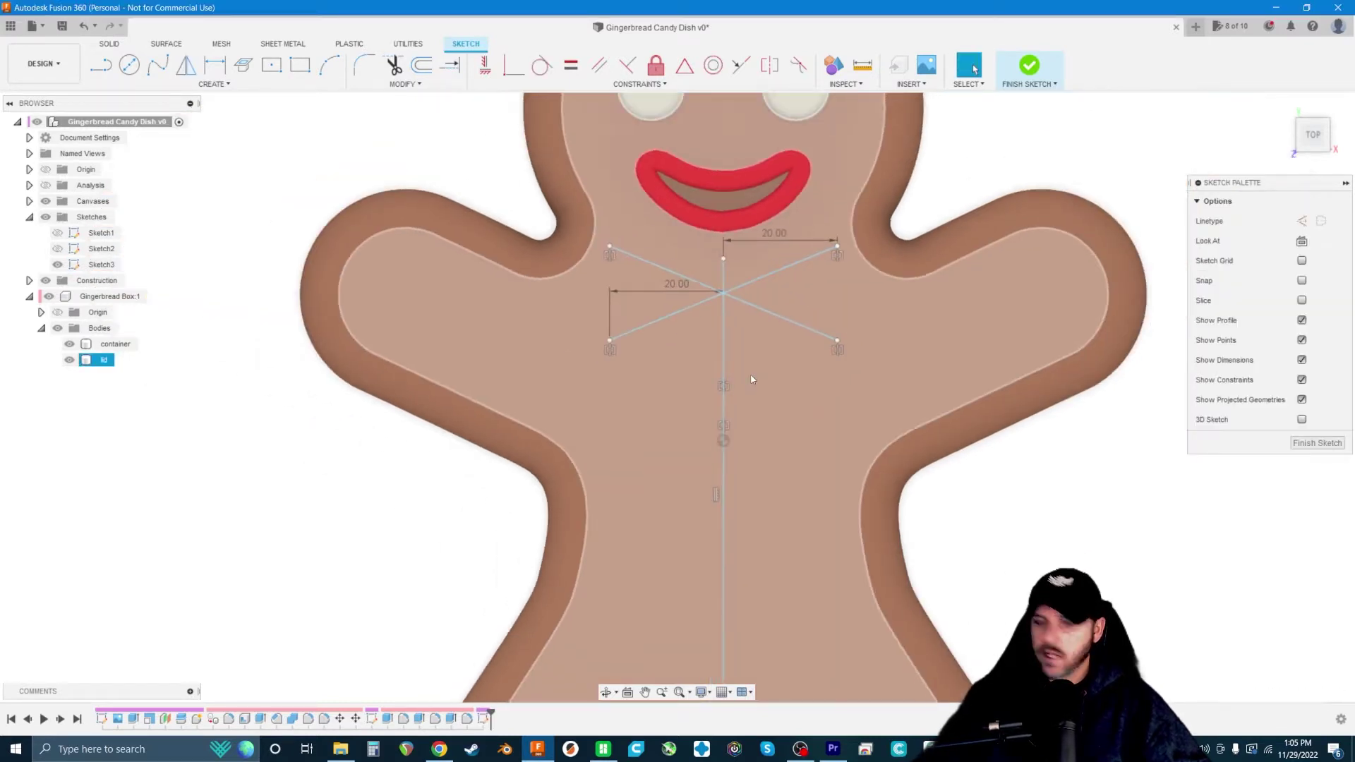
pyautogui.press('l')
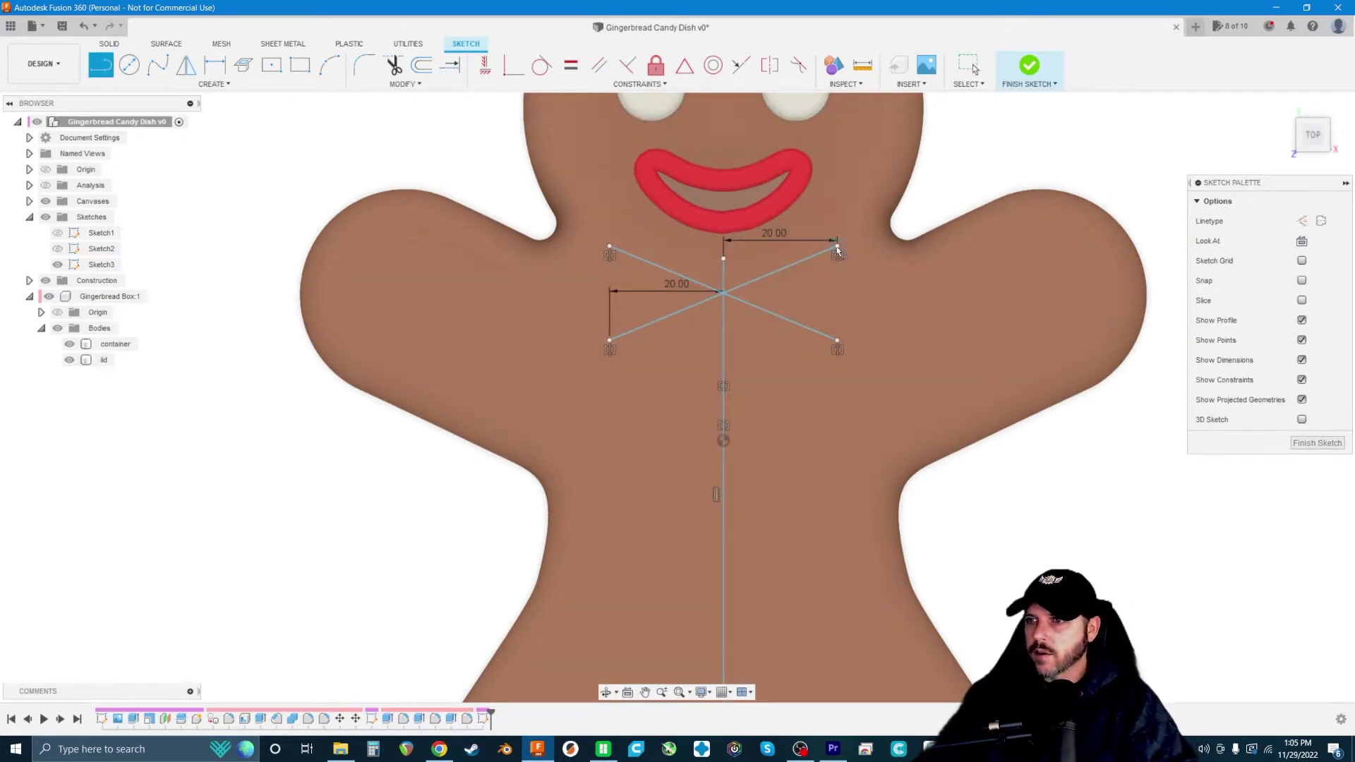
pyautogui.click(837, 340)
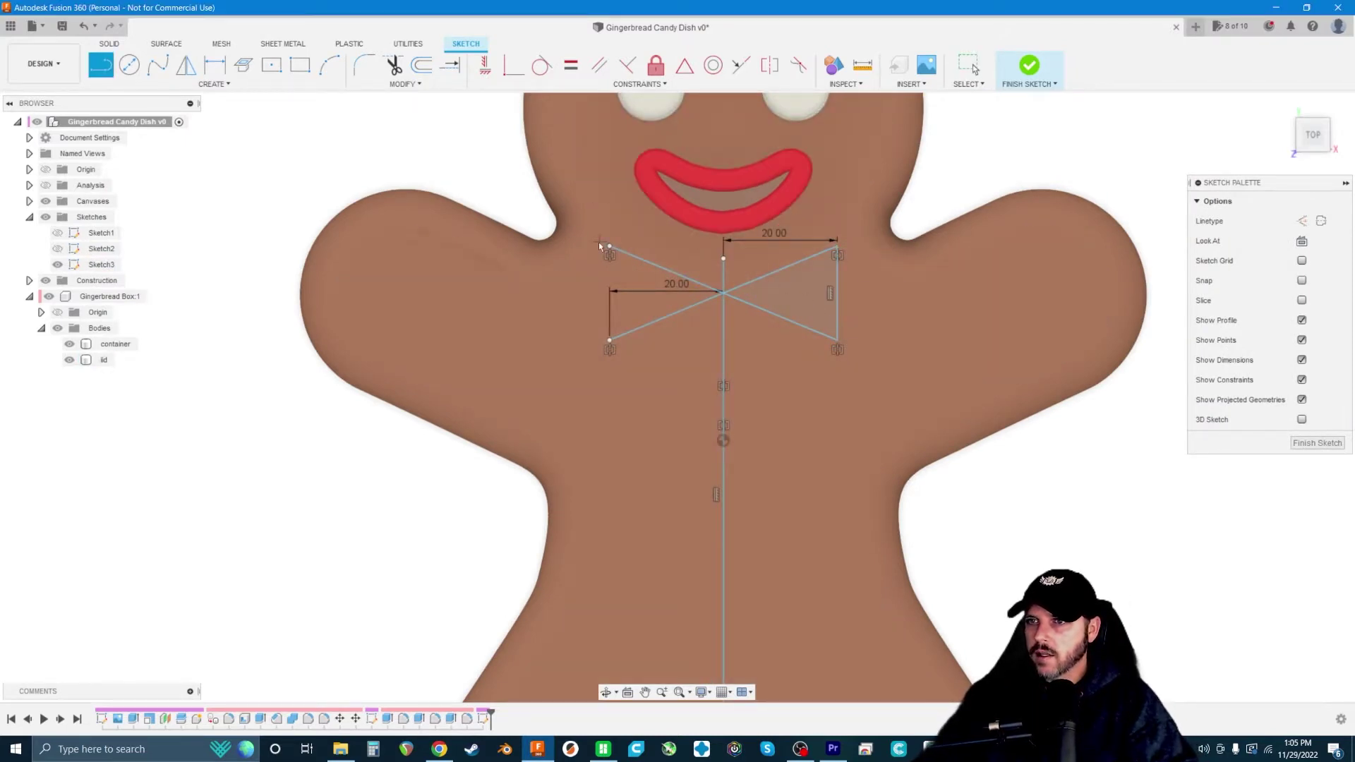
pyautogui.click(609, 251)
pyautogui.click(609, 341)
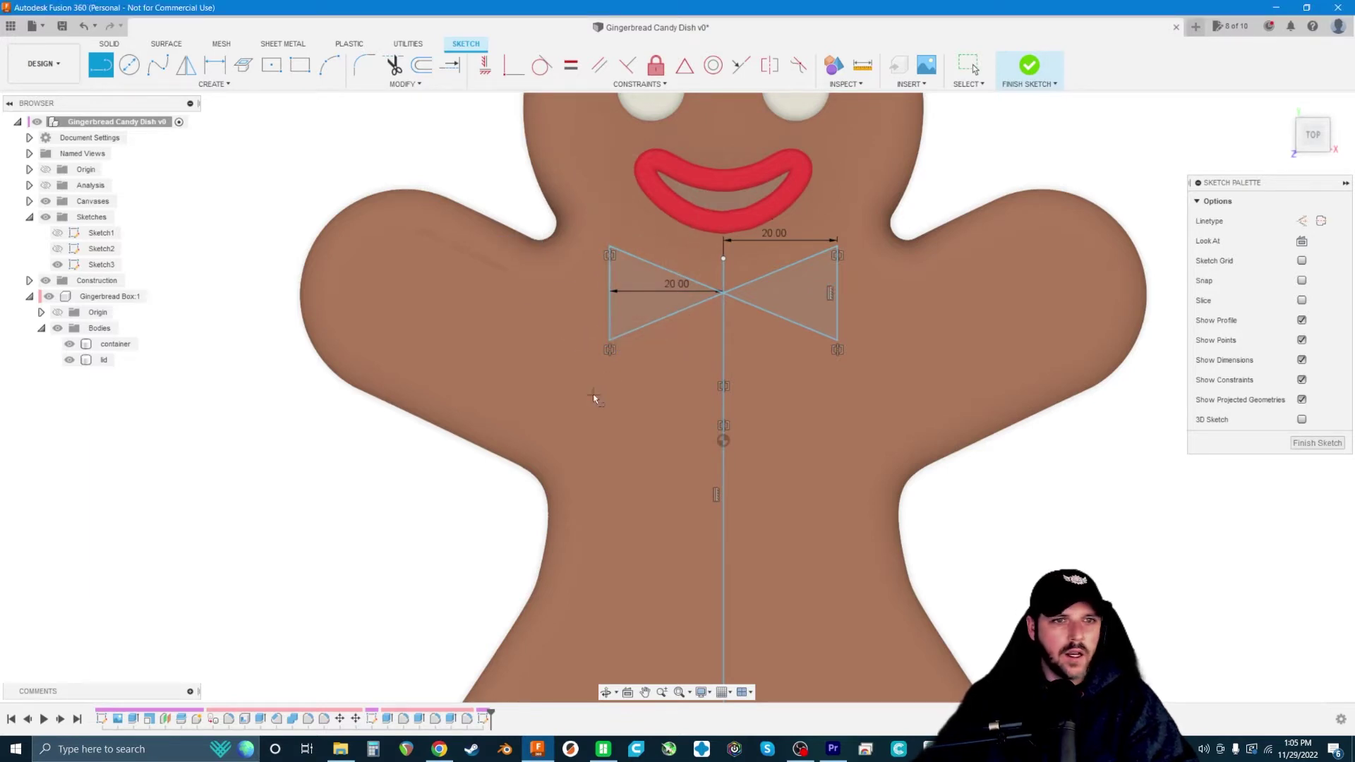
# - Examine the bow tie and buttons on the gingerbread man in the reference images
pyautogui.scroll(-1, 591, 386)
pyautogui.scroll(-3, 592, 387)
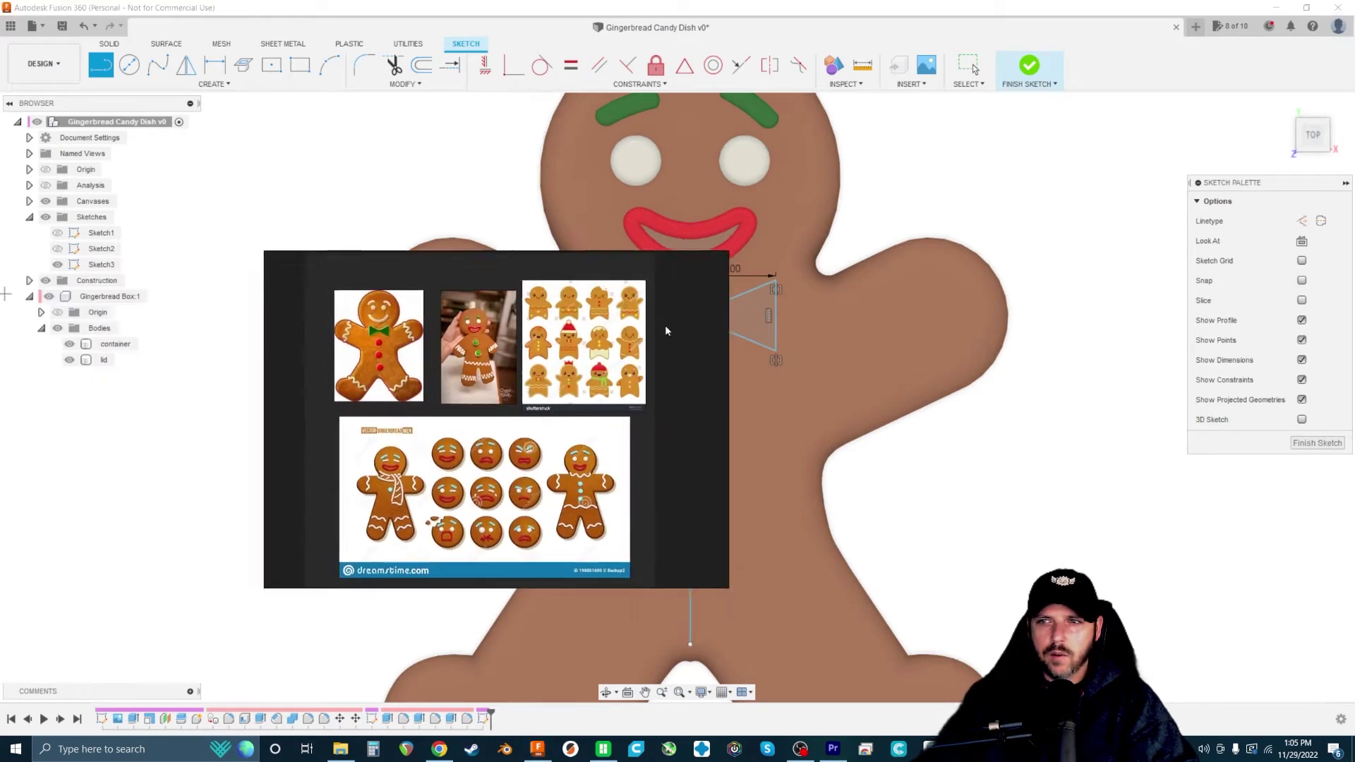
pyautogui.moveTo(665, 330); pyautogui.dragTo(738, 294, button='right')
pyautogui.scroll(-4, 451, 300)
pyautogui.scroll(10, 452, 298)
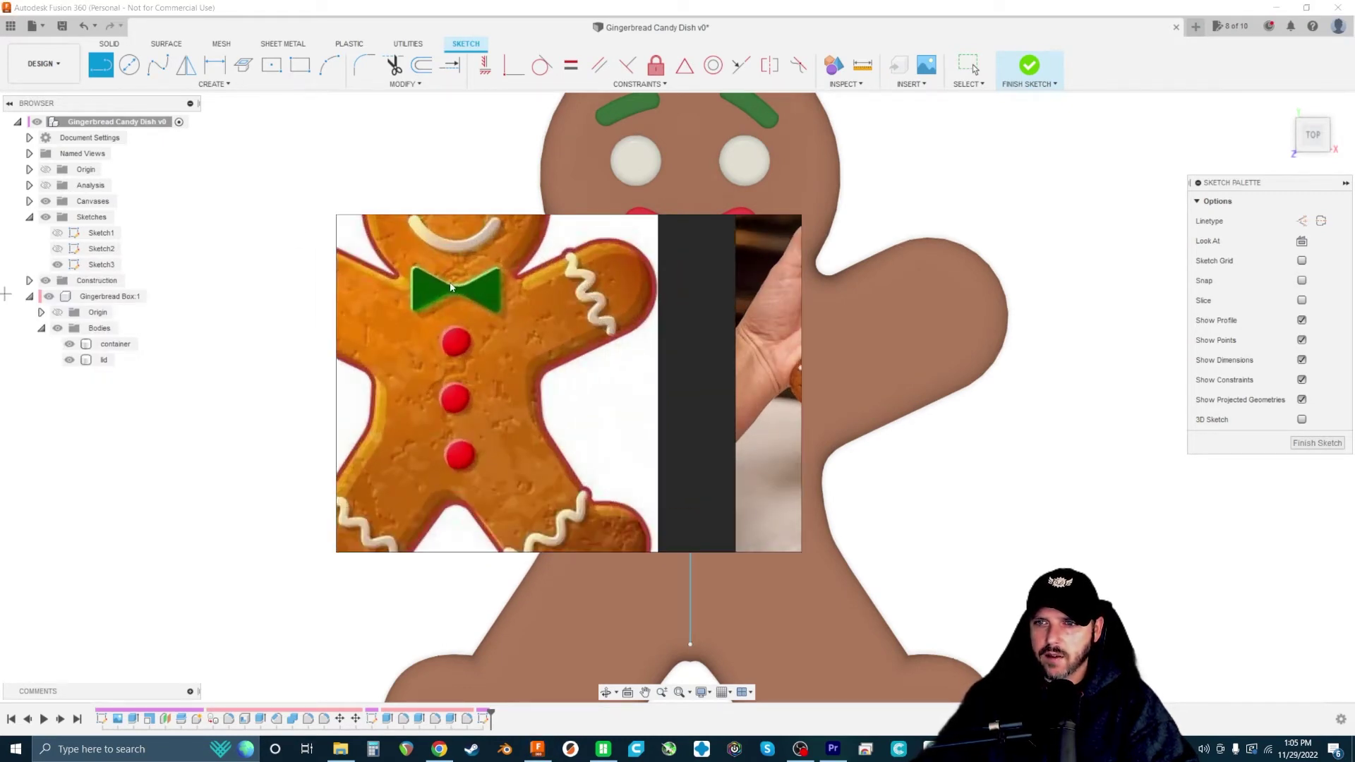
pyautogui.scroll(-6, 618, 282)
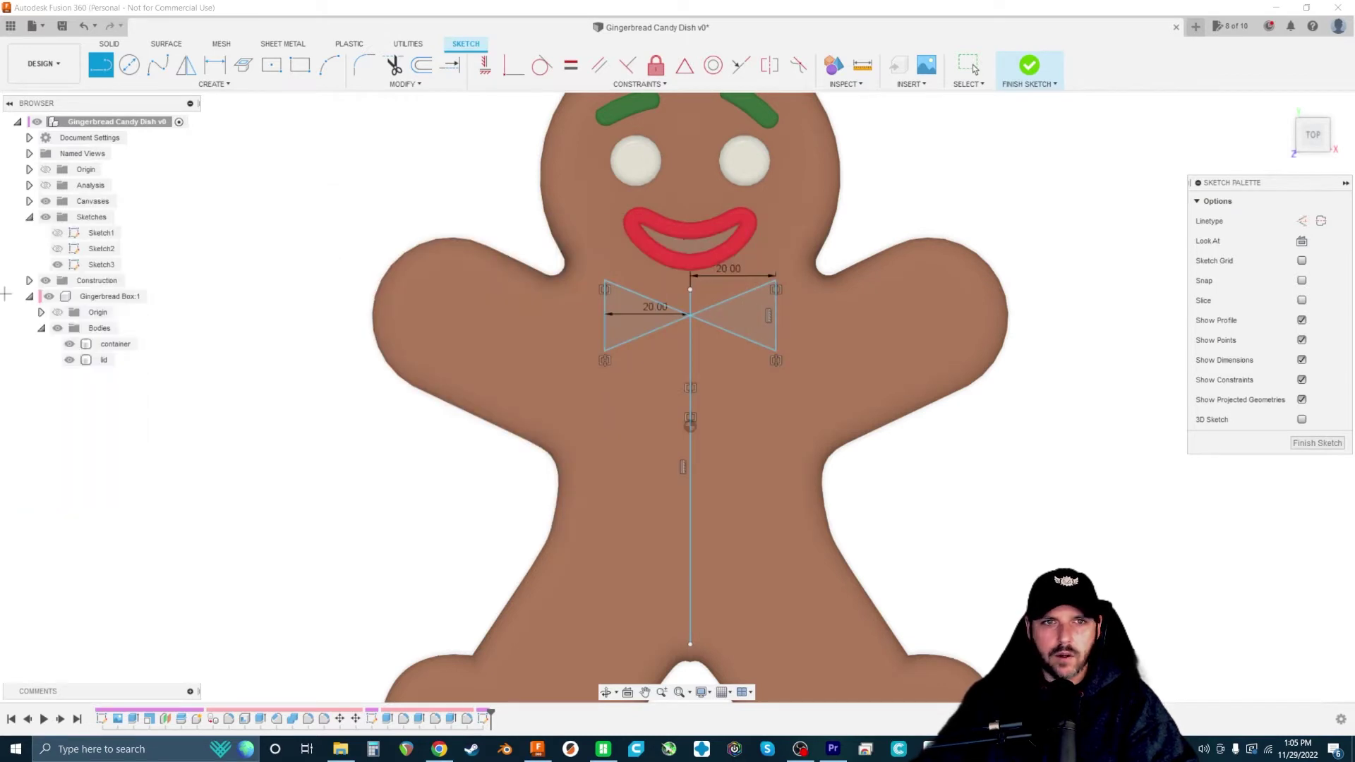
# - Try an 8 mm diameter circle centred where the bow tie's diagonals cross
pyautogui.scroll(3, 663, 295)
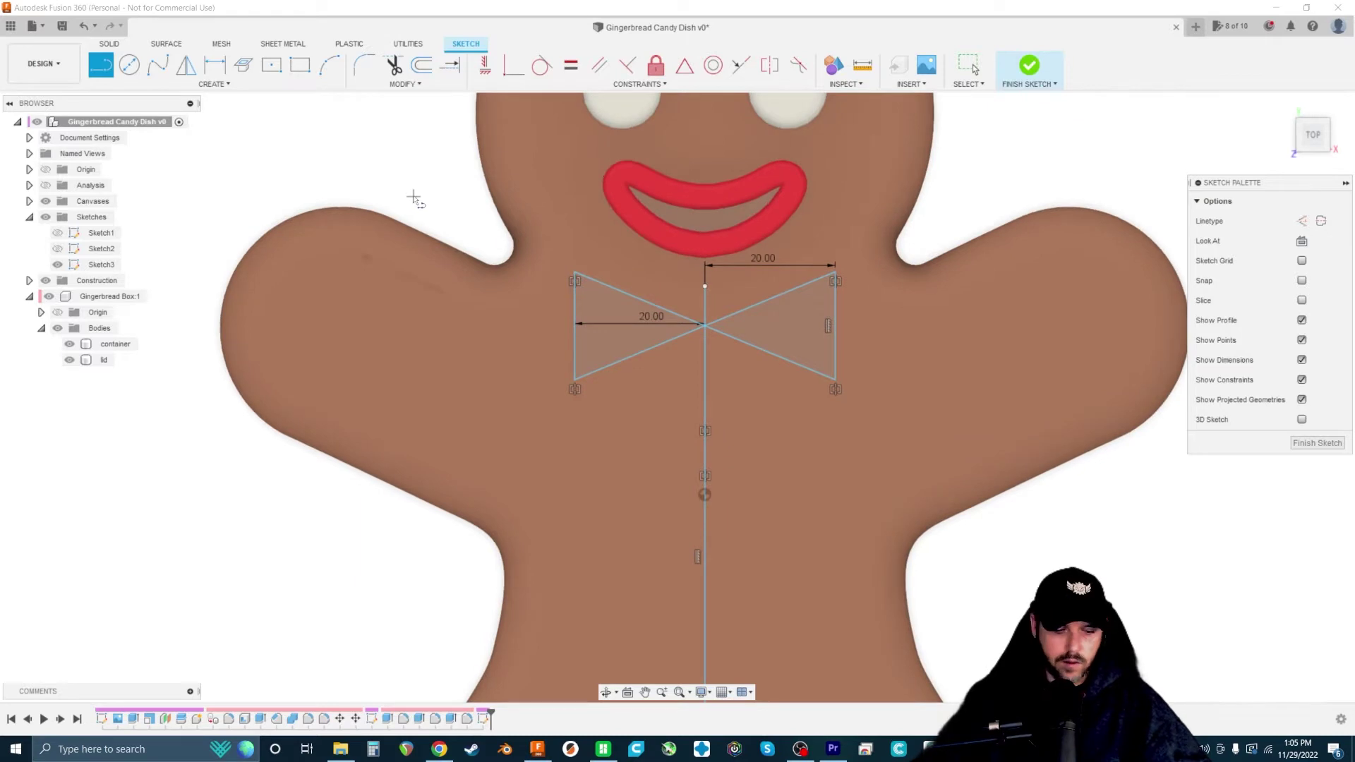
pyautogui.press('c')
pyautogui.scroll(3, 671, 278)
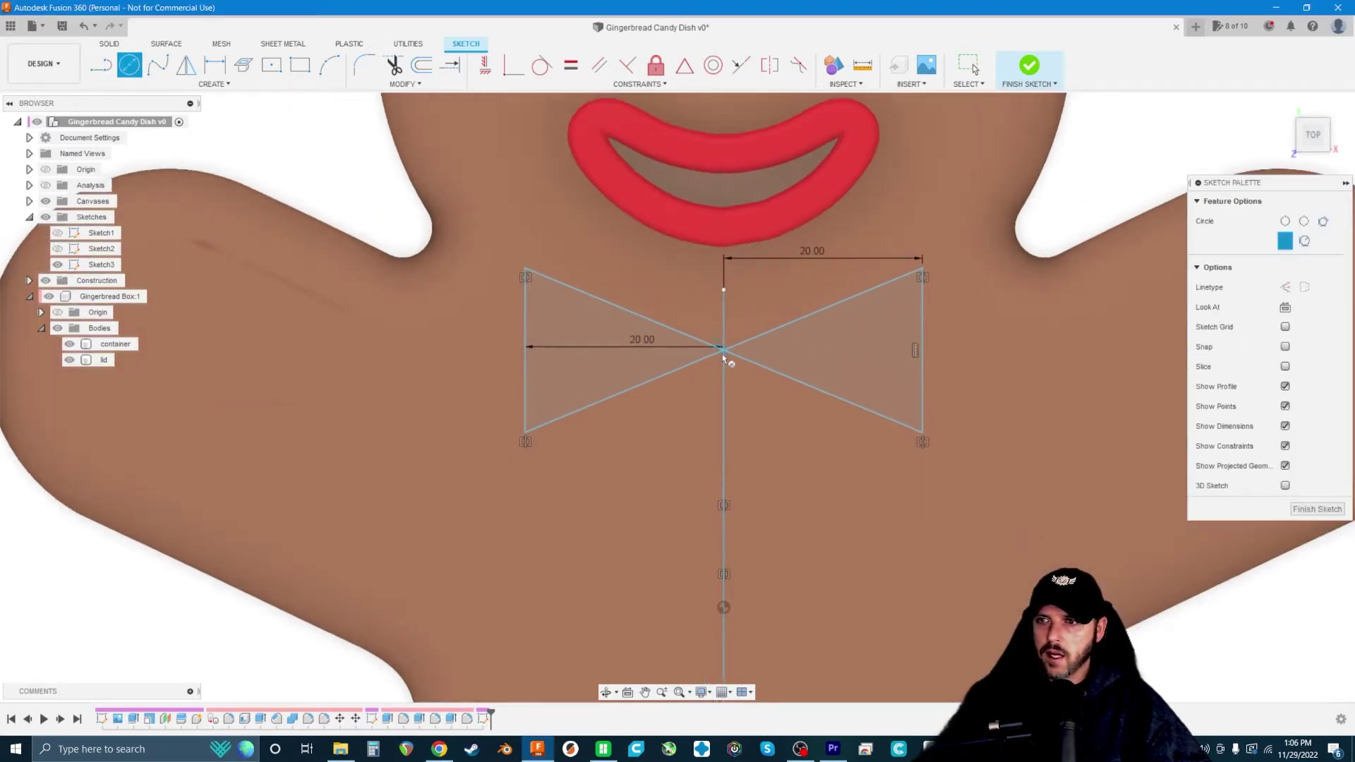
pyautogui.click(723, 350)
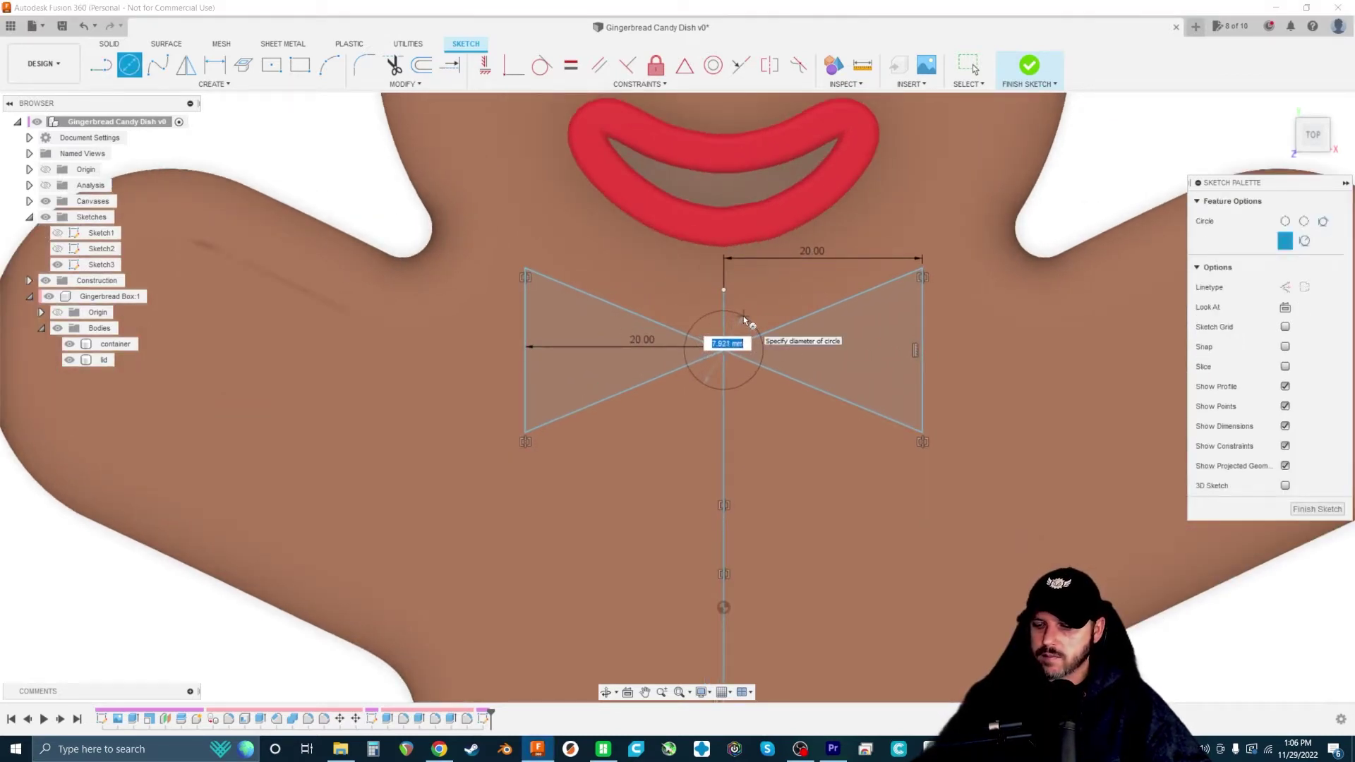
pyautogui.write('8')
pyautogui.press('Return')
pyautogui.press('Escape')
pyautogui.scroll(-5, 681, 324)
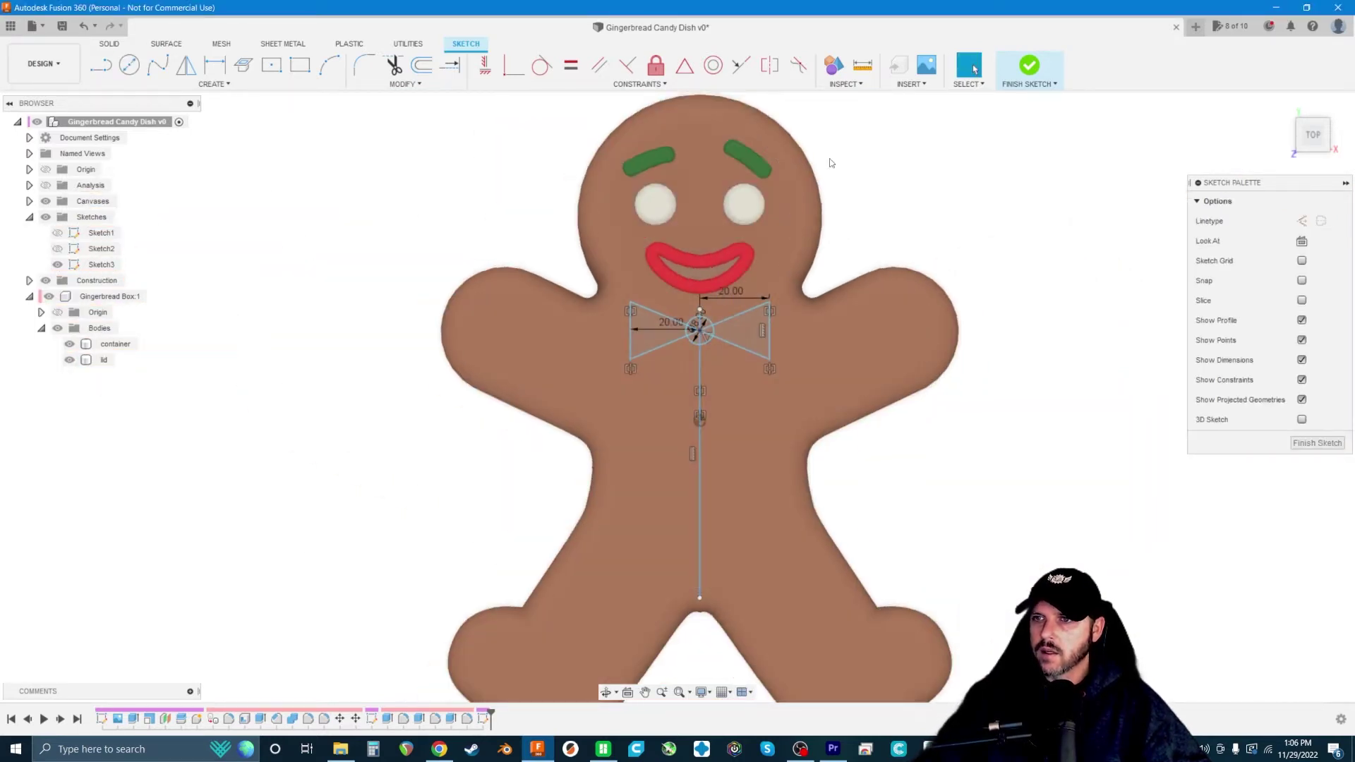
# - Undo the circle at the bow tie's centre
pyautogui.scroll(3, 758, 312)
pyautogui.hotkey('ctrl', 'z')
pyautogui.scroll(2, 697, 403)
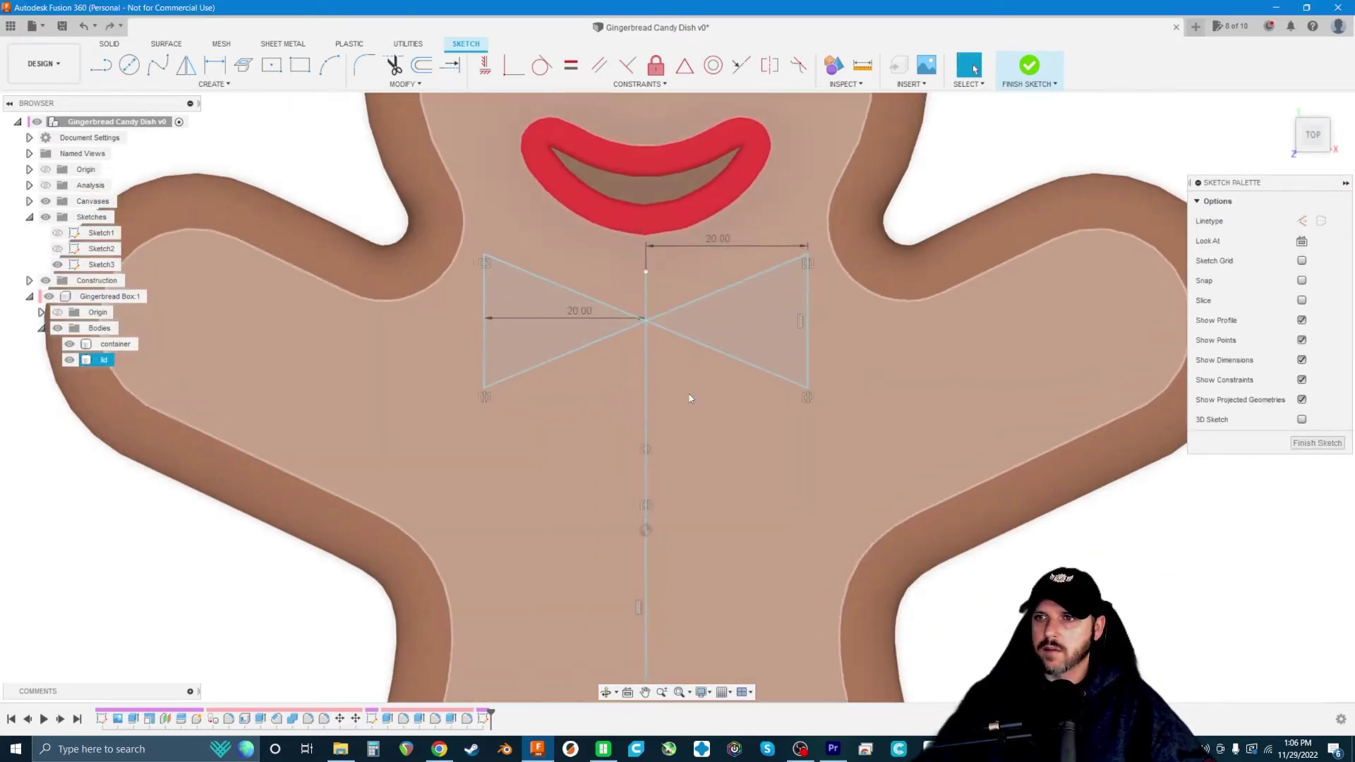
pyautogui.scroll(-5, 1036, 360)
pyautogui.scroll(-1, 635, 233)
pyautogui.scroll(2, 727, 387)
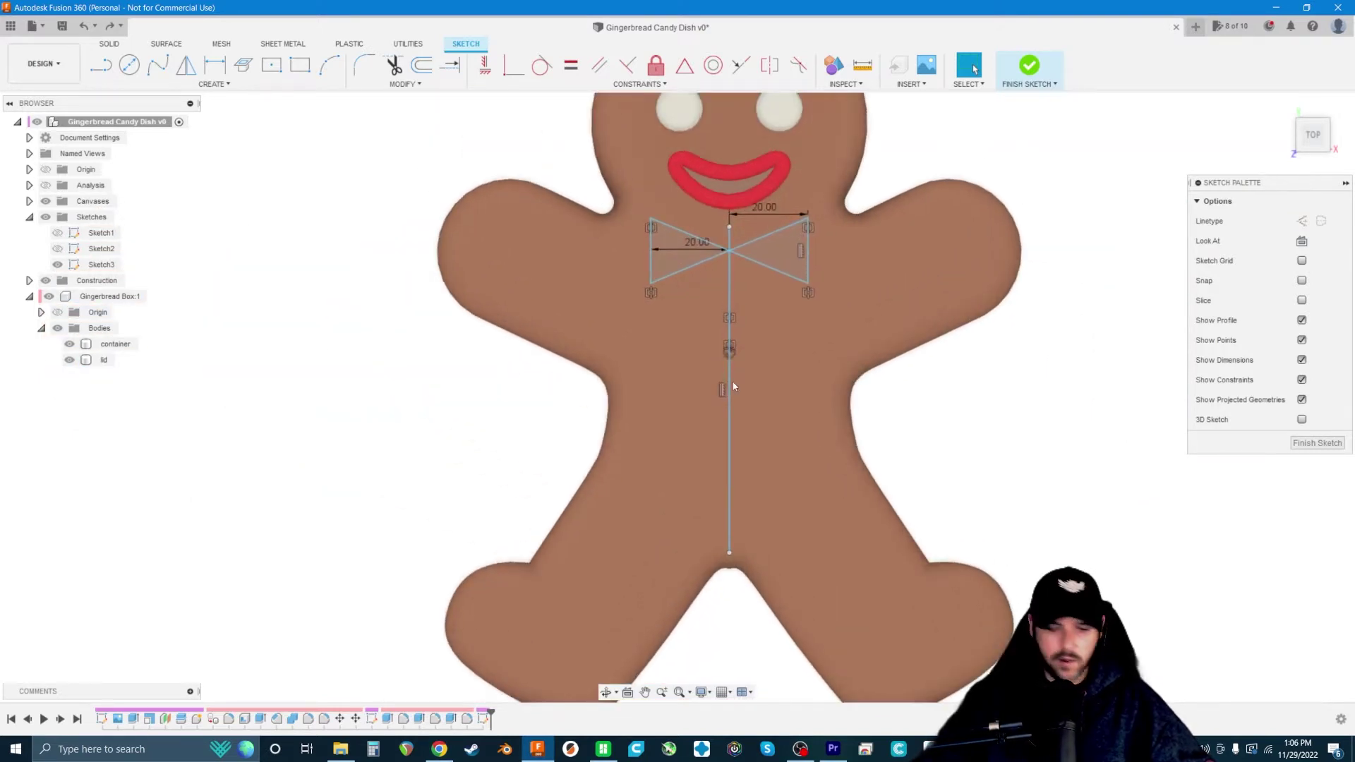
# - Sketch a 10 mm diameter circle centred at the midpoint of the vertical centre line on the gingerbread man's belly
pyautogui.scroll(1, 734, 386)
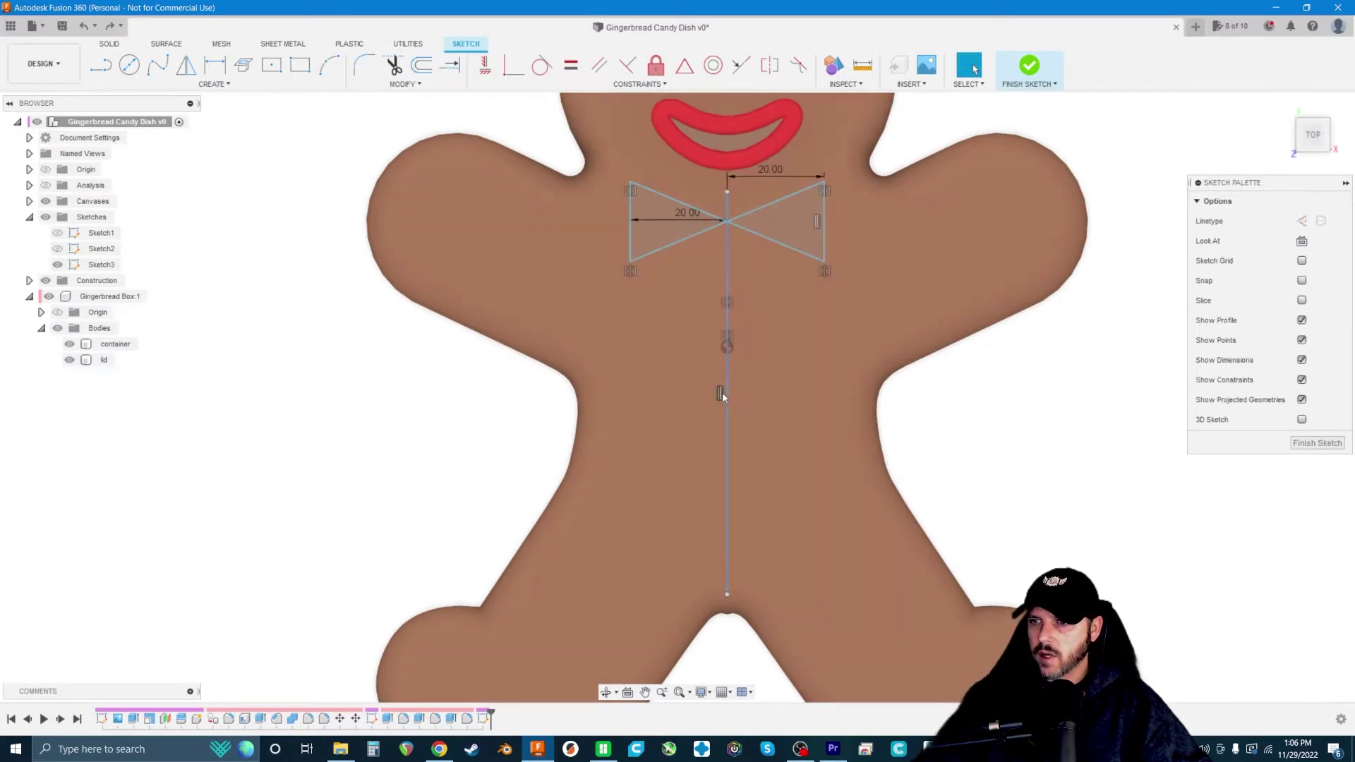
pyautogui.press('c')
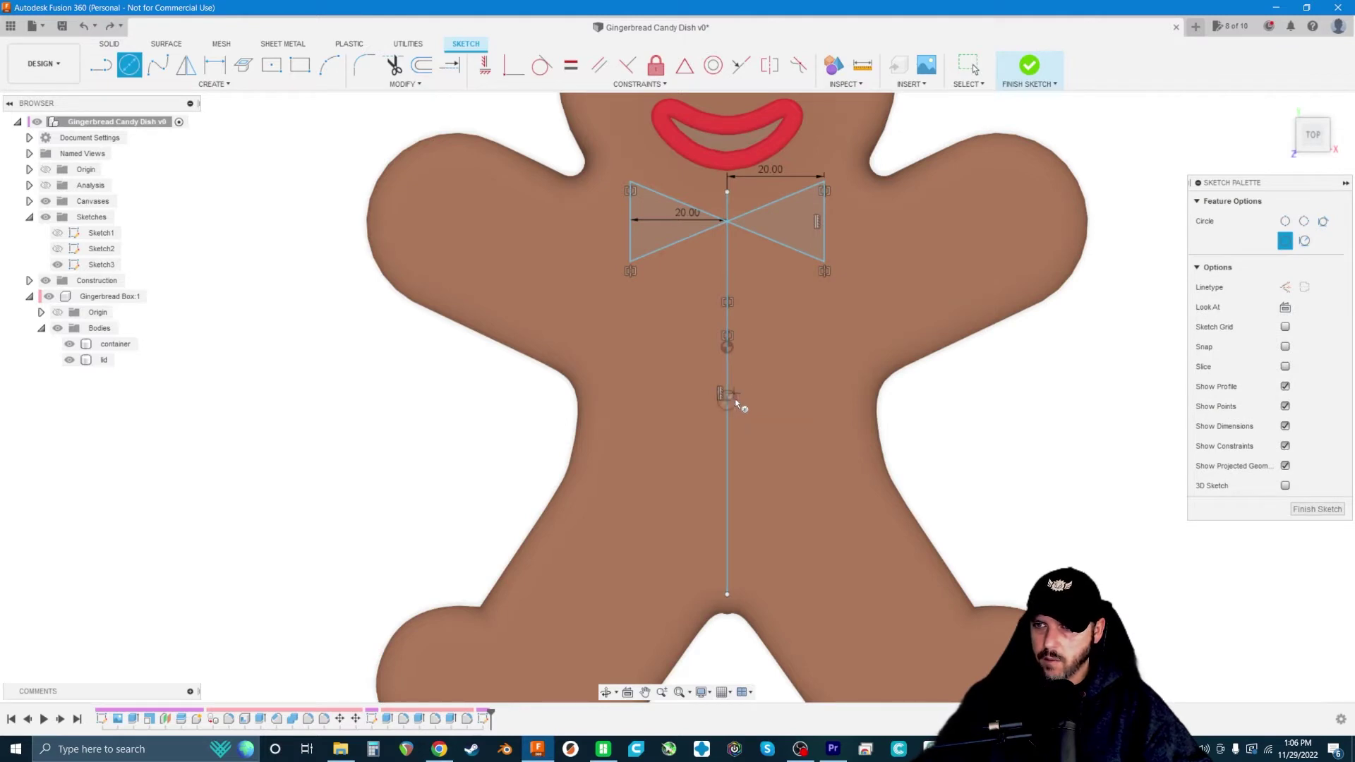
pyautogui.click(727, 395)
pyautogui.write('10')
pyautogui.press('Return')
pyautogui.press('Escape')
pyautogui.scroll(3, 742, 401)
pyautogui.scroll(2, 739, 403)
# - Add an 8 mm diameter circle concentric with the 10 mm circle to form the button's inner ring
pyautogui.press('c')
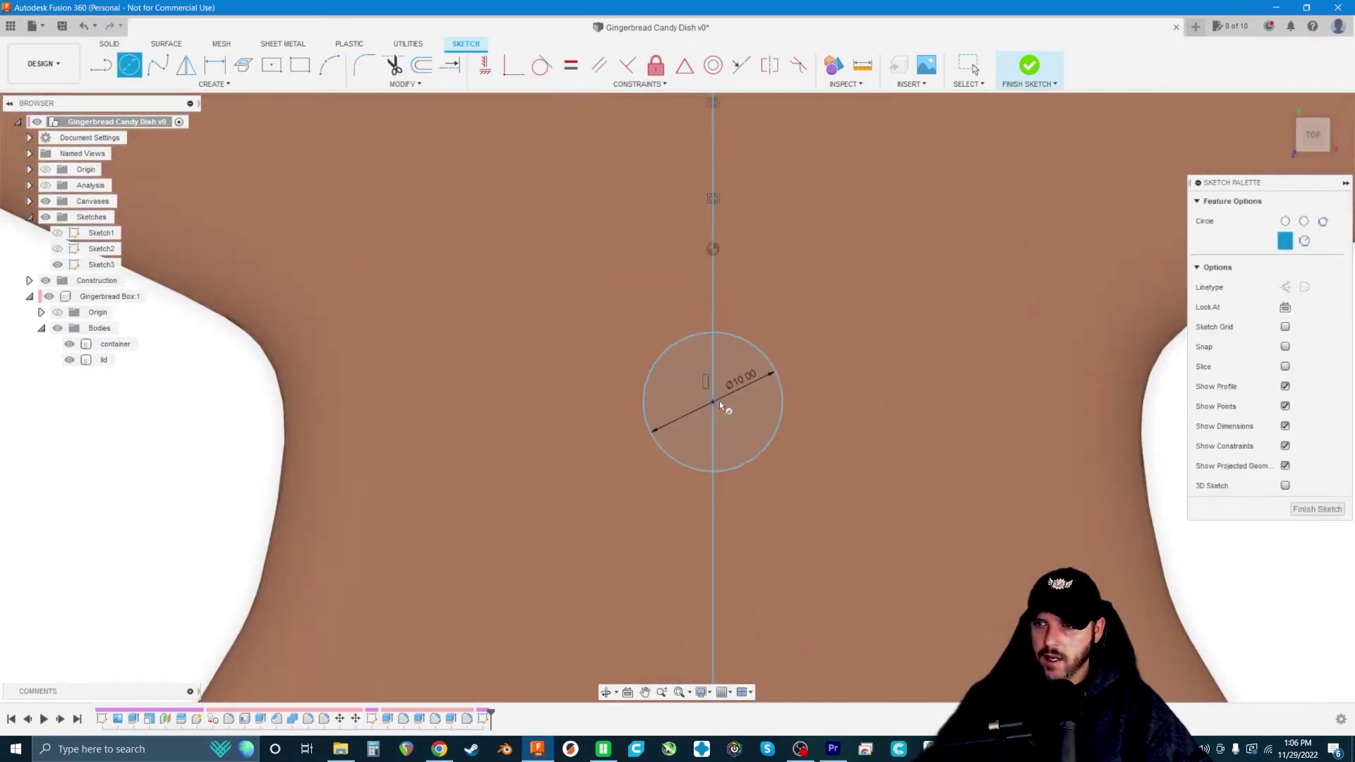
pyautogui.click(713, 402)
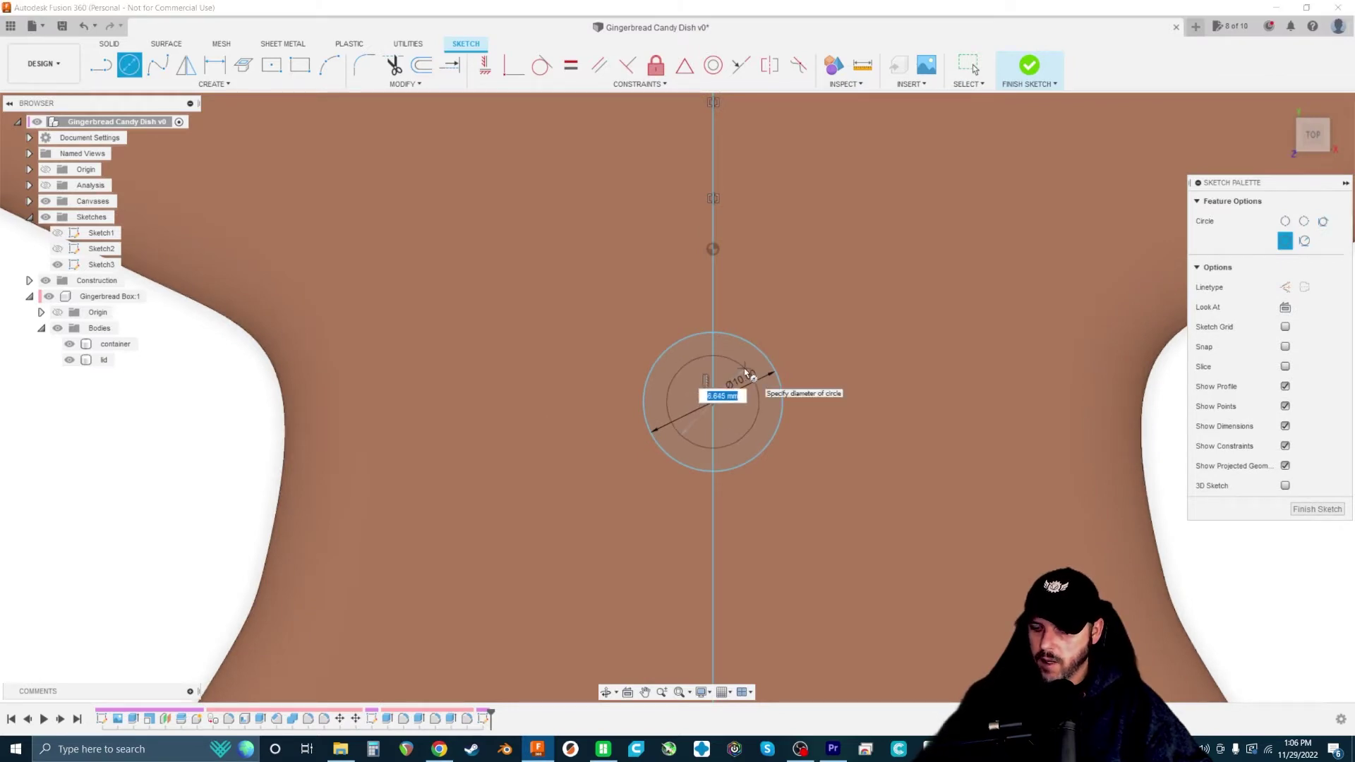
pyautogui.write('8')
pyautogui.press('Return')
pyautogui.press('Escape')
pyautogui.scroll(-3, 632, 391)
pyautogui.scroll(-5, 632, 391)
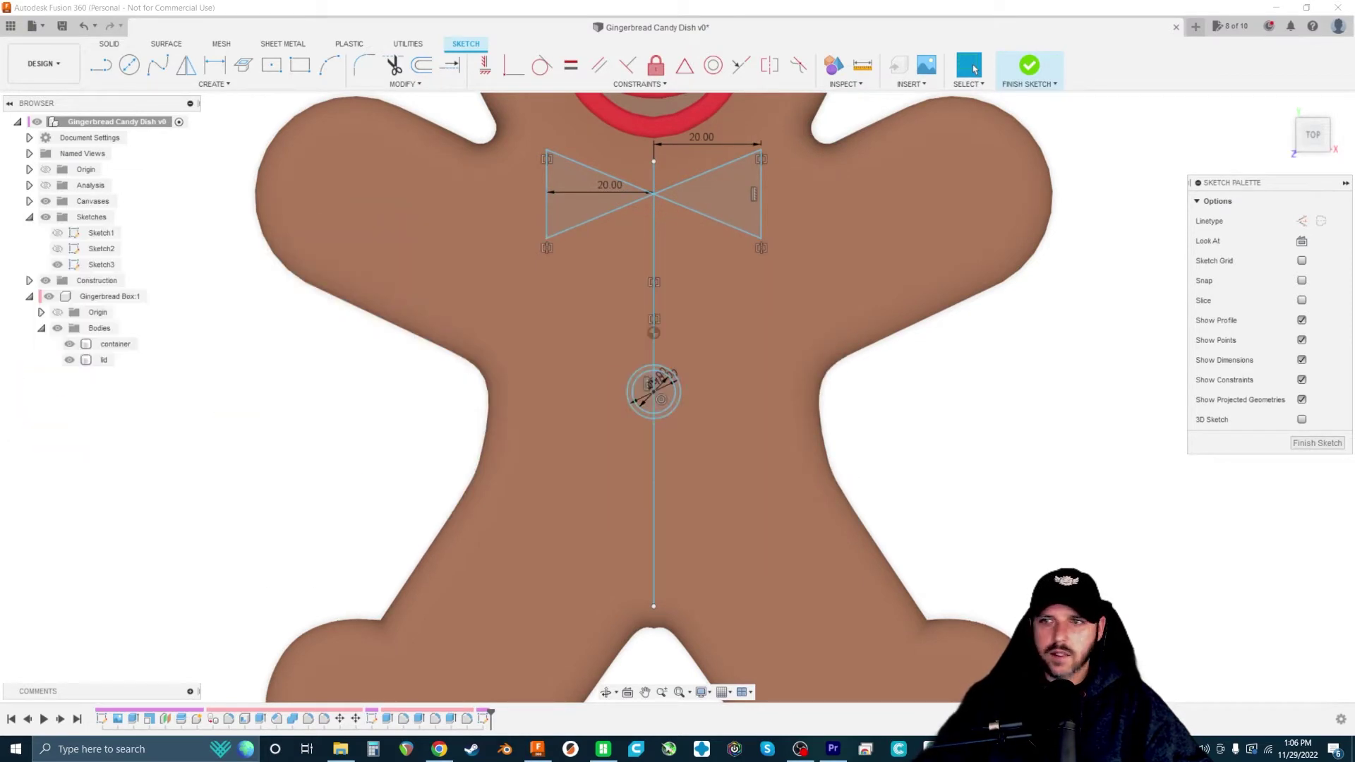
# - Copy both button circles 20 mm up along the centre line, towards the bow tie
pyautogui.click(643, 333)
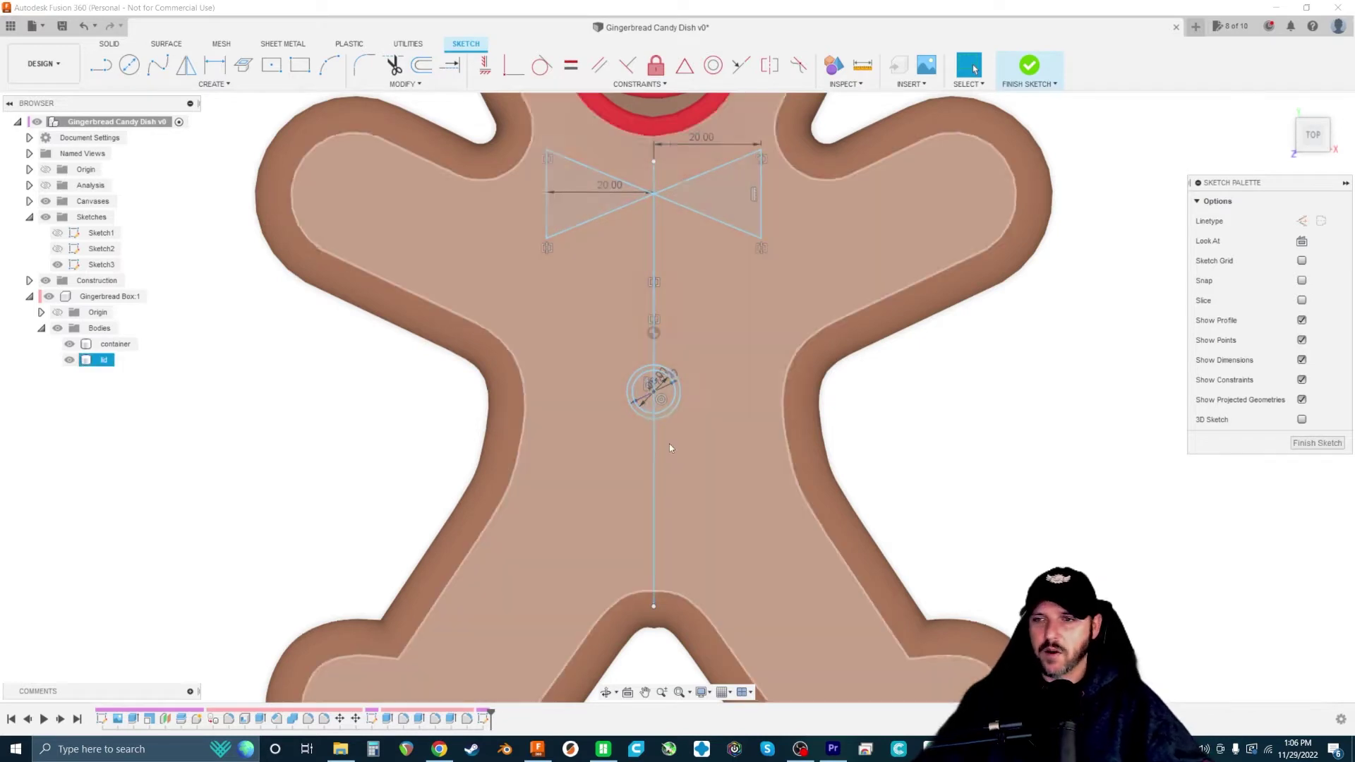
pyautogui.scroll(3, 668, 423)
pyautogui.click(666, 399)
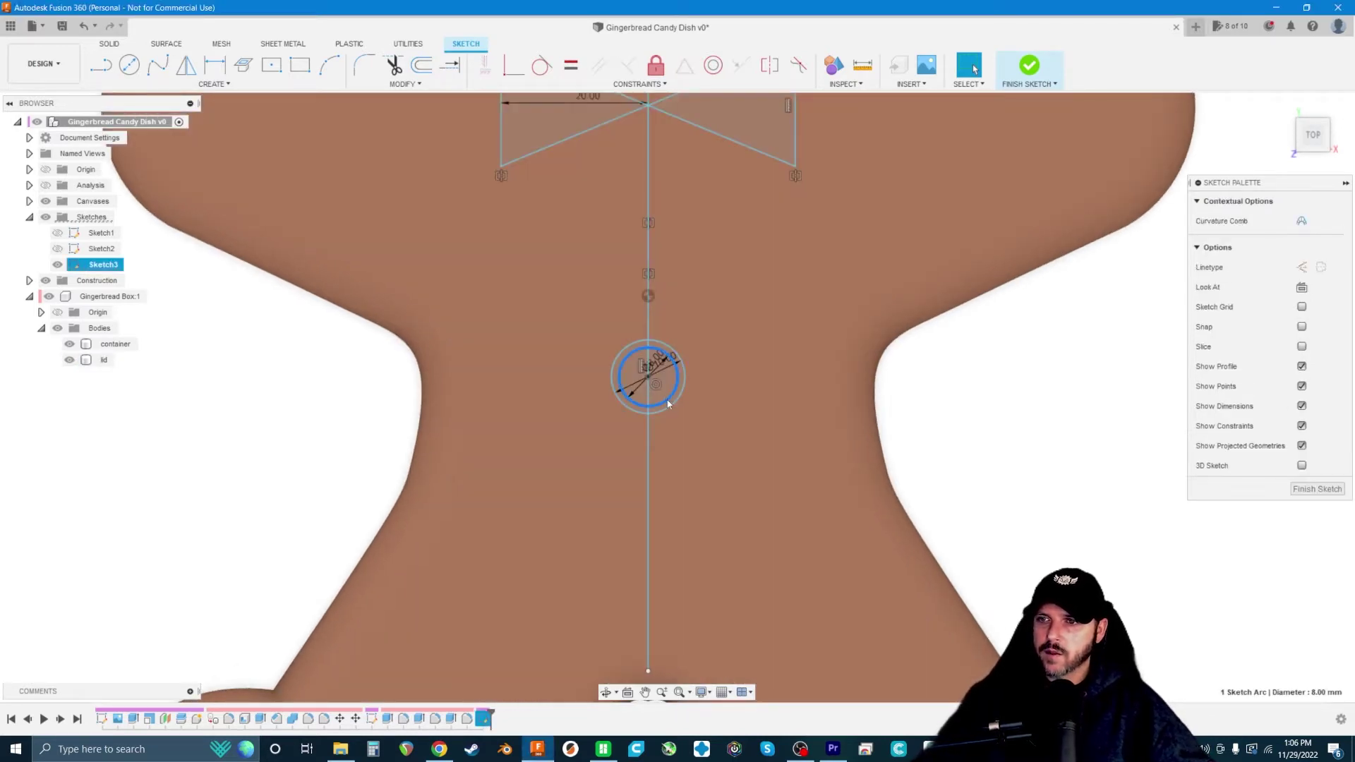
pyautogui.keyDown('shift'); pyautogui.click(673, 409); pyautogui.keyUp('shift')
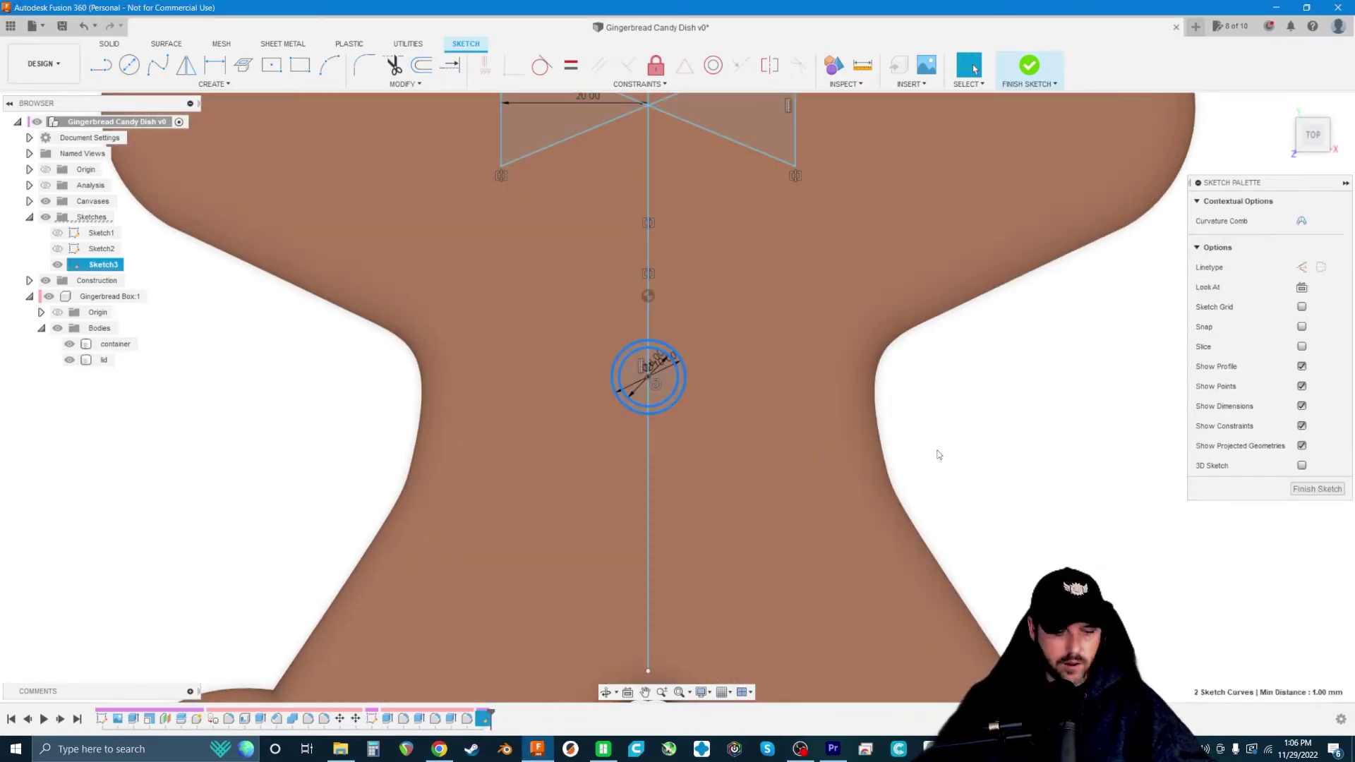
pyautogui.press('m')
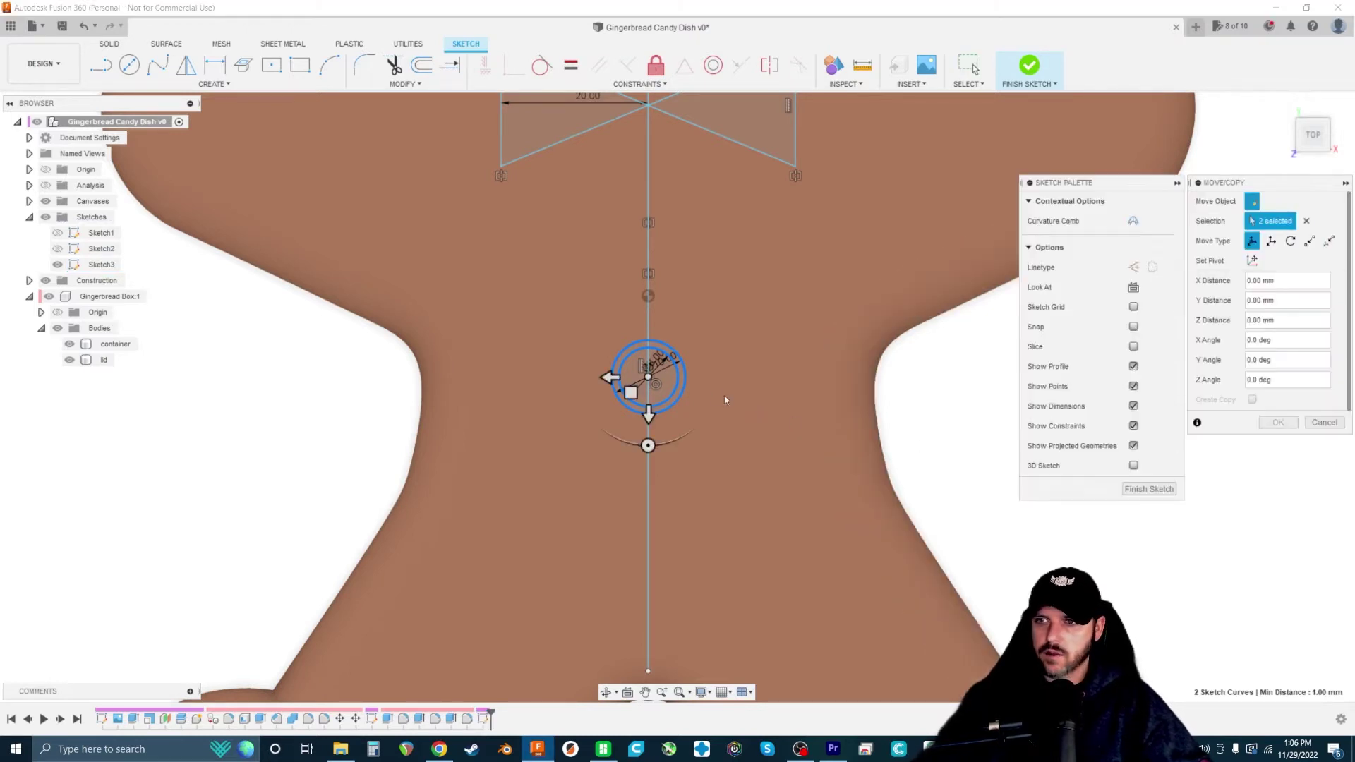
pyautogui.moveTo(649, 409); pyautogui.dragTo(649, 262)
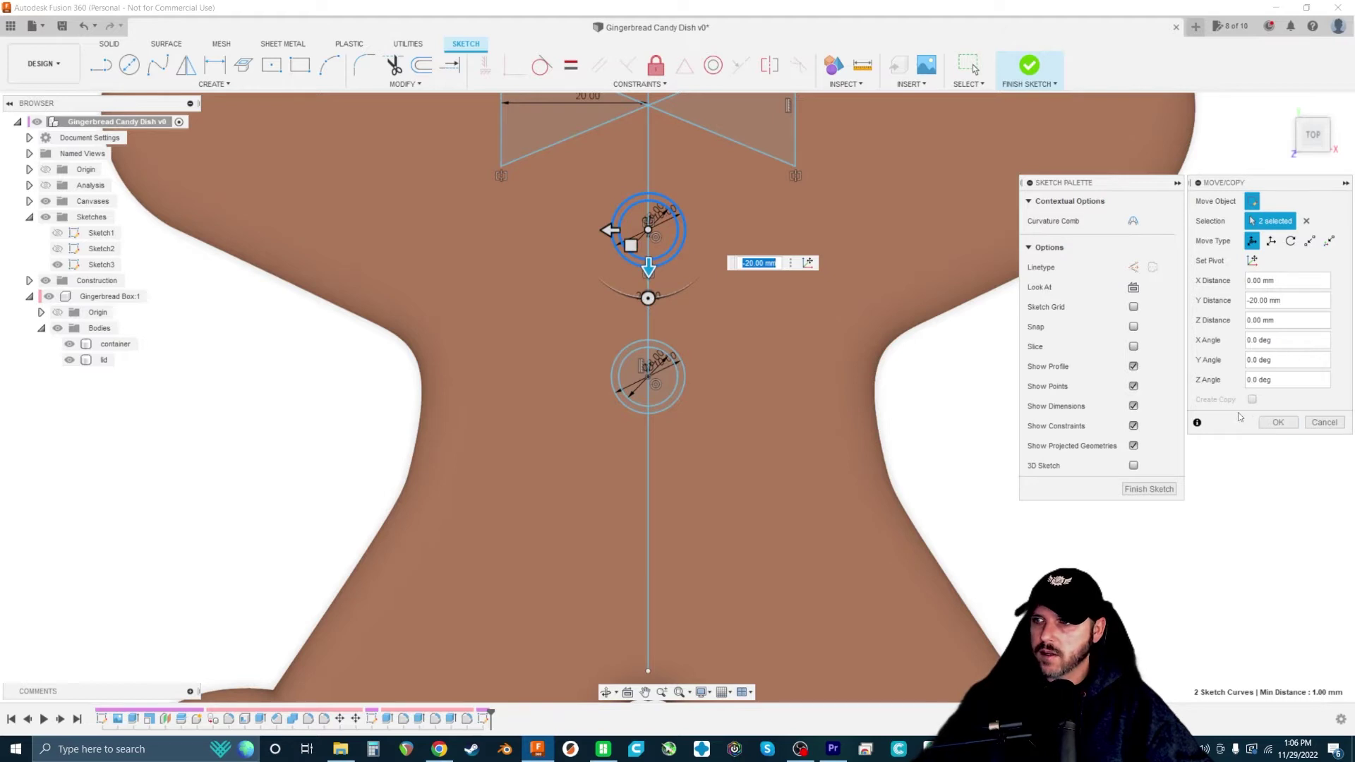
pyautogui.press('Return')
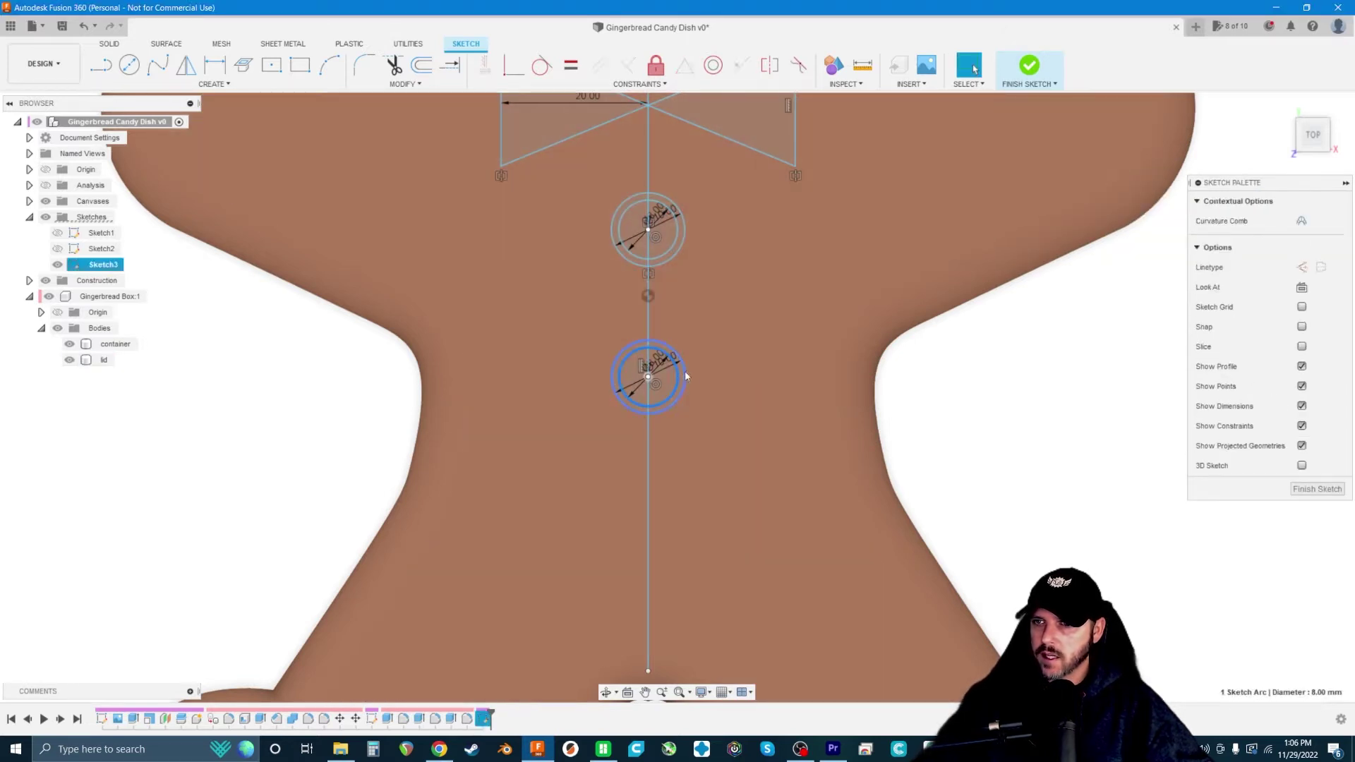
# - Copy the original pair of button circles 20 mm down the centre line, towards the legs
pyautogui.press('m')
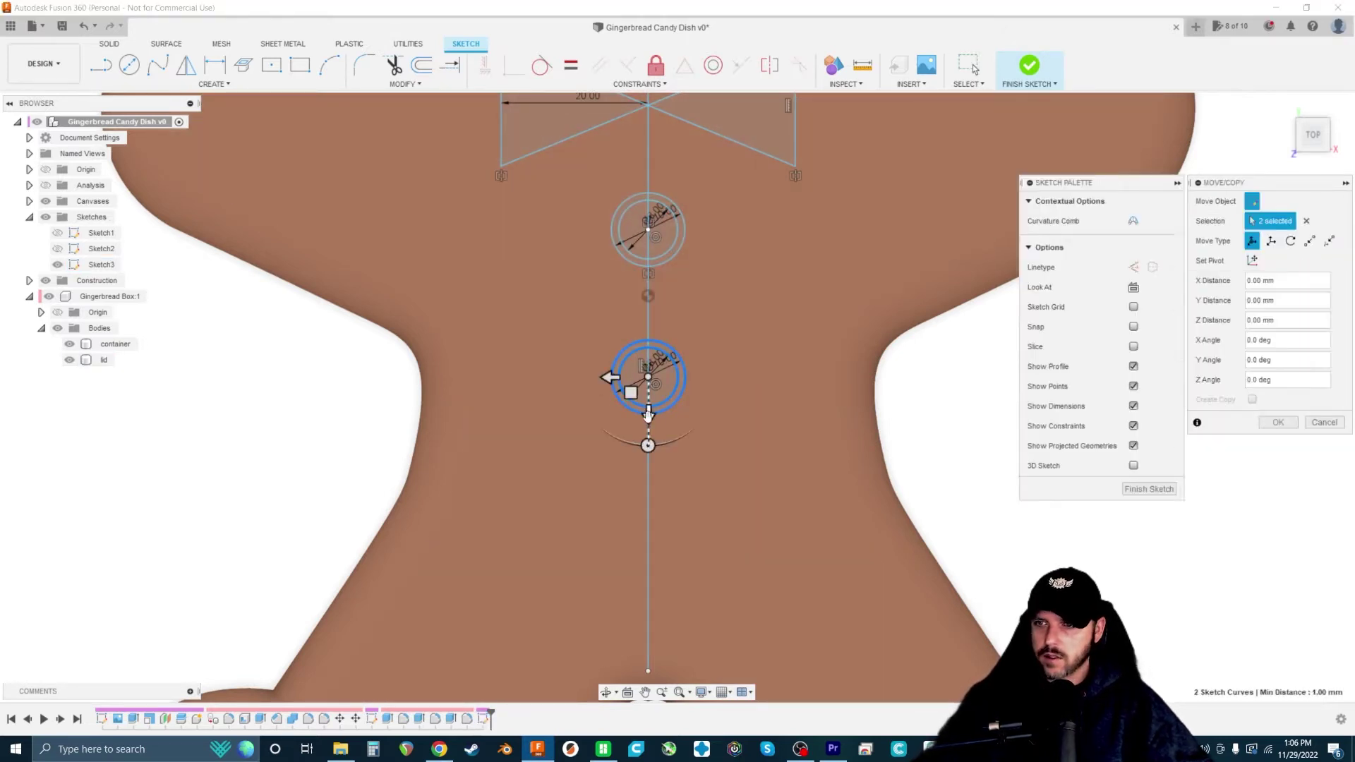
pyautogui.moveTo(649, 414); pyautogui.dragTo(648, 554)
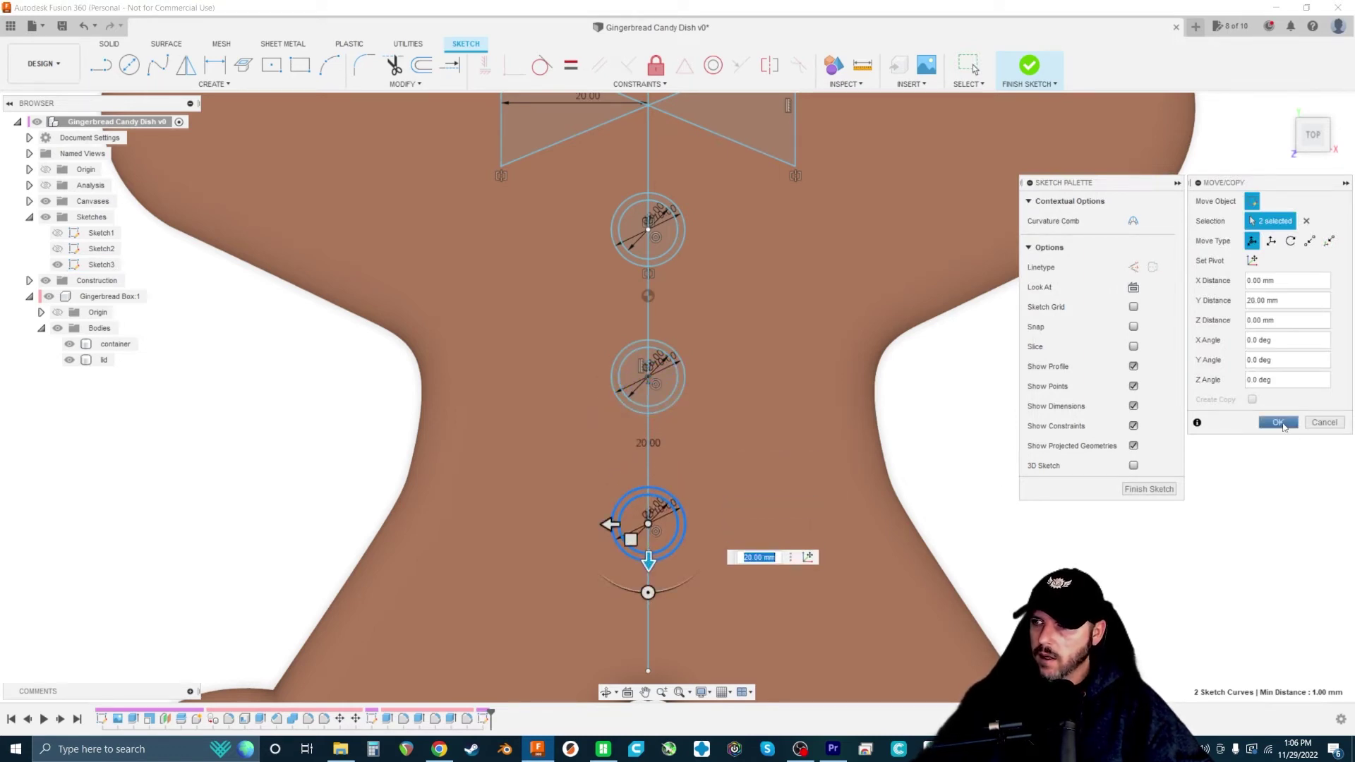
pyautogui.click(1278, 422)
# - Examine the three buttons' spacing and position relative to the bow tie and the whole lid
pyautogui.scroll(-4, 730, 480)
pyautogui.keyDown('shift'); pyautogui.moveTo(975, 456); pyautogui.dragTo(1065, 426, button='middle'); pyautogui.keyUp('shift')
pyautogui.scroll(4, 741, 314)
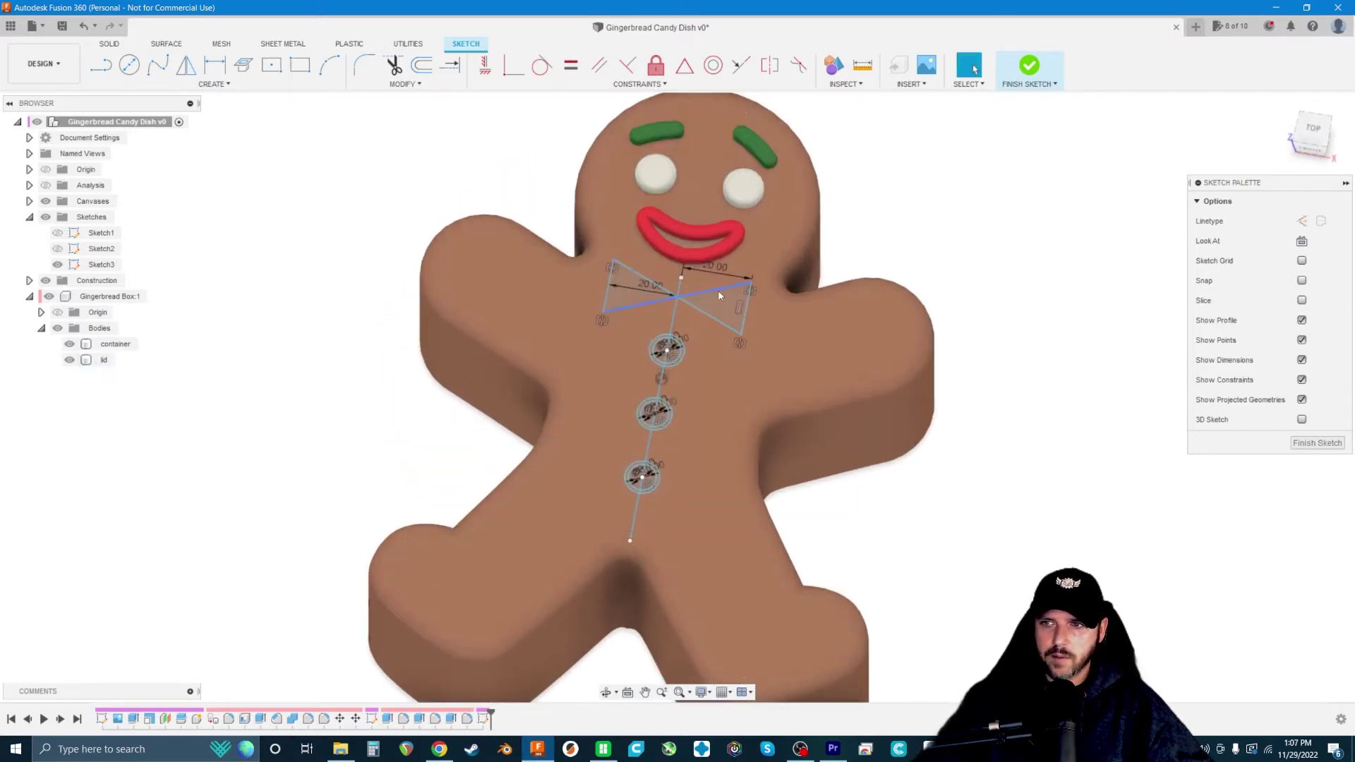
pyautogui.scroll(2, 698, 307)
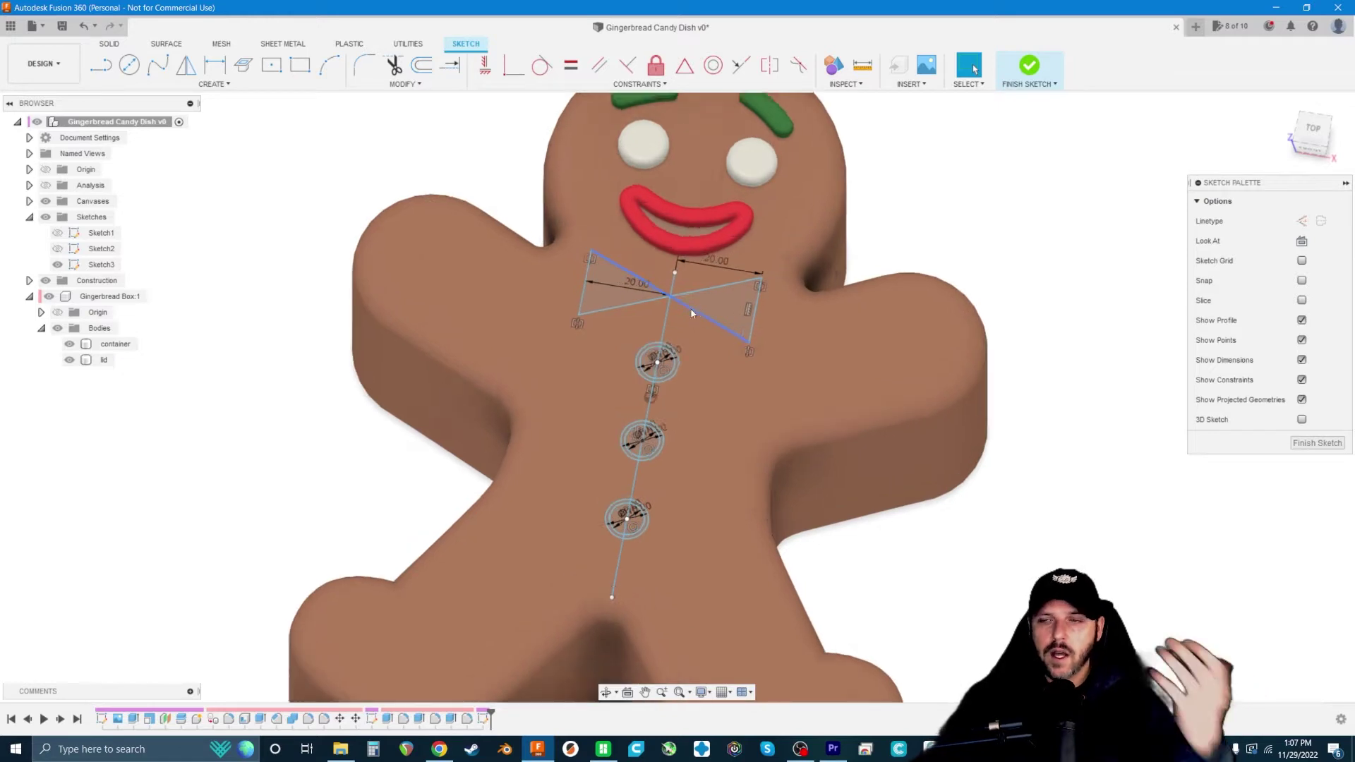
pyautogui.scroll(-1, 679, 290)
pyautogui.scroll(2, 568, 173)
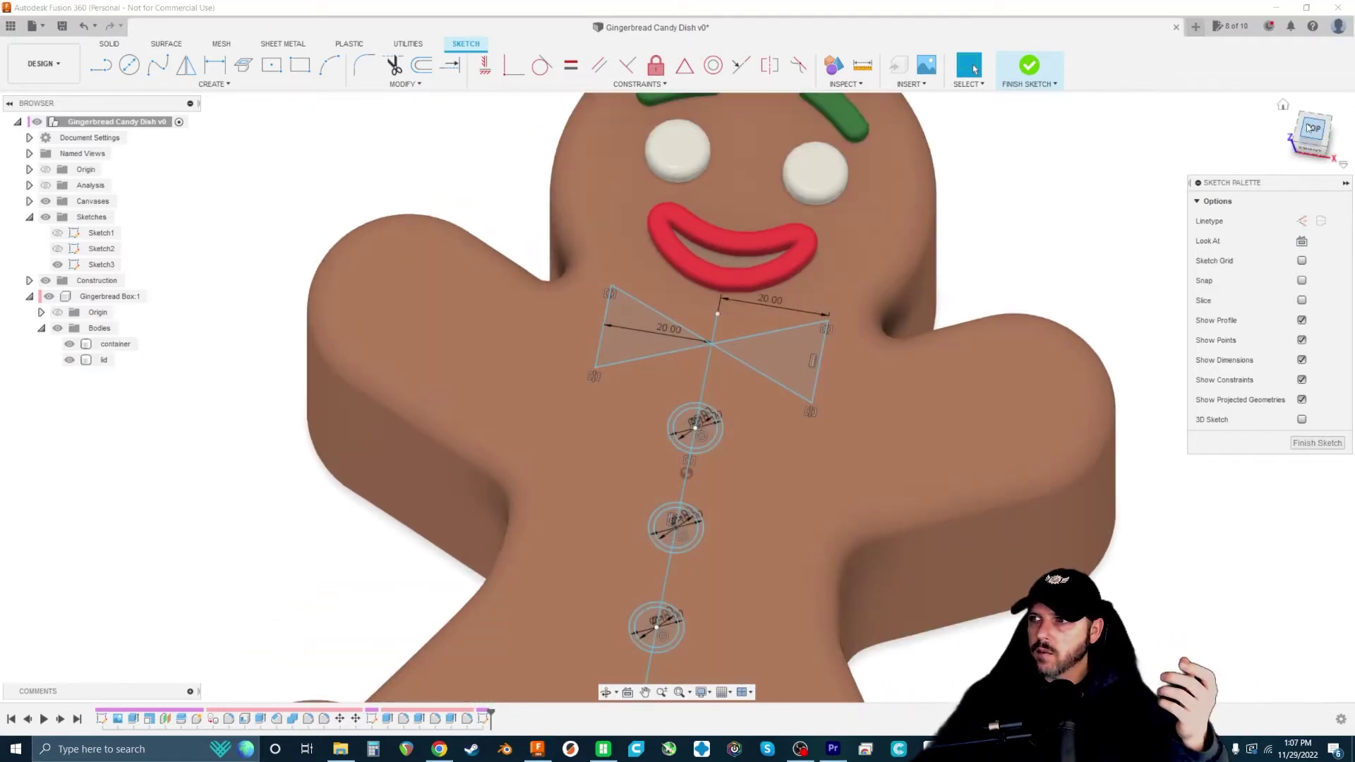
pyautogui.scroll(-2, 674, 162)
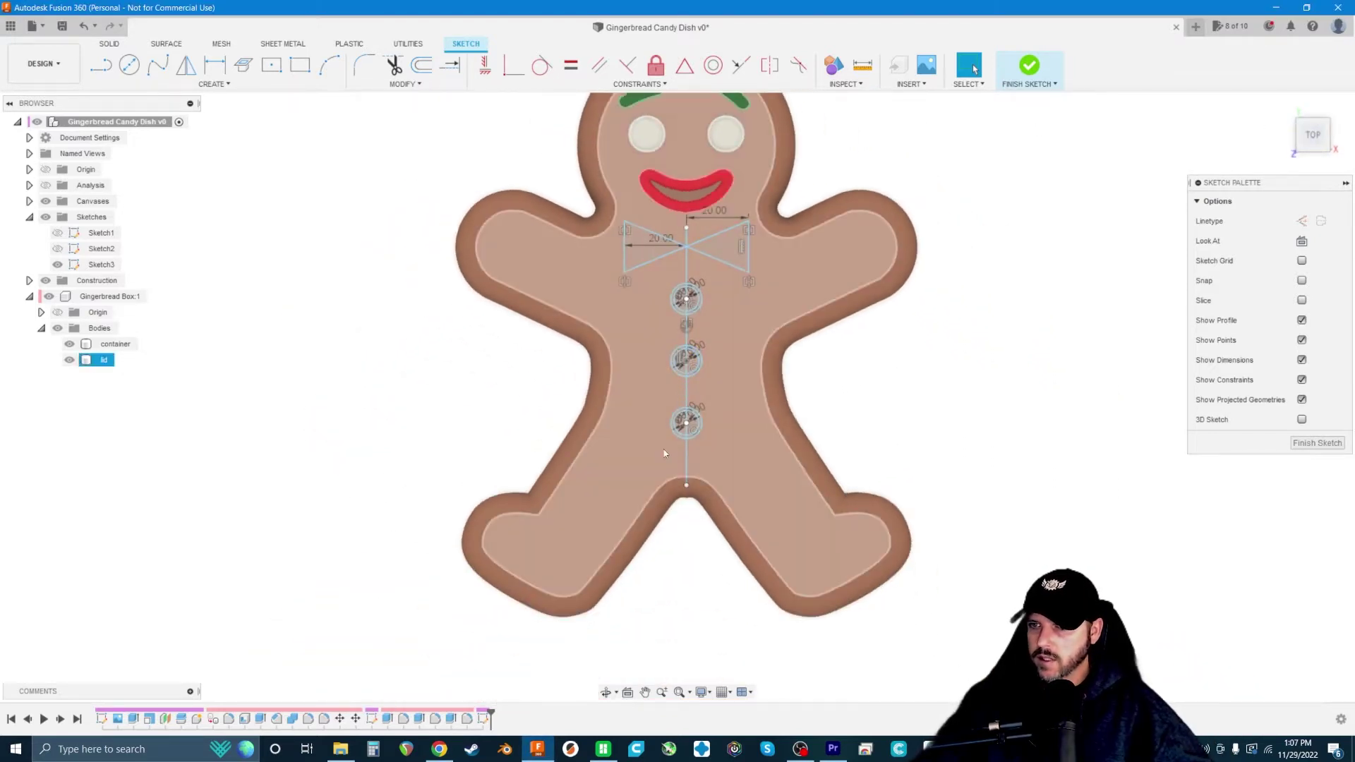
pyautogui.press('Escape')
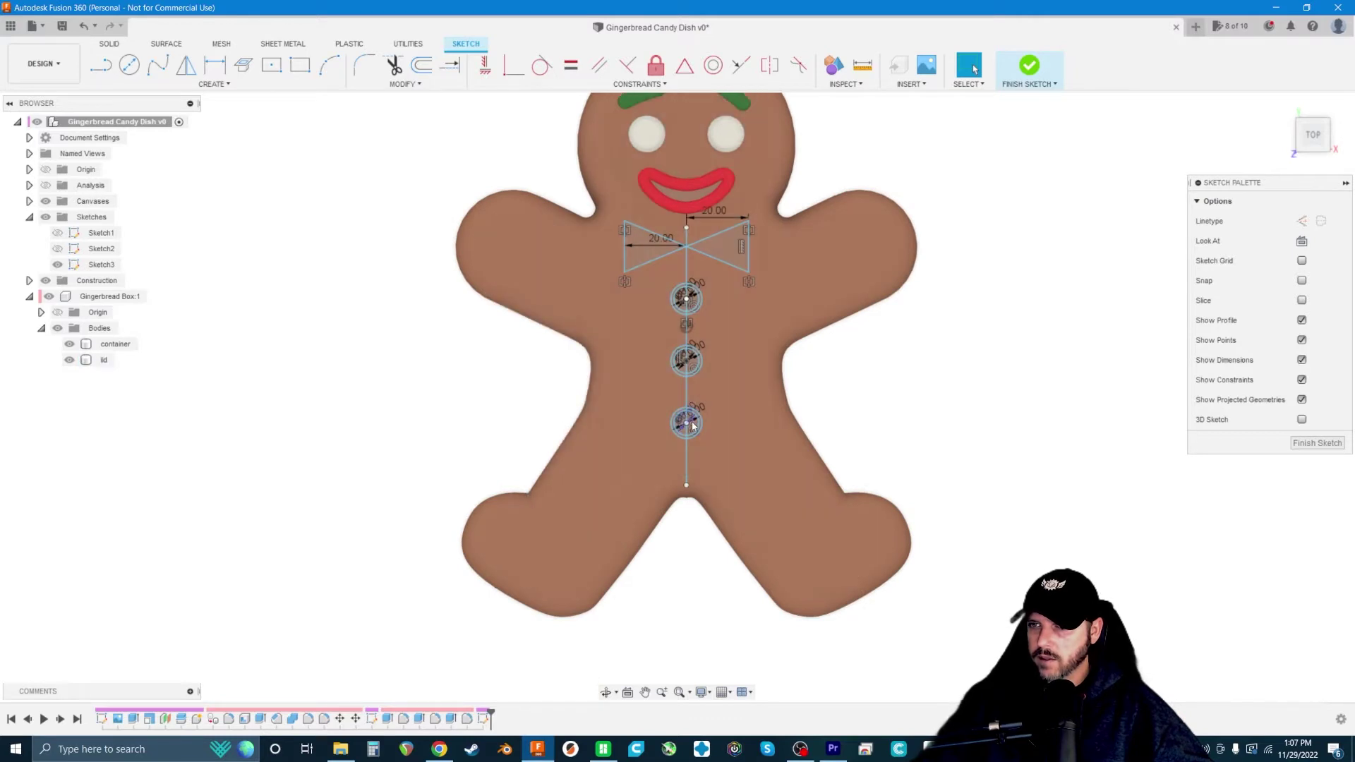
# - Move the lowest pair of button circles 4 mm up towards the middle button
pyautogui.scroll(5, 694, 422)
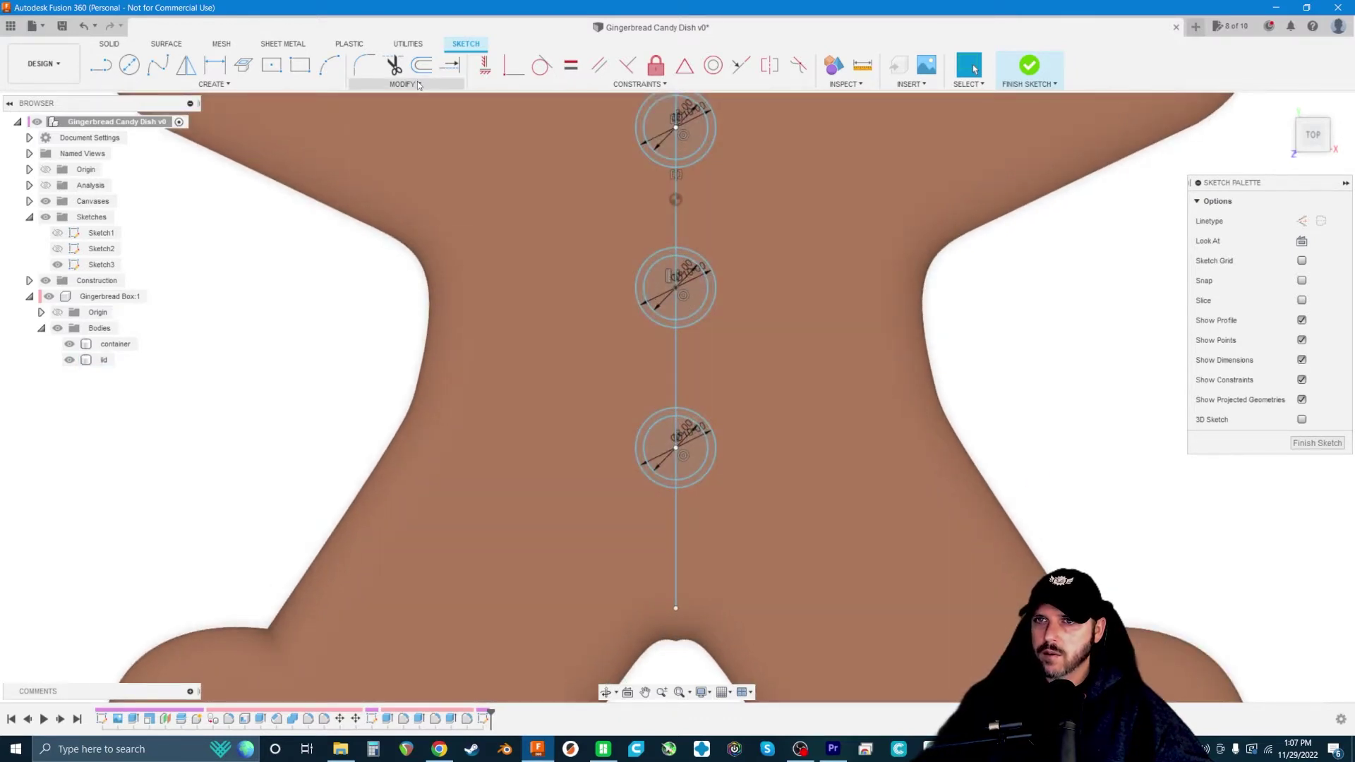
pyautogui.click(418, 84)
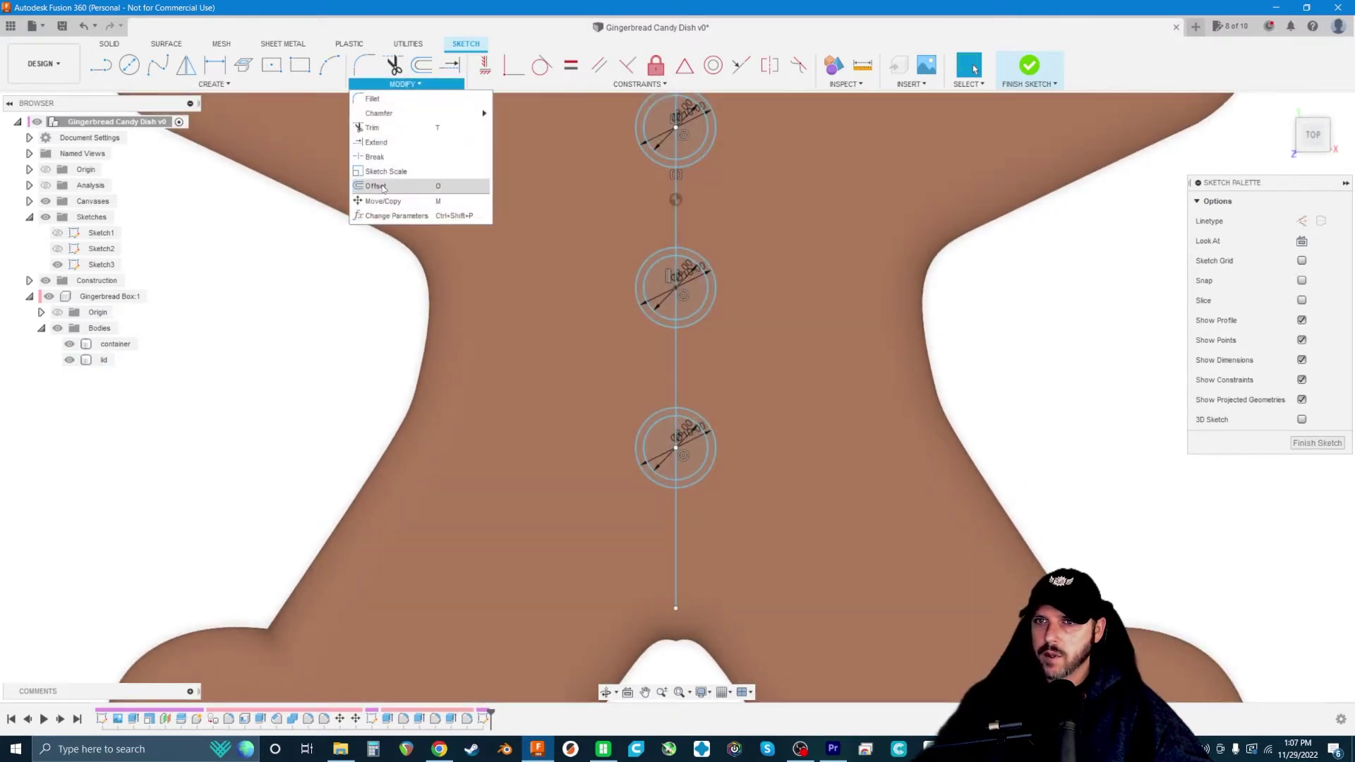
pyautogui.click(382, 200)
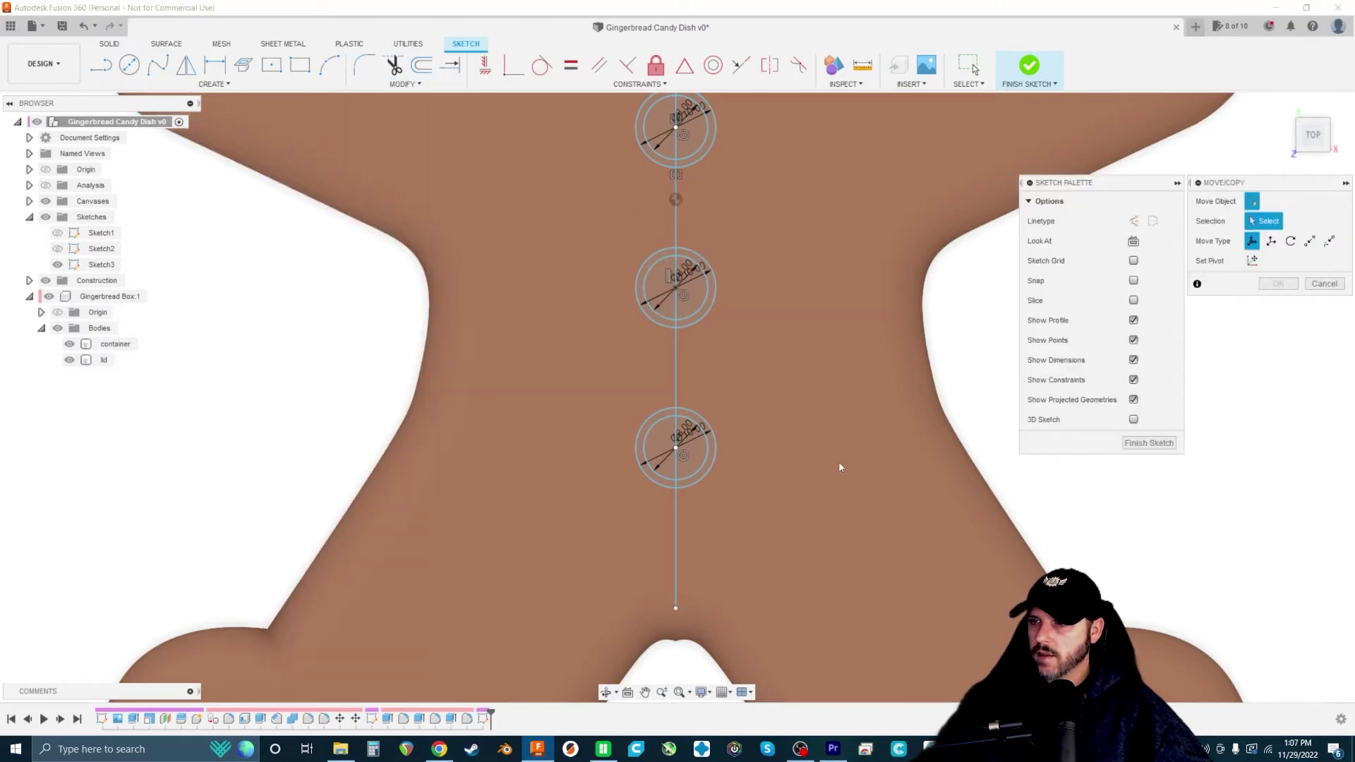
pyautogui.click(639, 444)
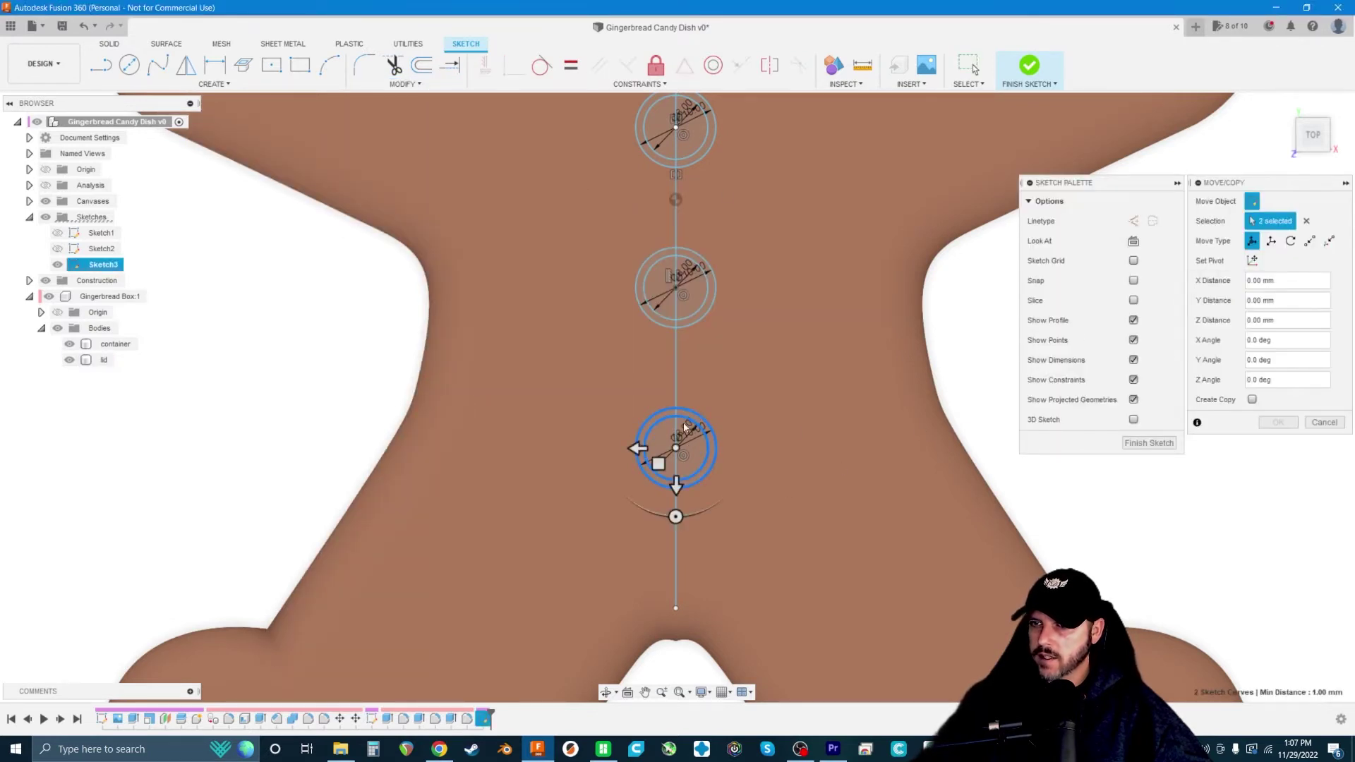
pyautogui.moveTo(676, 486); pyautogui.dragTo(676, 453)
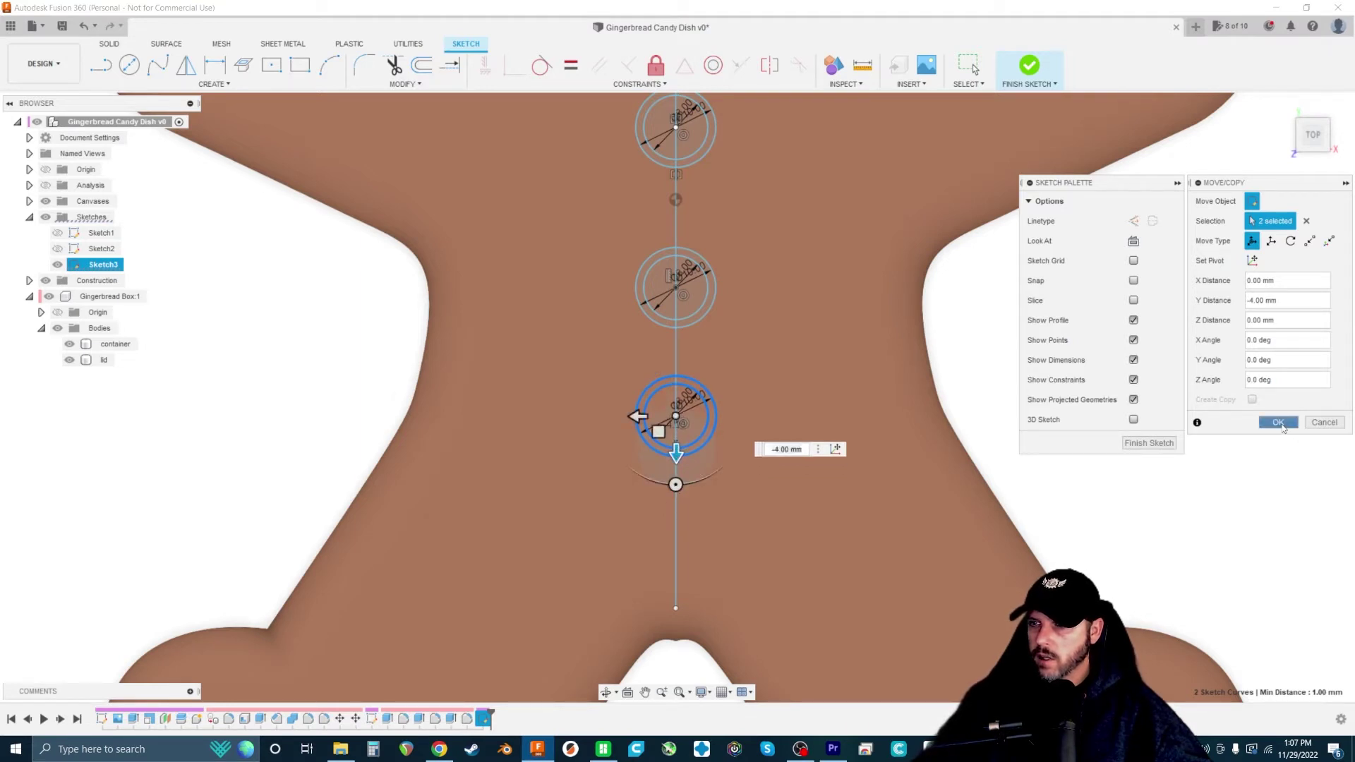
pyautogui.click(1283, 426)
# - Move the uppermost pair of button circles down towards the middle button, matching the spacing of the lower pair
pyautogui.rightClick(967, 318)
pyautogui.click(977, 267)
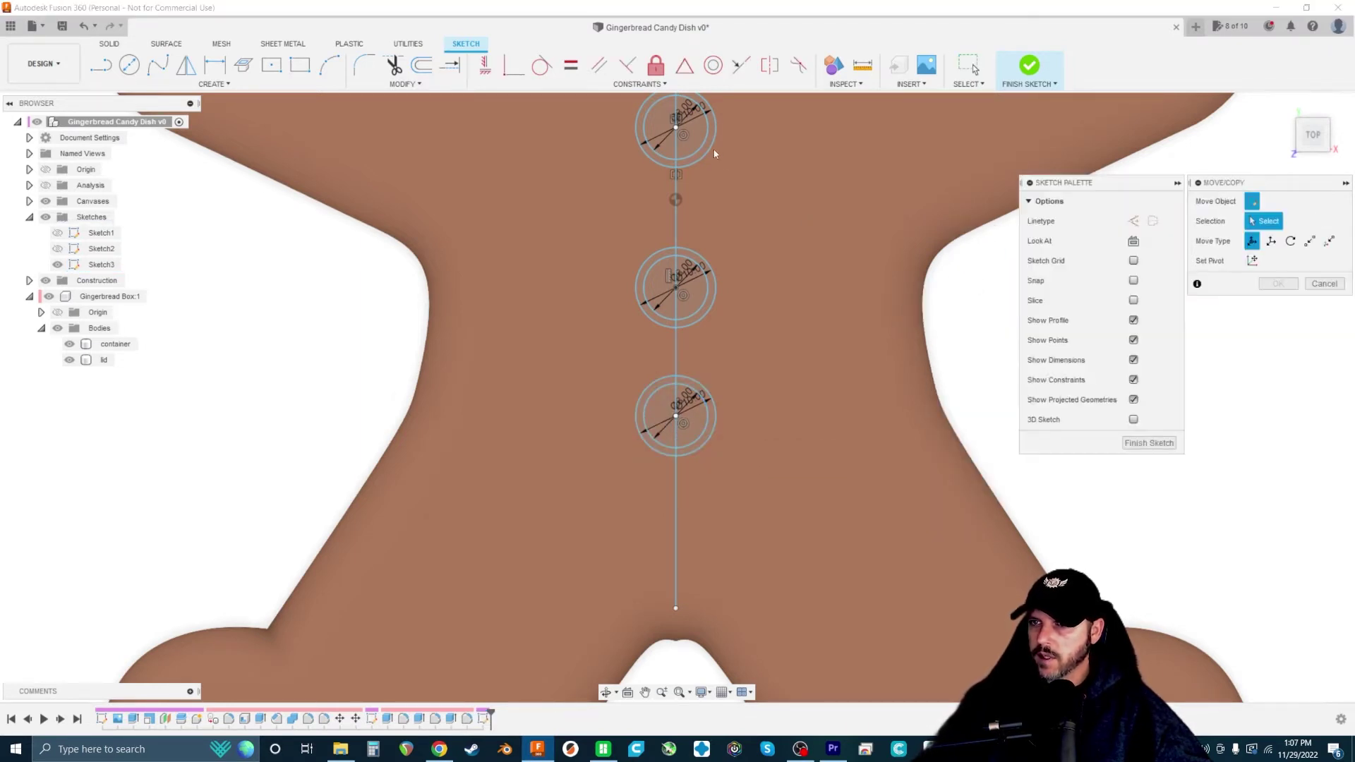
pyautogui.click(698, 155)
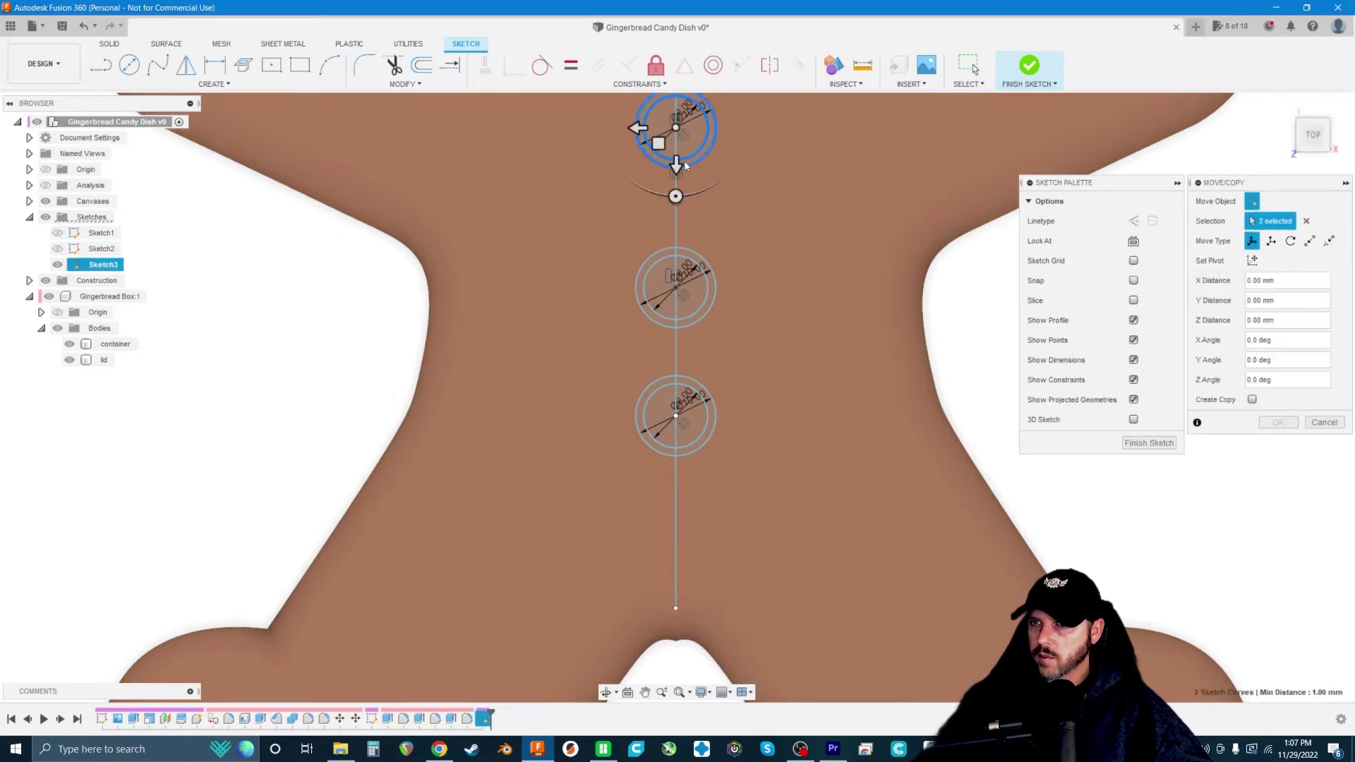
pyautogui.moveTo(677, 166); pyautogui.dragTo(677, 197)
pyautogui.press('Return')
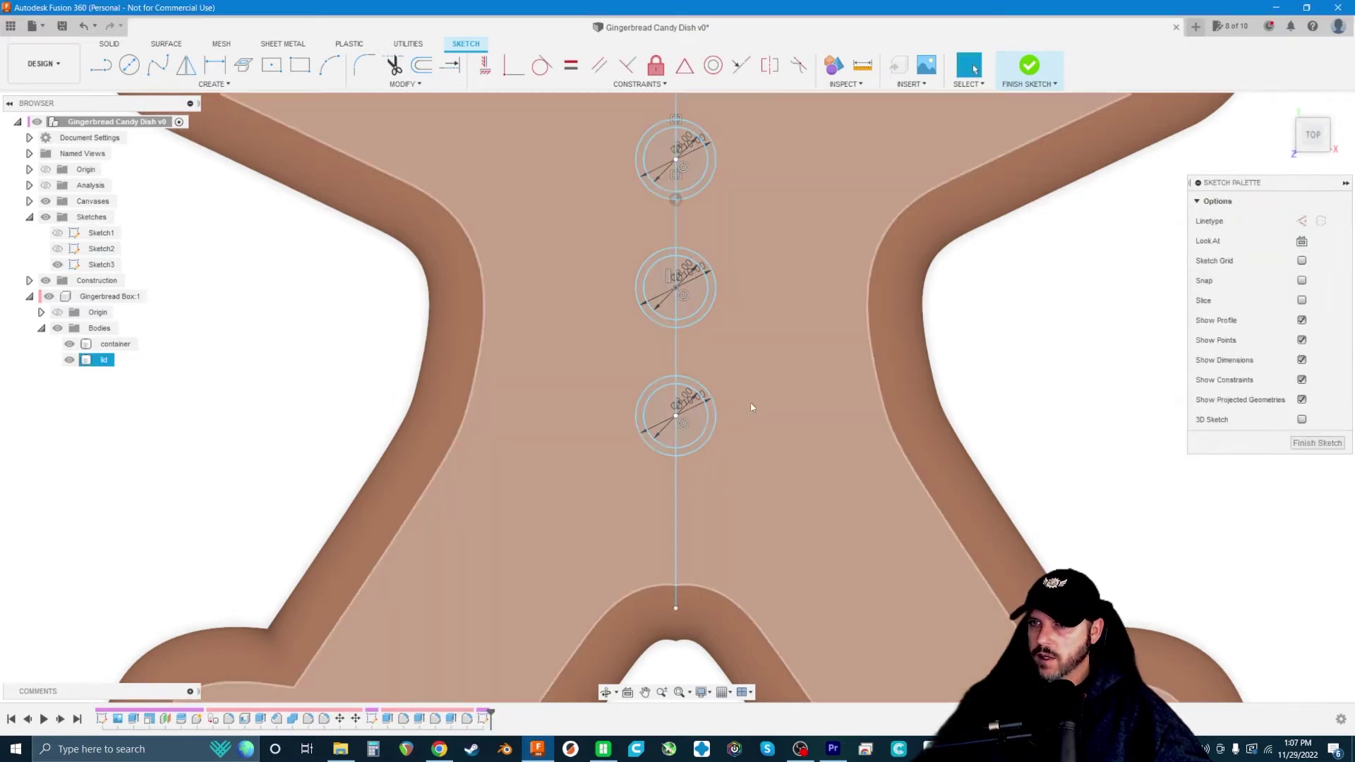
# - Move all six circles of the three buttons 5 mm up the centre line towards the bow tie
pyautogui.scroll(-3, 760, 361)
pyautogui.scroll(5, 776, 346)
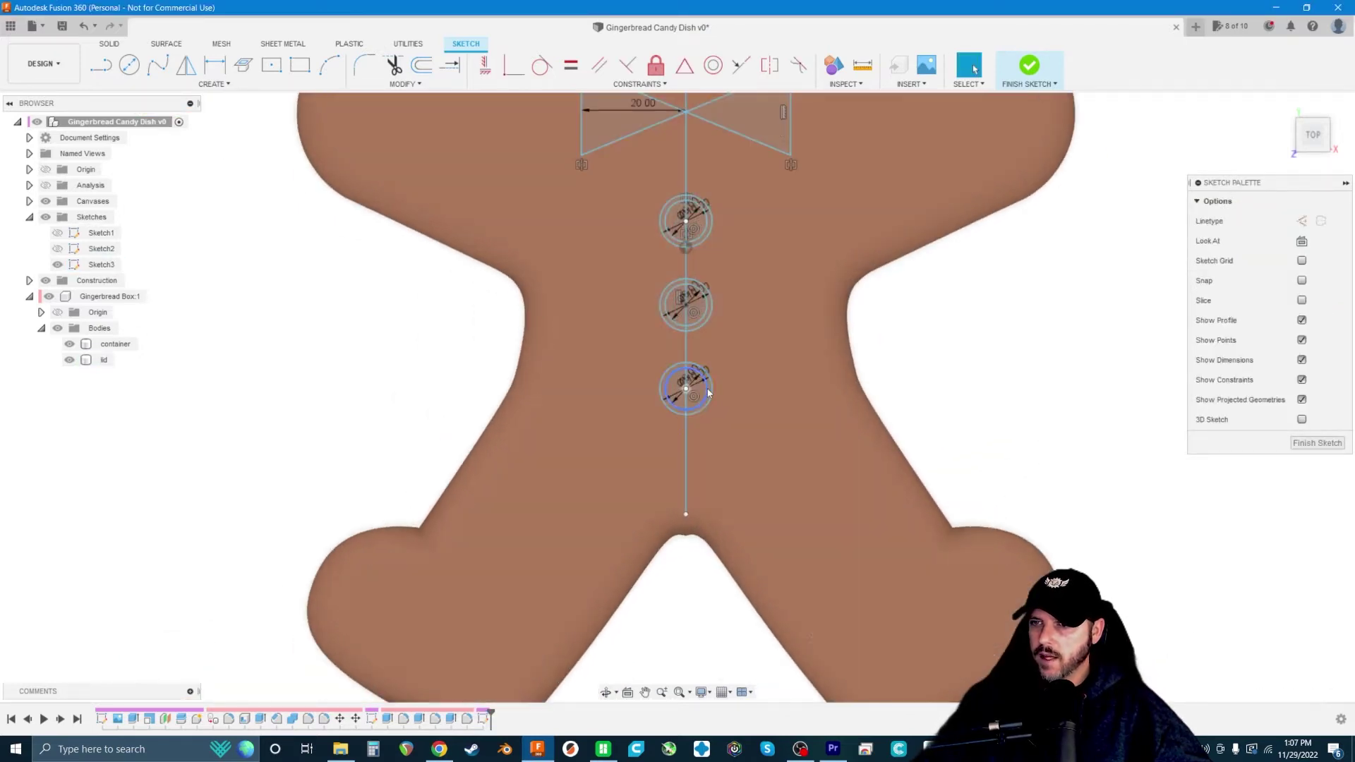
pyautogui.click(403, 84)
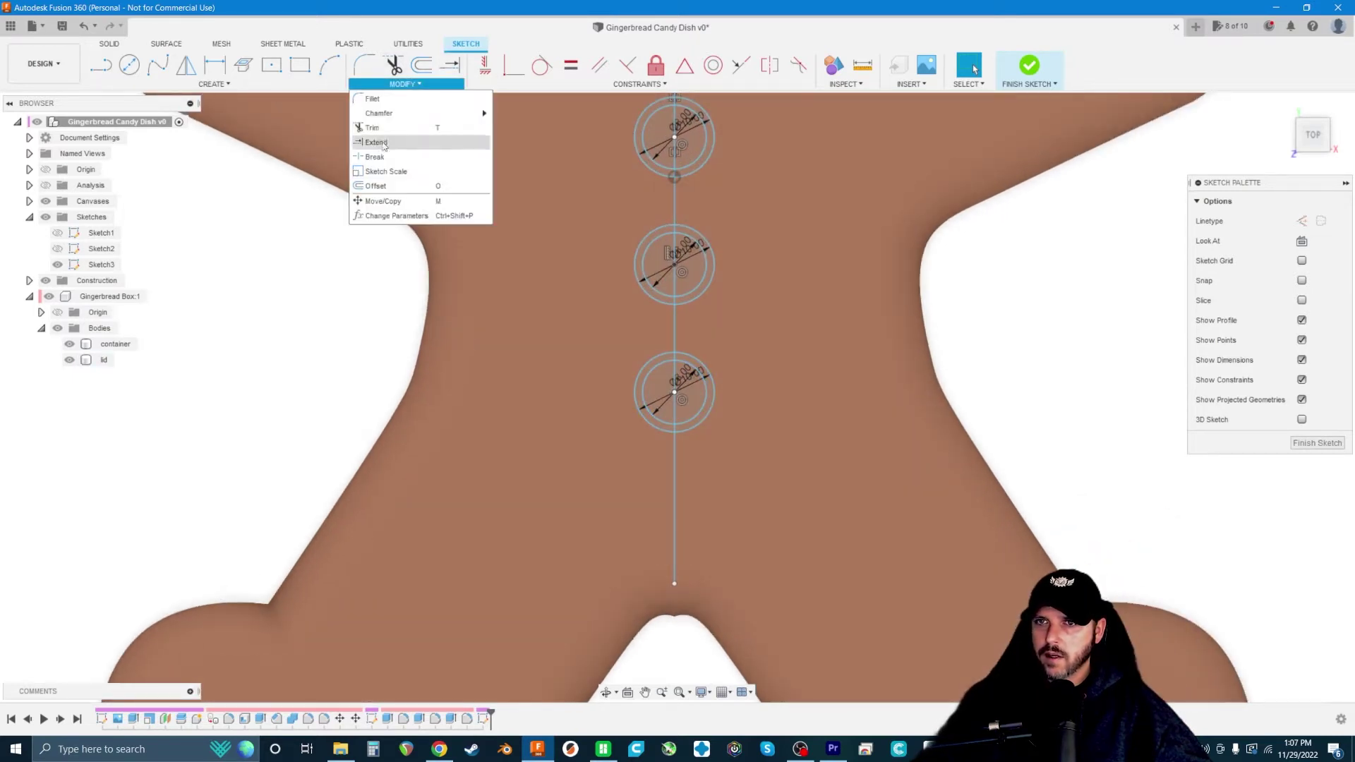
pyautogui.click(381, 201)
pyautogui.click(651, 168)
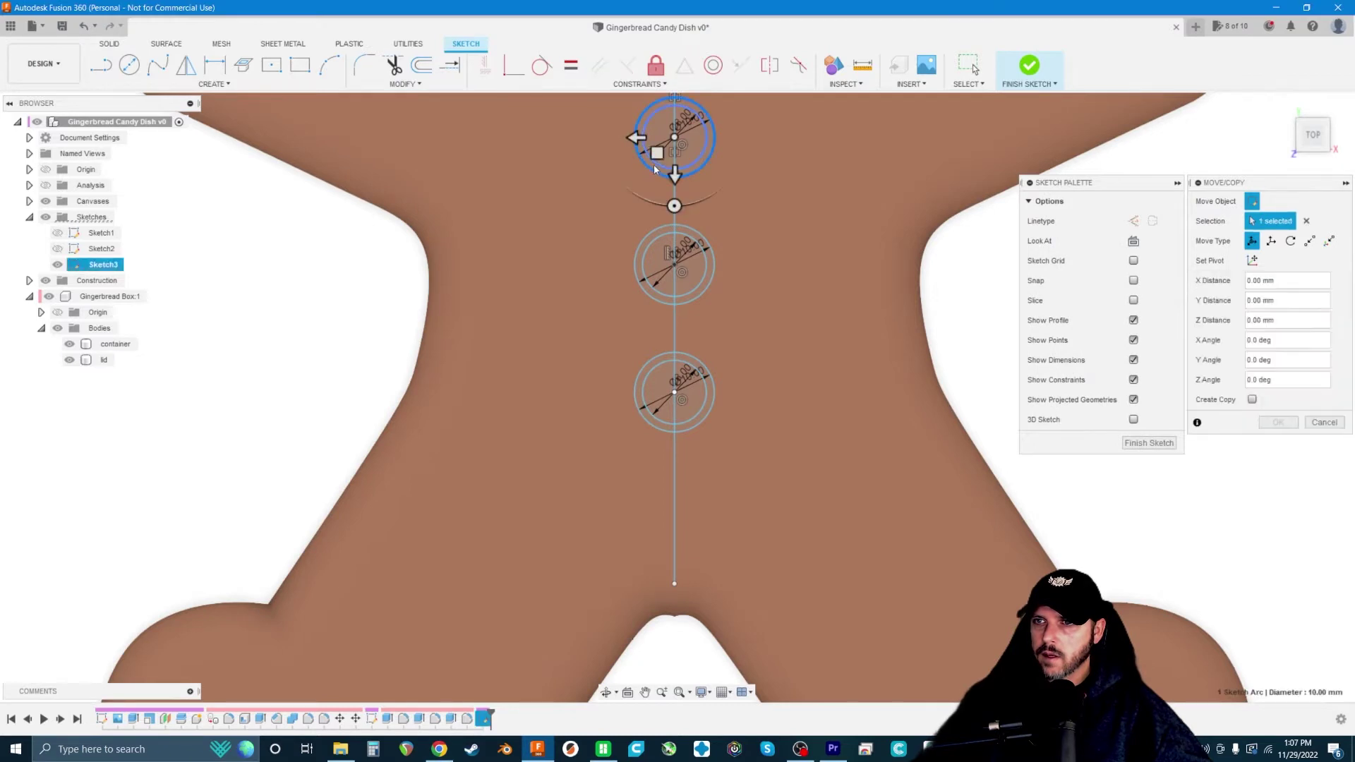
pyautogui.click(654, 164)
pyautogui.click(660, 240)
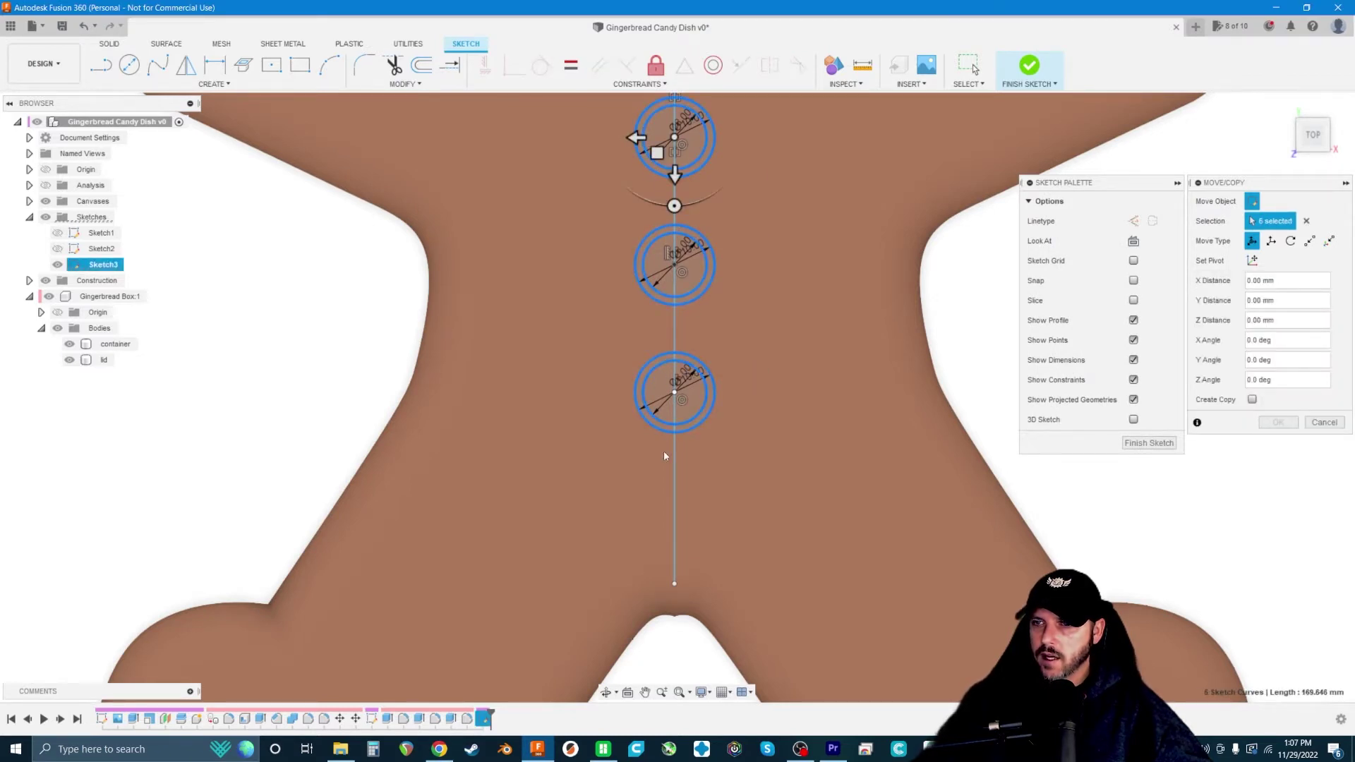
pyautogui.click(659, 366)
pyautogui.scroll(-5, 659, 366)
pyautogui.moveTo(672, 300); pyautogui.dragTo(673, 279)
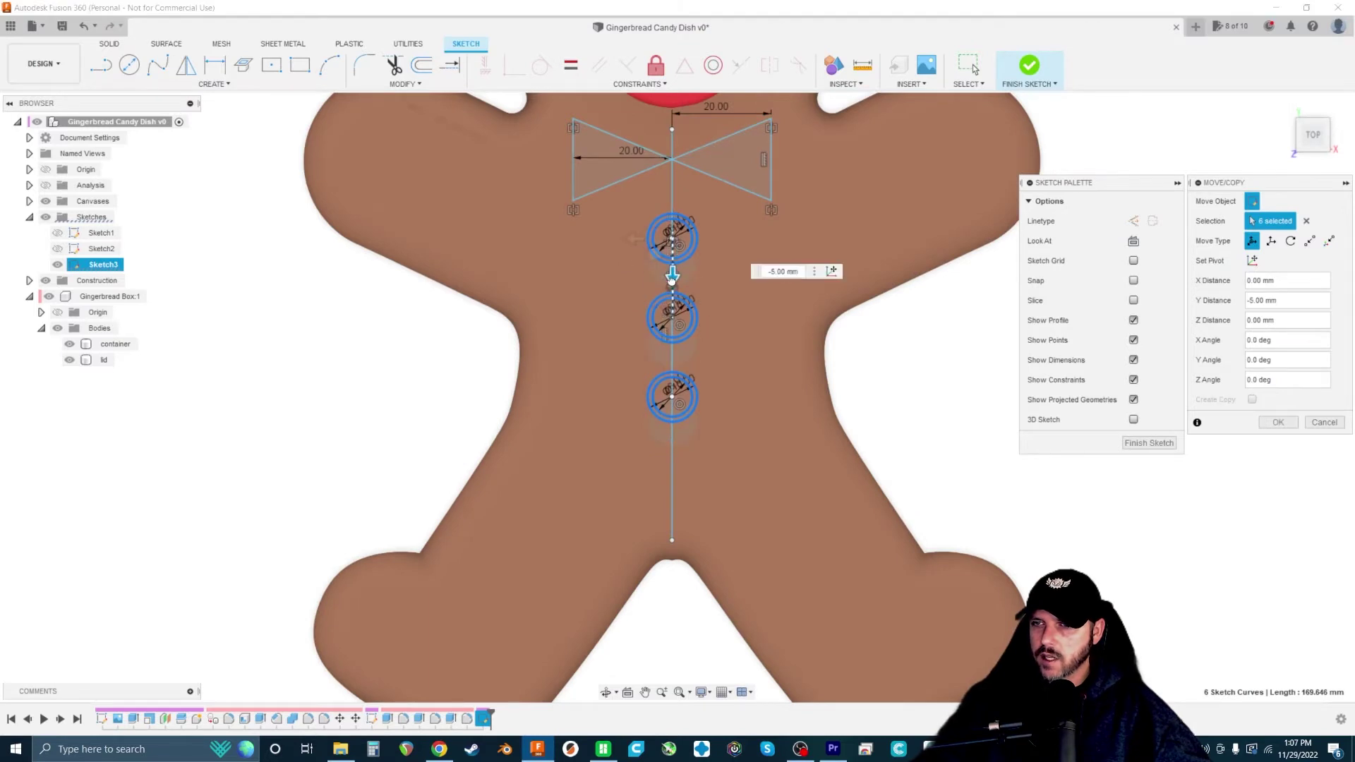
pyautogui.scroll(-5, 728, 310)
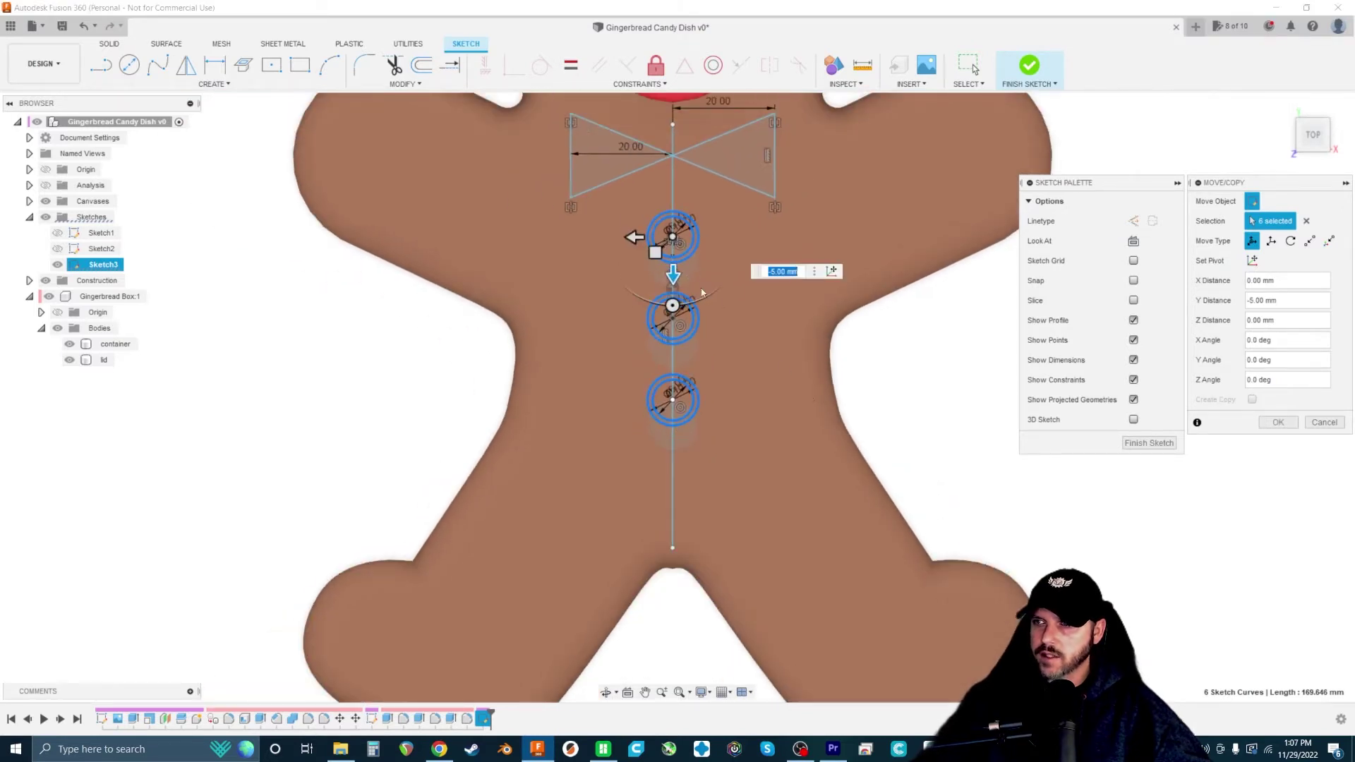
pyautogui.scroll(2, 759, 424)
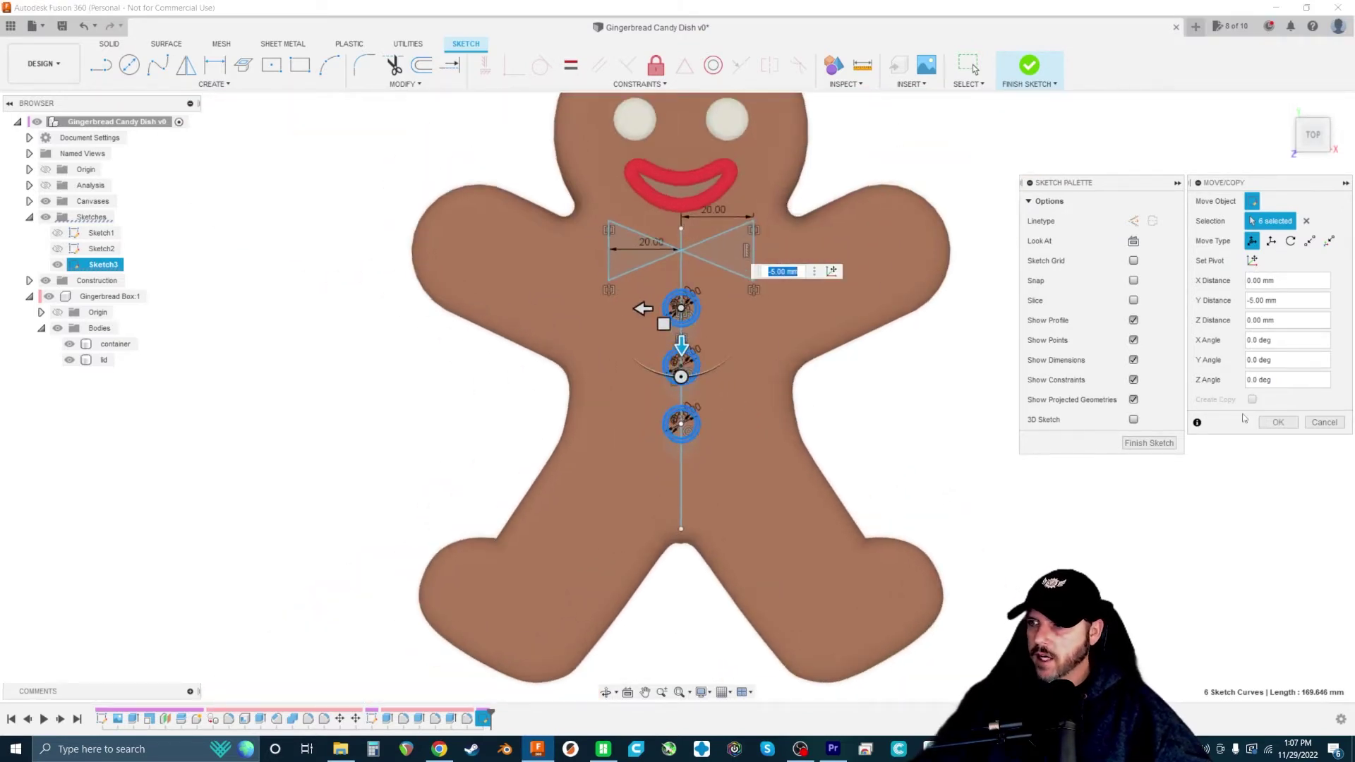
pyautogui.click(1279, 422)
pyautogui.scroll(2, 823, 454)
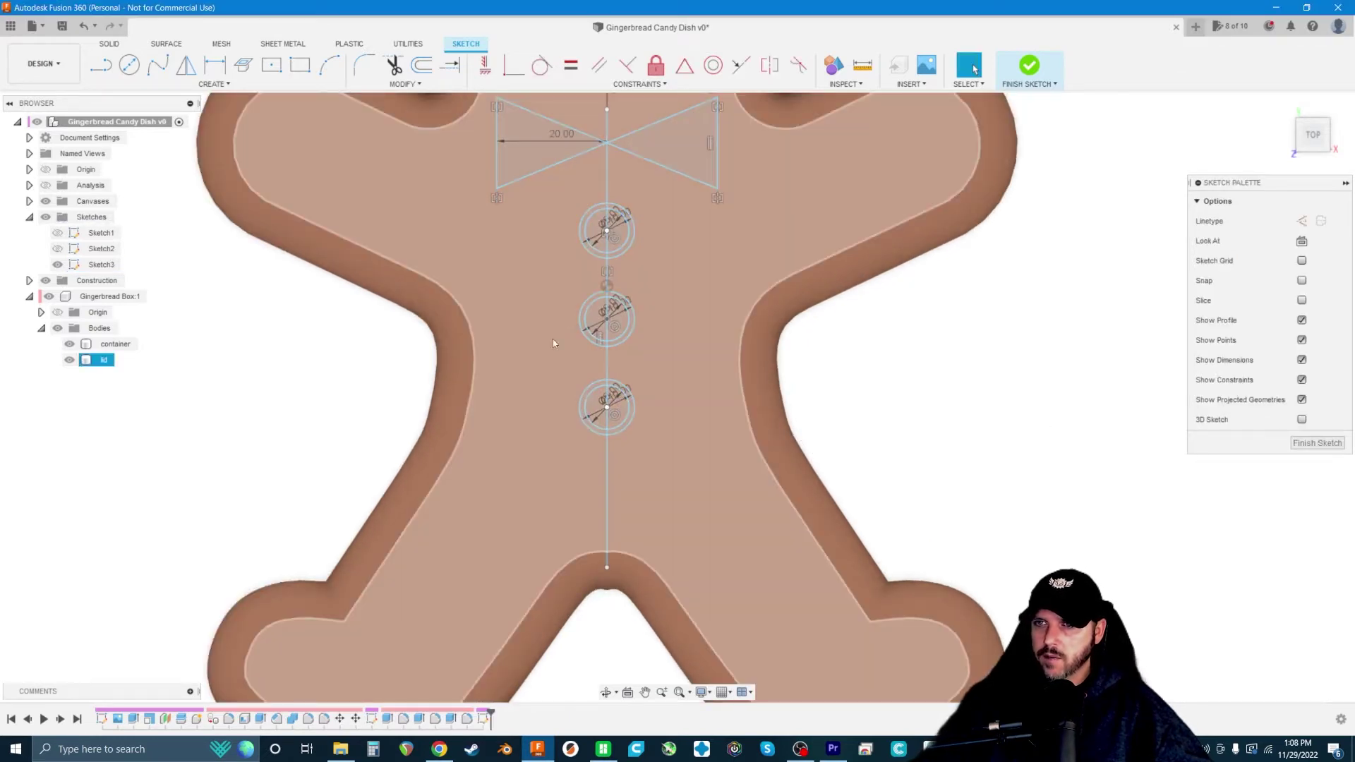
pyautogui.scroll(1, 529, 369)
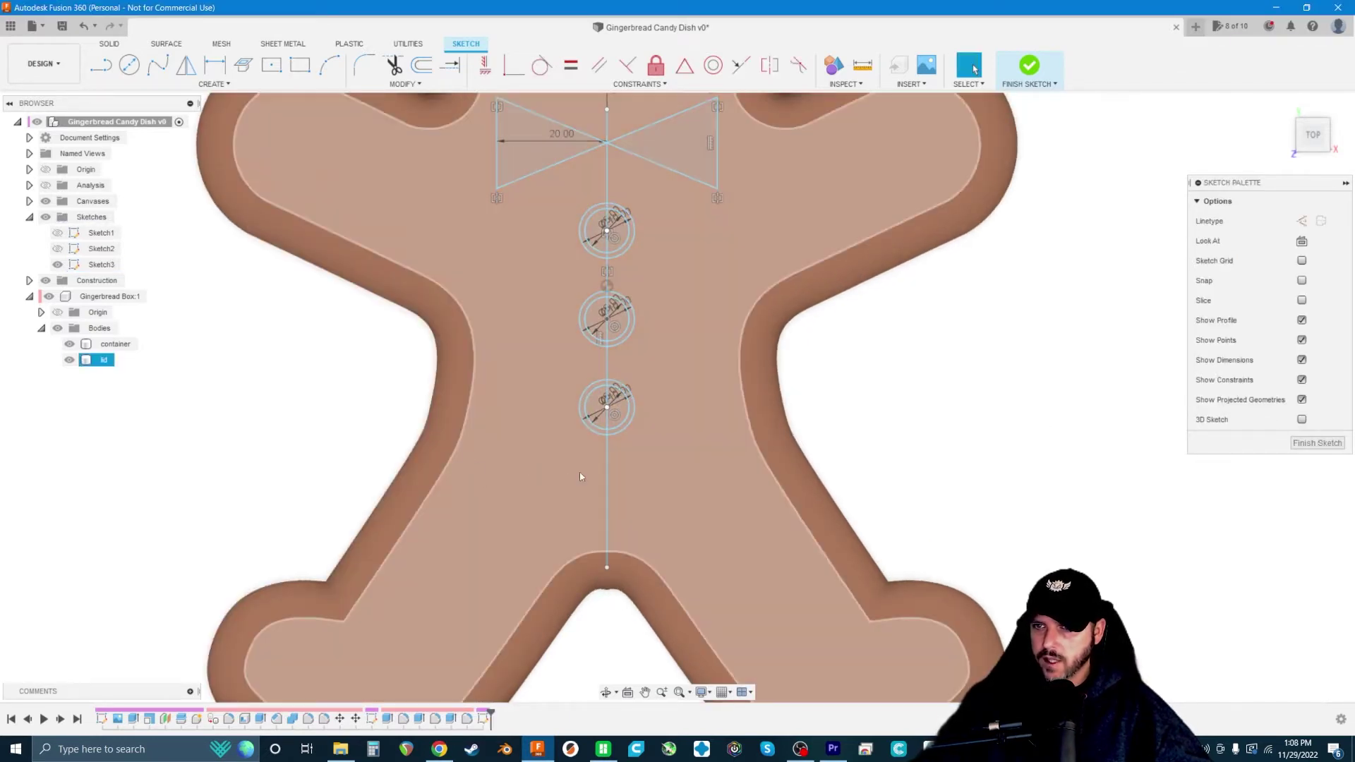
# - Review the bow tie and button layout on the whole lid and finish the sketch
pyautogui.scroll(-5, 434, 443)
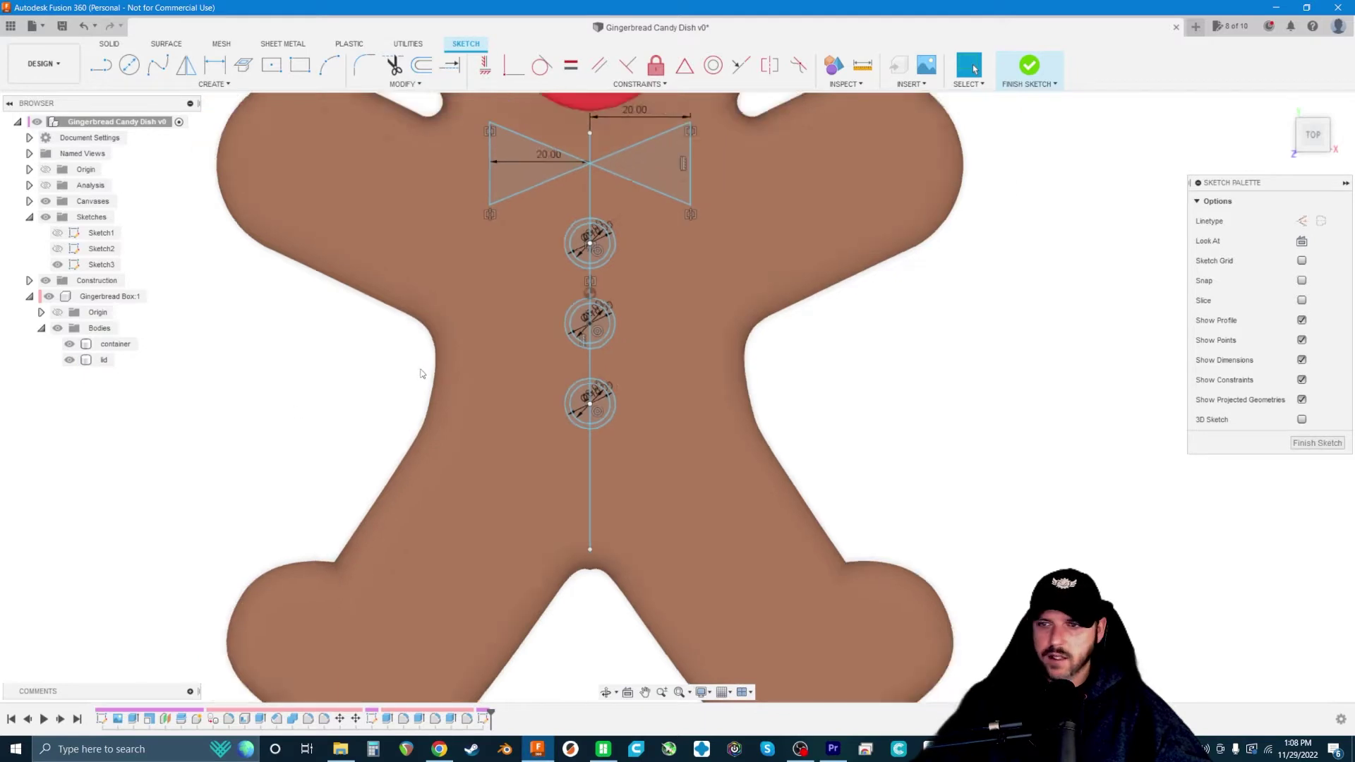
pyautogui.scroll(1, 629, 431)
pyautogui.click(944, 123)
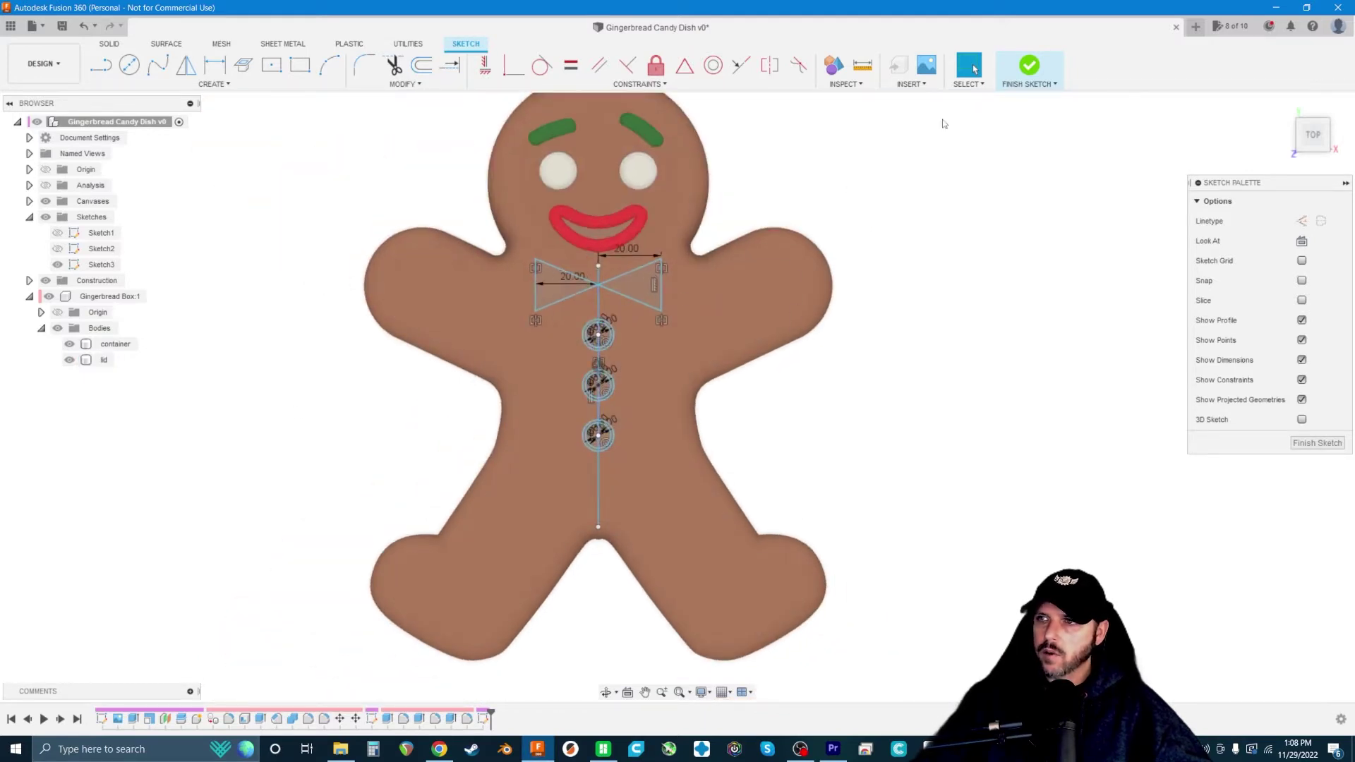
pyautogui.click(1040, 75)
# - Set up an extrusion of both bow tie triangles 3 mm upwards from the lid
pyautogui.moveTo(759, 266)
pyautogui.keyDown('shift'); pyautogui.mouseDown(button='middle')
pyautogui.moveTo(740, 235)
pyautogui.moveTo(767, 236)
pyautogui.mouseUp(button='middle'); pyautogui.keyUp('shift')
pyautogui.scroll(2, 752, 240)
pyautogui.scroll(-1, 749, 230)
pyautogui.press('e')
pyautogui.scroll(1, 633, 246)
pyautogui.scroll(2, 633, 245)
pyautogui.click(612, 337)
pyautogui.click(427, 285)
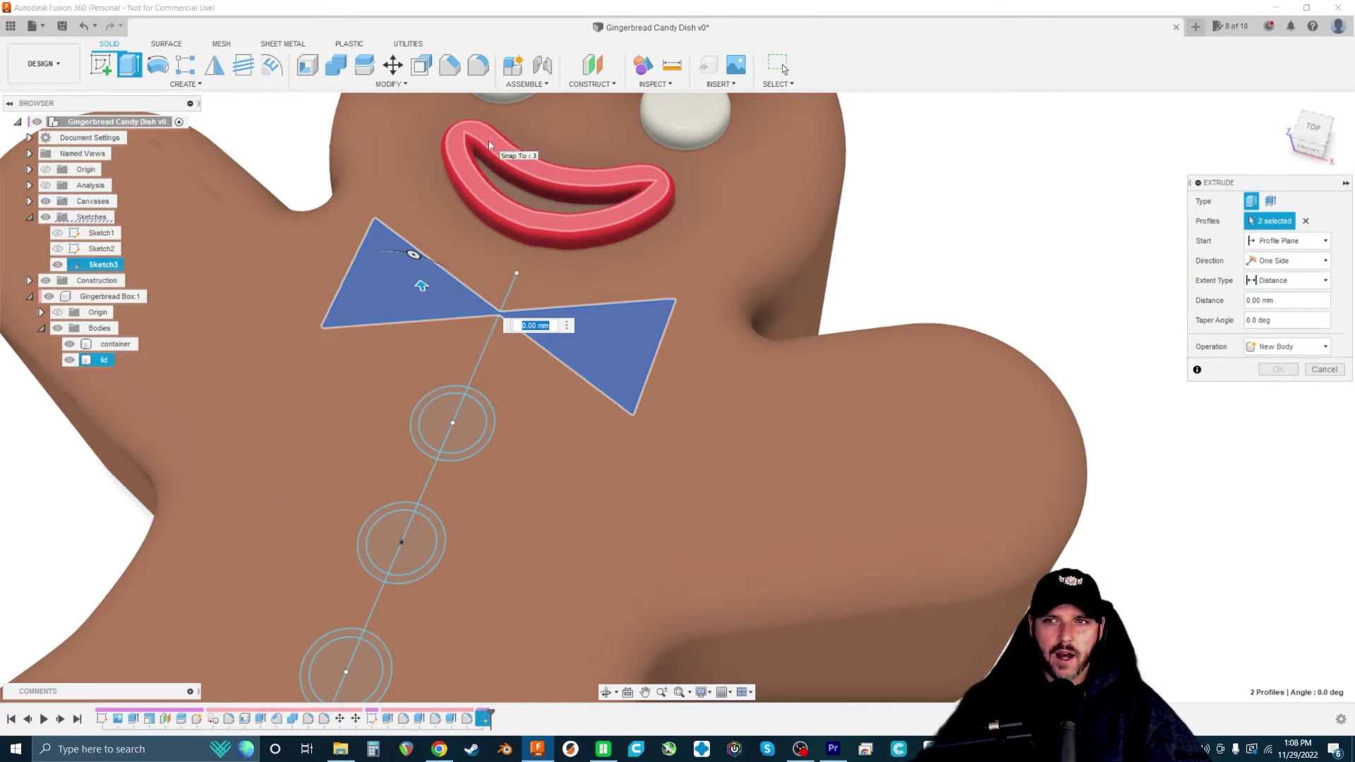
pyautogui.scroll(5, 489, 141)
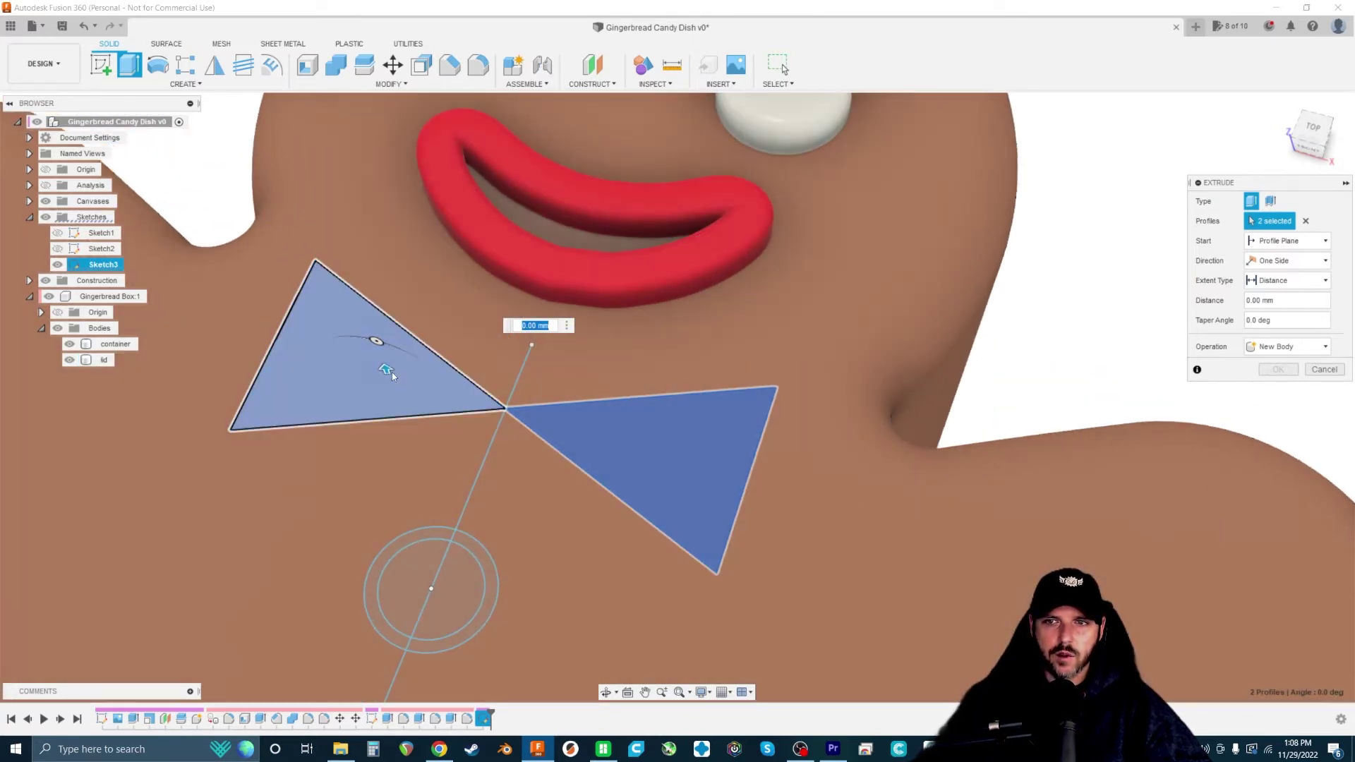
pyautogui.moveTo(392, 372); pyautogui.dragTo(385, 354)
pyautogui.scroll(-3, 458, 192)
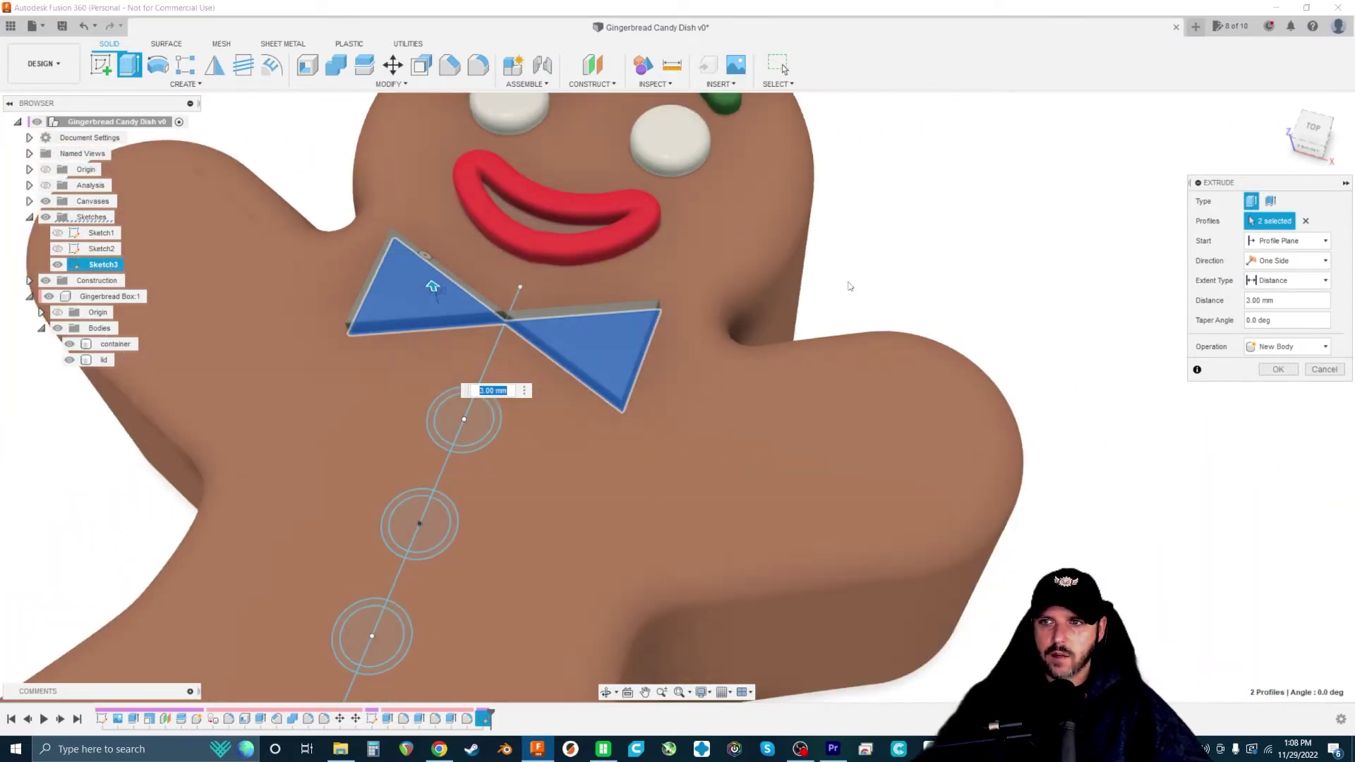
pyautogui.keyDown('shift'); pyautogui.moveTo(877, 288); pyautogui.dragTo(917, 242, button='middle'); pyautogui.keyUp('shift')
pyautogui.scroll(-2, 1080, 278)
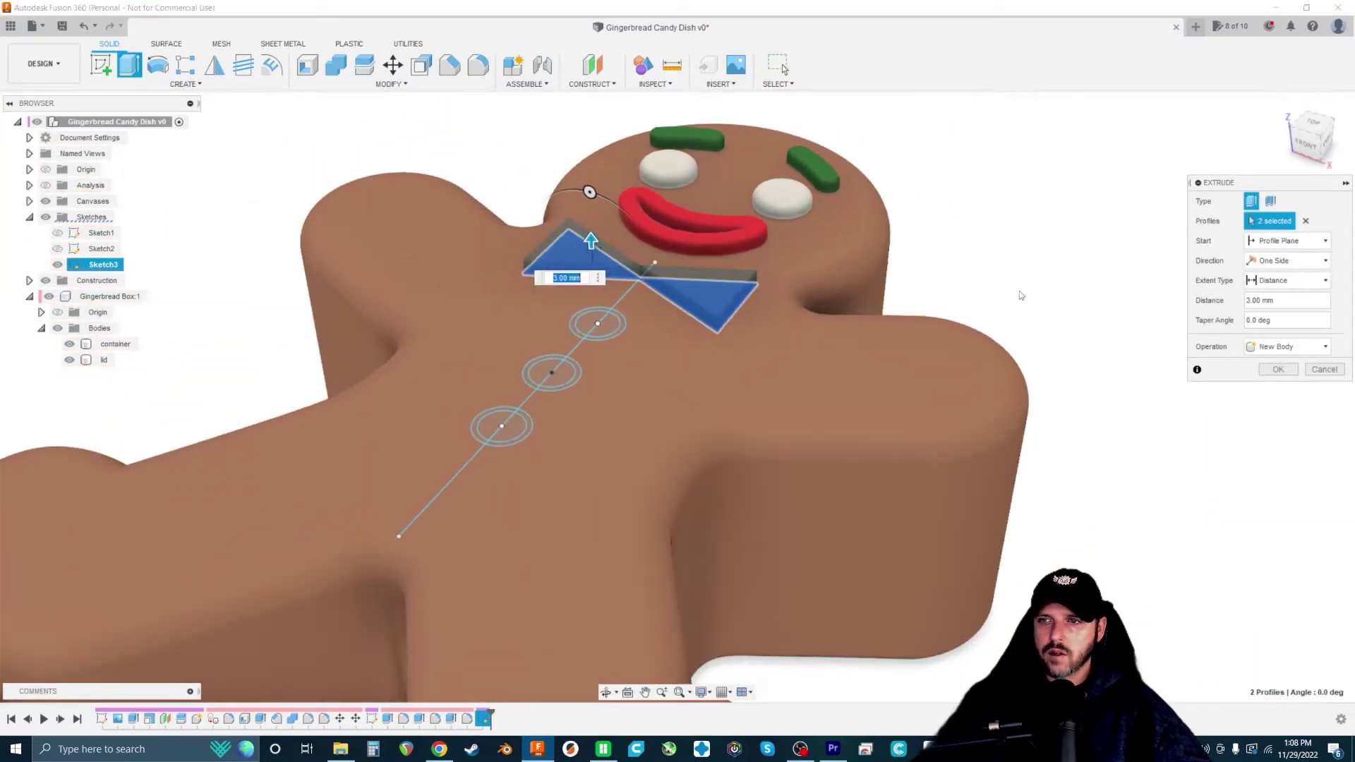
# - Add the inner and outer ring profiles of all three buttons to the 3 mm extrusion
pyautogui.scroll(3, 569, 398)
pyautogui.scroll(2, 587, 317)
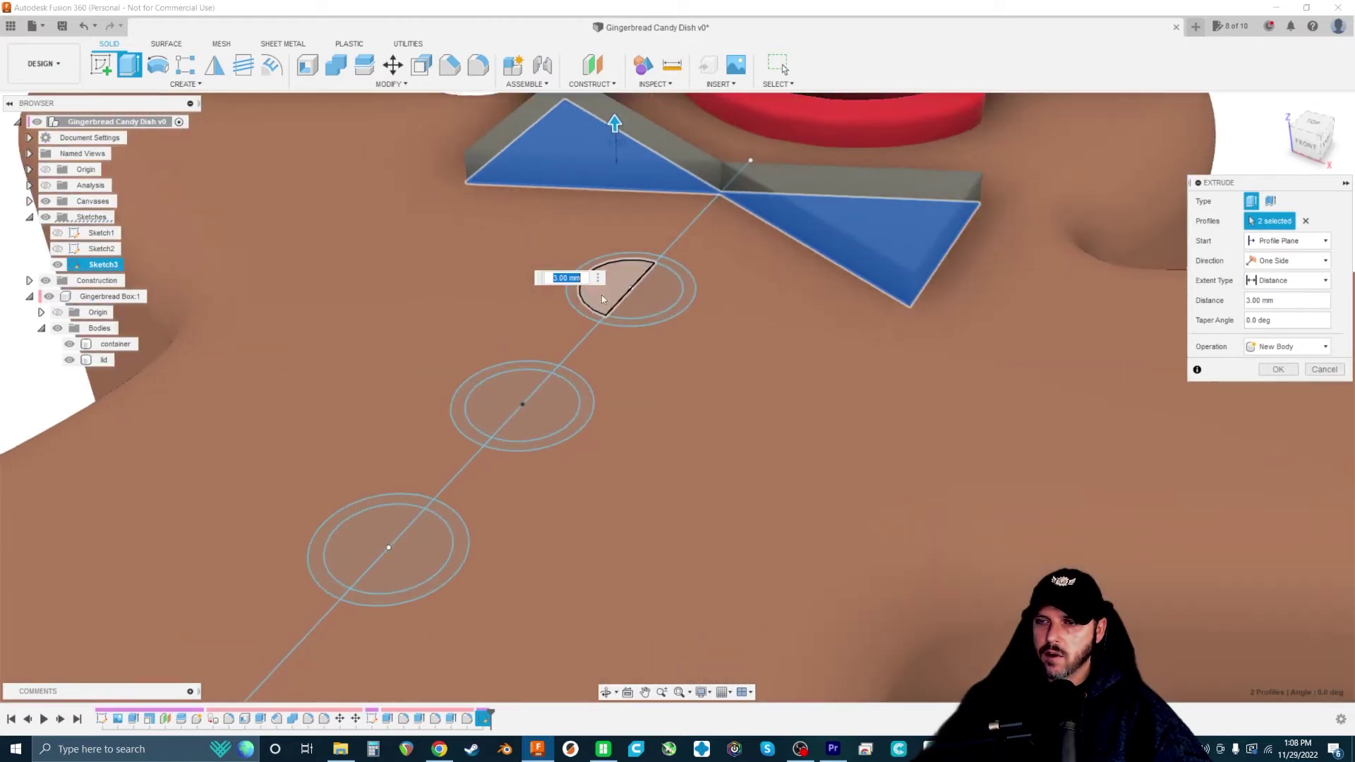
pyautogui.click(602, 295)
pyautogui.click(627, 315)
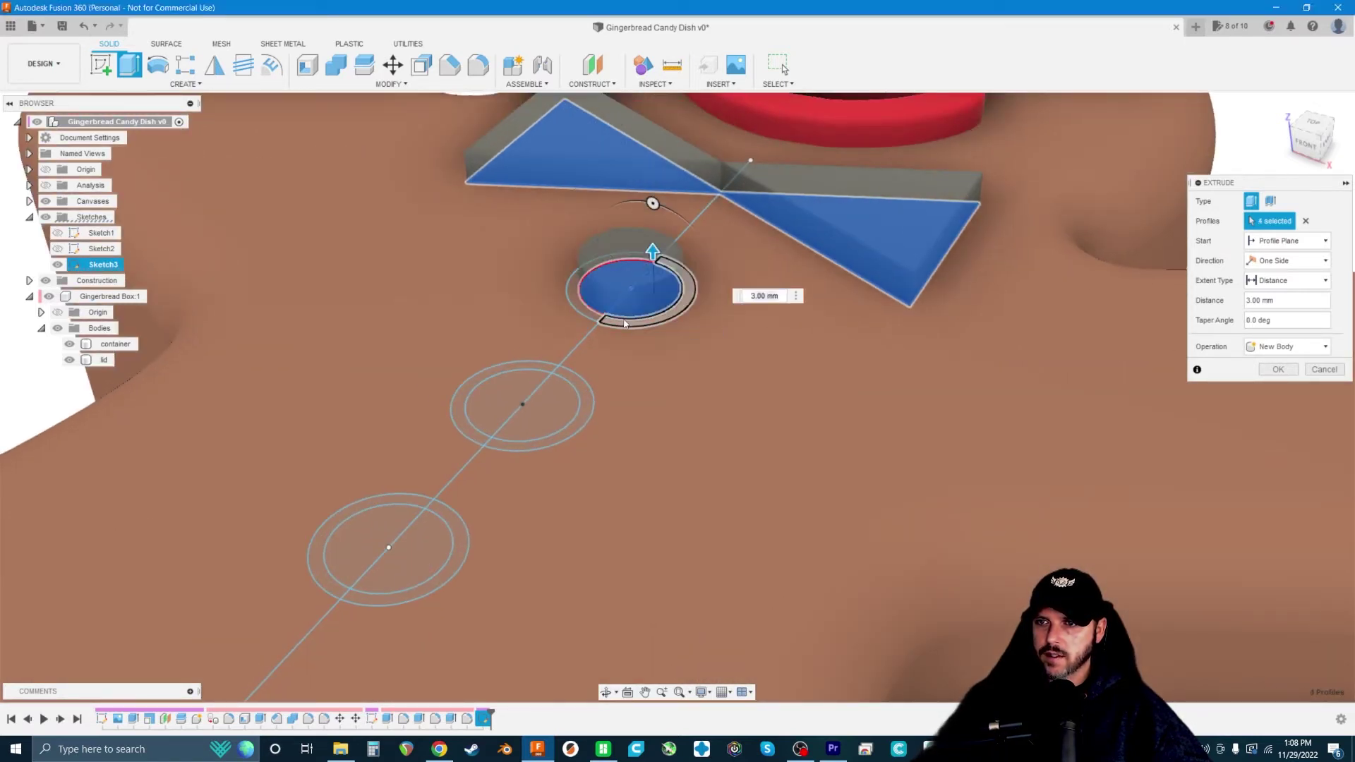
pyautogui.click(624, 323)
pyautogui.click(597, 316)
pyautogui.click(563, 374)
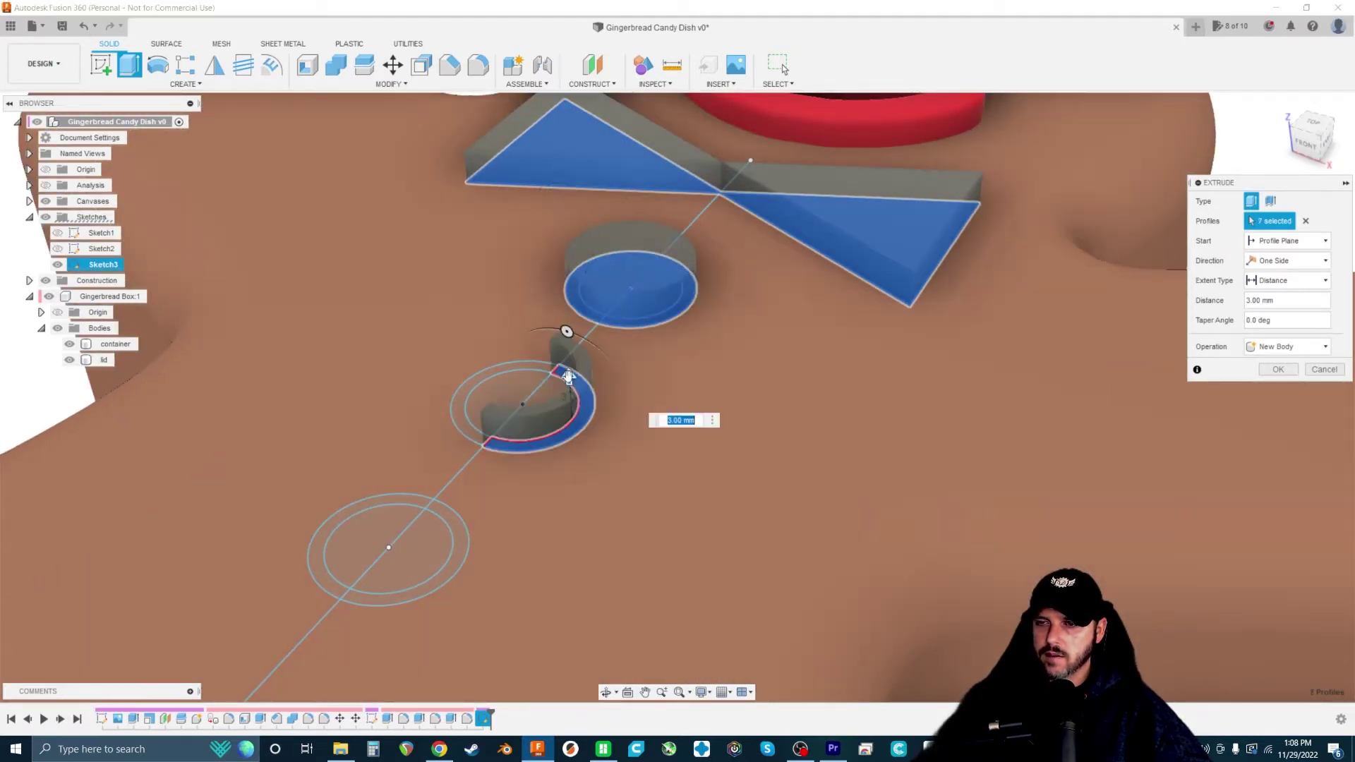
pyautogui.click(543, 372)
pyautogui.click(526, 389)
pyautogui.click(541, 402)
pyautogui.click(379, 514)
pyautogui.click(375, 501)
pyautogui.click(376, 571)
pyautogui.click(407, 595)
pyautogui.scroll(-5, 540, 485)
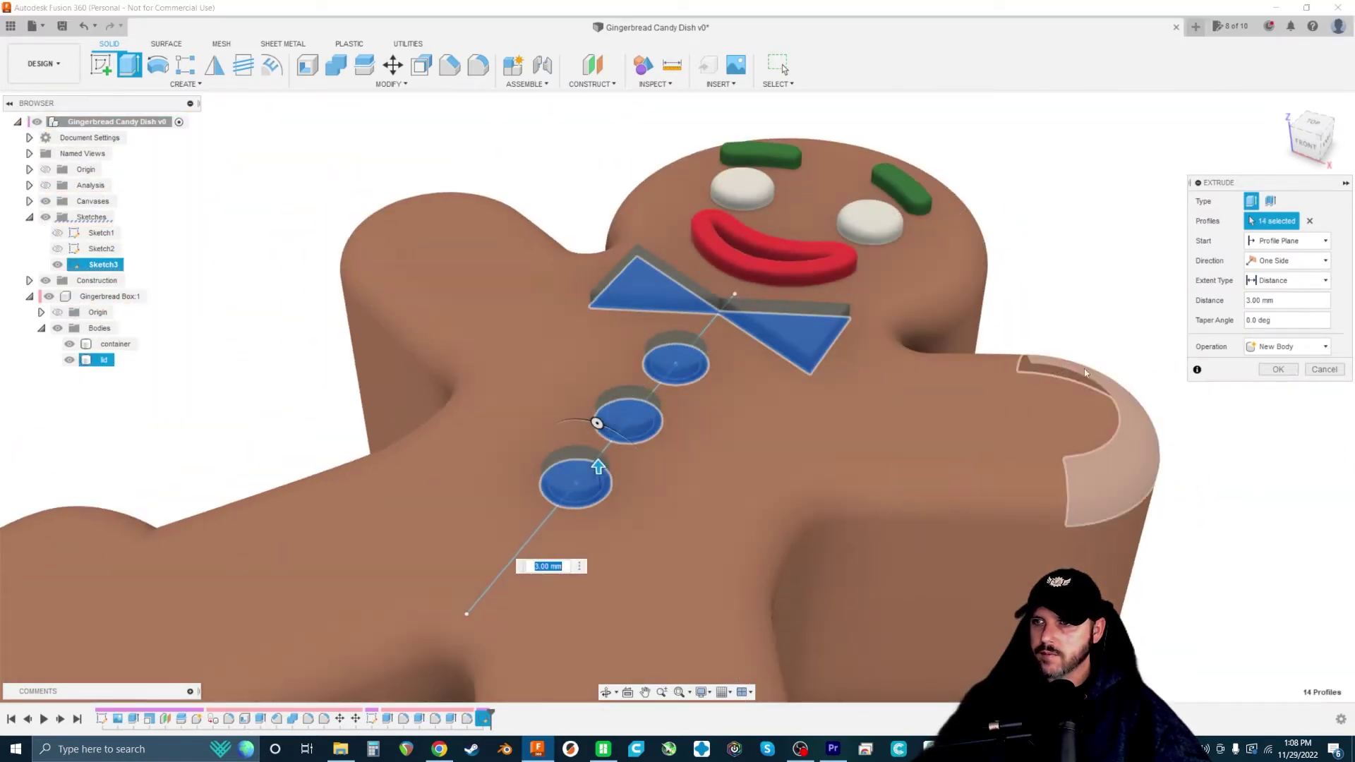
# - Choose Join as the operation and complete the 3 mm extrusion of the bow tie and buttons
pyautogui.click(1291, 352)
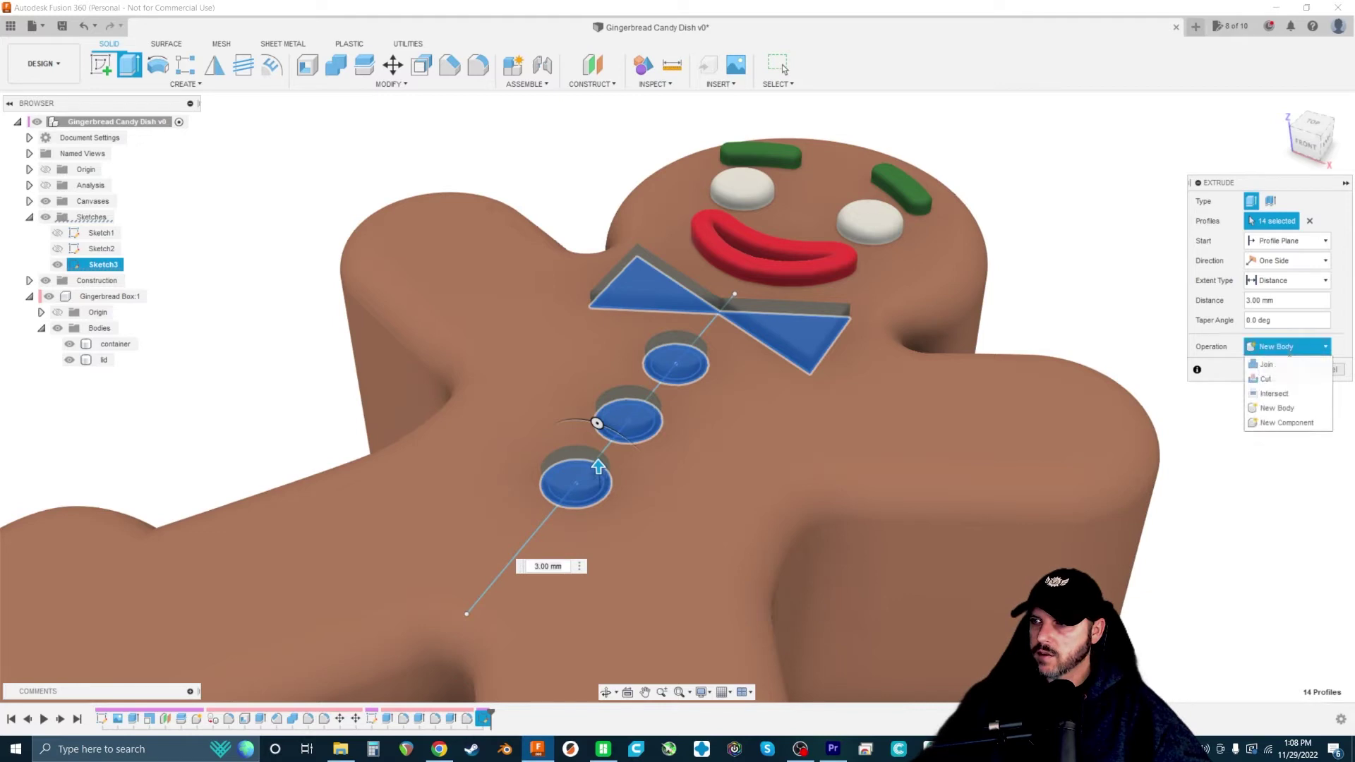
pyautogui.click(1285, 364)
pyautogui.click(1279, 369)
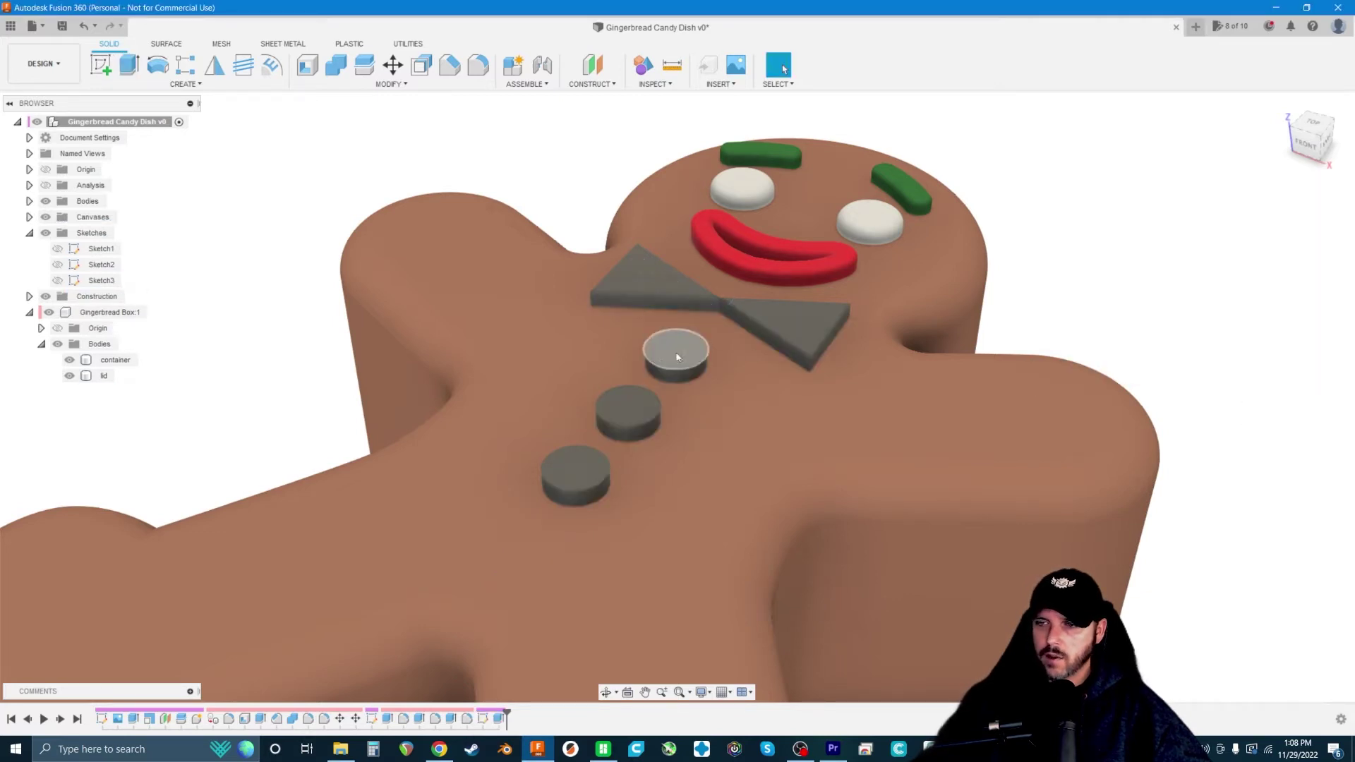
# - Show the bow tie and button sketch, Sketch3, in the model again
pyautogui.scroll(2, 727, 396)
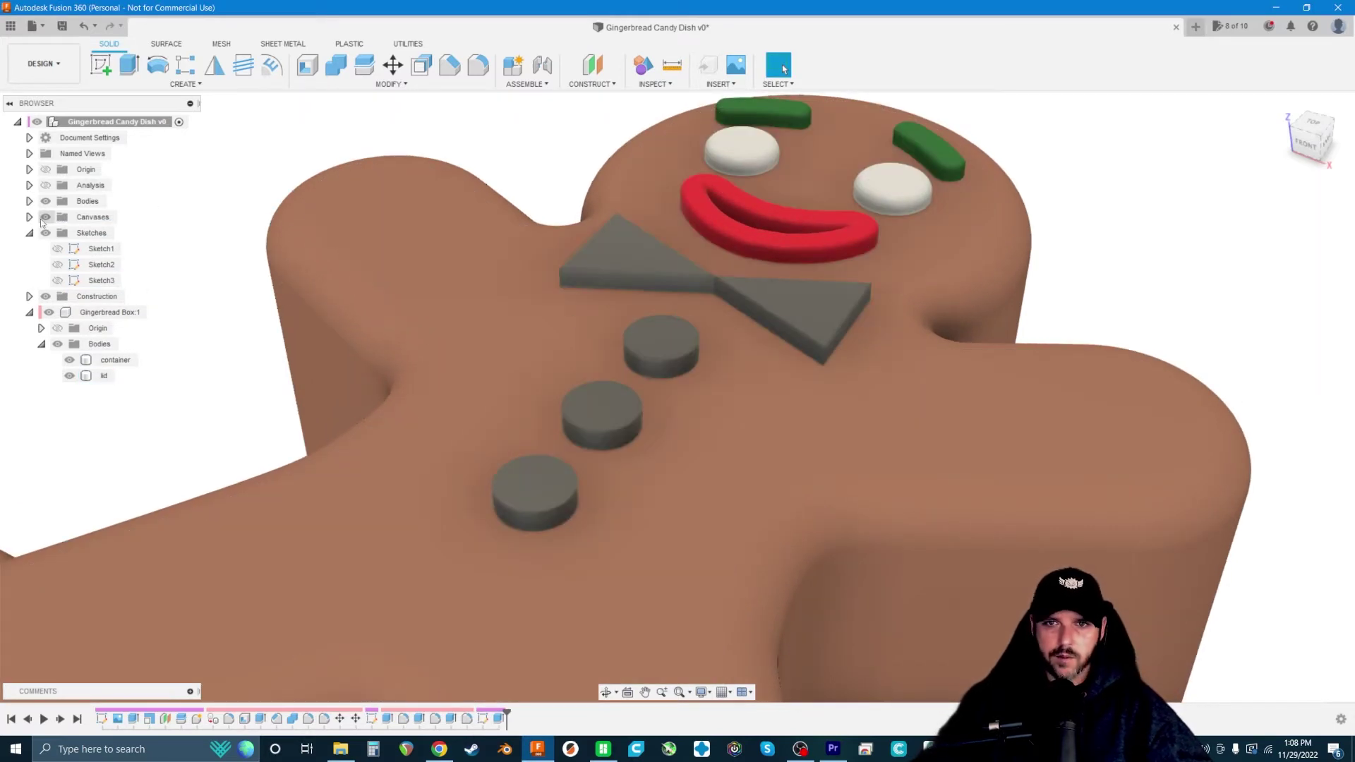
pyautogui.click(57, 280)
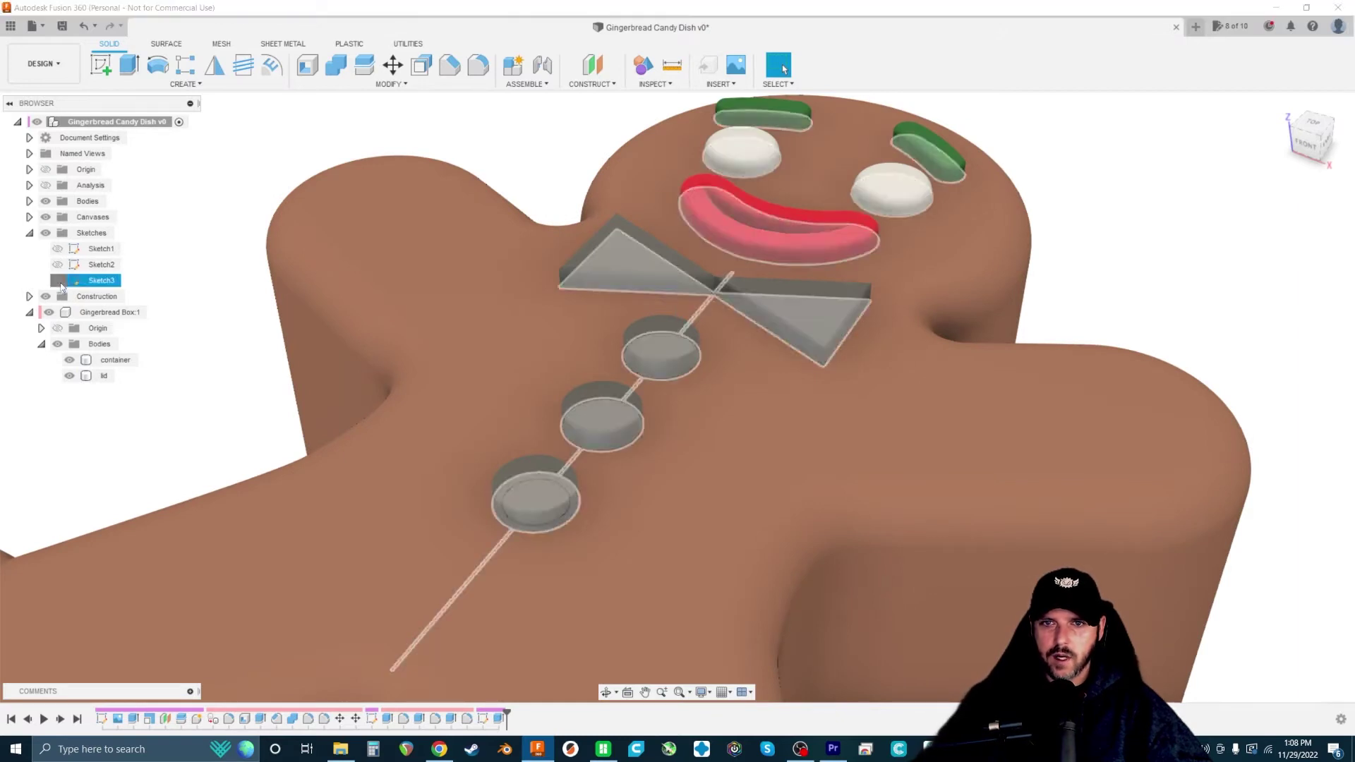
pyautogui.click(104, 376)
pyautogui.scroll(-1, 500, 315)
pyautogui.press('e')
pyautogui.scroll(4, 530, 483)
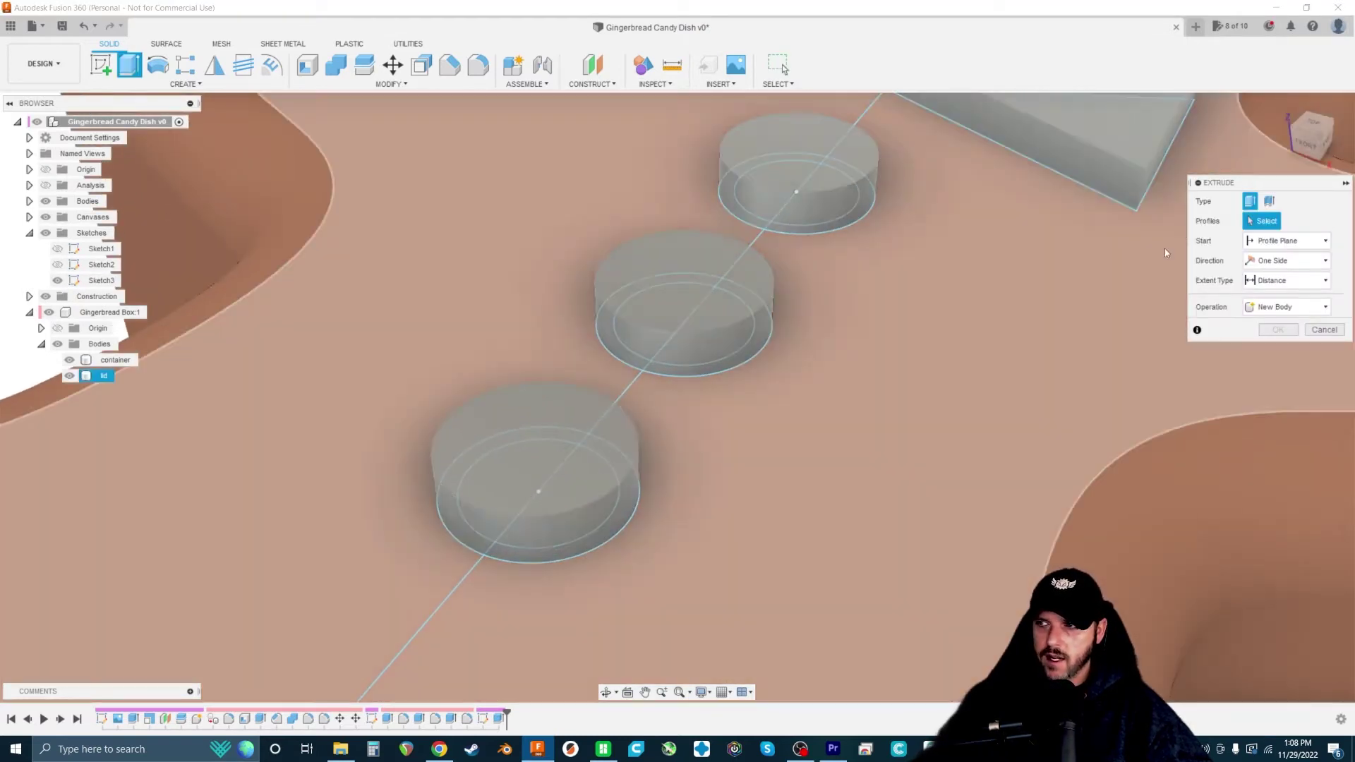
pyautogui.scroll(-3, 771, 233)
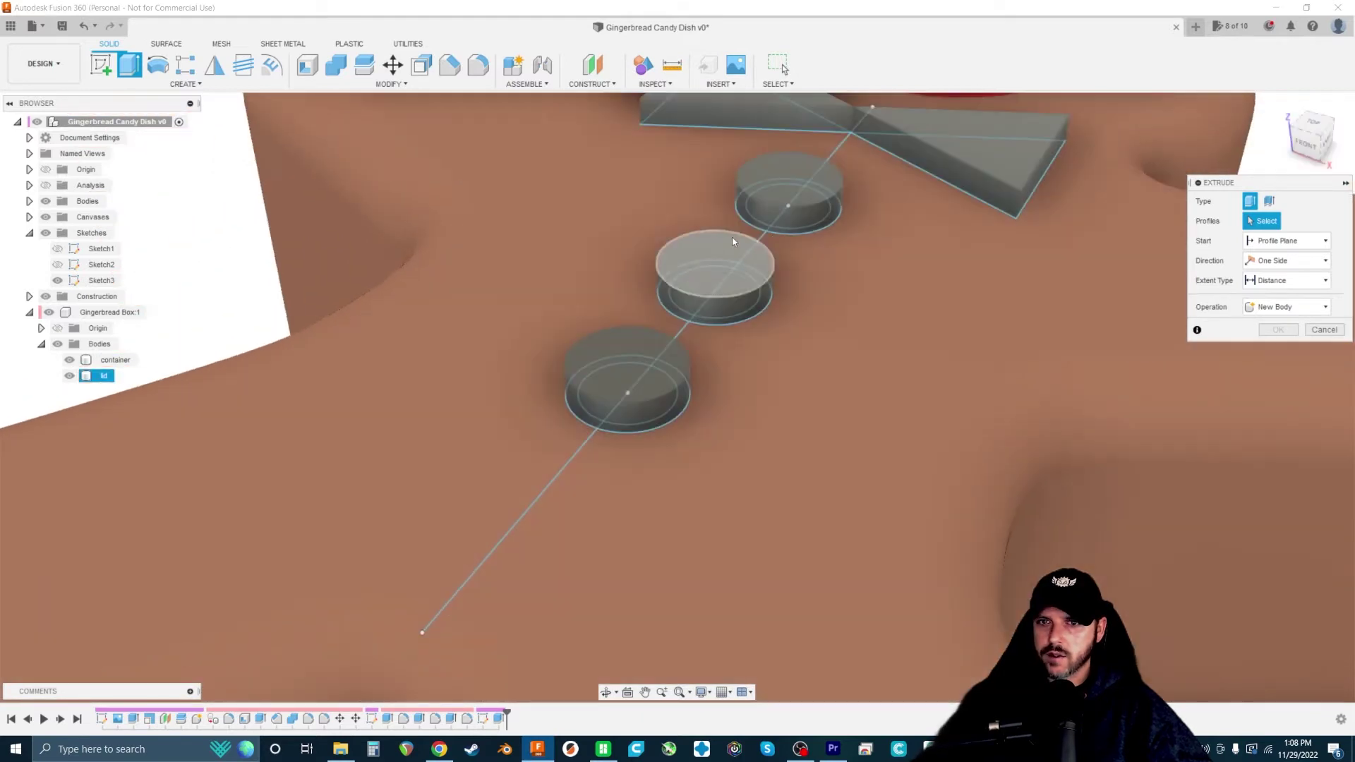
pyautogui.click(69, 376)
pyautogui.scroll(-6, 613, 374)
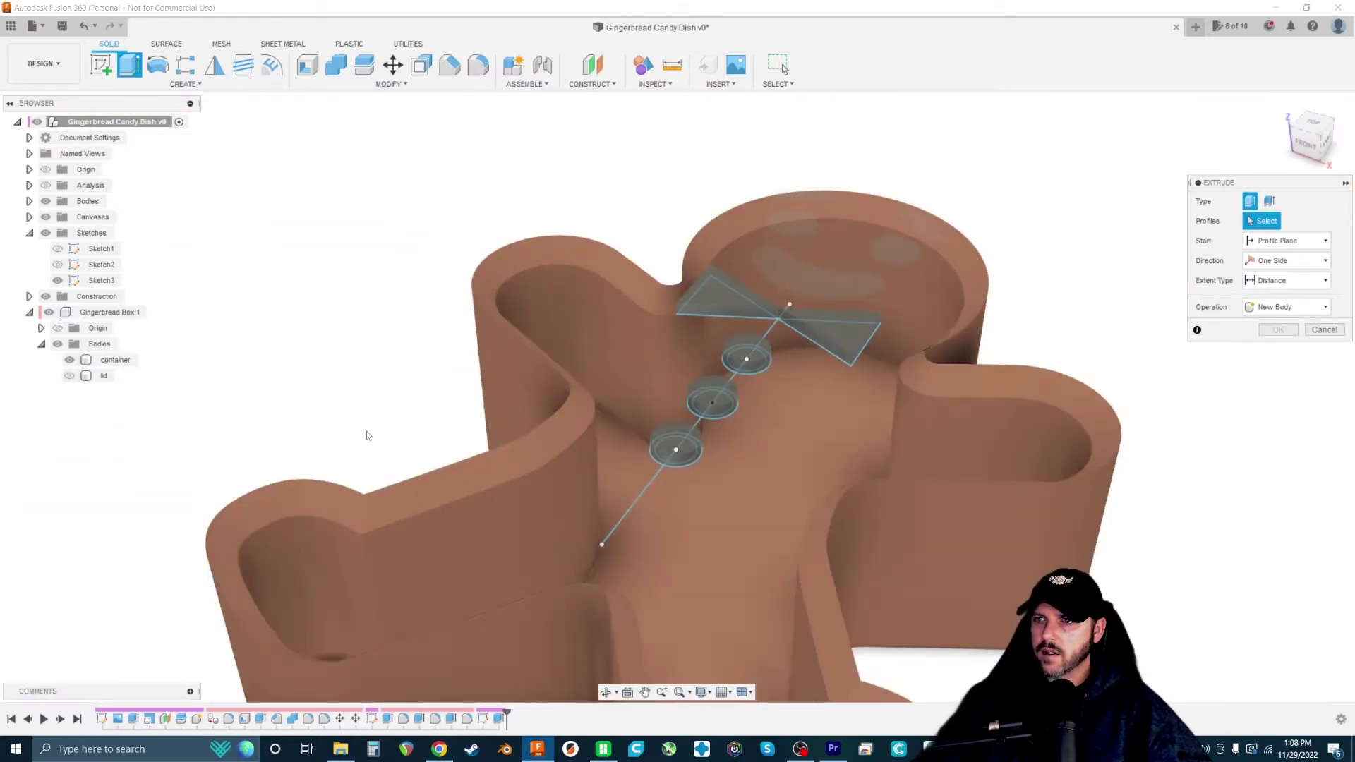
pyautogui.keyDown('shift'); pyautogui.moveTo(351, 438); pyautogui.dragTo(302, 339, button='middle'); pyautogui.keyUp('shift')
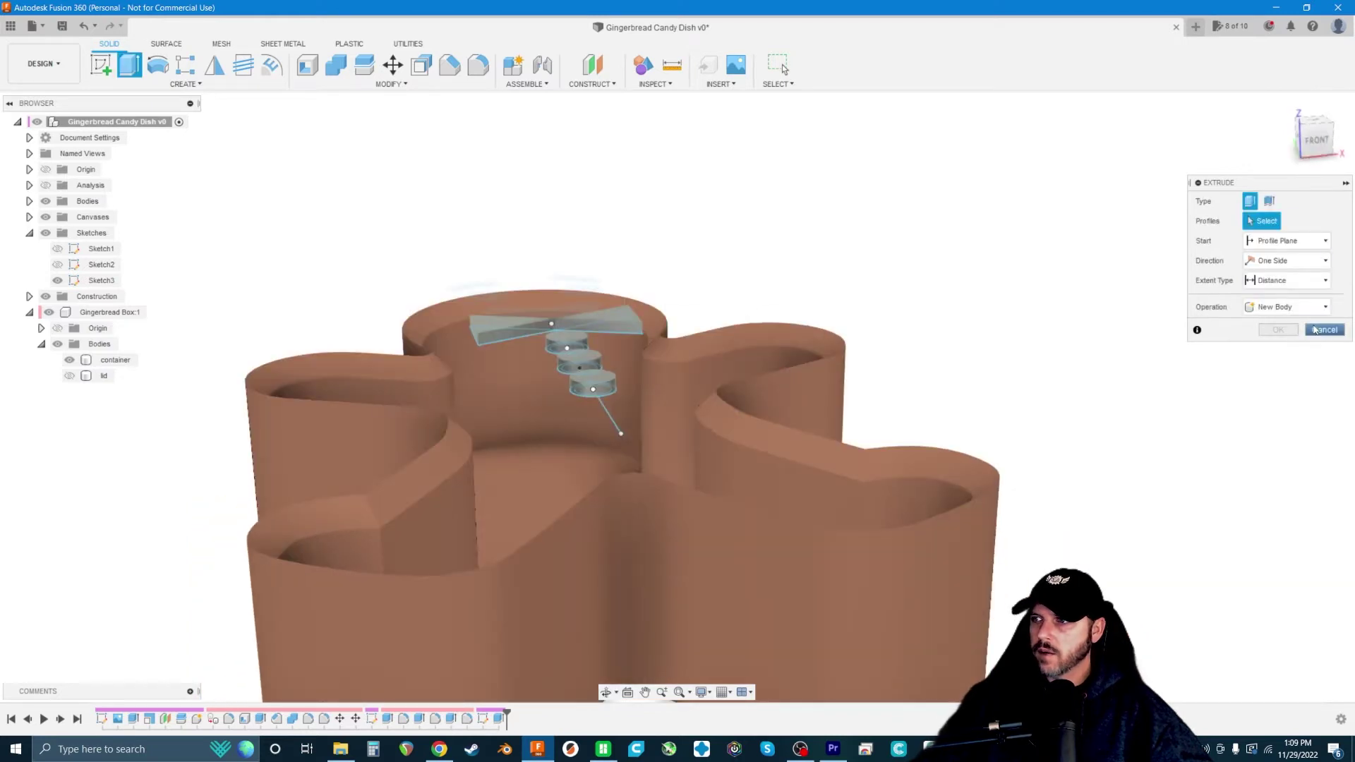
pyautogui.click(1314, 329)
# - Try to change the operation of the existing bow tie and button extrusion to Join
pyautogui.scroll(-3, 785, 325)
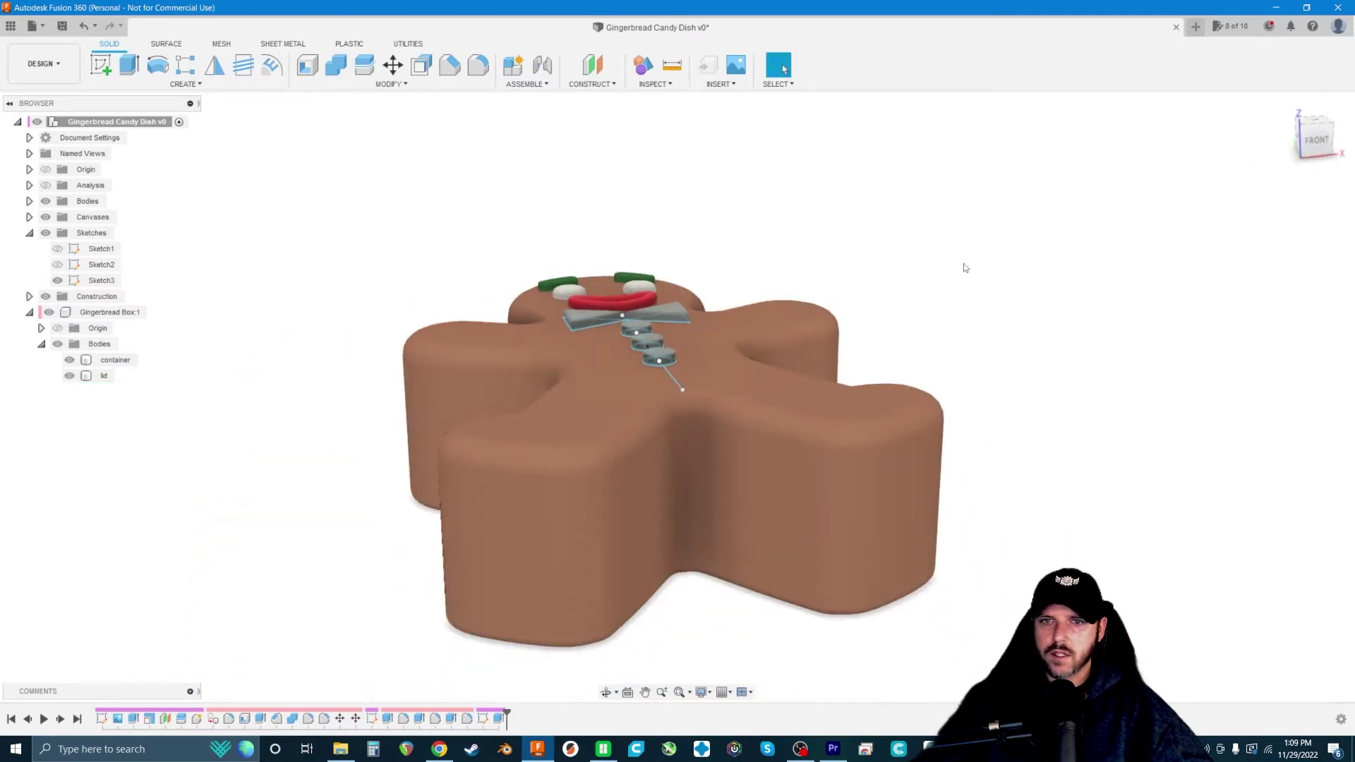
pyautogui.keyDown('shift'); pyautogui.moveTo(962, 263); pyautogui.dragTo(892, 278, button='middle'); pyautogui.keyUp('shift')
pyautogui.scroll(3, 700, 329)
pyautogui.scroll(3, 569, 343)
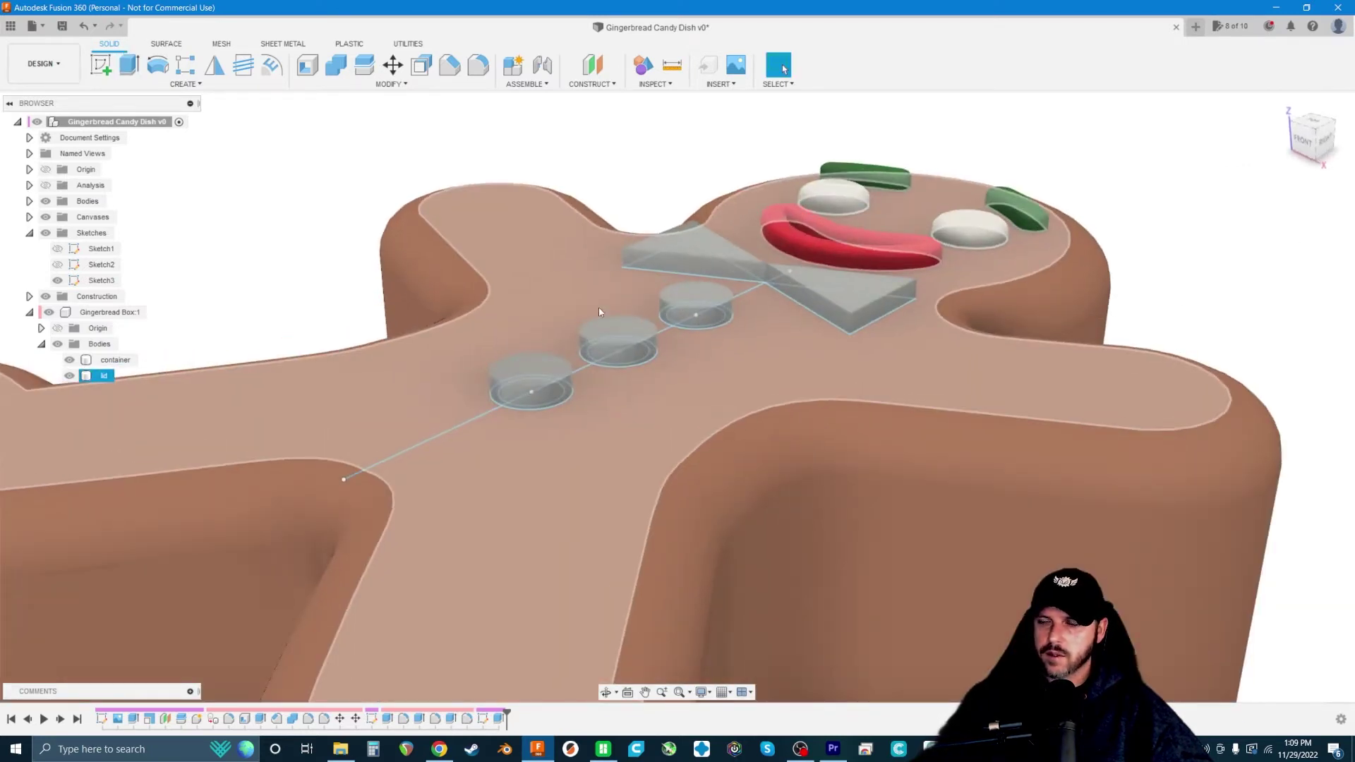
pyautogui.scroll(2, 980, 369)
pyautogui.press('Escape')
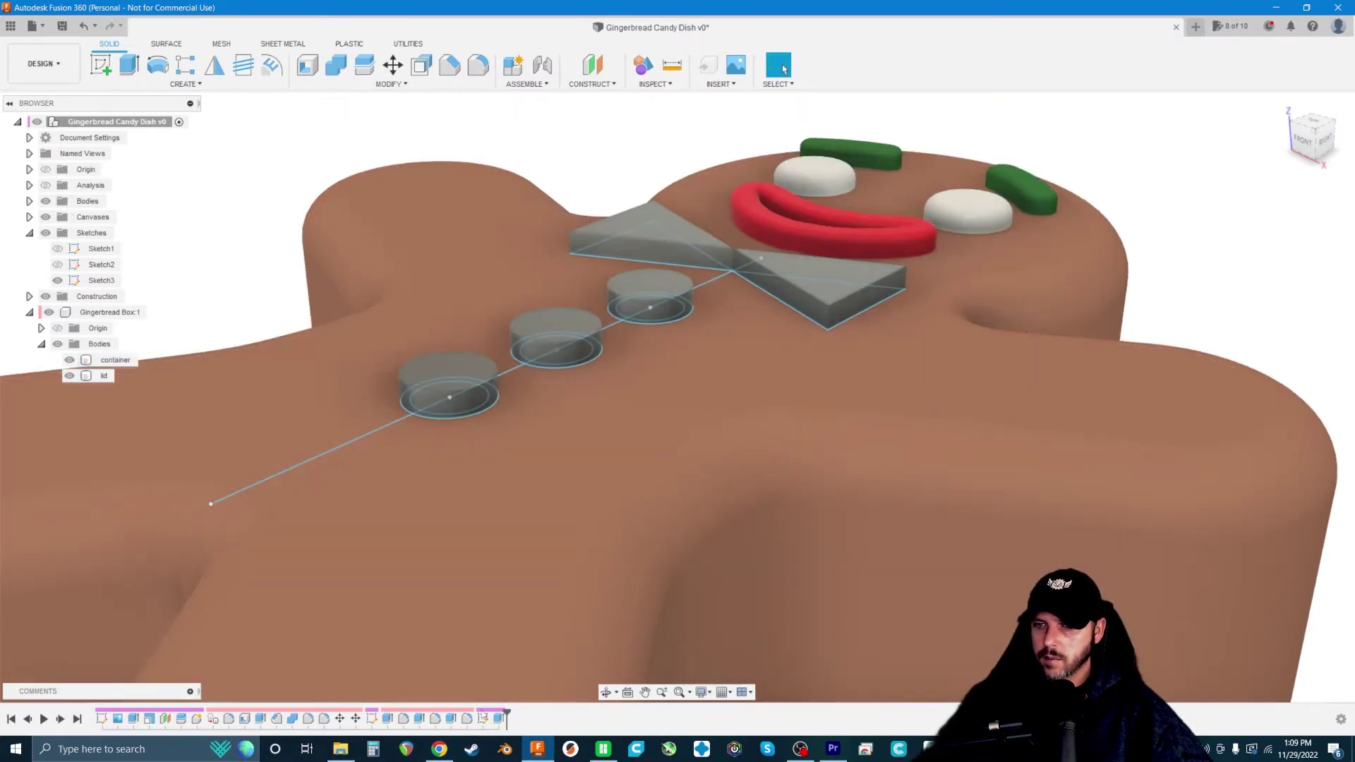
pyautogui.doubleClick(487, 718)
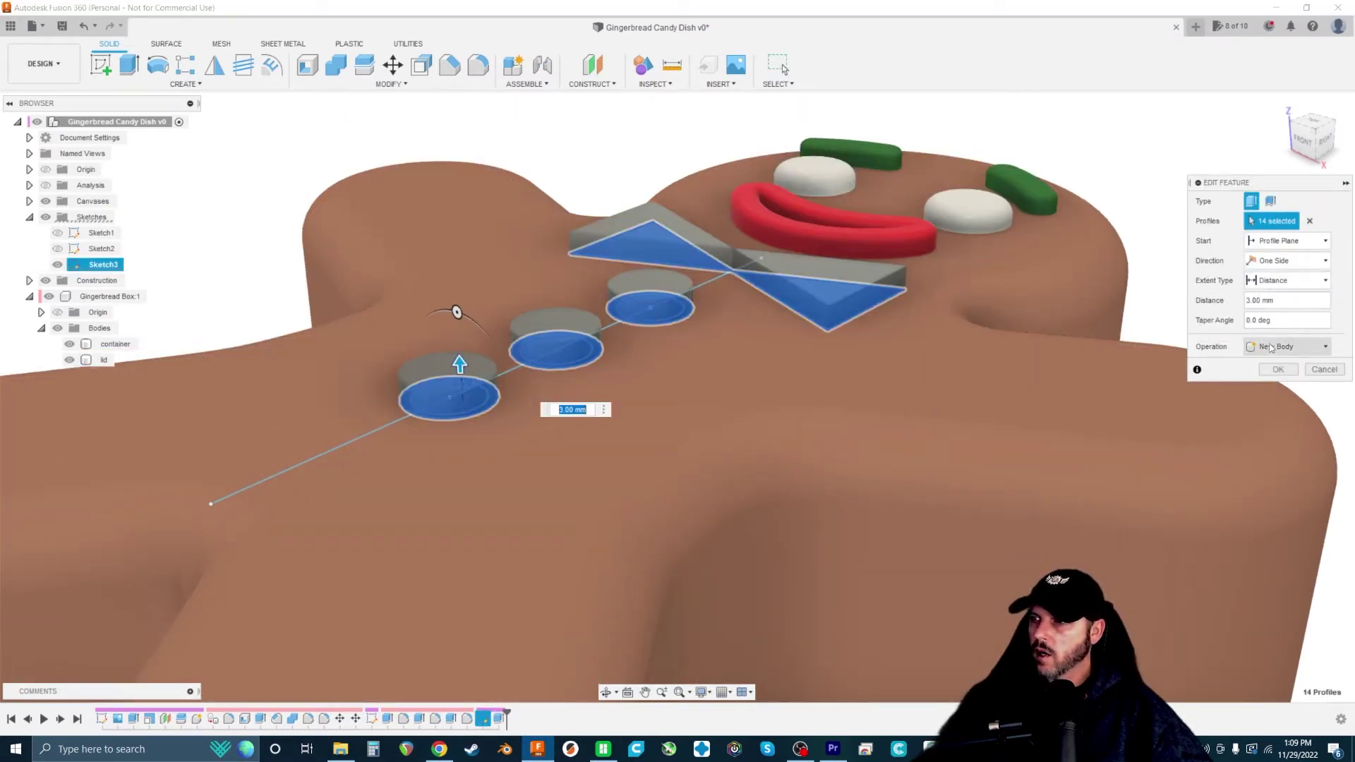
pyautogui.click(1272, 350)
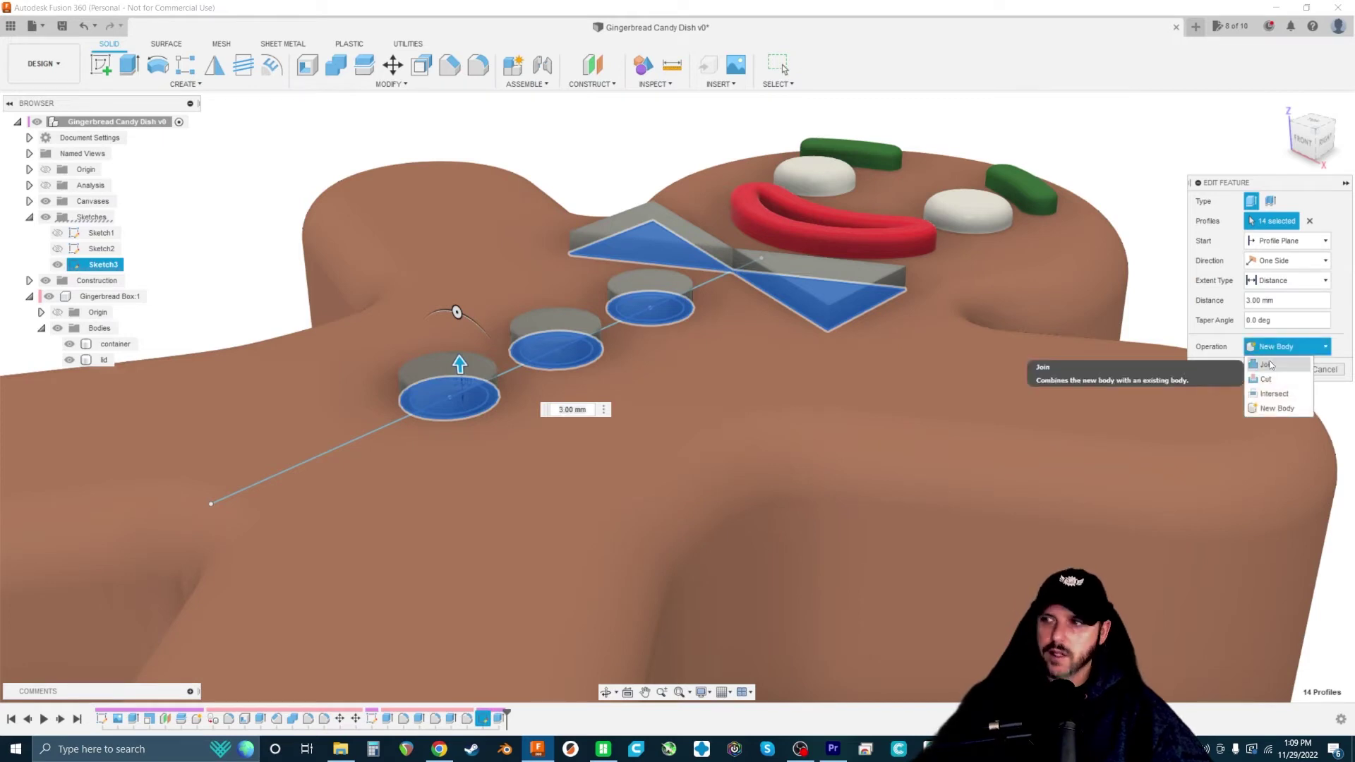
pyautogui.click(1270, 365)
pyautogui.click(1277, 370)
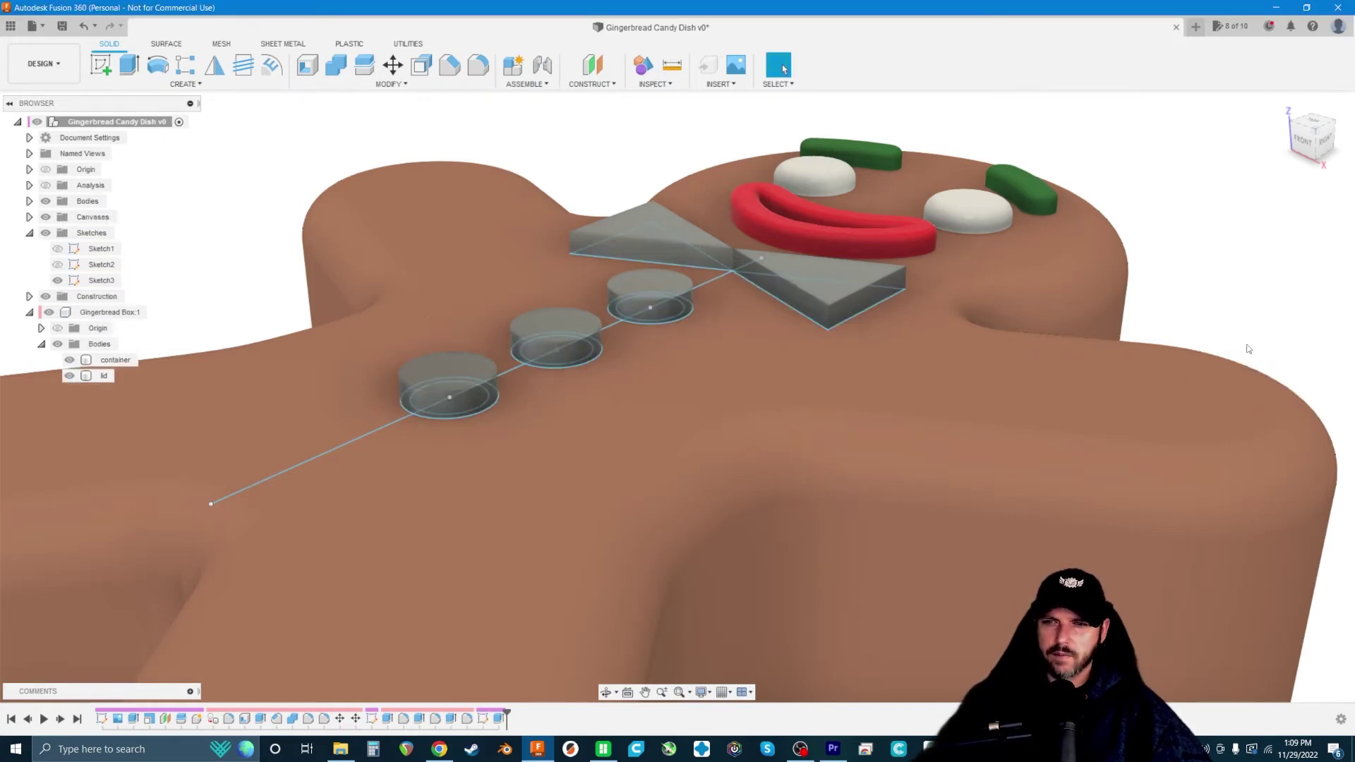
# - Check the extrusion's operation setting and examine from the side how the bow tie and buttons sit on the lid
pyautogui.click(563, 534)
pyautogui.doubleClick(483, 718)
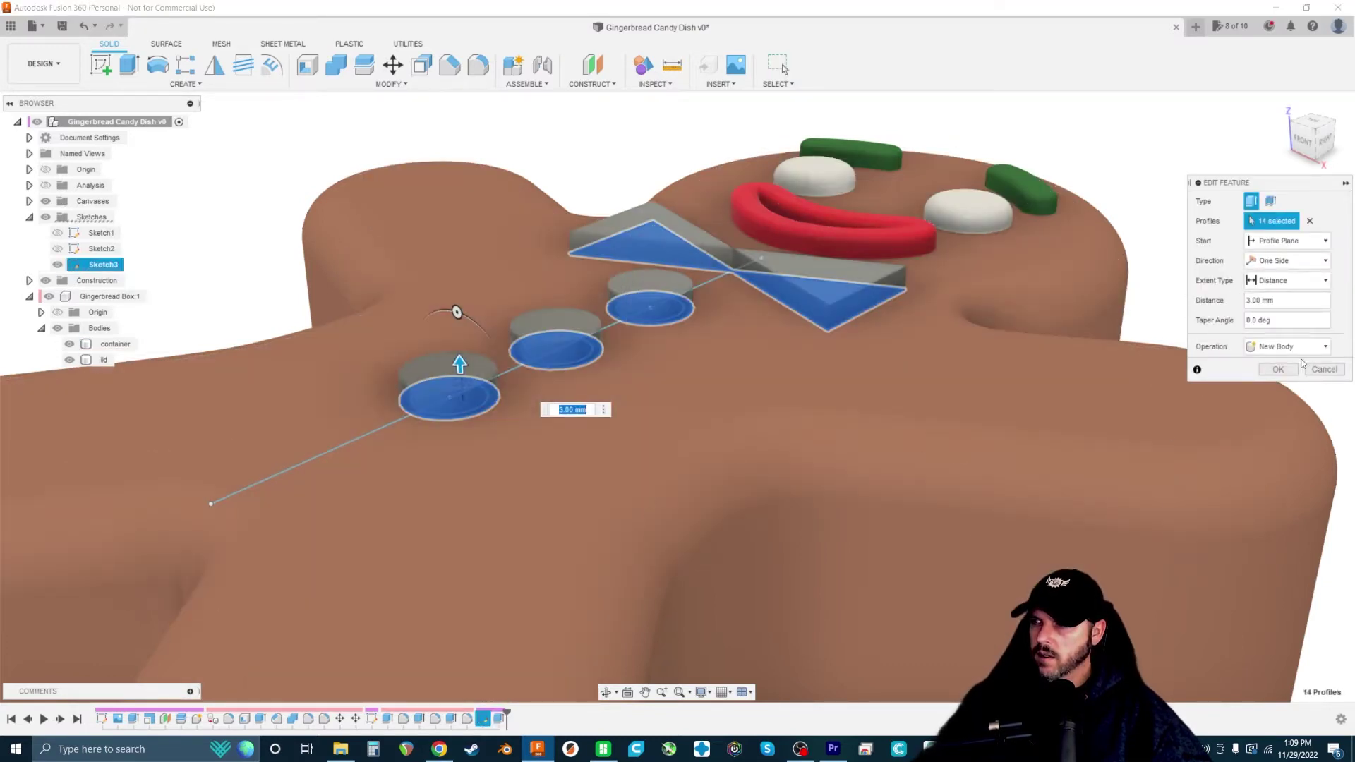
pyautogui.click(1308, 368)
pyautogui.click(1327, 146)
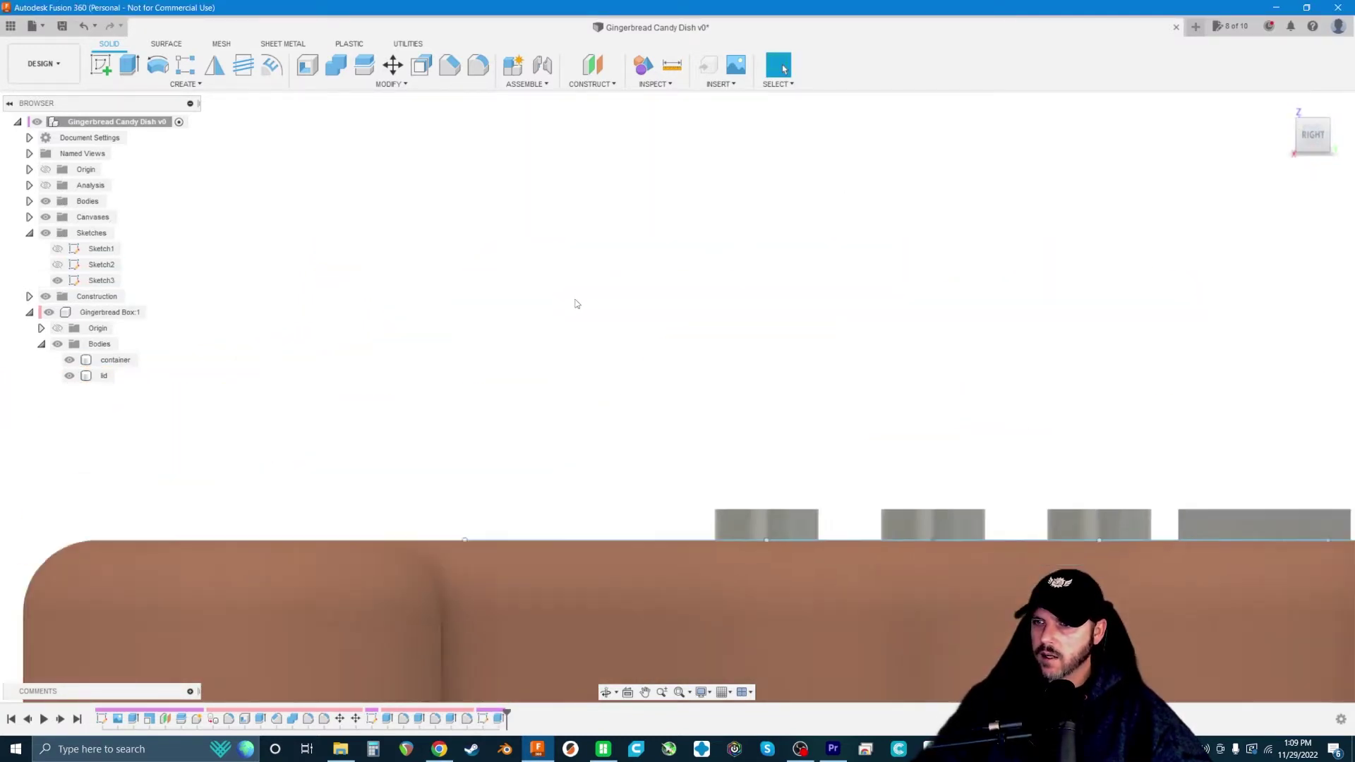
pyautogui.moveTo(800, 278); pyautogui.dragTo(449, 222)
pyautogui.keyDown('shift'); pyautogui.moveTo(449, 221); pyautogui.dragTo(442, 224, button='middle'); pyautogui.keyUp('shift')
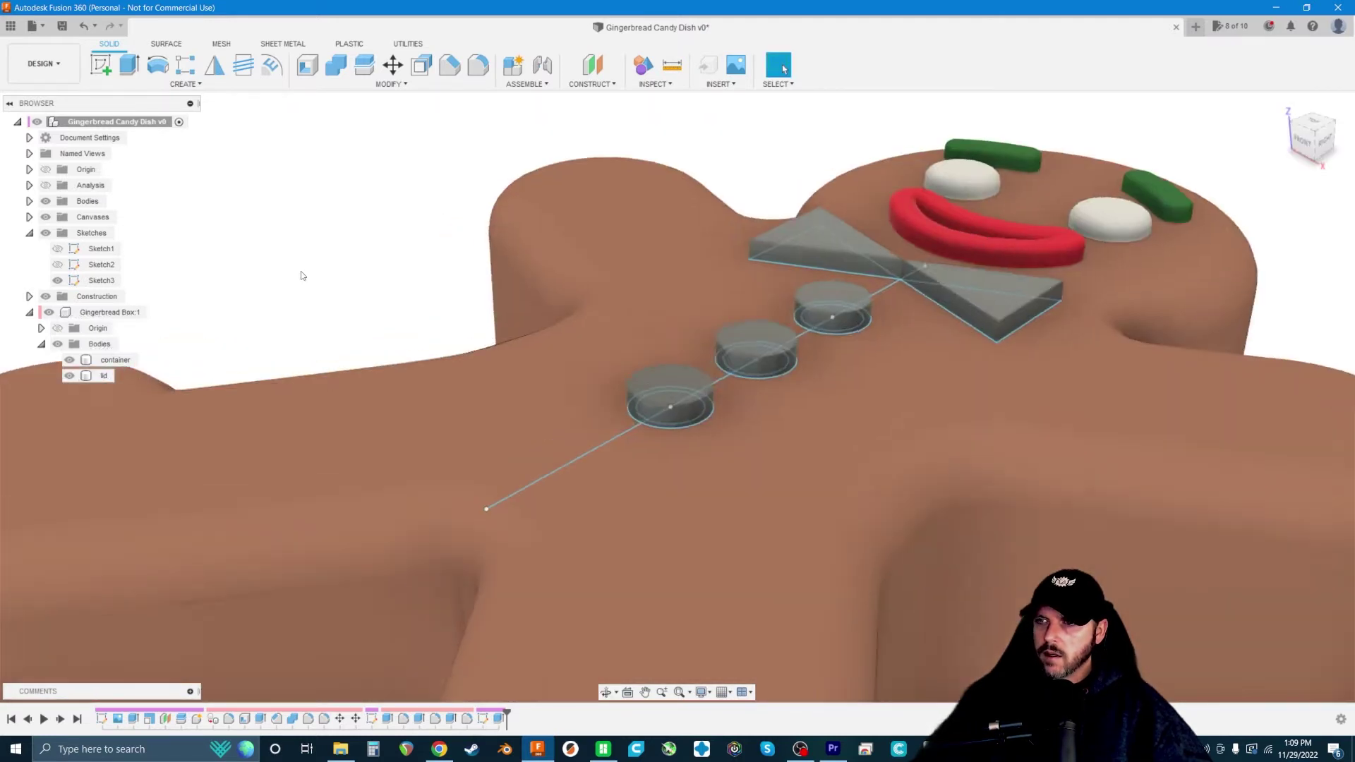
pyautogui.scroll(2, 304, 270)
pyautogui.scroll(-2, 348, 267)
pyautogui.scroll(2, 827, 143)
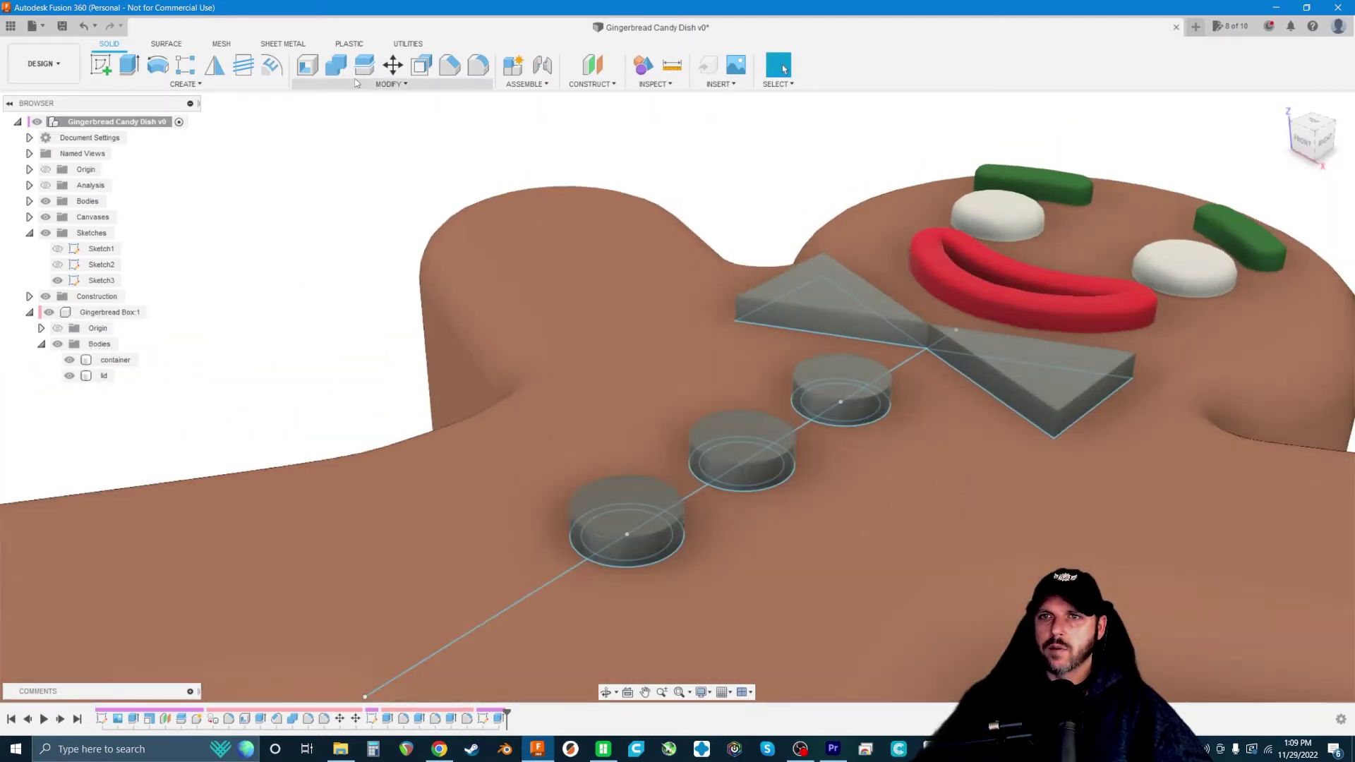
# - Combine the three button bodies and the bow tie body with the lid as the target, using Join
pyautogui.click(336, 66)
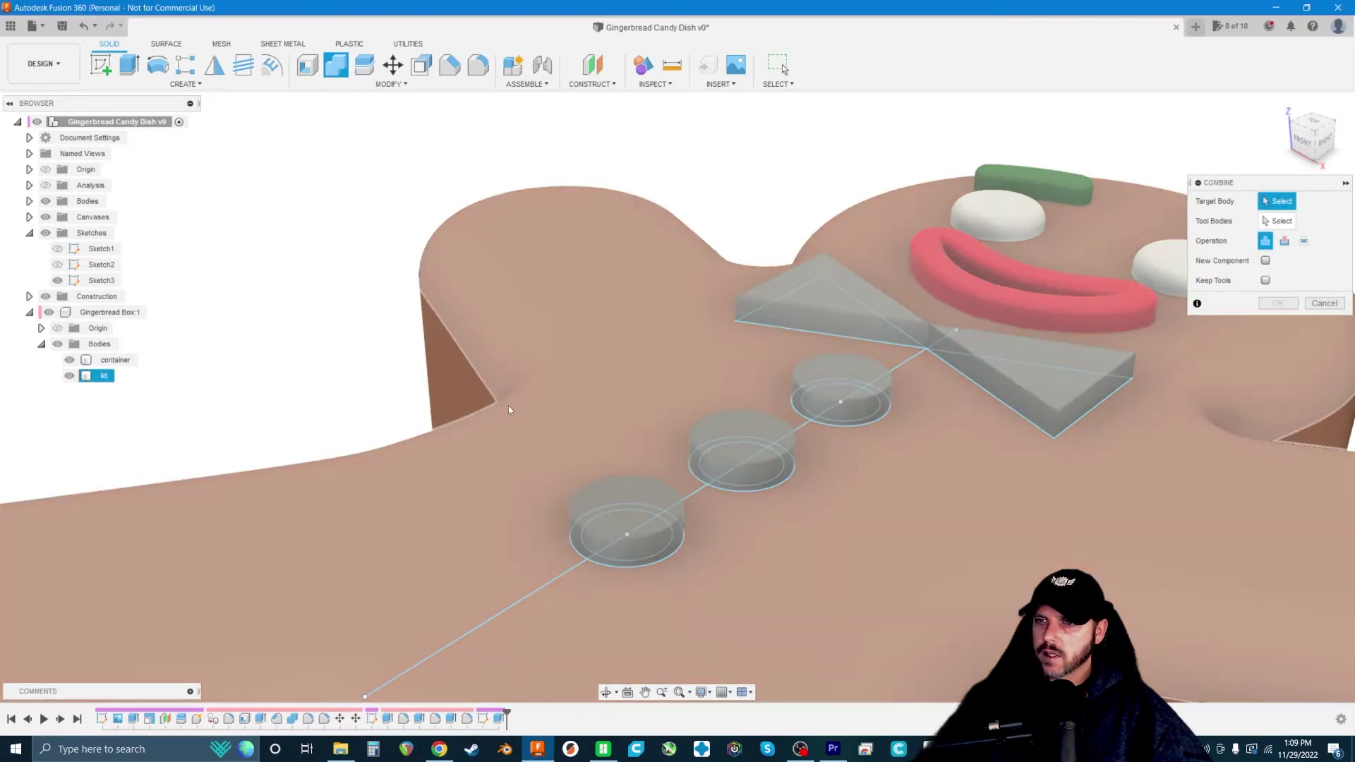
pyautogui.click(510, 409)
pyautogui.click(610, 505)
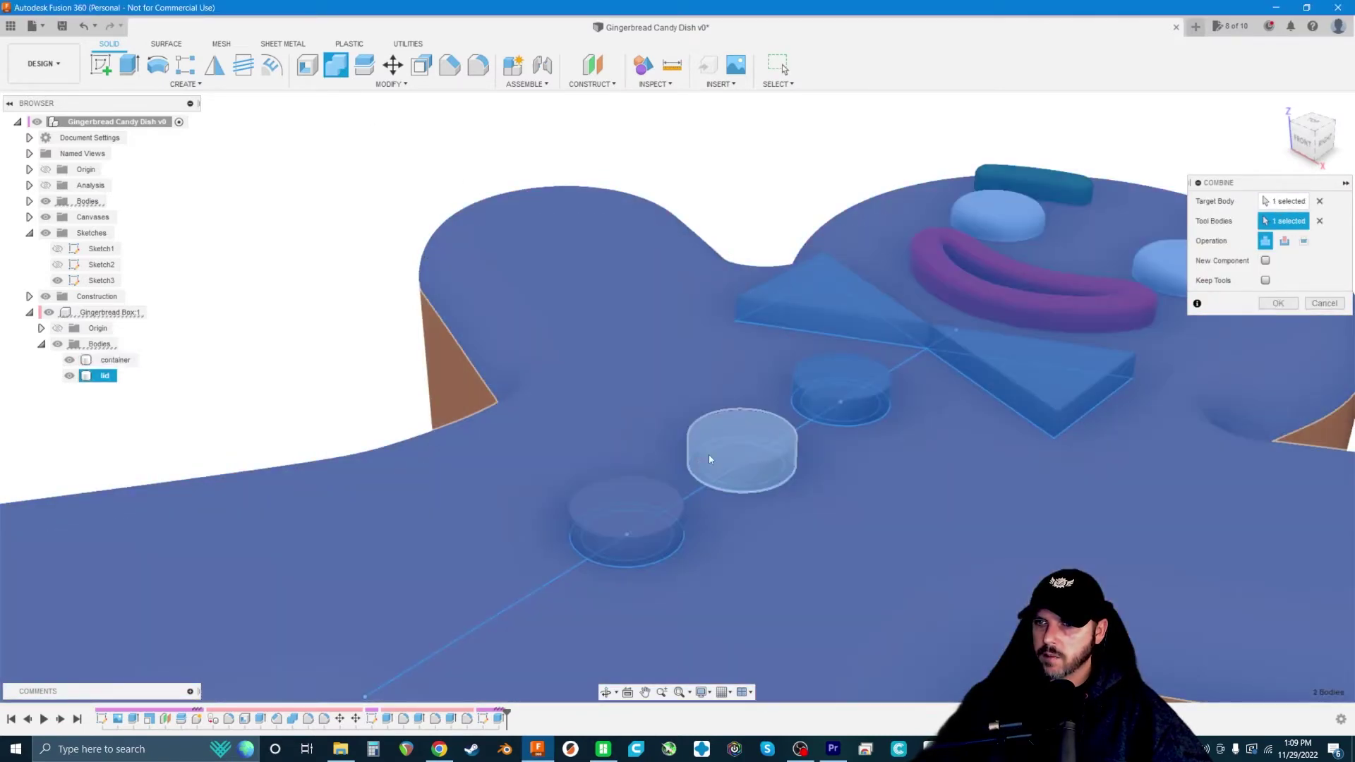
pyautogui.click(843, 392)
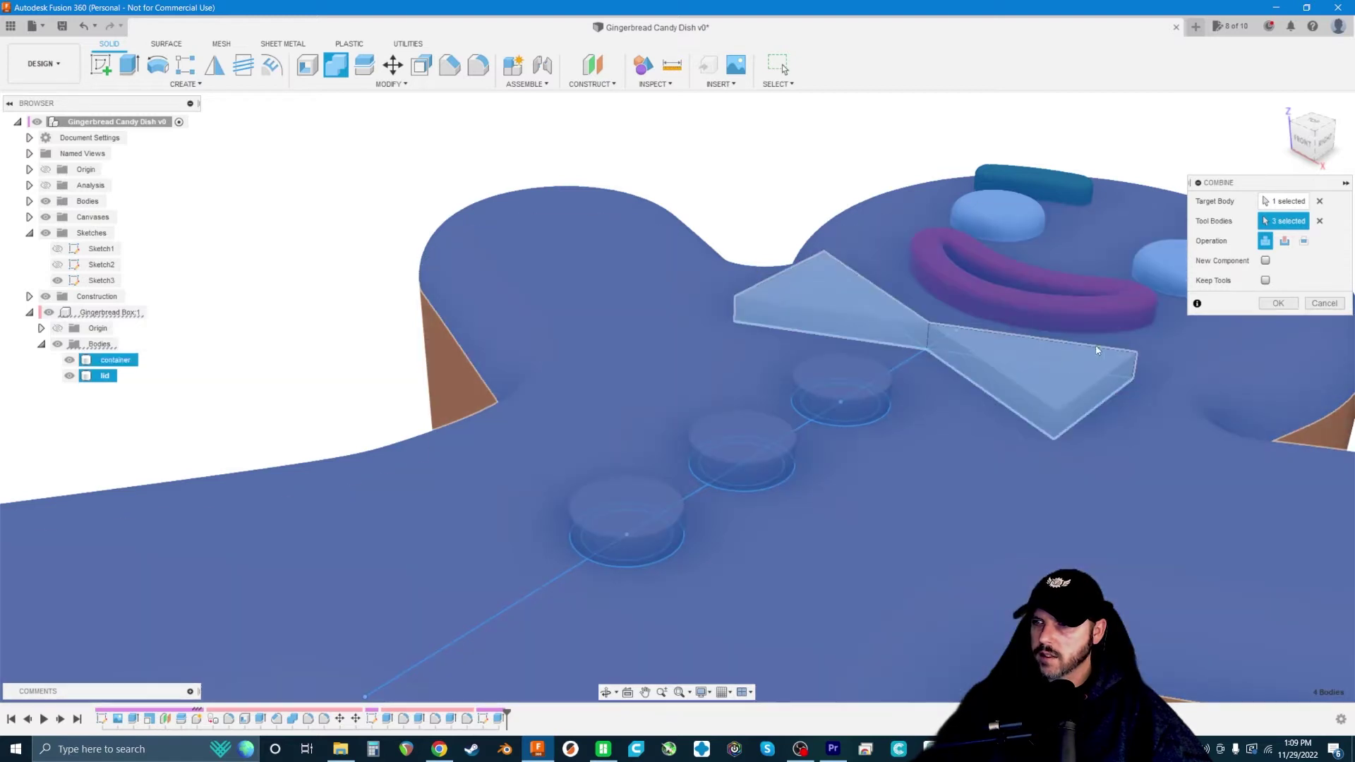
pyautogui.click(1098, 350)
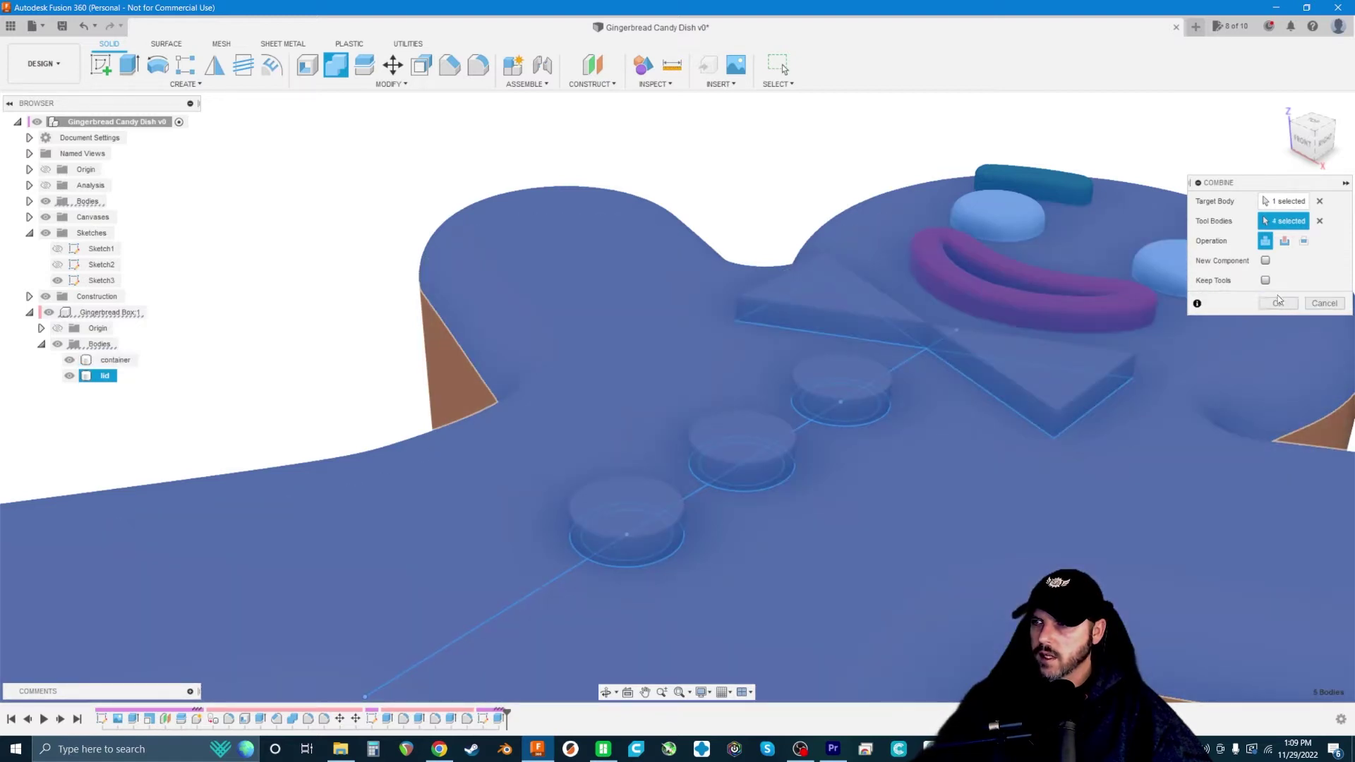
pyautogui.click(1278, 304)
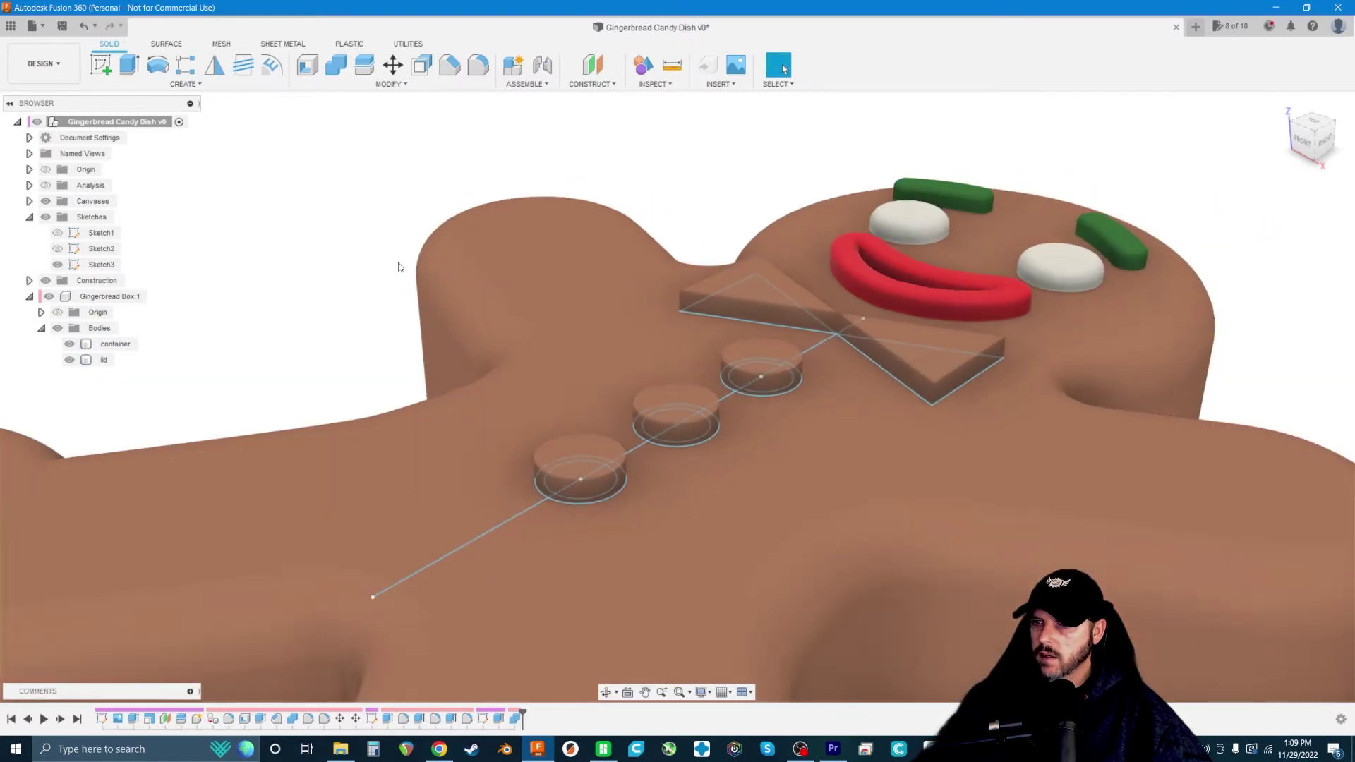
# - Hide the lid to check that the bow tie and buttons belong to it
pyautogui.moveTo(197, 258)
pyautogui.keyDown('shift'); pyautogui.mouseDown(button='middle')
pyautogui.moveTo(260, 264)
pyautogui.moveTo(209, 281)
pyautogui.mouseUp(button='middle'); pyautogui.keyUp('shift')
pyautogui.scroll(-2, 589, 396)
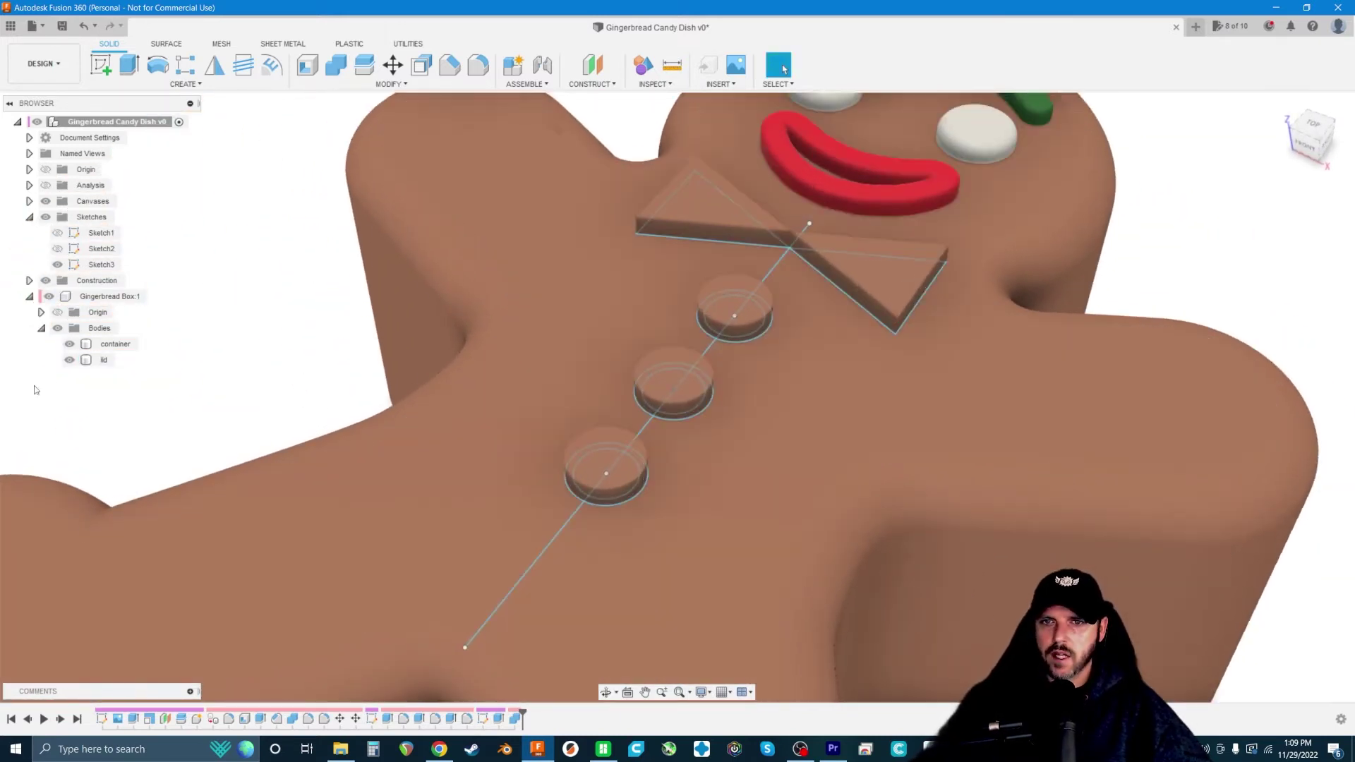
pyautogui.click(70, 361)
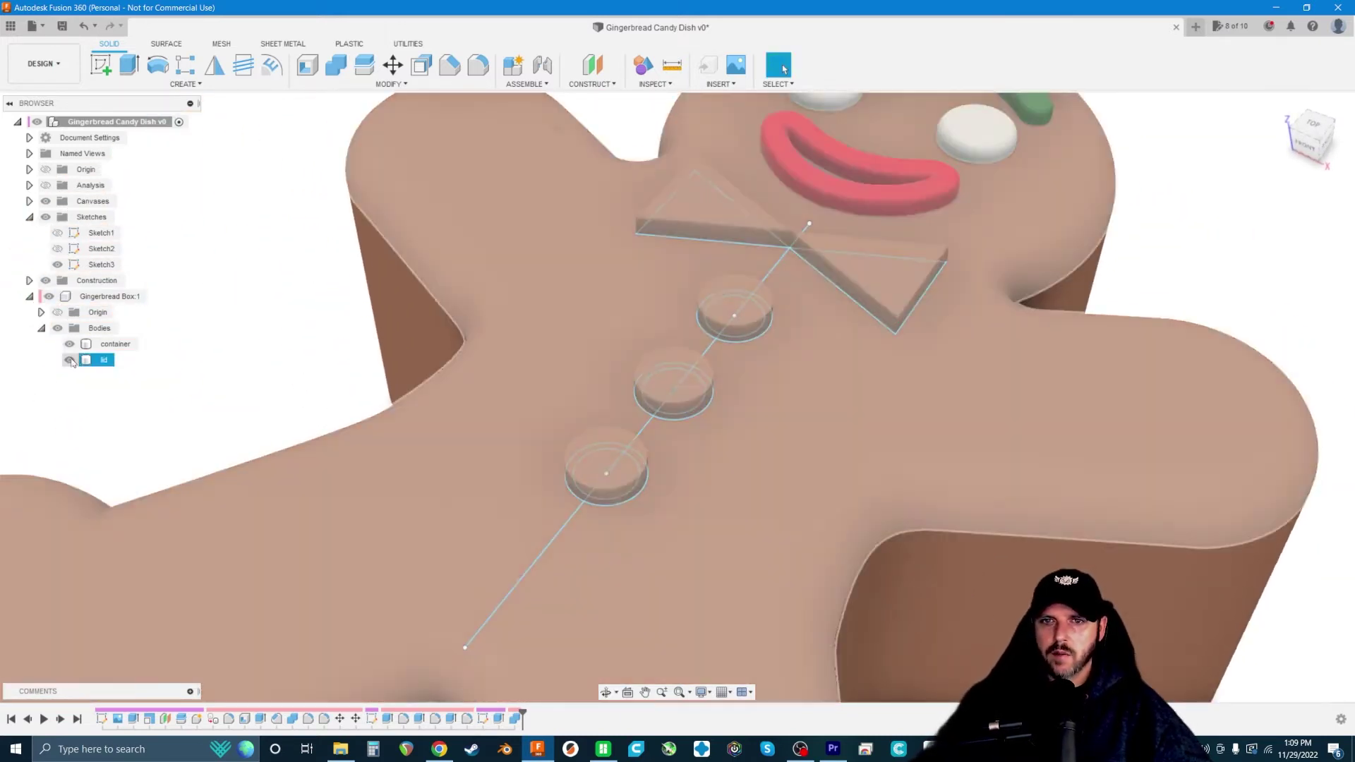
# - Hide the lid and select both halves of the inner circle on all three buttons as extrusion profiles
pyautogui.click(70, 361)
pyautogui.scroll(1, 498, 455)
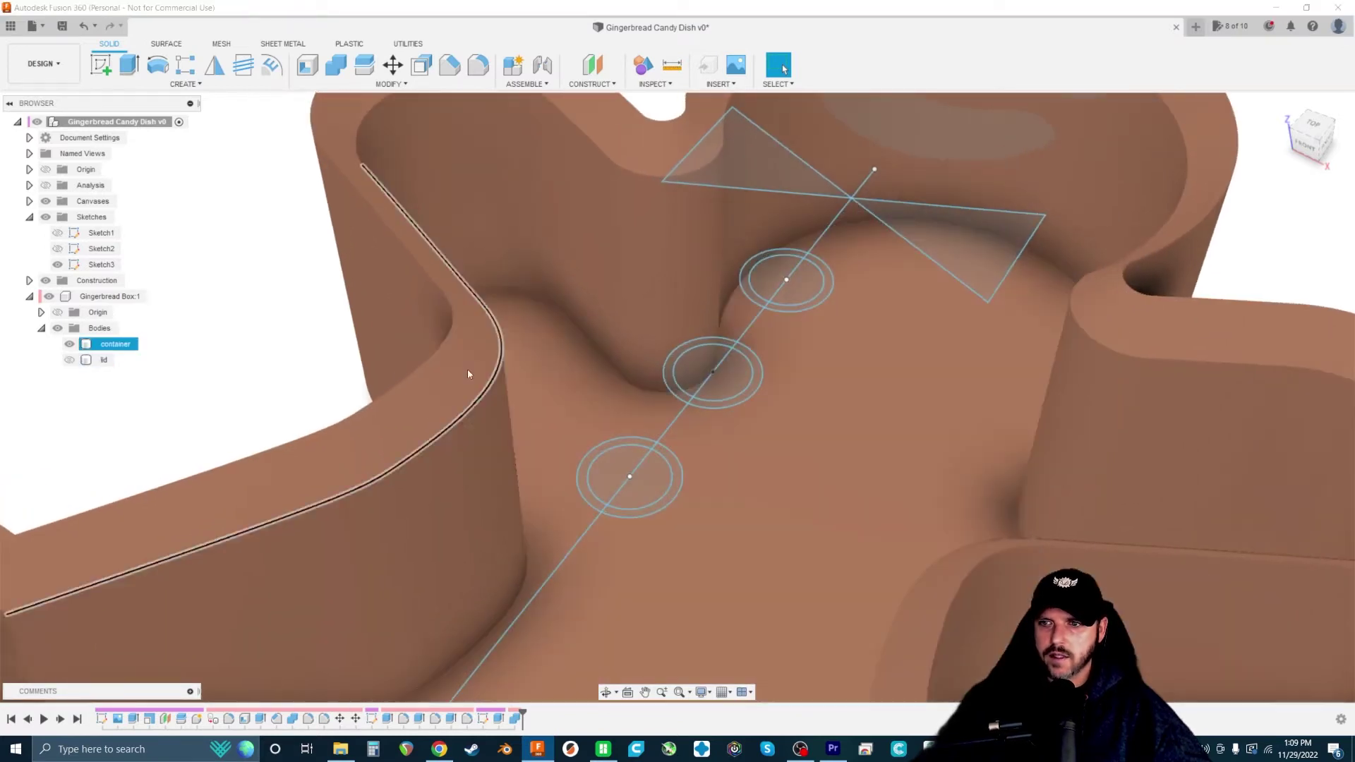
pyautogui.press('e')
pyautogui.click(612, 490)
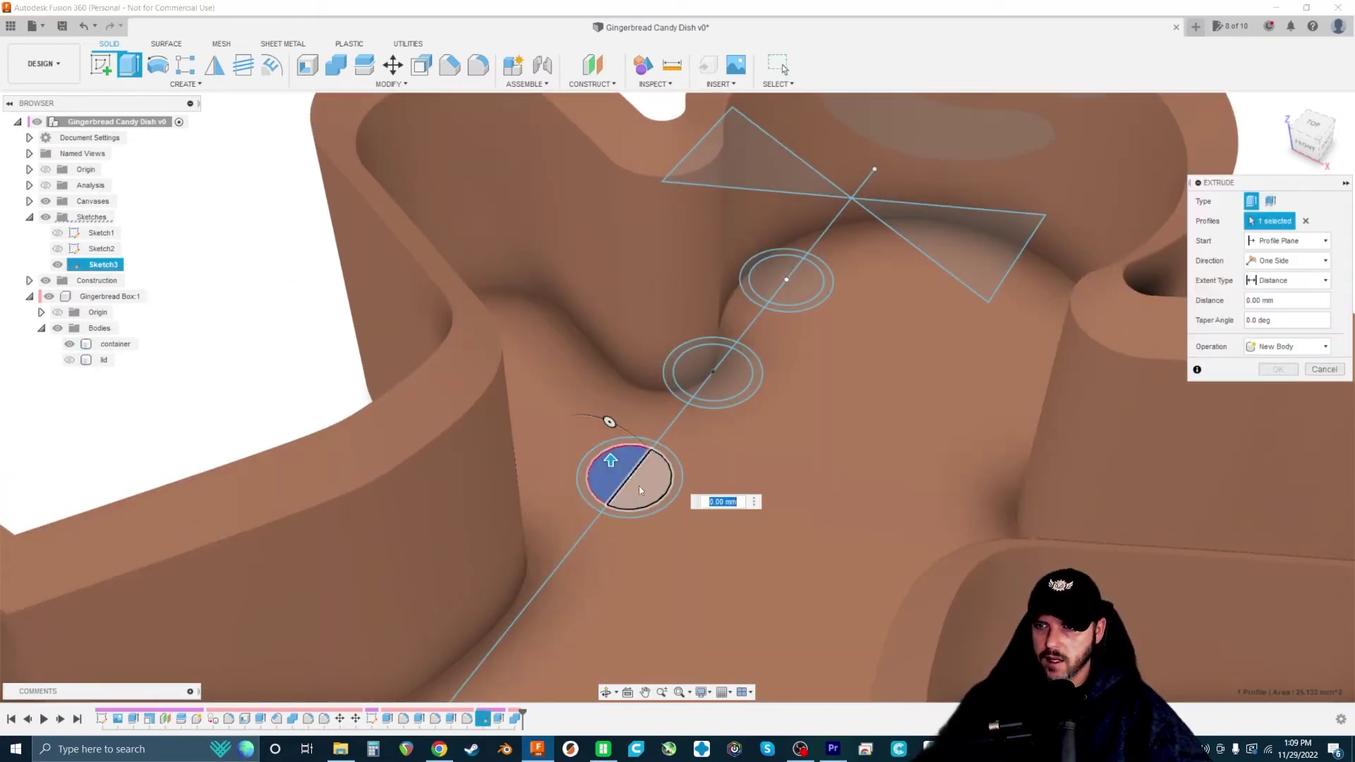
pyautogui.click(643, 491)
pyautogui.click(694, 378)
pyautogui.click(718, 384)
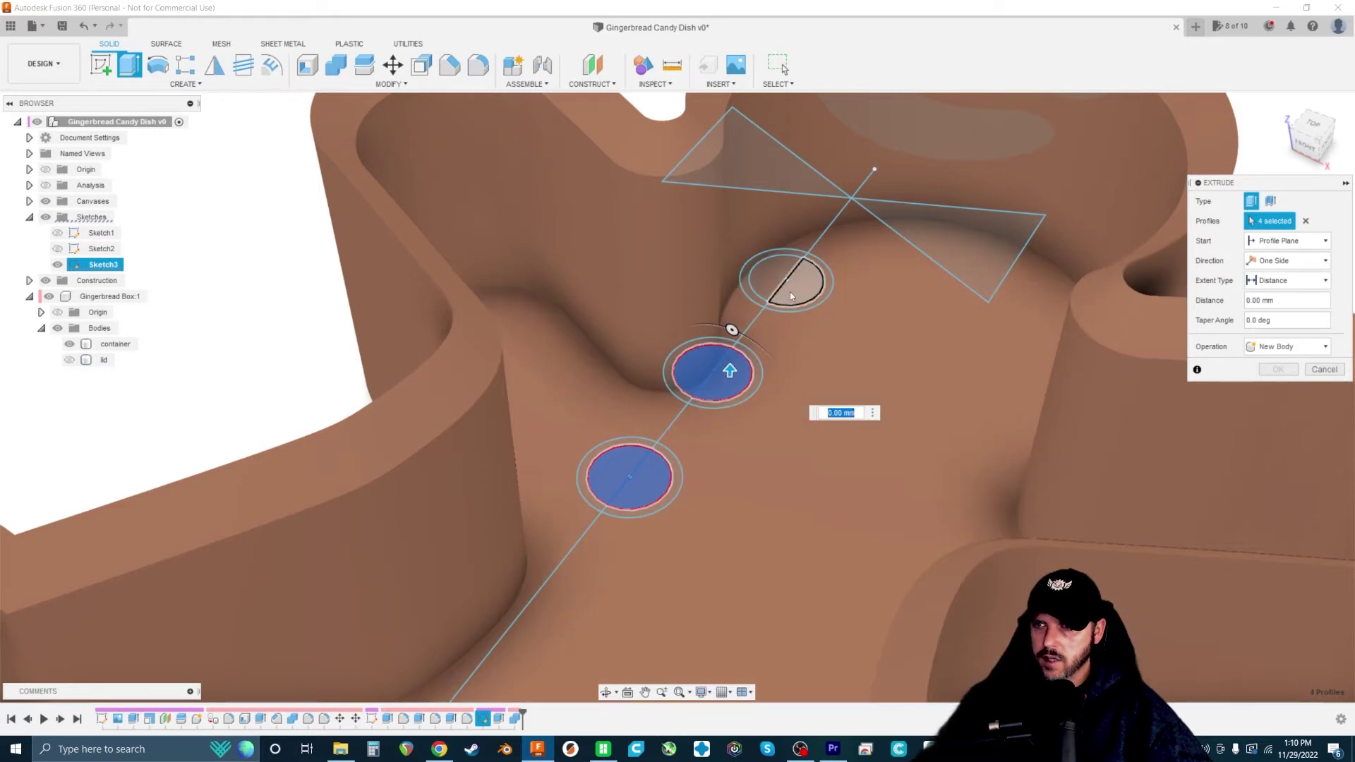
pyautogui.click(790, 291)
pyautogui.click(777, 278)
# - Show the lid again and extrude the three inner button circles 5 mm, using Join
pyautogui.moveTo(772, 263); pyautogui.dragTo(772, 213)
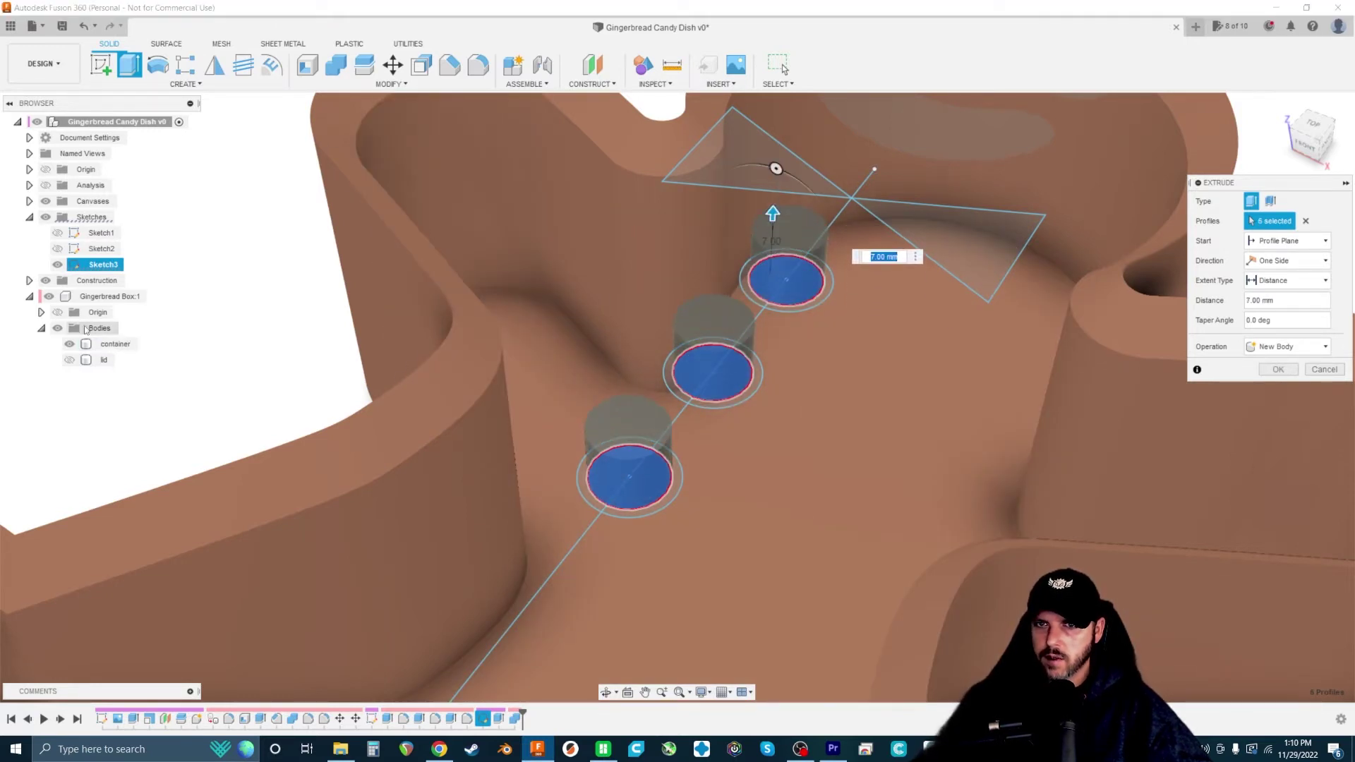
pyautogui.click(68, 361)
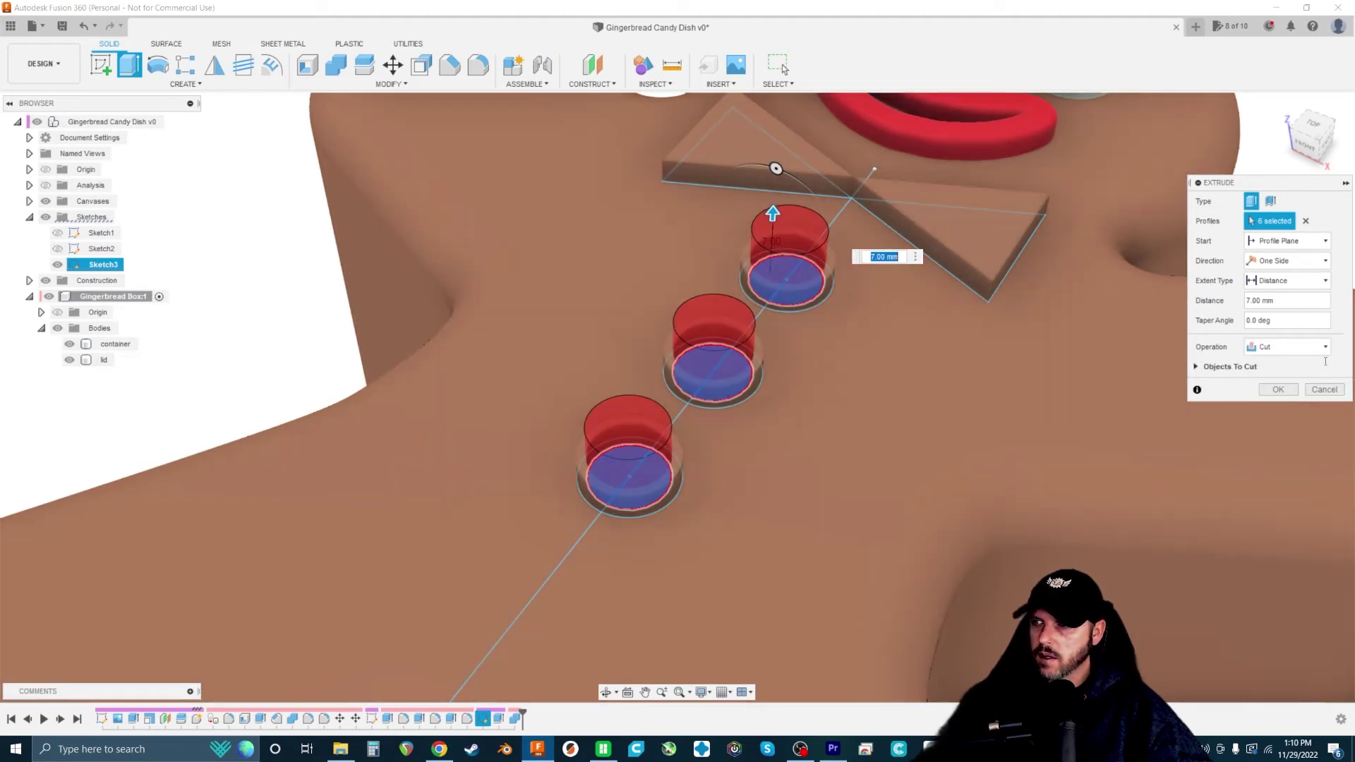
pyautogui.click(1313, 348)
pyautogui.click(1296, 365)
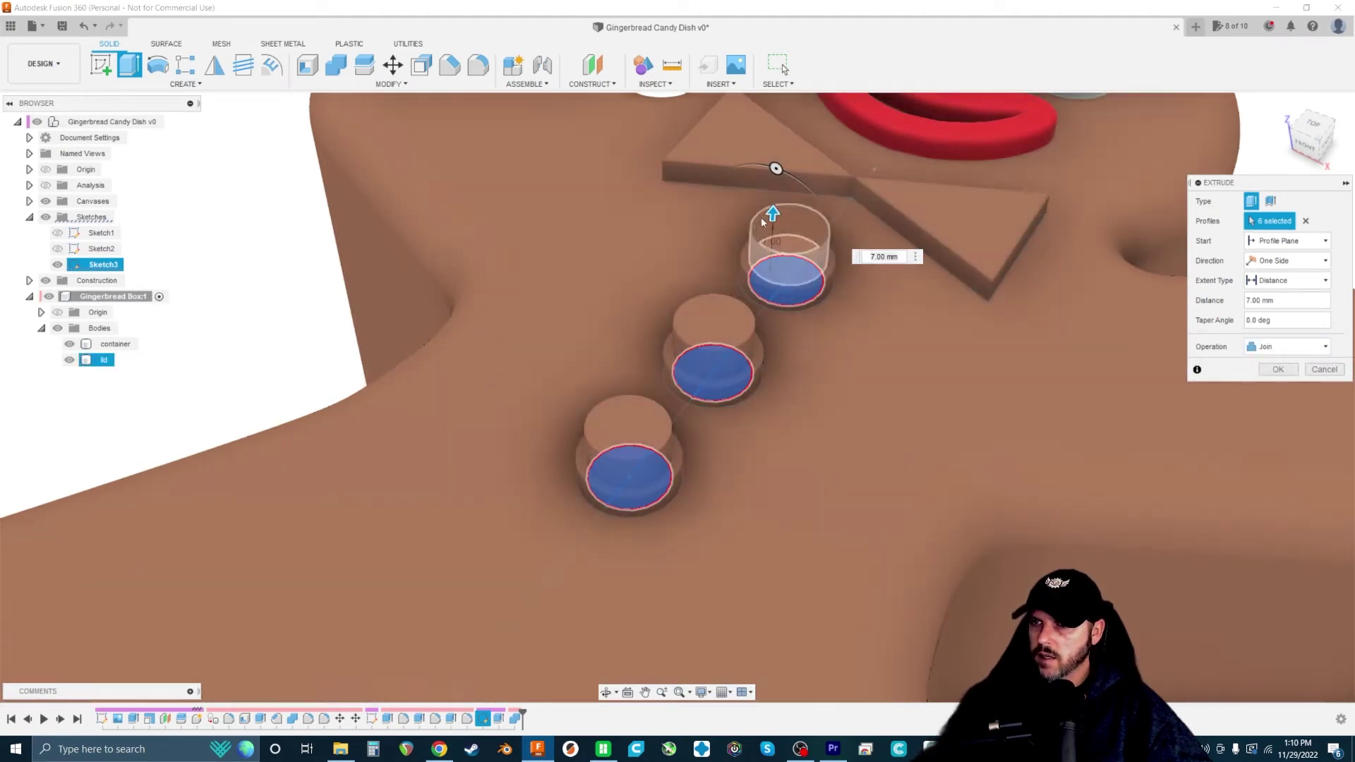
pyautogui.moveTo(773, 213); pyautogui.dragTo(772, 227)
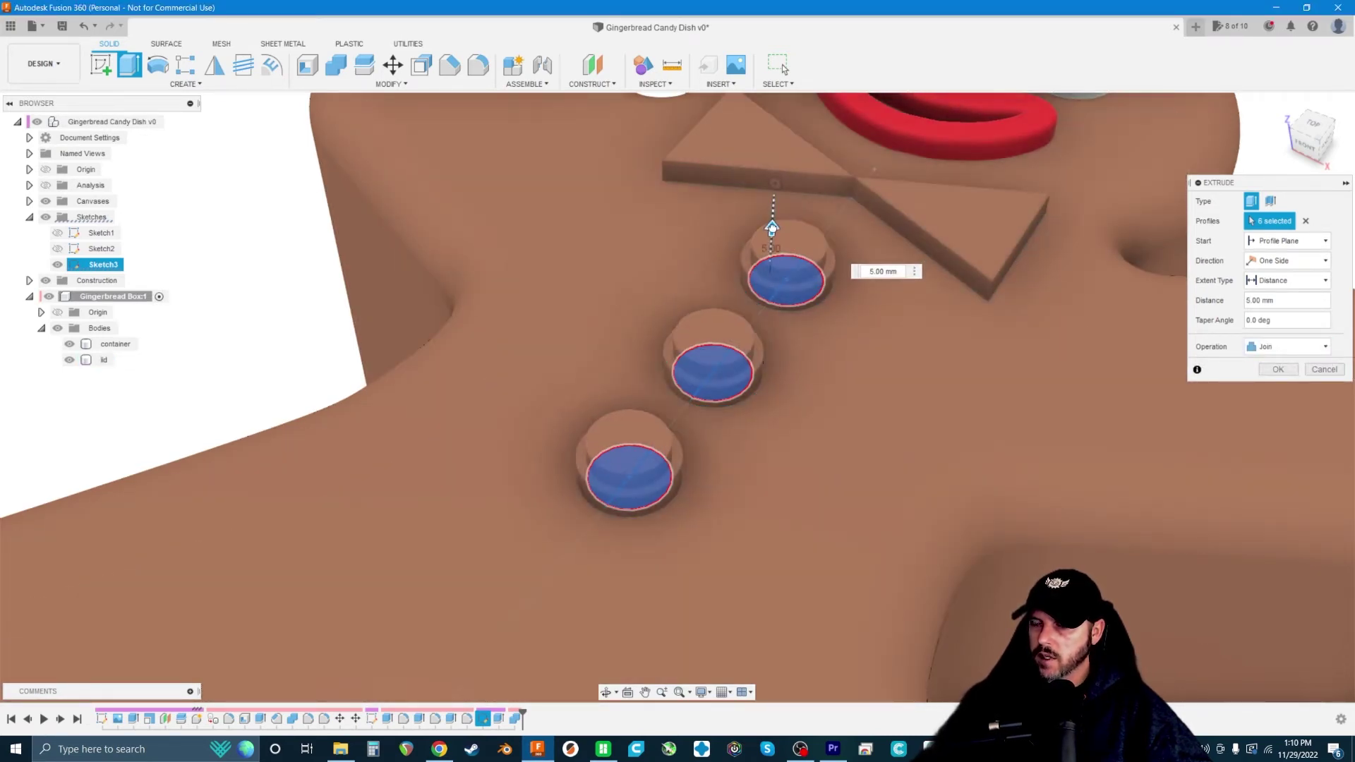
pyautogui.click(1279, 369)
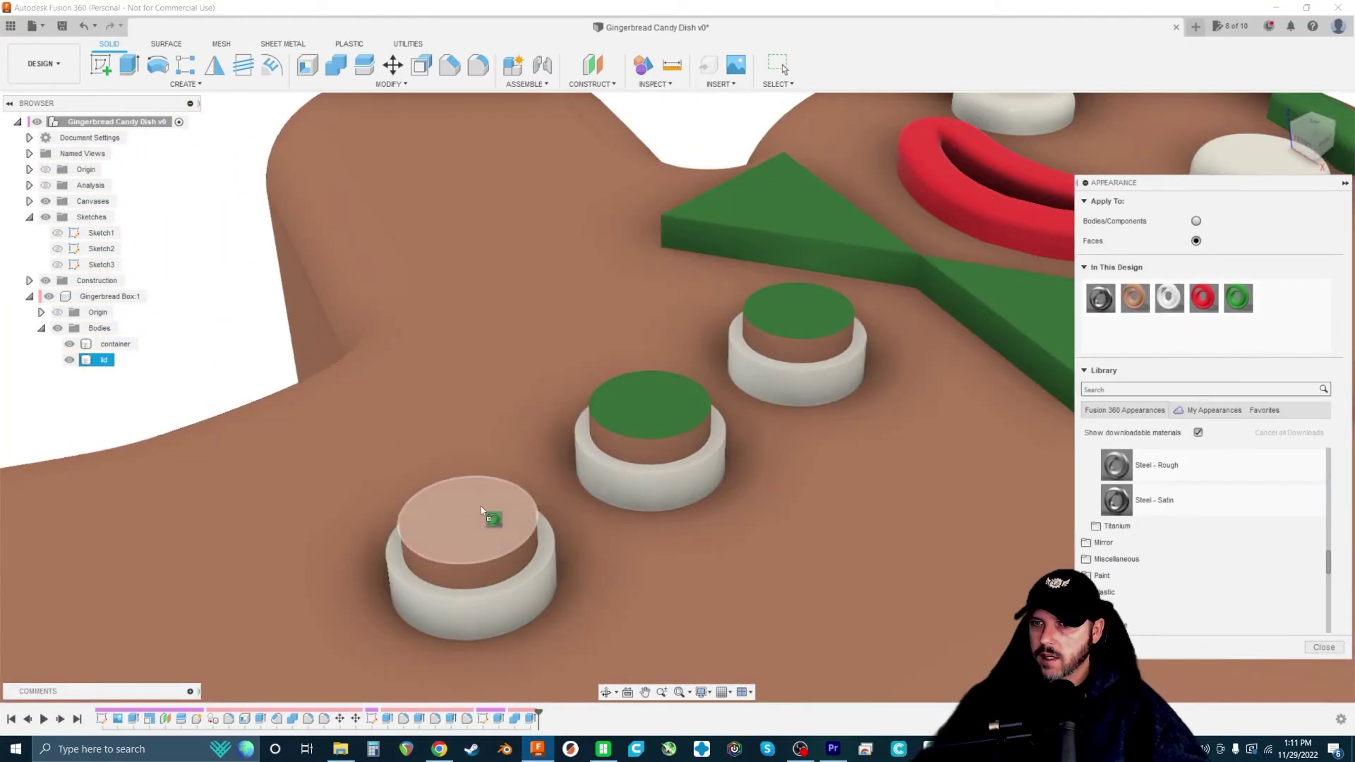
# - Apply the green appearance to the raised inner disc of the lowest button and finish colouring
pyautogui.moveTo(481, 506); pyautogui.dragTo(473, 522)
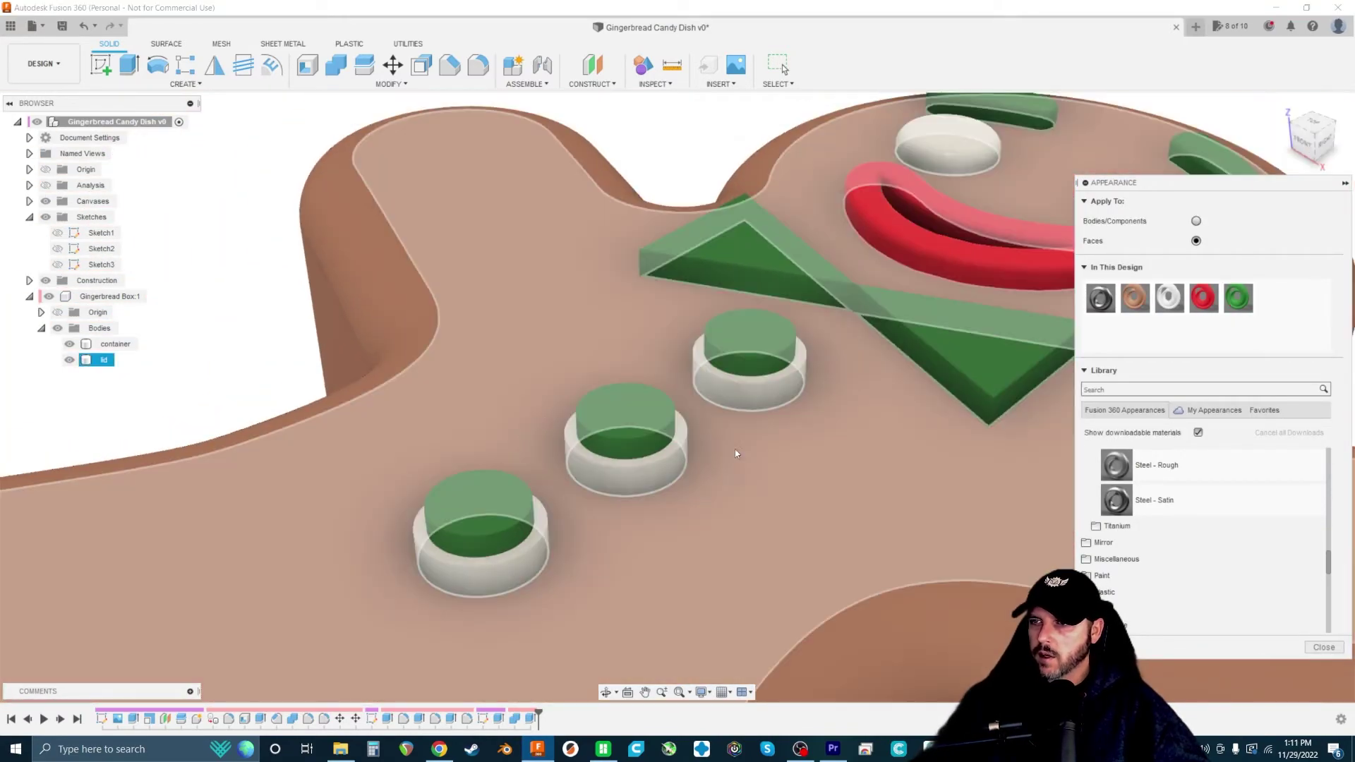
pyautogui.click(1323, 647)
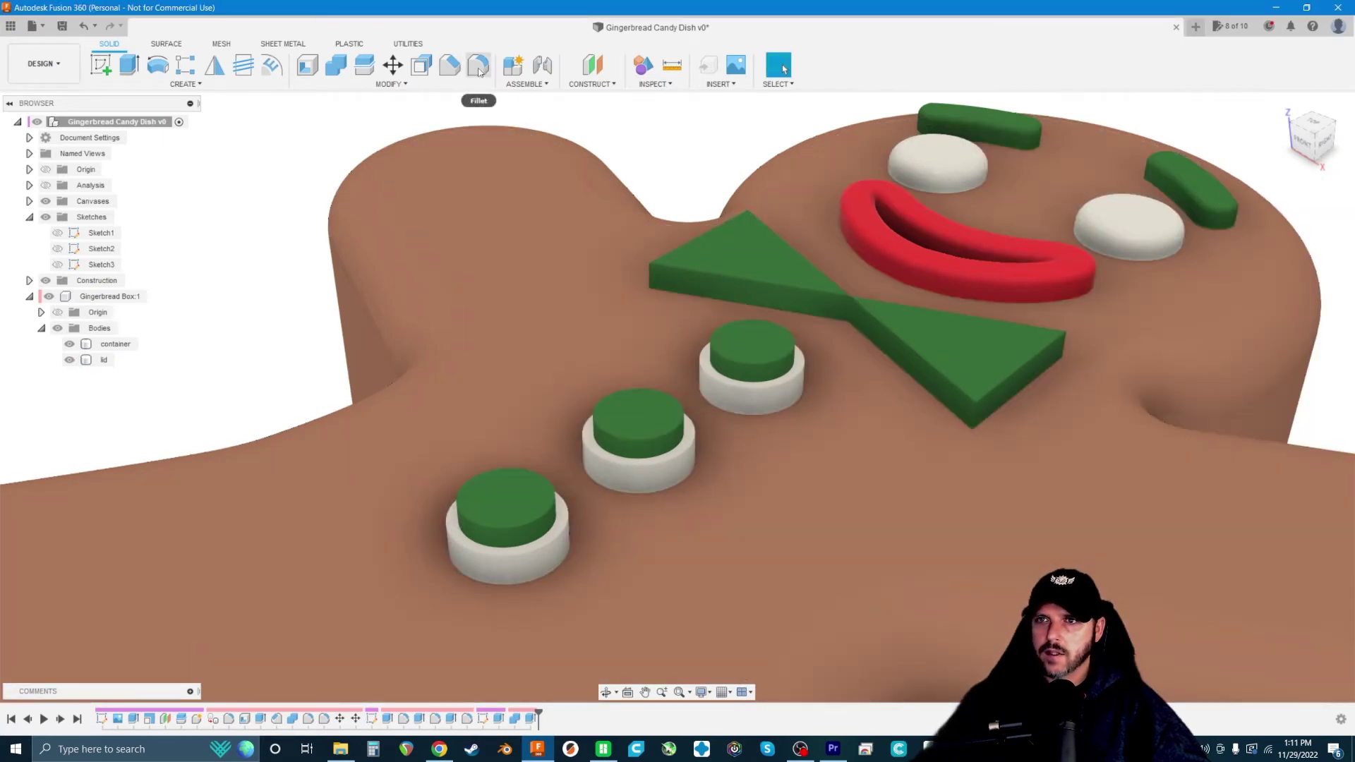
# - Try to fillet the two triangular top faces of the bow tie by 1 mm and inspect where they meet
pyautogui.click(478, 65)
pyautogui.click(728, 252)
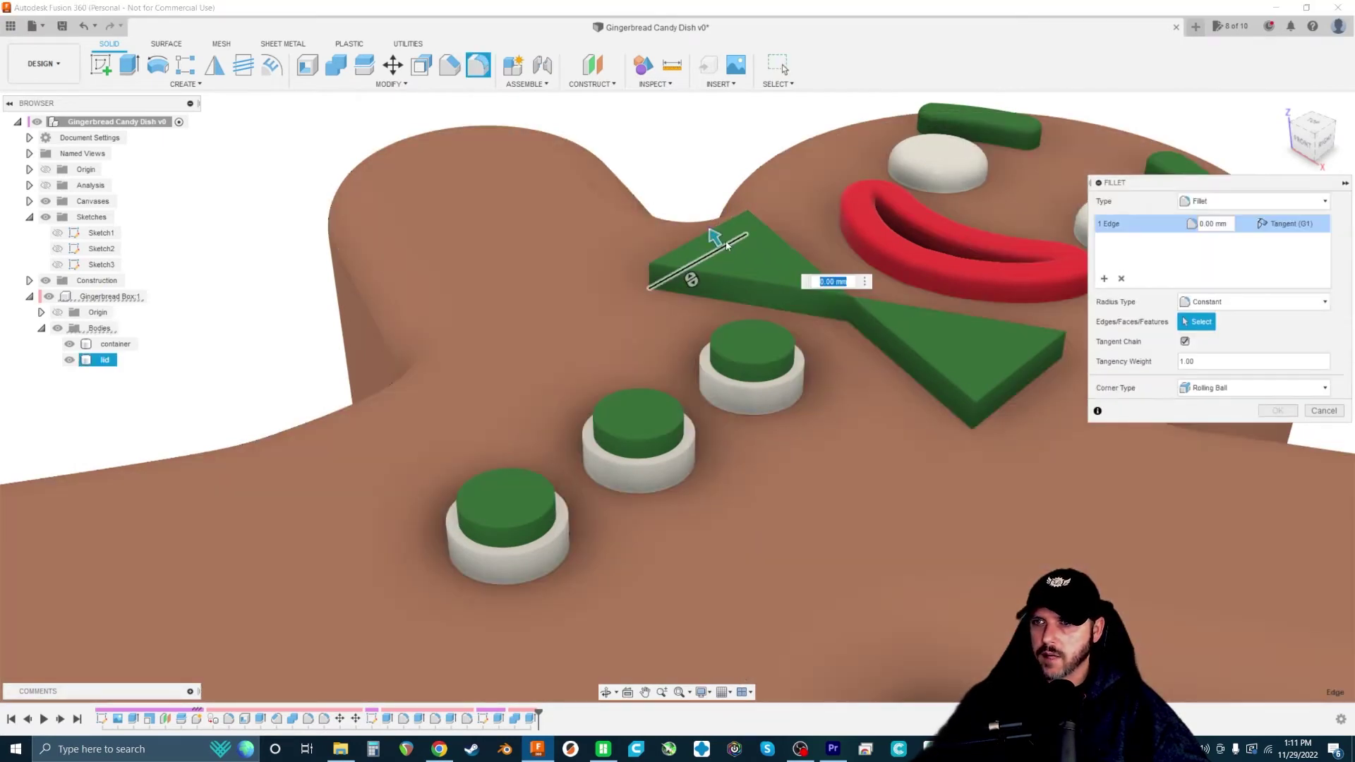
pyautogui.click(727, 245)
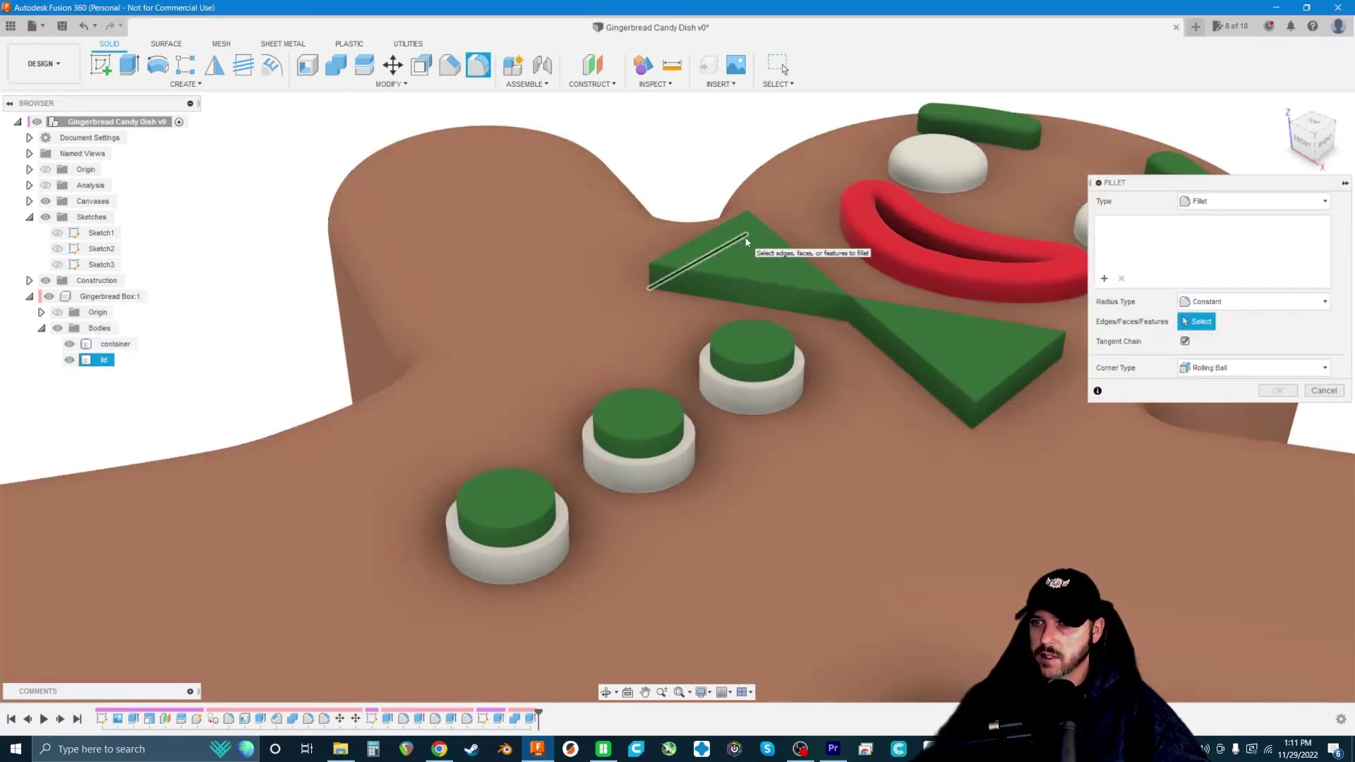
pyautogui.click(747, 243)
pyautogui.click(935, 346)
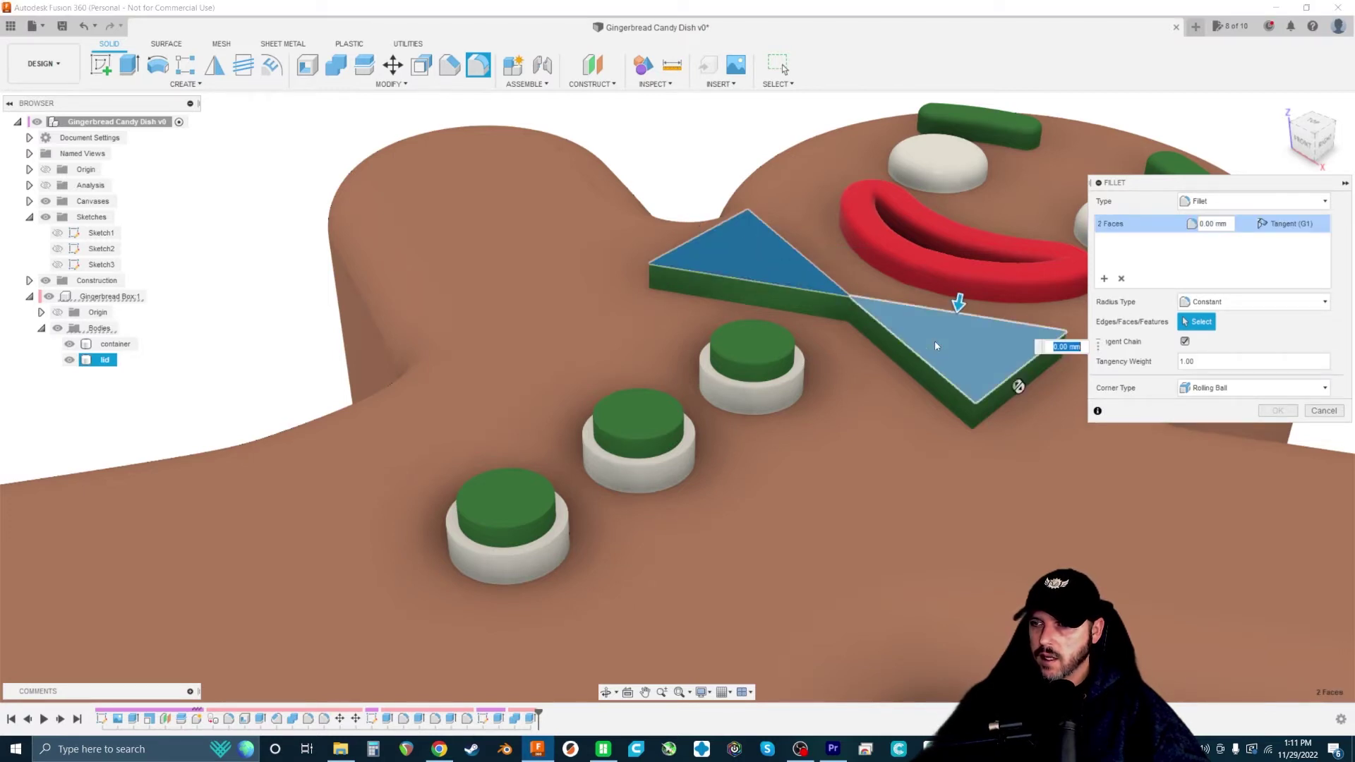
pyautogui.write('1')
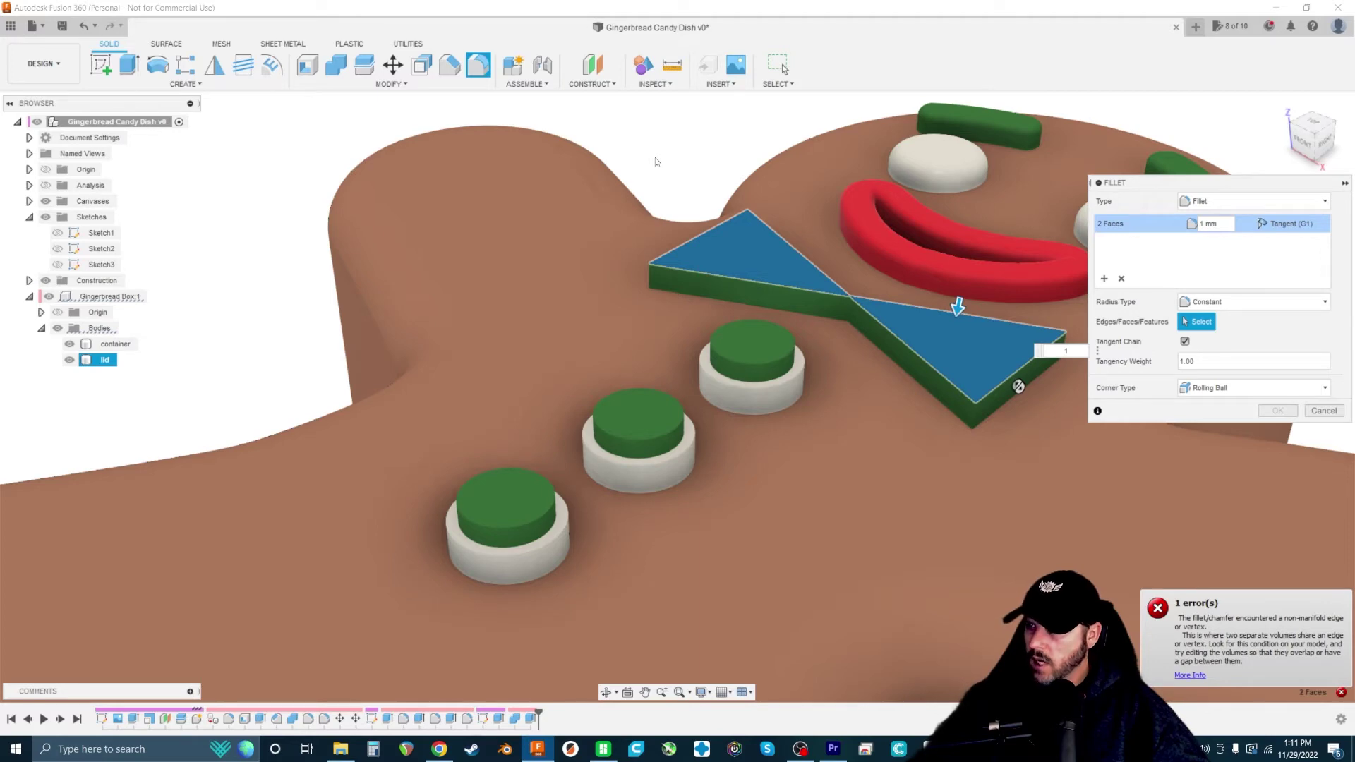
pyautogui.keyDown('shift'); pyautogui.moveTo(814, 255); pyautogui.dragTo(712, 338, button='middle'); pyautogui.keyUp('shift')
pyautogui.scroll(5, 698, 278)
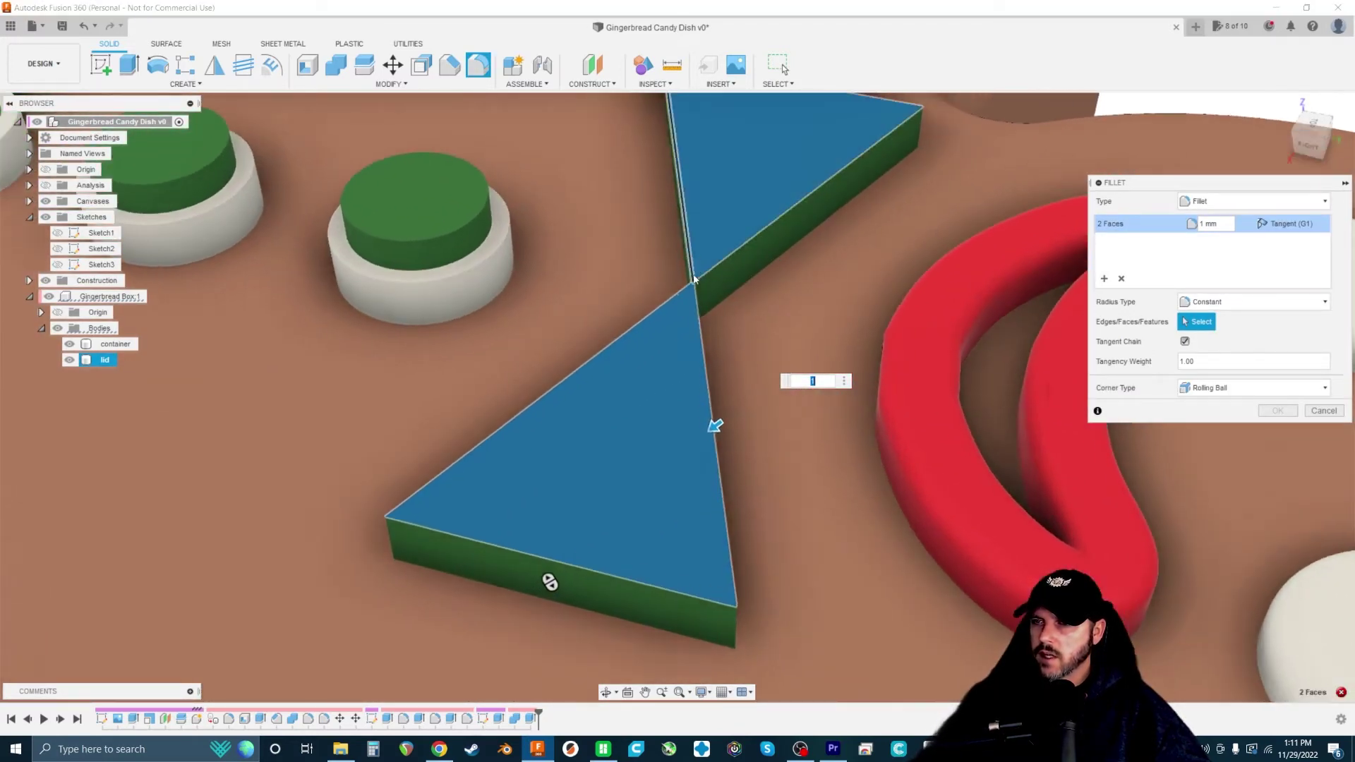
pyautogui.scroll(2, 702, 292)
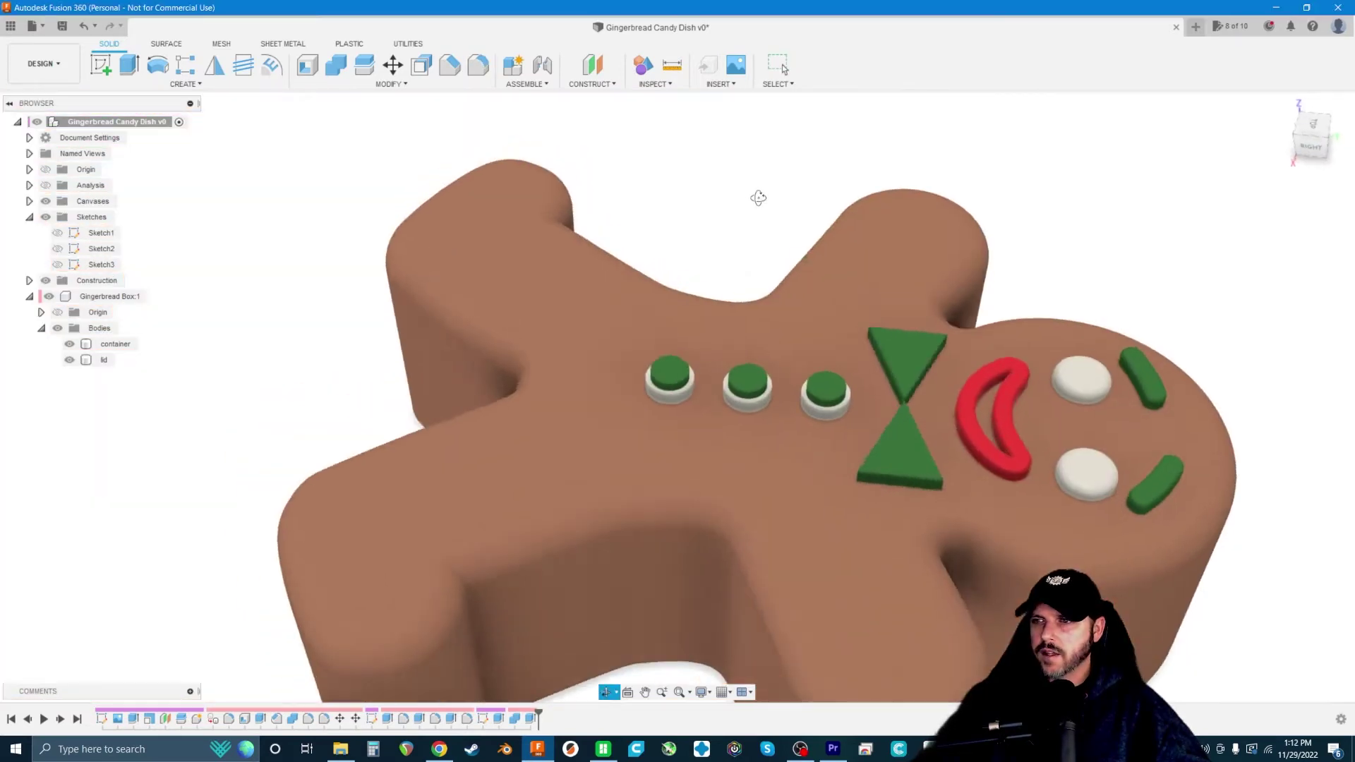
# - Add a circle about 8.7 mm in diameter at the bow tie's crossing point in the existing bow tie and button sketch
pyautogui.scroll(3, 756, 197)
pyautogui.moveTo(841, 218); pyautogui.dragTo(503, 208, button='middle')
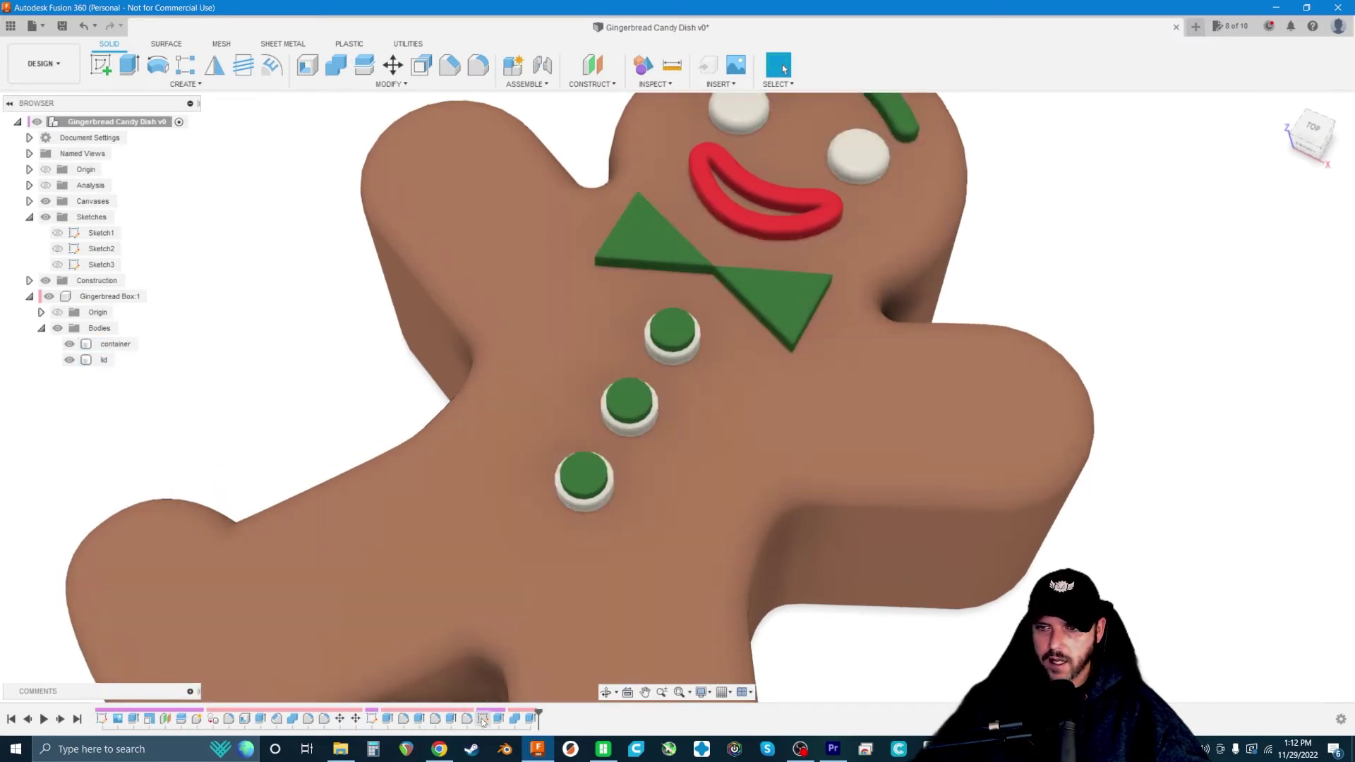
pyautogui.doubleClick(483, 719)
pyautogui.scroll(10, 600, 318)
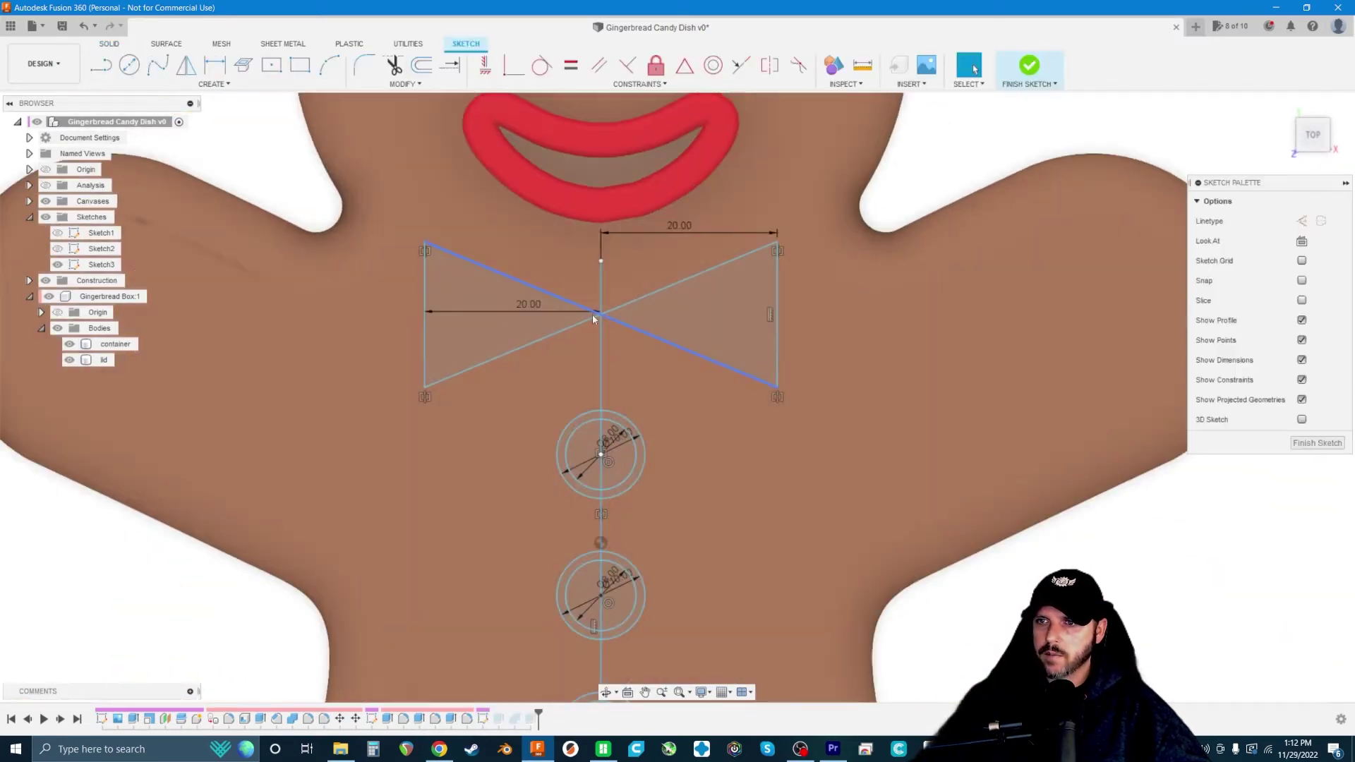
pyautogui.scroll(1, 610, 321)
pyautogui.press('c')
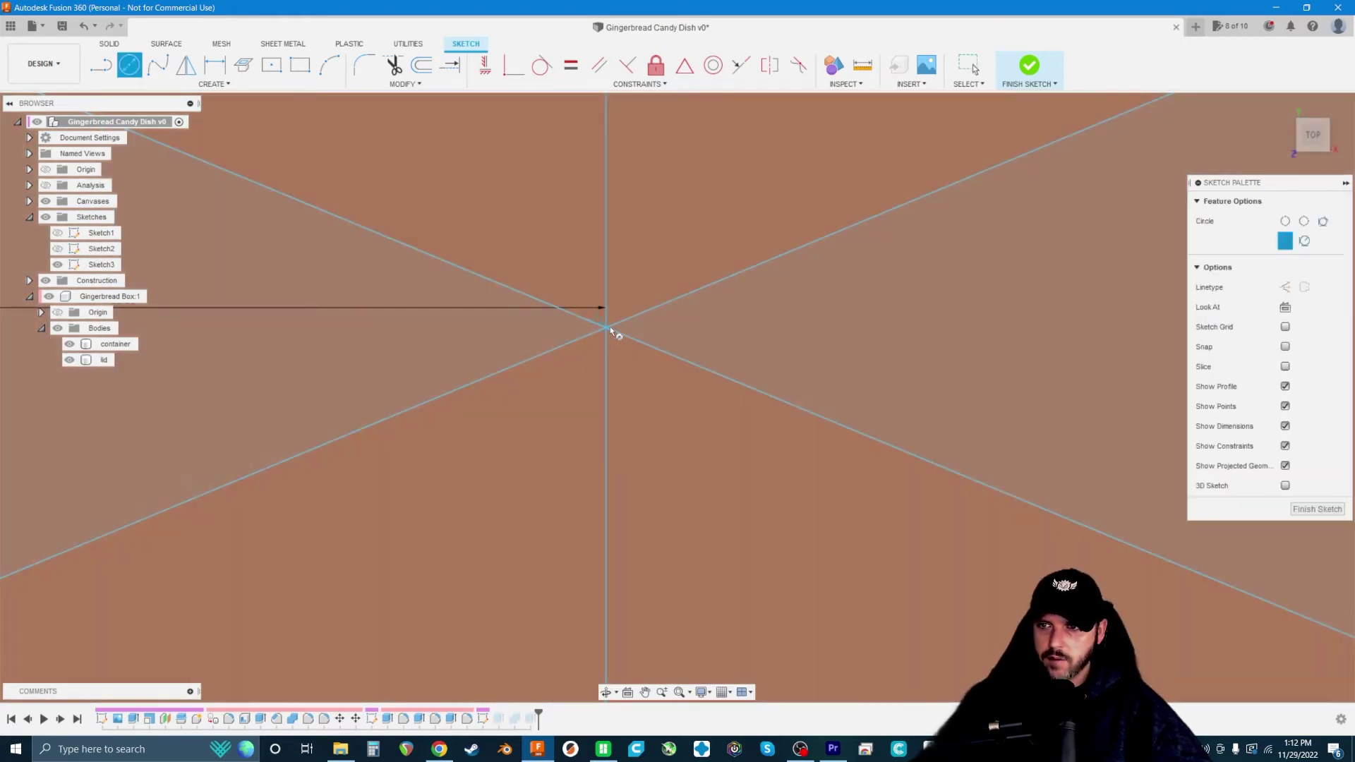
pyautogui.click(607, 327)
pyautogui.scroll(-4, 610, 326)
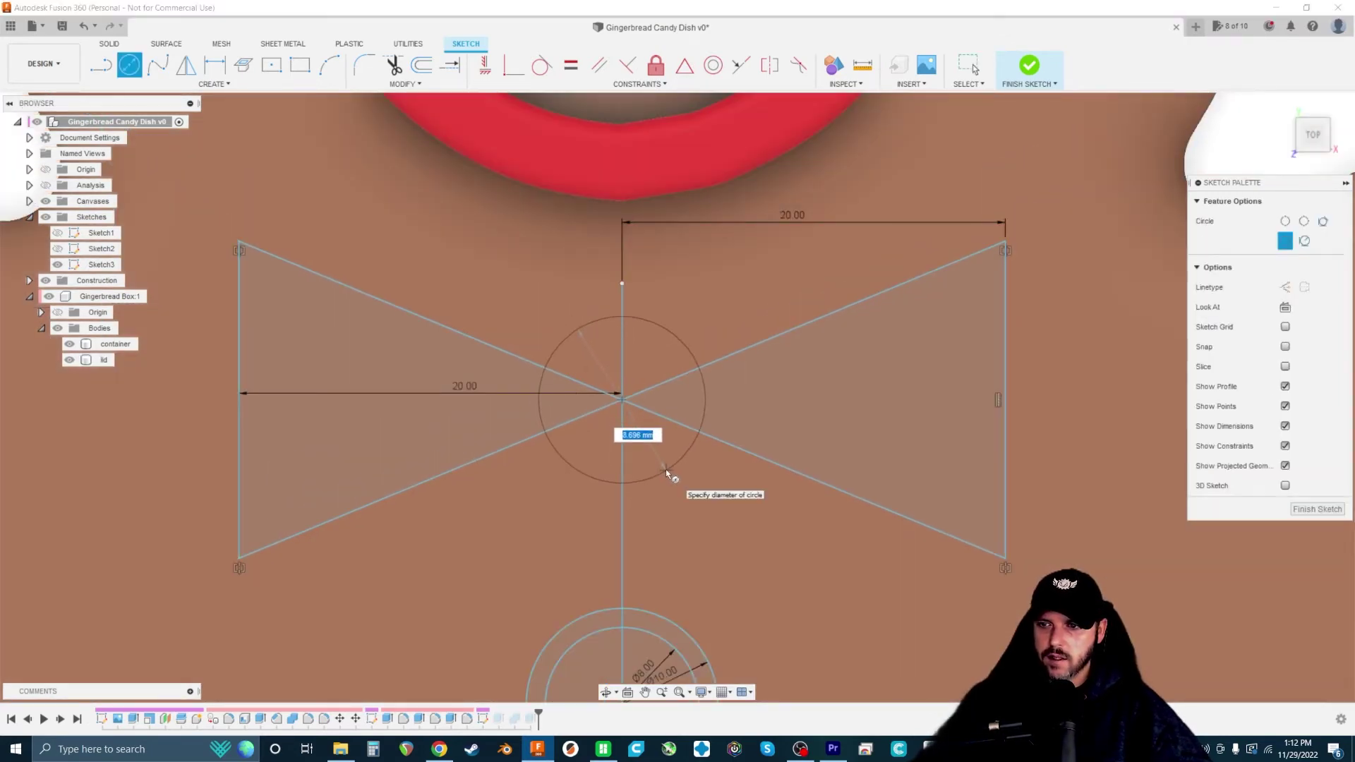
pyautogui.click(667, 473)
pyautogui.click(1016, 78)
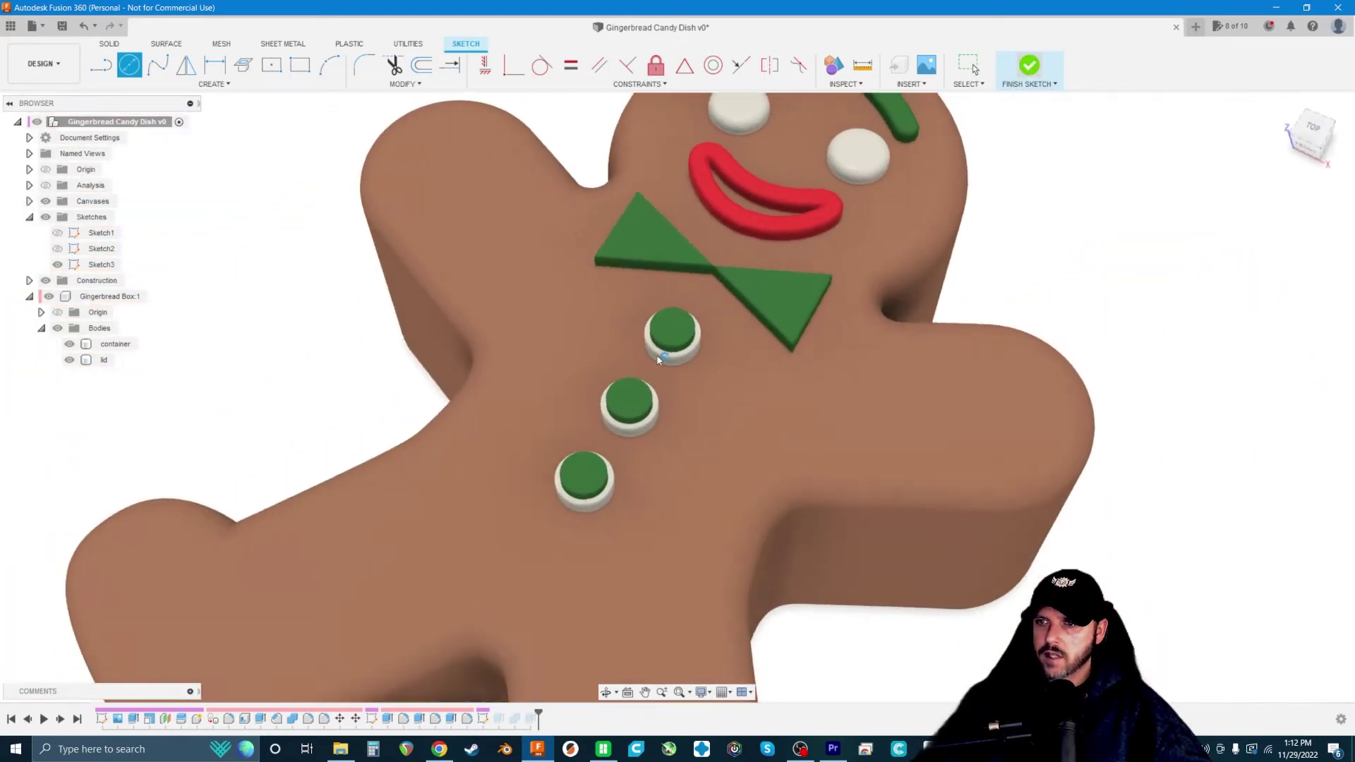
pyautogui.press('Escape')
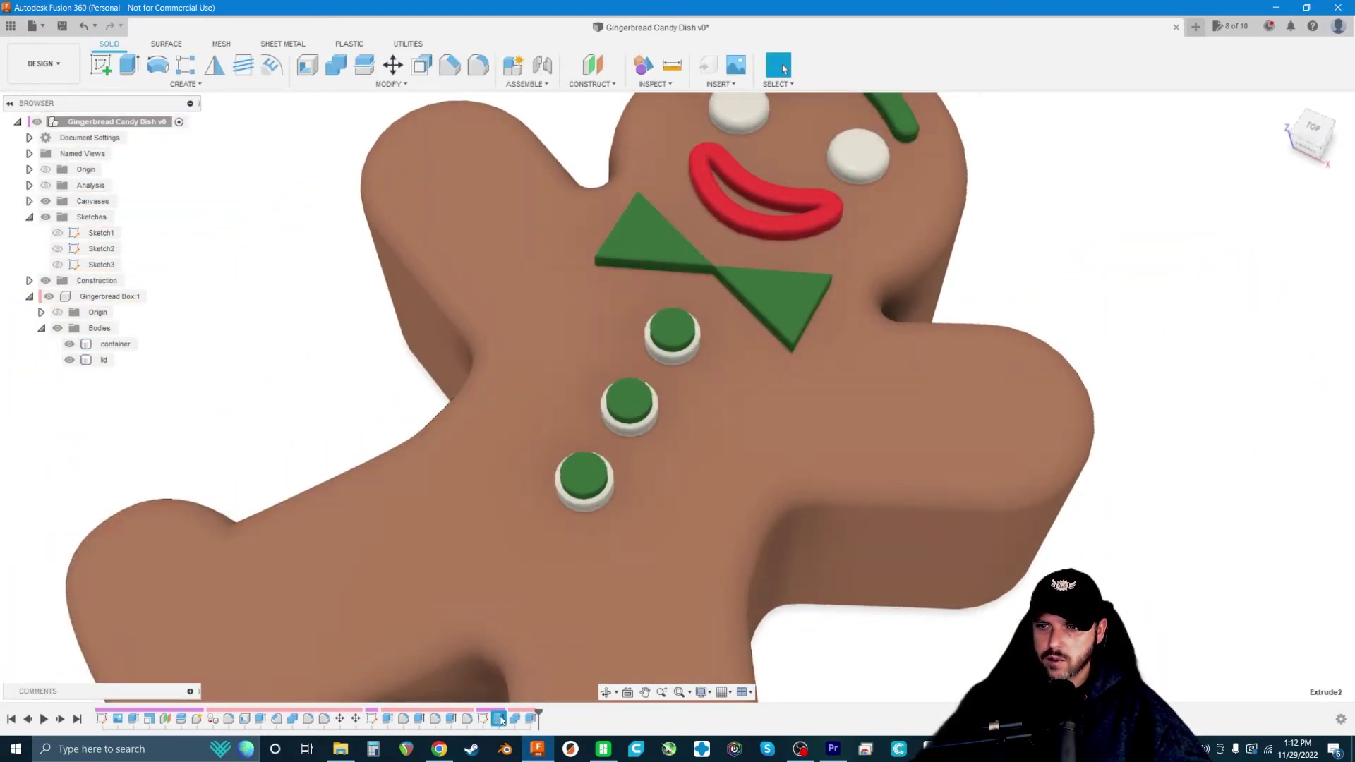
# - Add the new centre circle's remaining profiles to the existing bow tie and button extrusion
pyautogui.doubleClick(500, 719)
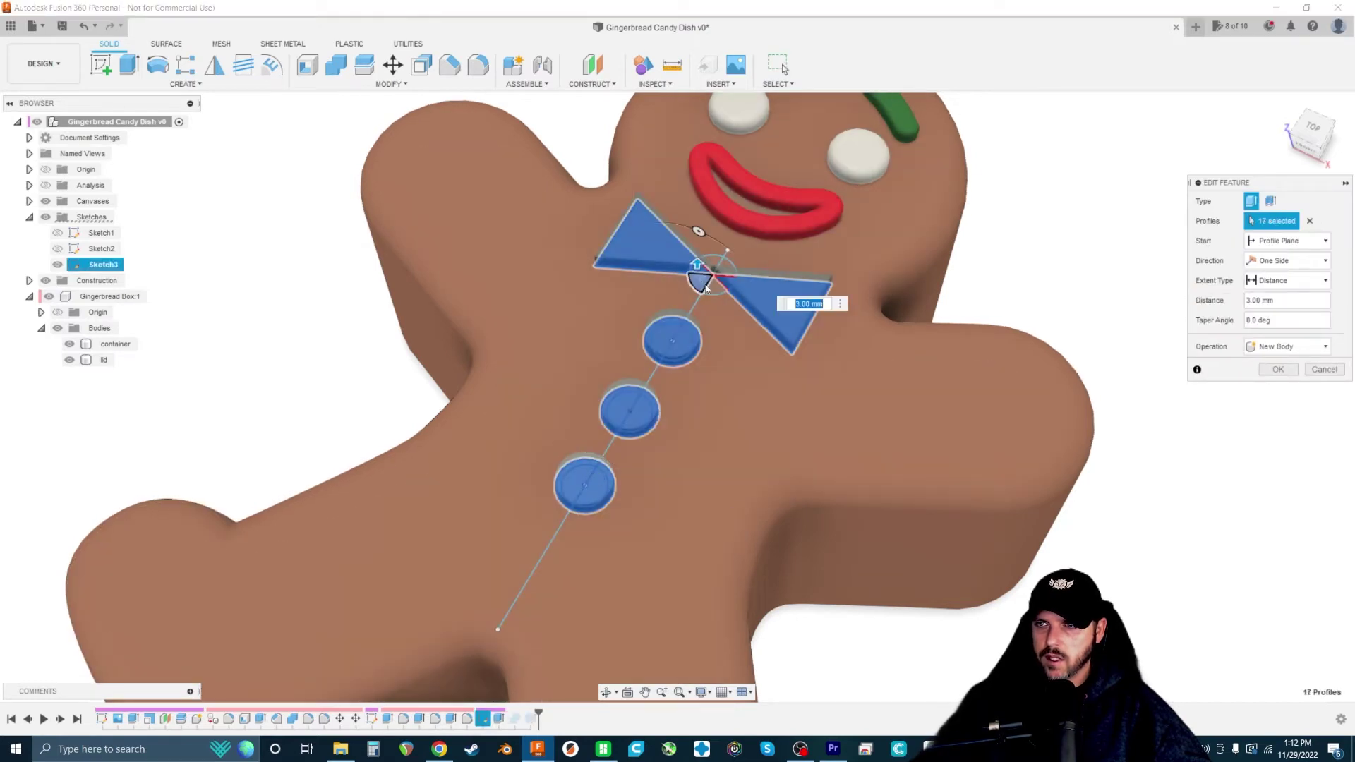
pyautogui.click(714, 286)
pyautogui.click(726, 266)
pyautogui.click(710, 263)
pyautogui.click(1279, 369)
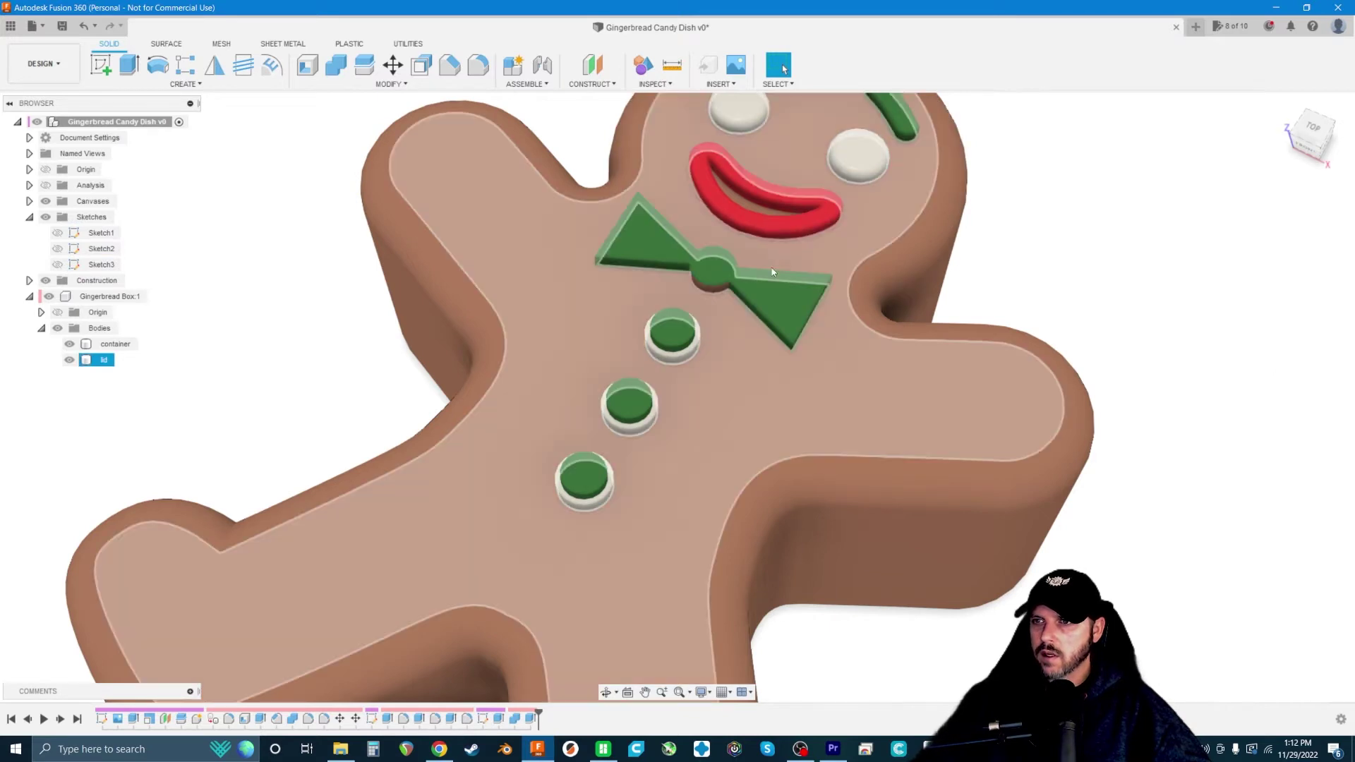
# - Apply the green appearance to the side faces of the bow tie's round centre knot, front and back
pyautogui.scroll(3, 768, 269)
pyautogui.keyDown('shift'); pyautogui.moveTo(796, 282); pyautogui.dragTo(777, 303, button='middle'); pyautogui.keyUp('shift')
pyautogui.press('a')
pyautogui.moveTo(1234, 295); pyautogui.dragTo(761, 328)
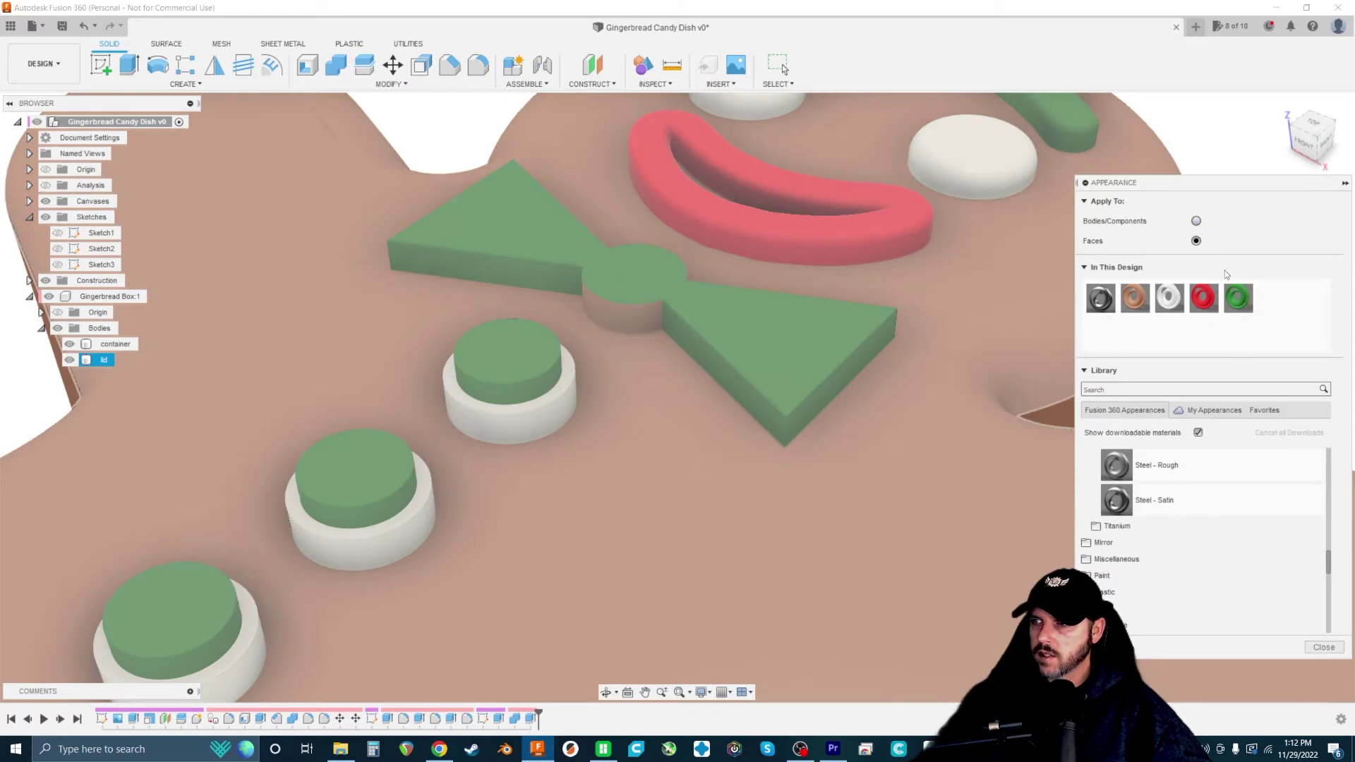
pyautogui.moveTo(1236, 296); pyautogui.dragTo(639, 318)
pyautogui.keyDown('shift'); pyautogui.moveTo(693, 260); pyautogui.dragTo(524, 249, button='middle'); pyautogui.keyUp('shift')
pyautogui.moveTo(1238, 298); pyautogui.dragTo(696, 231)
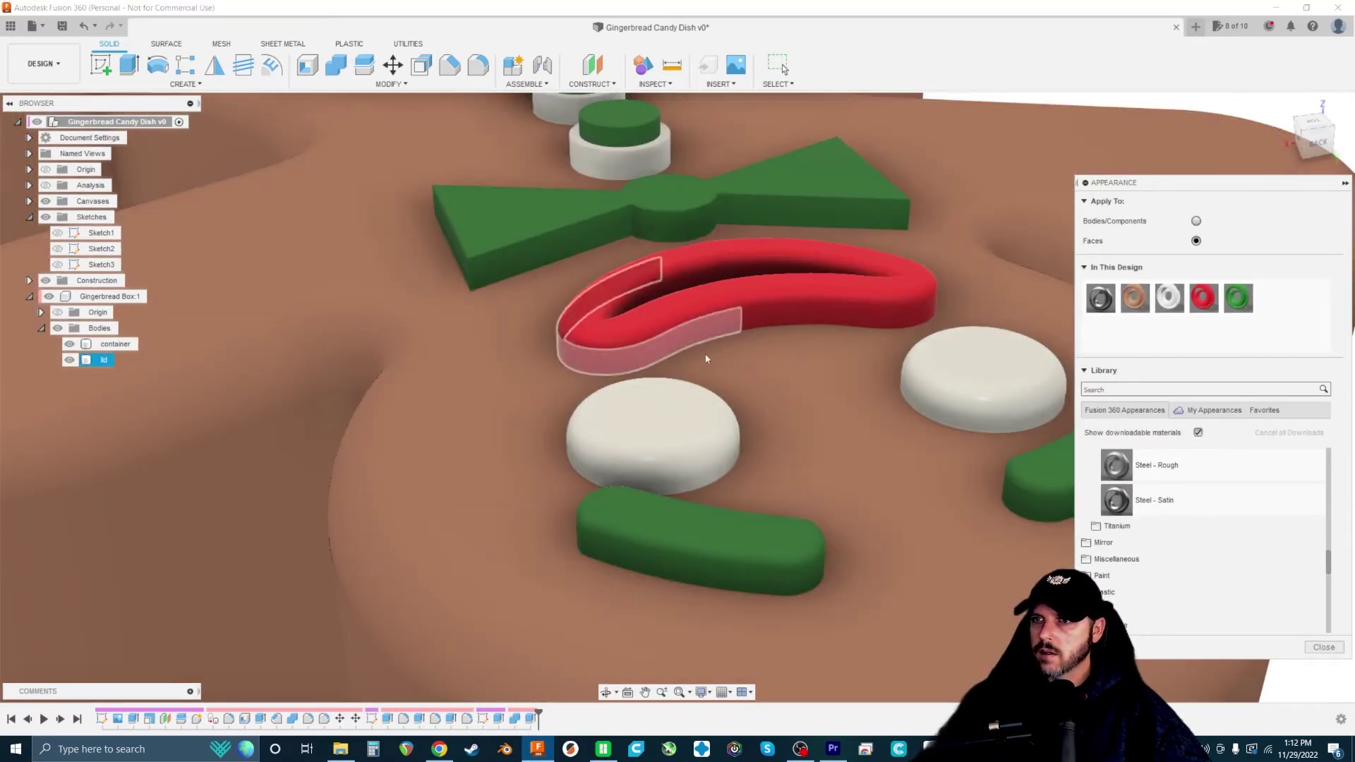
pyautogui.keyDown('shift'); pyautogui.moveTo(712, 384); pyautogui.dragTo(980, 329, button='middle'); pyautogui.keyUp('shift')
pyautogui.click(1323, 647)
# - Fillet the edges of the bow tie's top face with a 1 mm radius
pyautogui.scroll(-1, 1251, 676)
pyautogui.press('f')
pyautogui.click(482, 358)
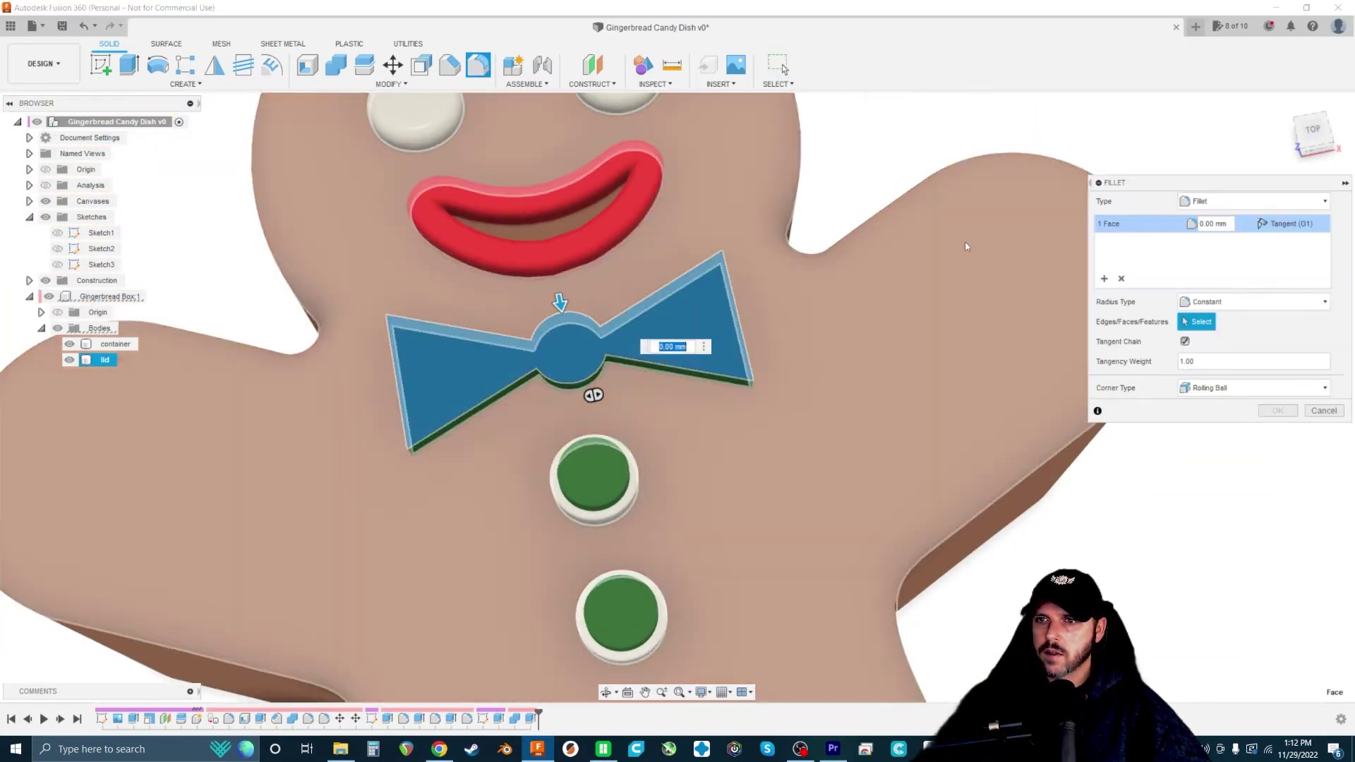
pyautogui.write('1')
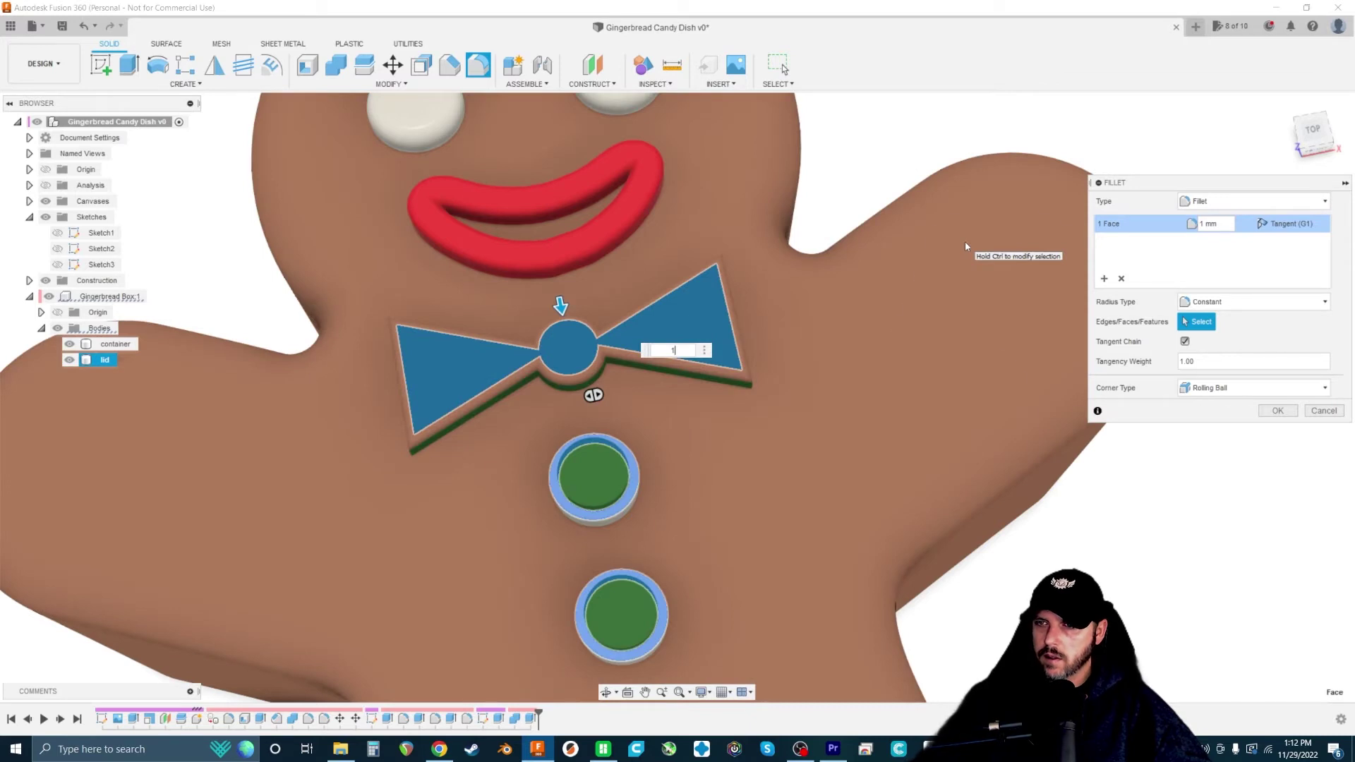
pyautogui.keyDown('shift'); pyautogui.moveTo(969, 240); pyautogui.dragTo(918, 191, button='middle'); pyautogui.keyUp('shift')
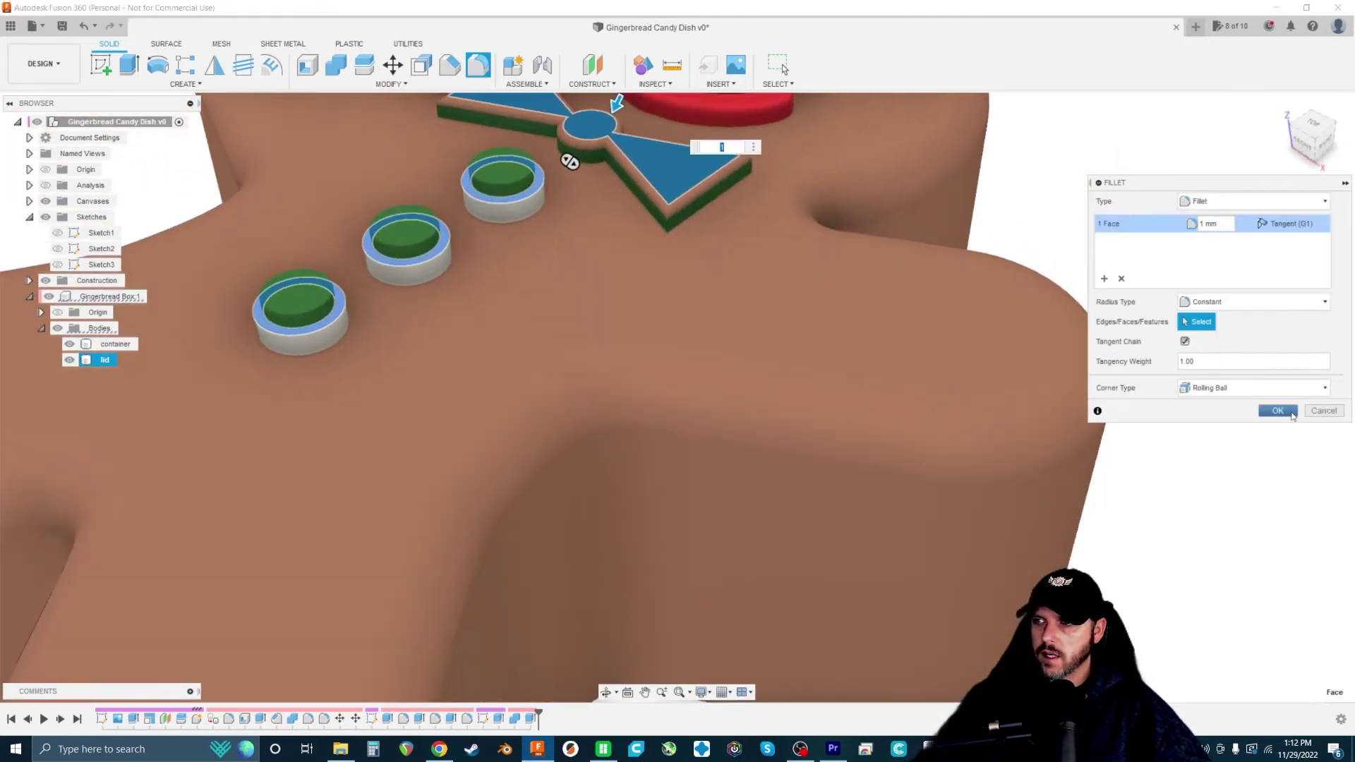
pyautogui.click(1292, 416)
# - Apply the green appearance to the bow tie's rounded edge faces, colouring individual faces rather than the body
pyautogui.scroll(-3, 1068, 557)
pyautogui.scroll(4, 784, 205)
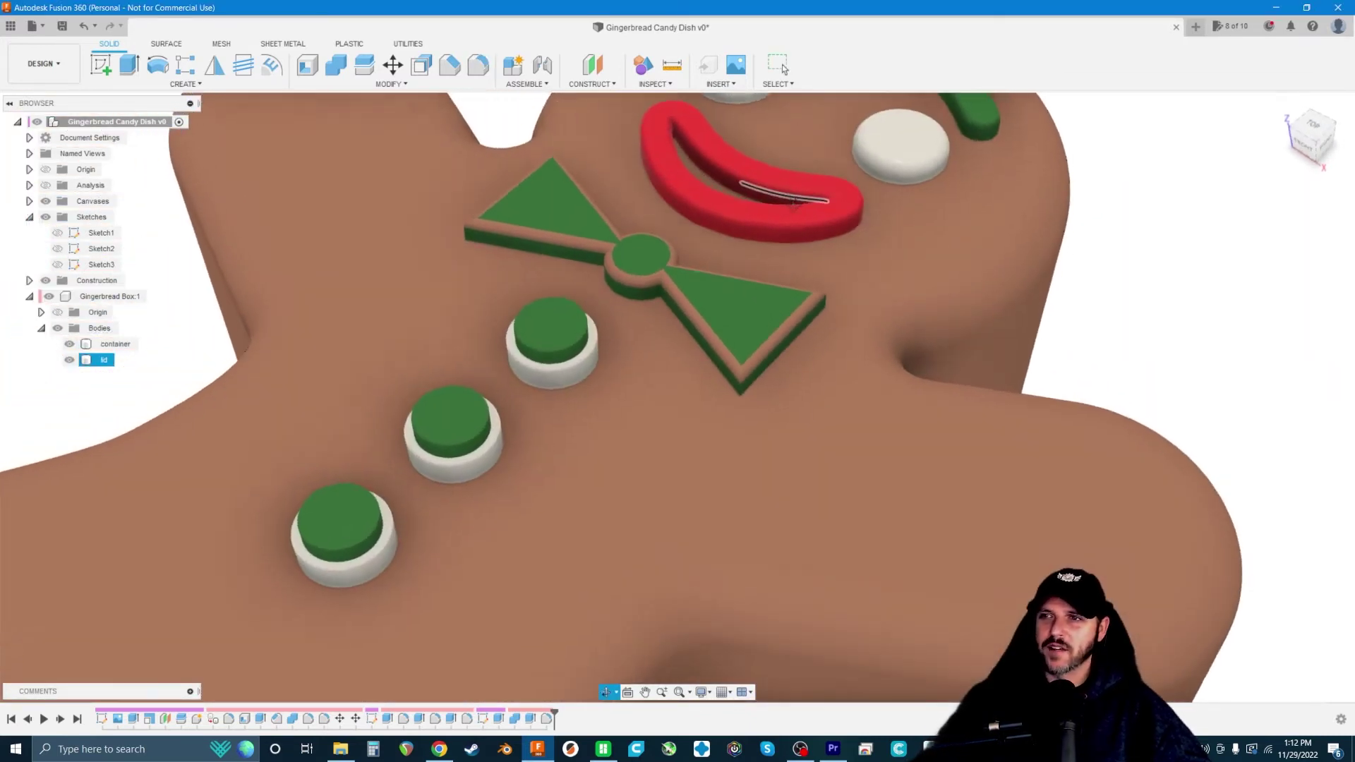
pyautogui.keyDown('shift'); pyautogui.moveTo(776, 395); pyautogui.dragTo(777, 422, button='middle'); pyautogui.keyUp('shift')
pyautogui.scroll(3, 776, 422)
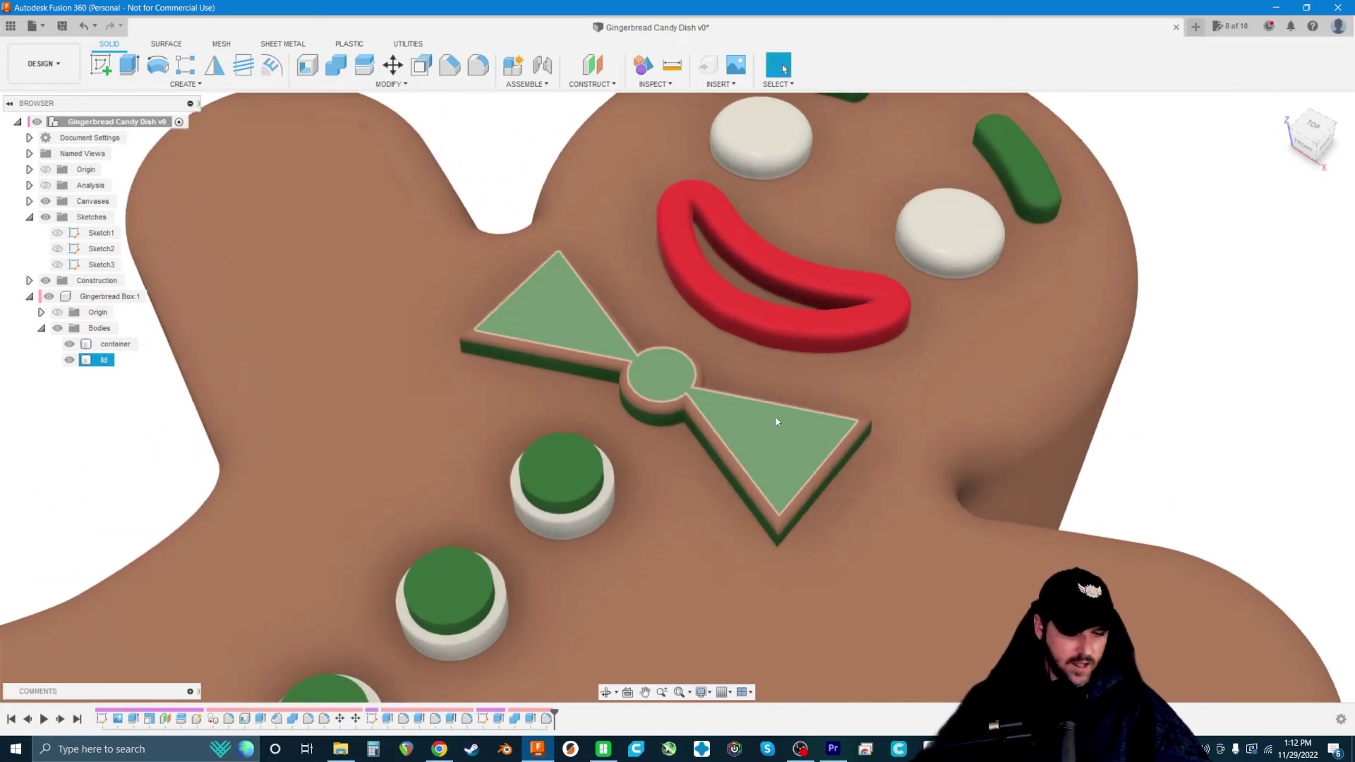
pyautogui.press('a')
pyautogui.scroll(3, 709, 415)
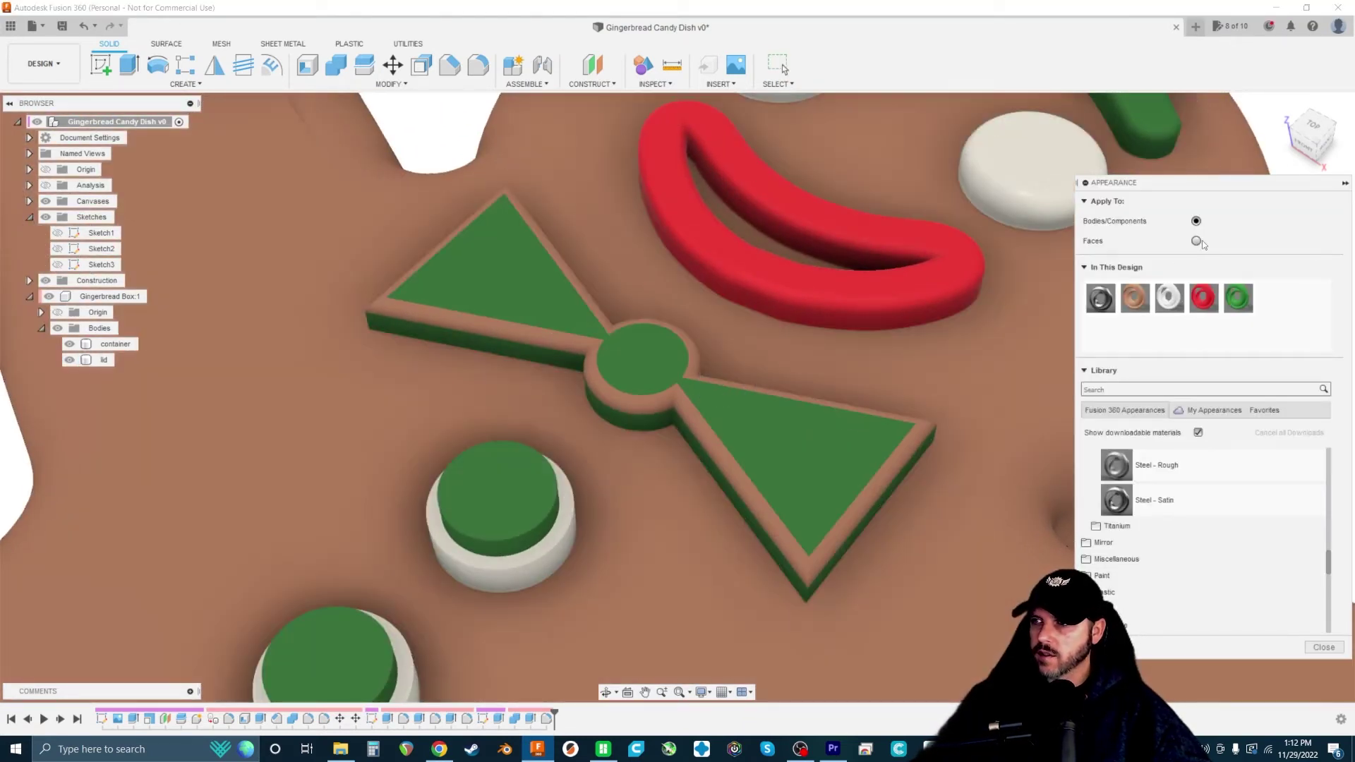
pyautogui.click(1196, 241)
pyautogui.moveTo(1238, 298); pyautogui.dragTo(789, 546)
pyautogui.moveTo(1239, 298); pyautogui.dragTo(911, 484)
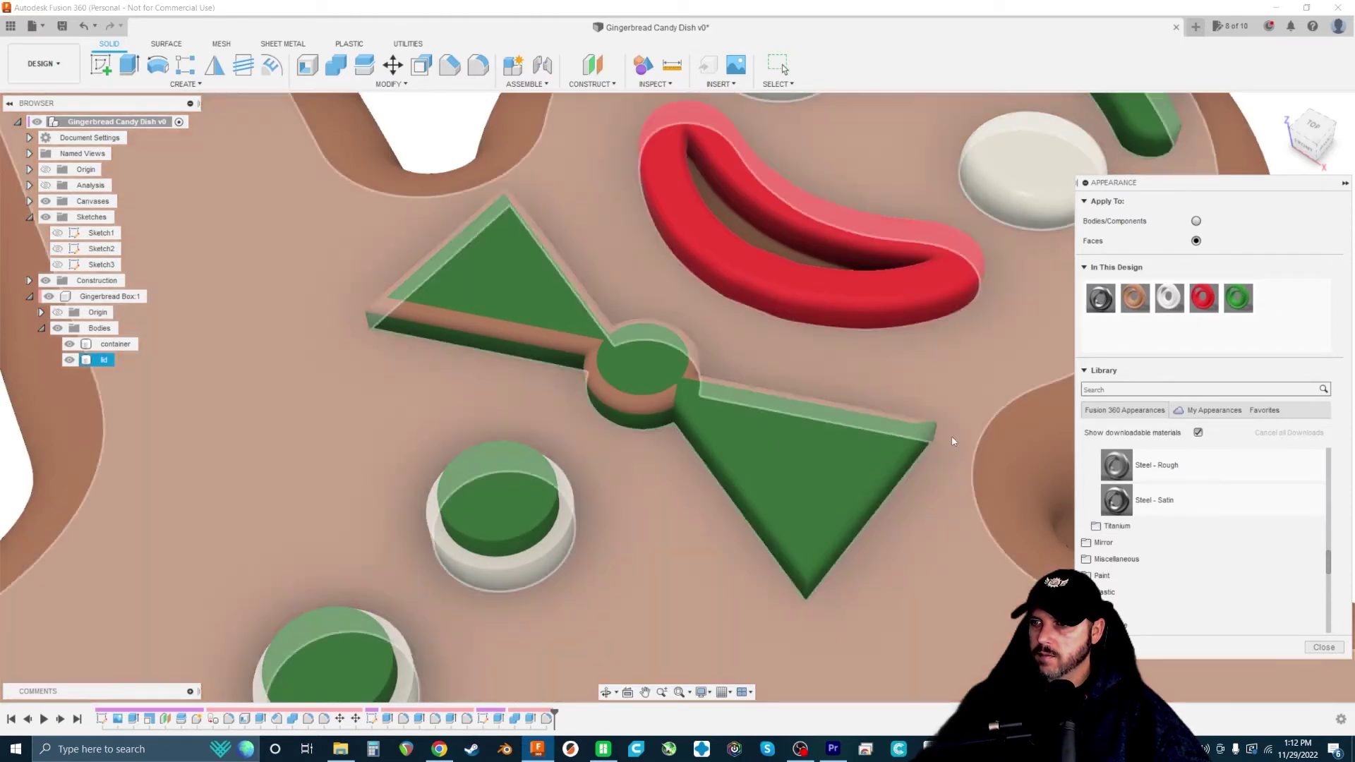
pyautogui.scroll(-2, 953, 442)
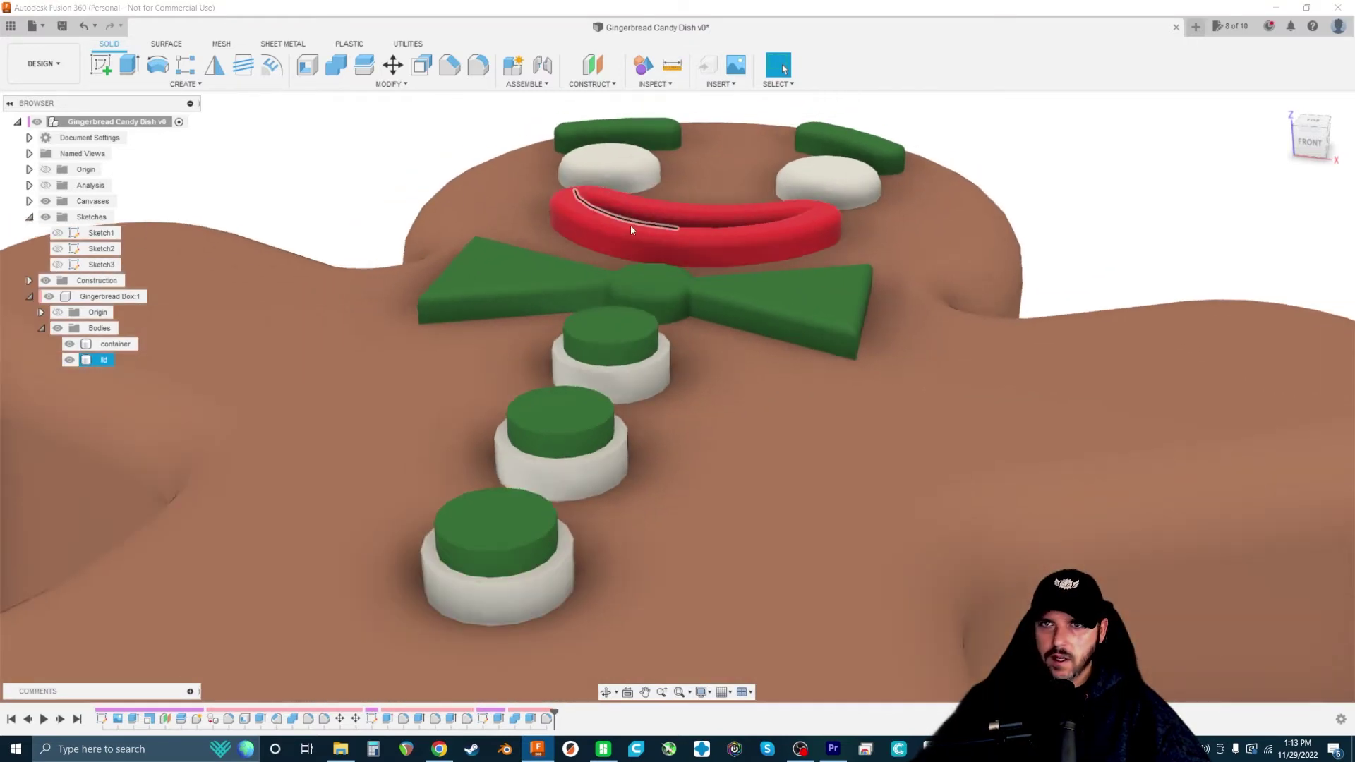
# - Fillet the upper rims of the three buttons' white bases and green centres with a 1 mm radius
pyautogui.press('f')
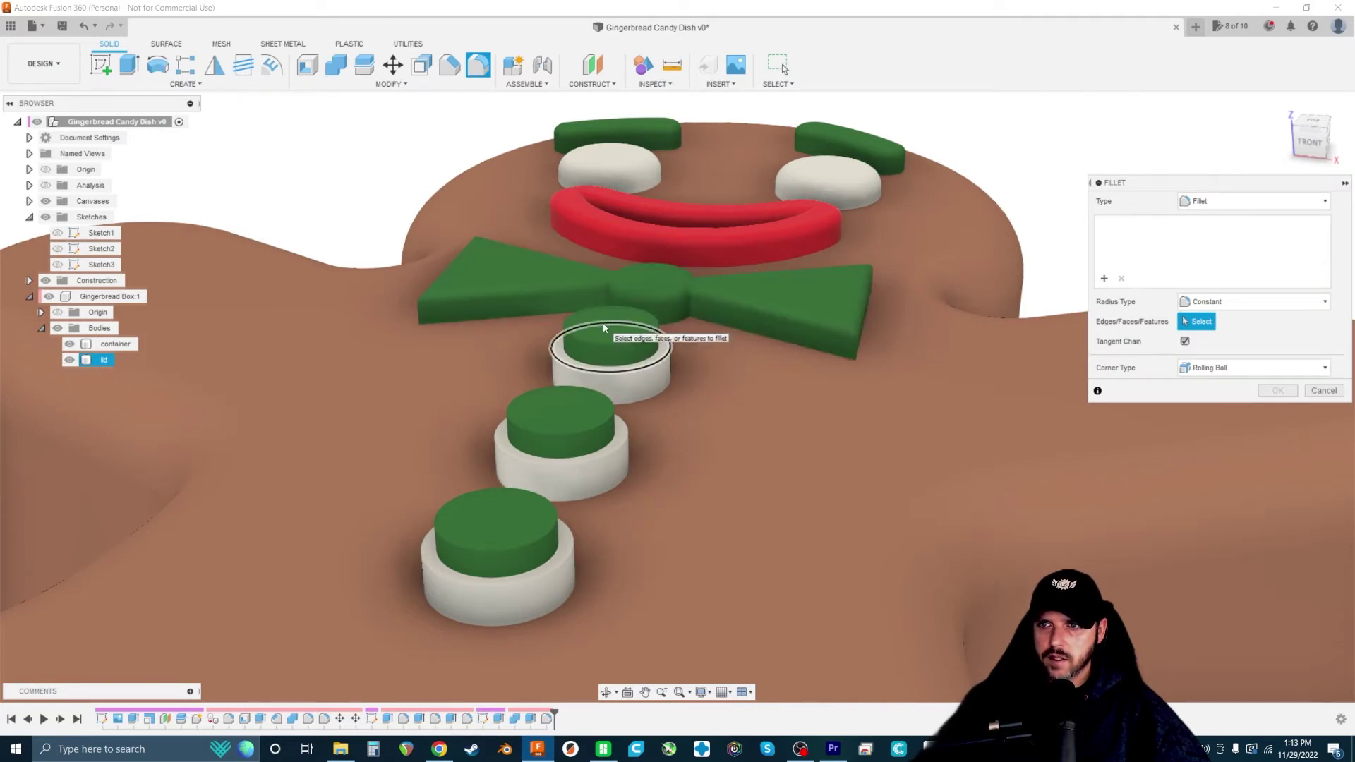
pyautogui.click(596, 356)
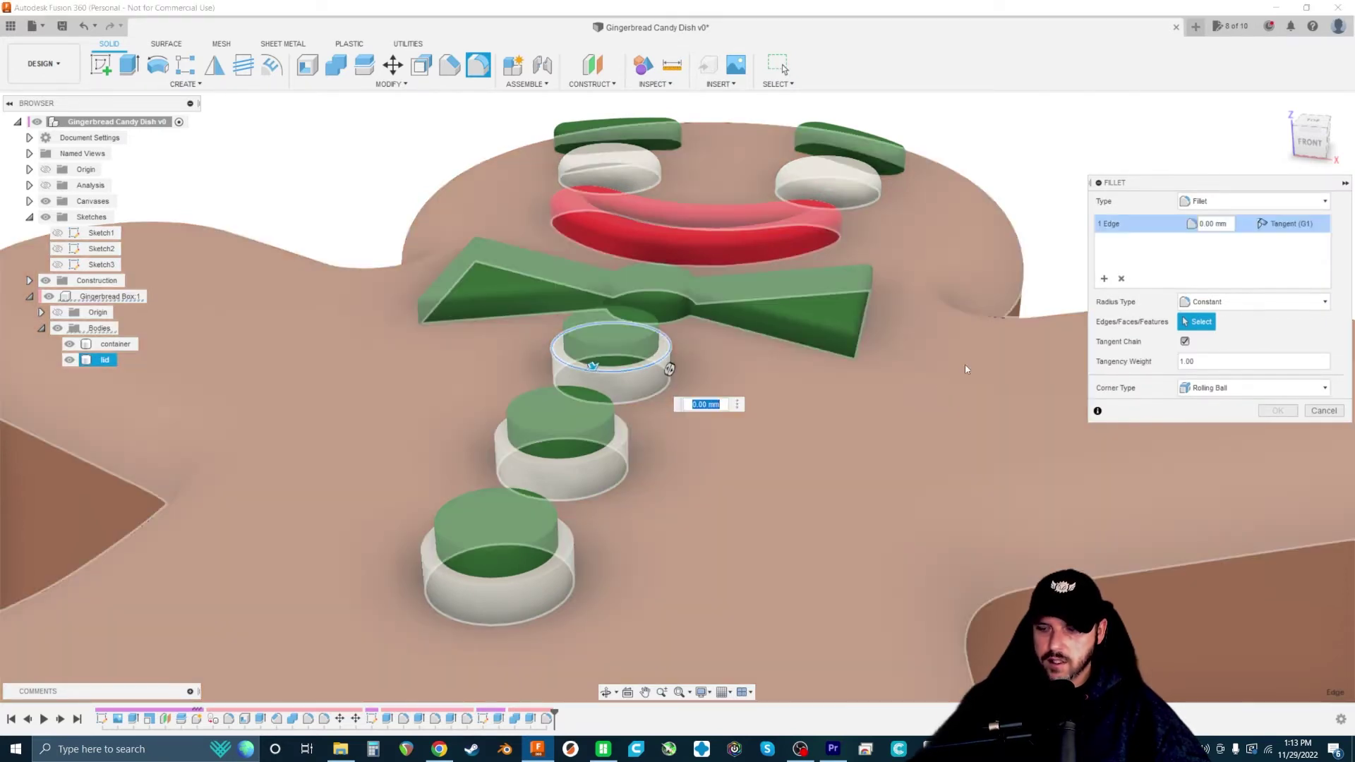
pyautogui.write('1')
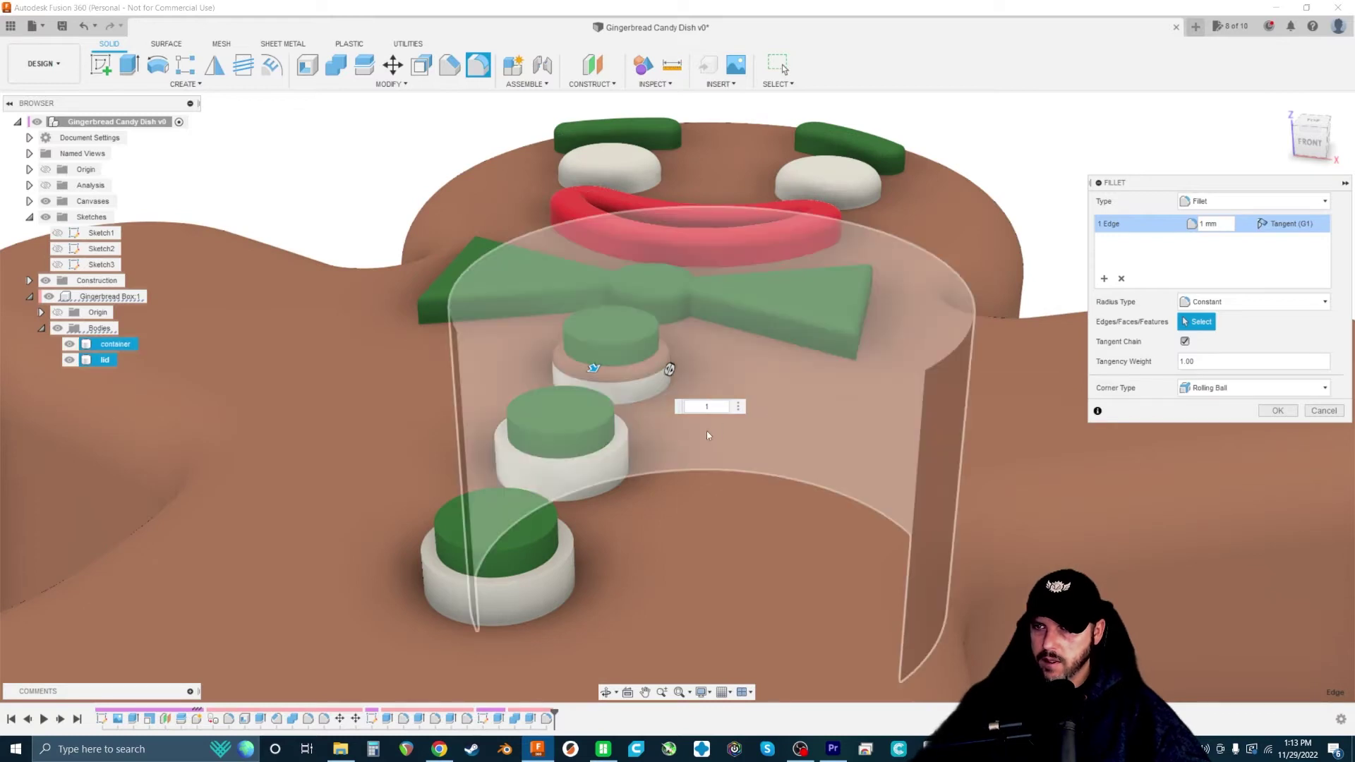
pyautogui.click(594, 460)
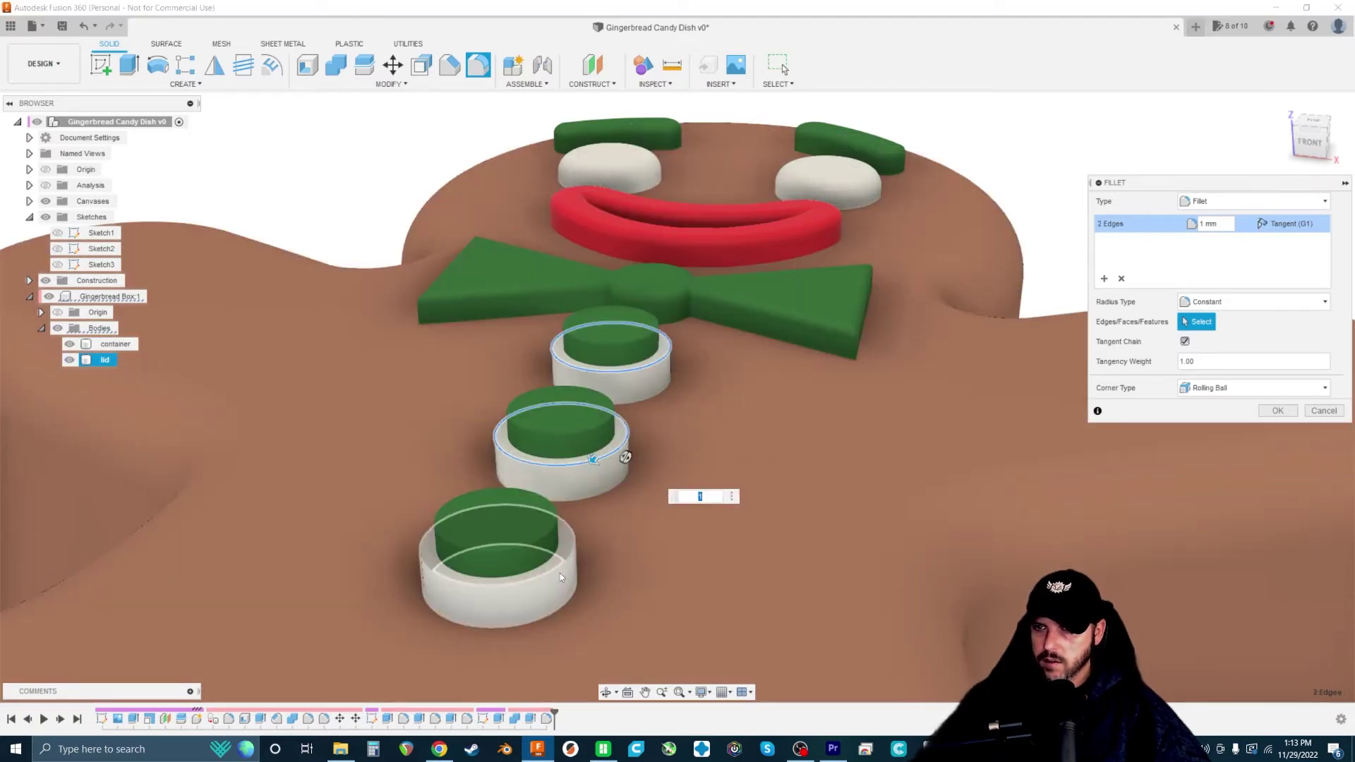
pyautogui.click(560, 573)
pyautogui.click(557, 549)
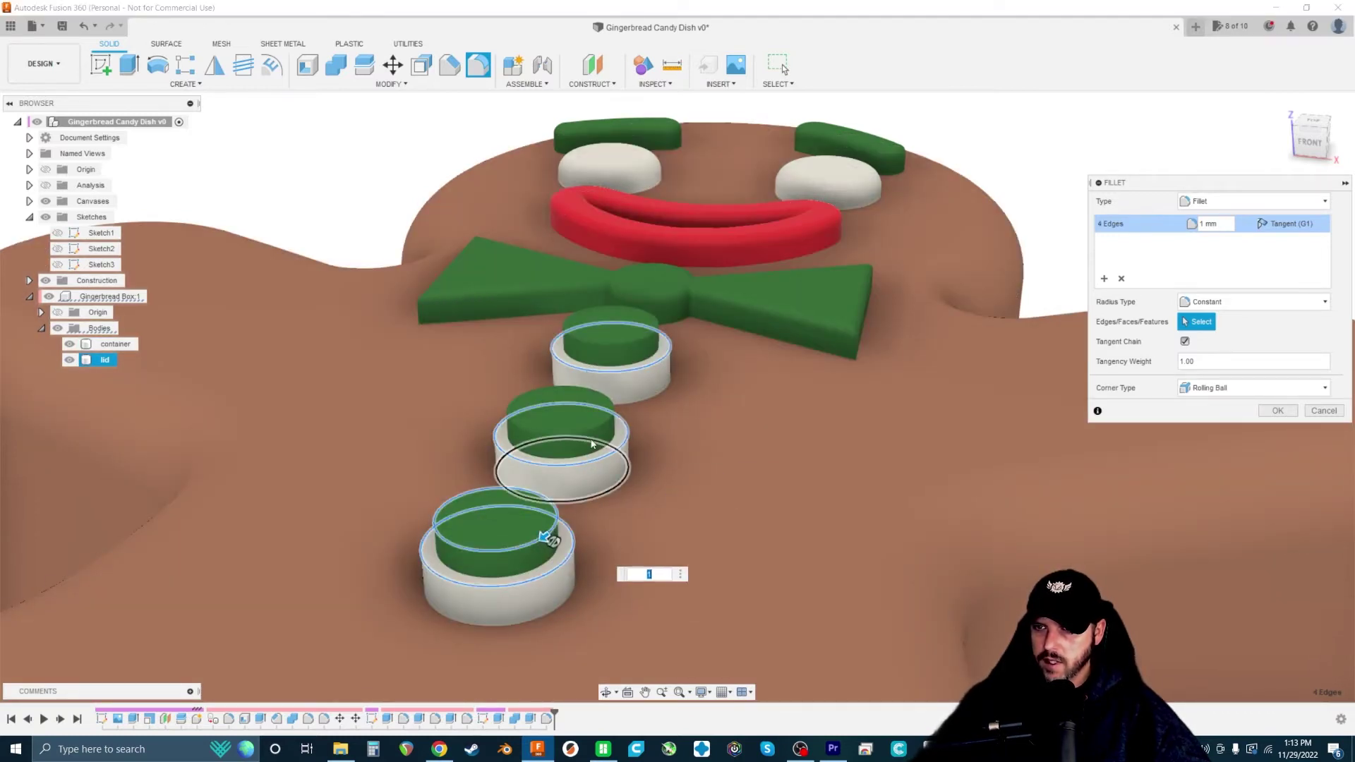
pyautogui.click(591, 432)
pyautogui.click(593, 311)
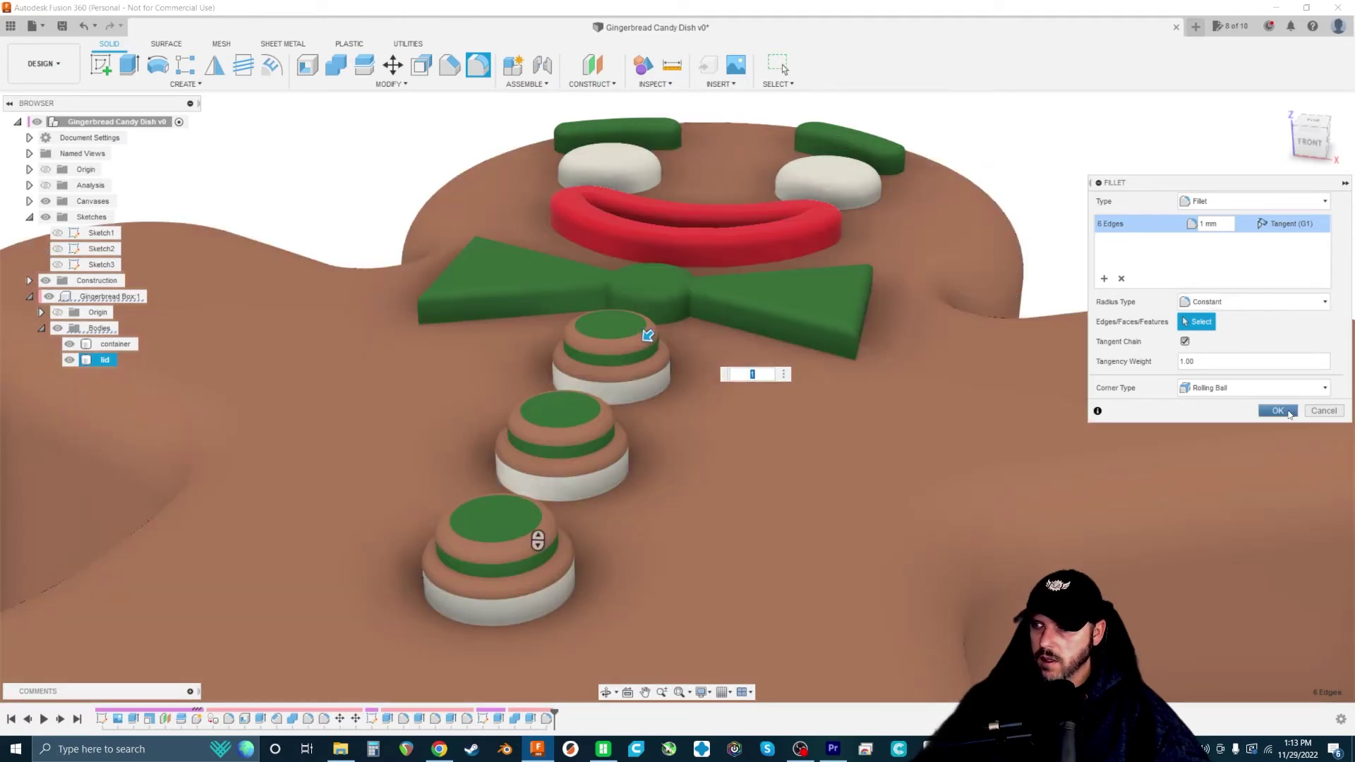
pyautogui.click(1281, 411)
# - Apply the white appearance to the rounded faces of the button bases and green to those of the raised centres
pyautogui.press('a')
pyautogui.scroll(3, 586, 421)
pyautogui.moveTo(1169, 298); pyautogui.dragTo(678, 304)
pyautogui.moveTo(1169, 298); pyautogui.dragTo(645, 494)
pyautogui.moveTo(542, 537); pyautogui.dragTo(703, 297, button='middle')
pyautogui.scroll(1, 703, 297)
pyautogui.moveTo(1169, 297); pyautogui.dragTo(706, 498)
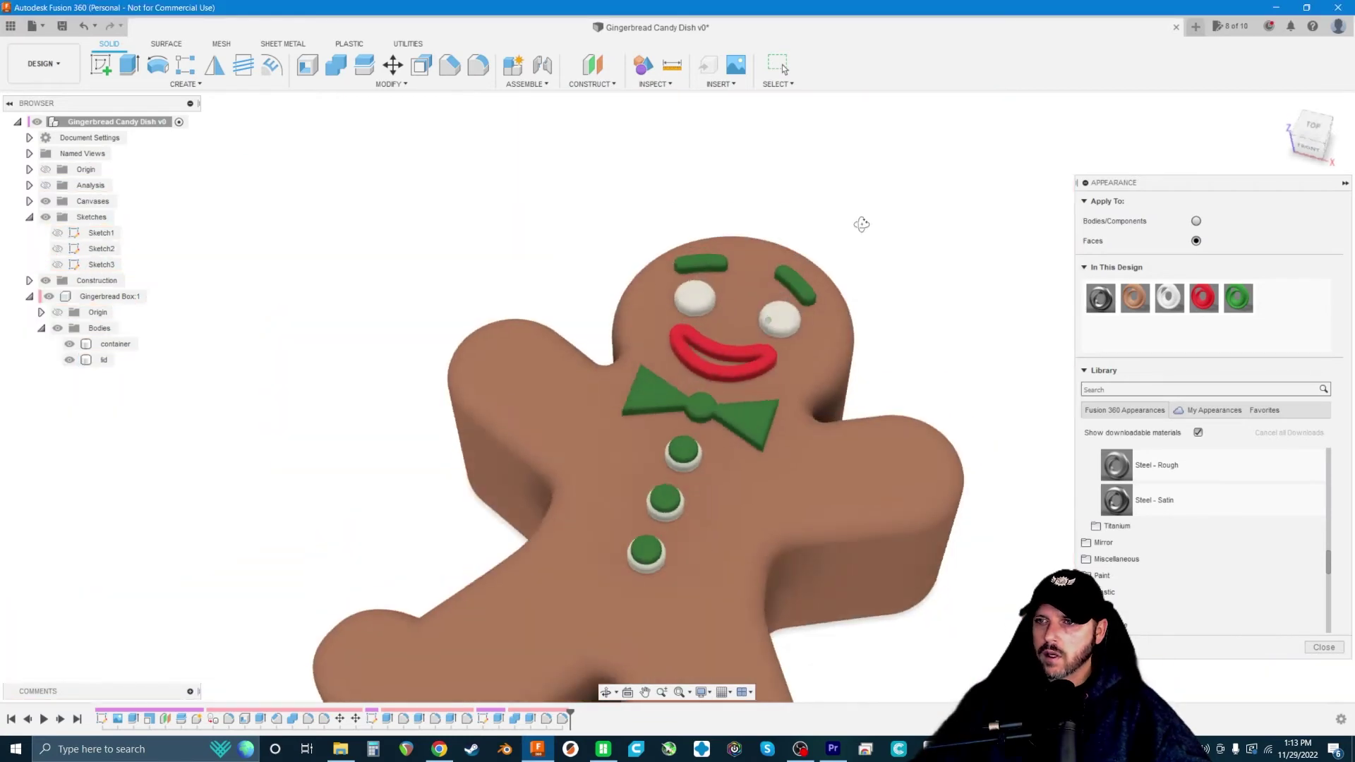
pyautogui.moveTo(862, 223)
pyautogui.keyDown('shift'); pyautogui.mouseDown(button='middle')
pyautogui.moveTo(871, 251)
pyautogui.moveTo(926, 247)
pyautogui.moveTo(859, 240)
pyautogui.mouseUp(button='middle'); pyautogui.keyUp('shift')
pyautogui.click(1322, 647)
pyautogui.scroll(-2, 886, 210)
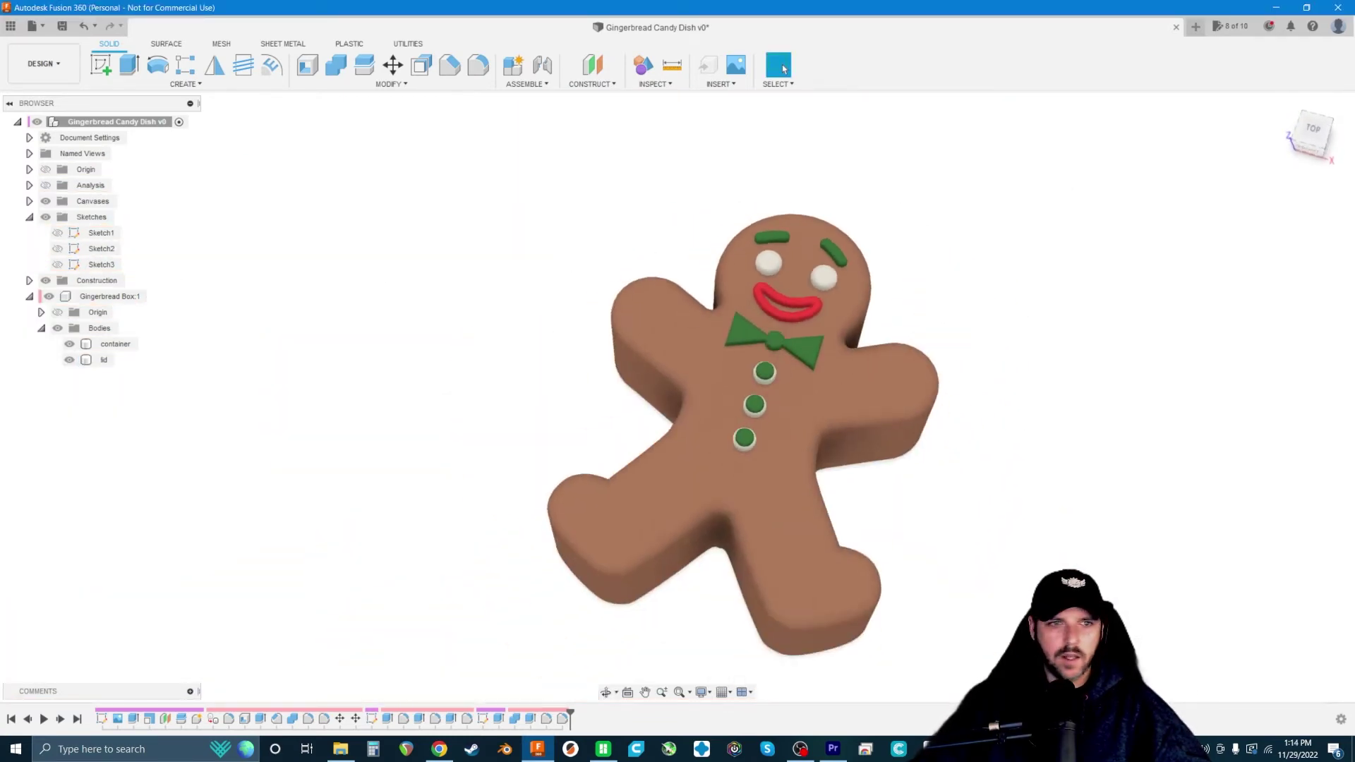
# - Bring up the reference image board and examine how the gingerbread figures are decorated
pyautogui.moveTo(0, 245); pyautogui.dragTo(701, 244, button='right')
pyautogui.scroll(-1, 696, 367)
pyautogui.scroll(-2, 697, 368)
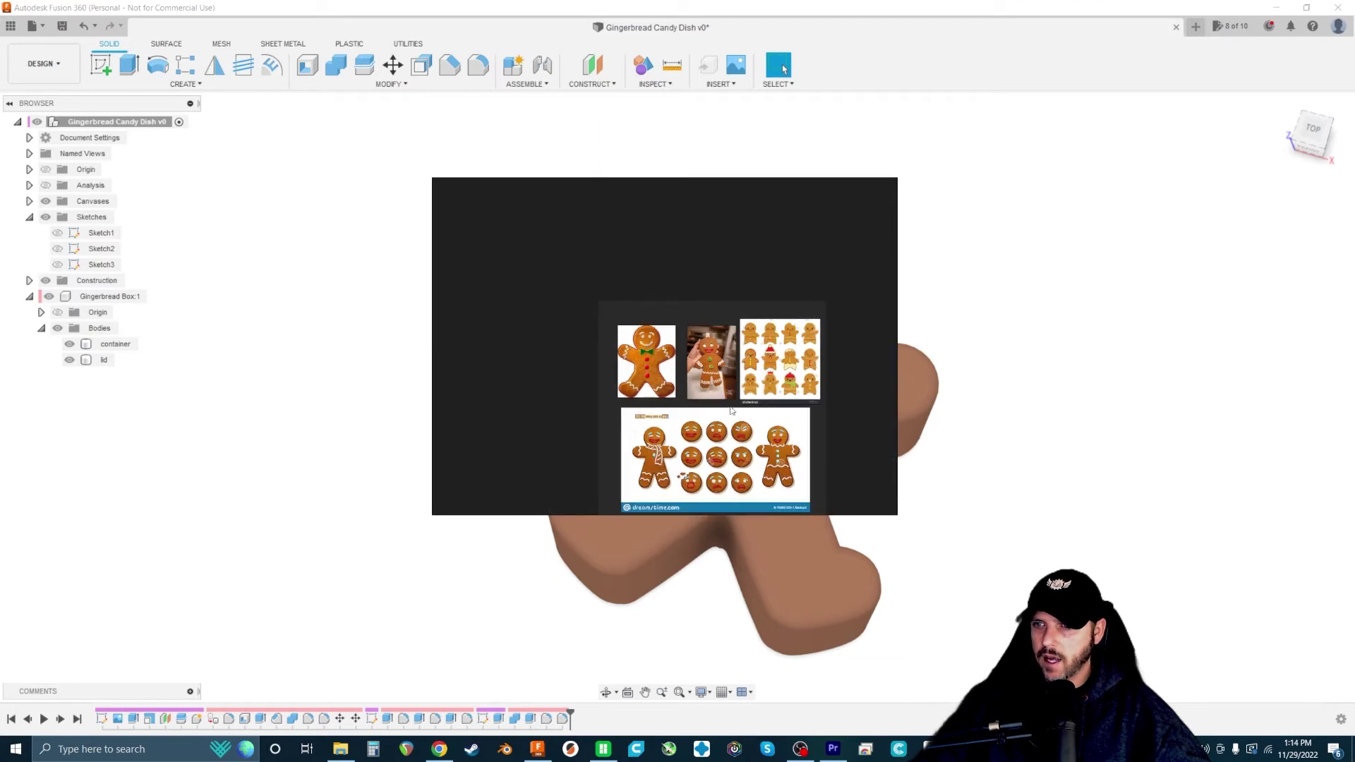
pyautogui.moveTo(733, 431); pyautogui.dragTo(697, 382, button='middle')
pyautogui.scroll(3, 697, 395)
pyautogui.scroll(2, 647, 339)
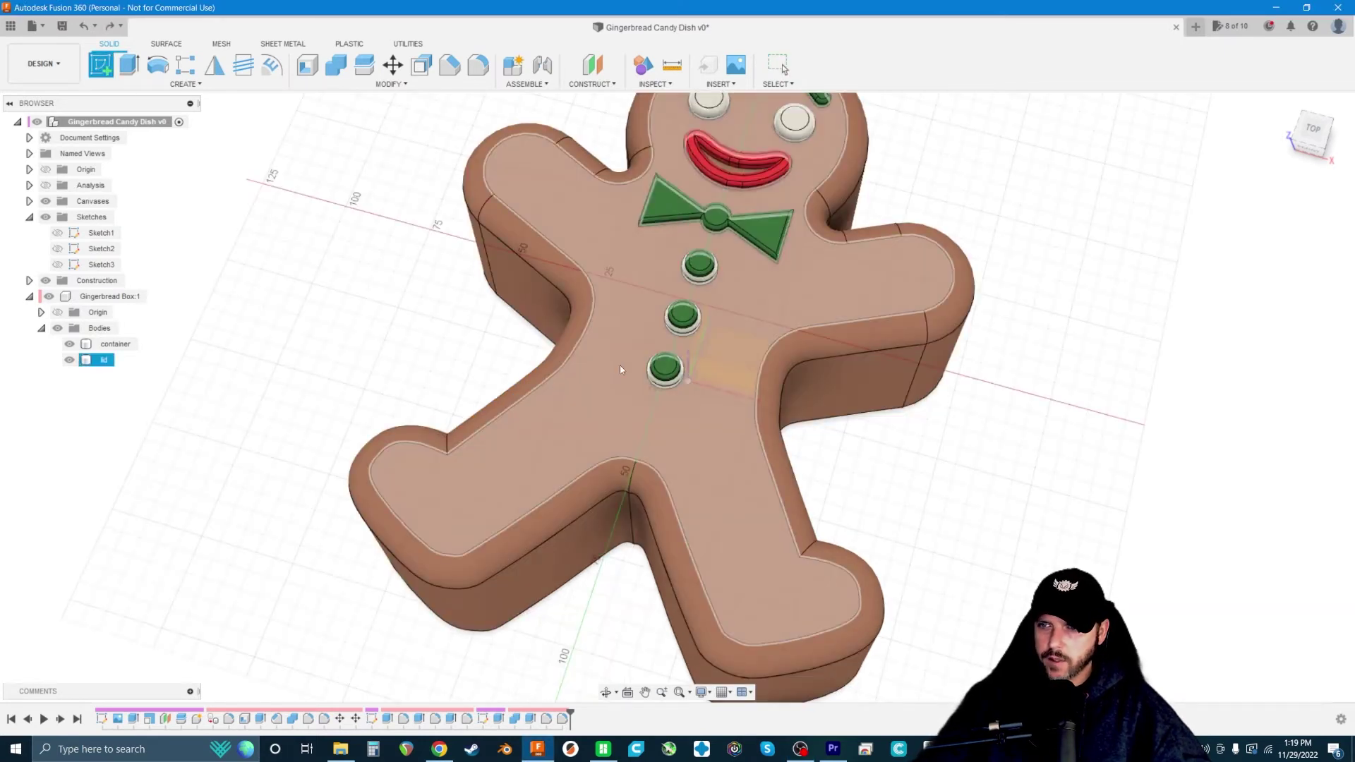
# - Start a sketch on the lid's top face and draw a vertical centre line from below the bow tie to the crotch edge
pyautogui.click(619, 365)
pyautogui.scroll(2, 775, 437)
pyautogui.scroll(-3, 695, 437)
pyautogui.press('l')
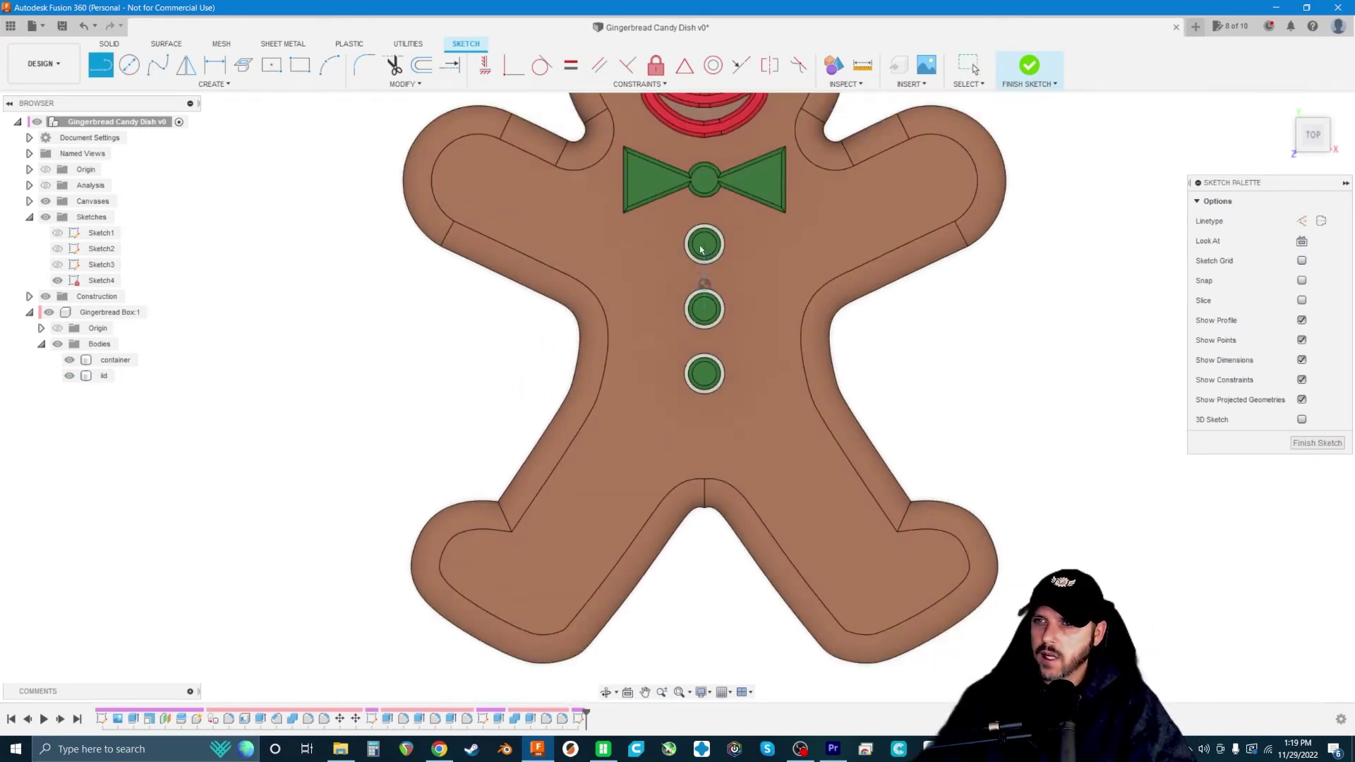
pyautogui.click(705, 205)
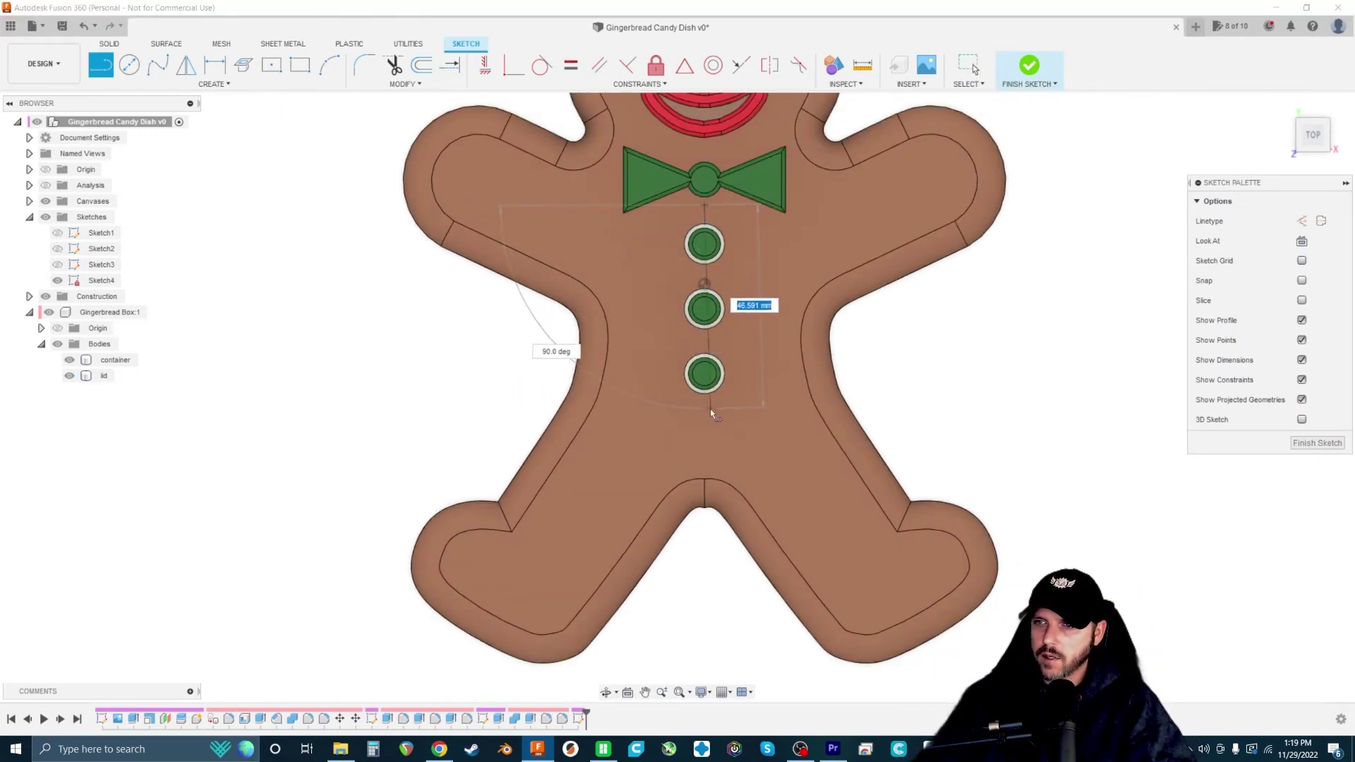
pyautogui.doubleClick(706, 477)
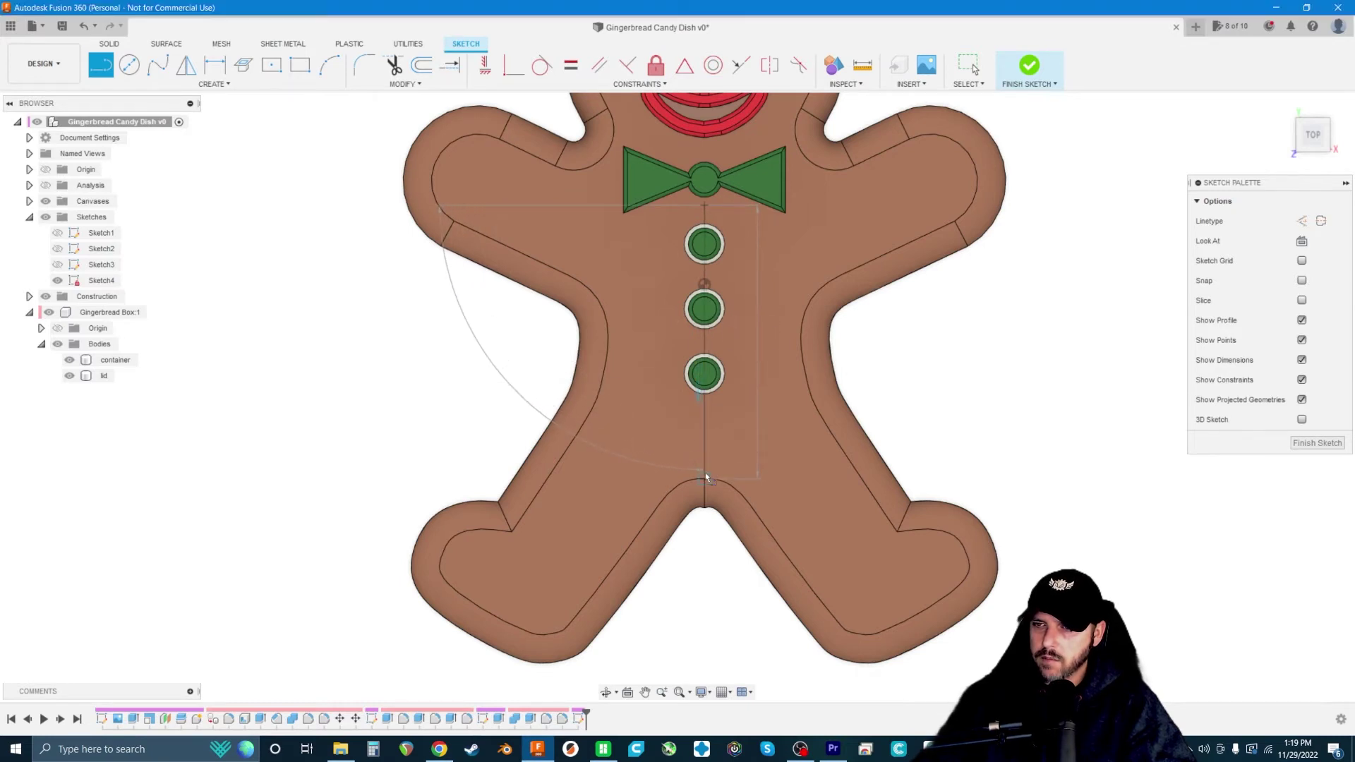
# - Sketch a wavy fit point spline below the lowest button, running from near one side of the waist to the centre line
pyautogui.scroll(5, 701, 436)
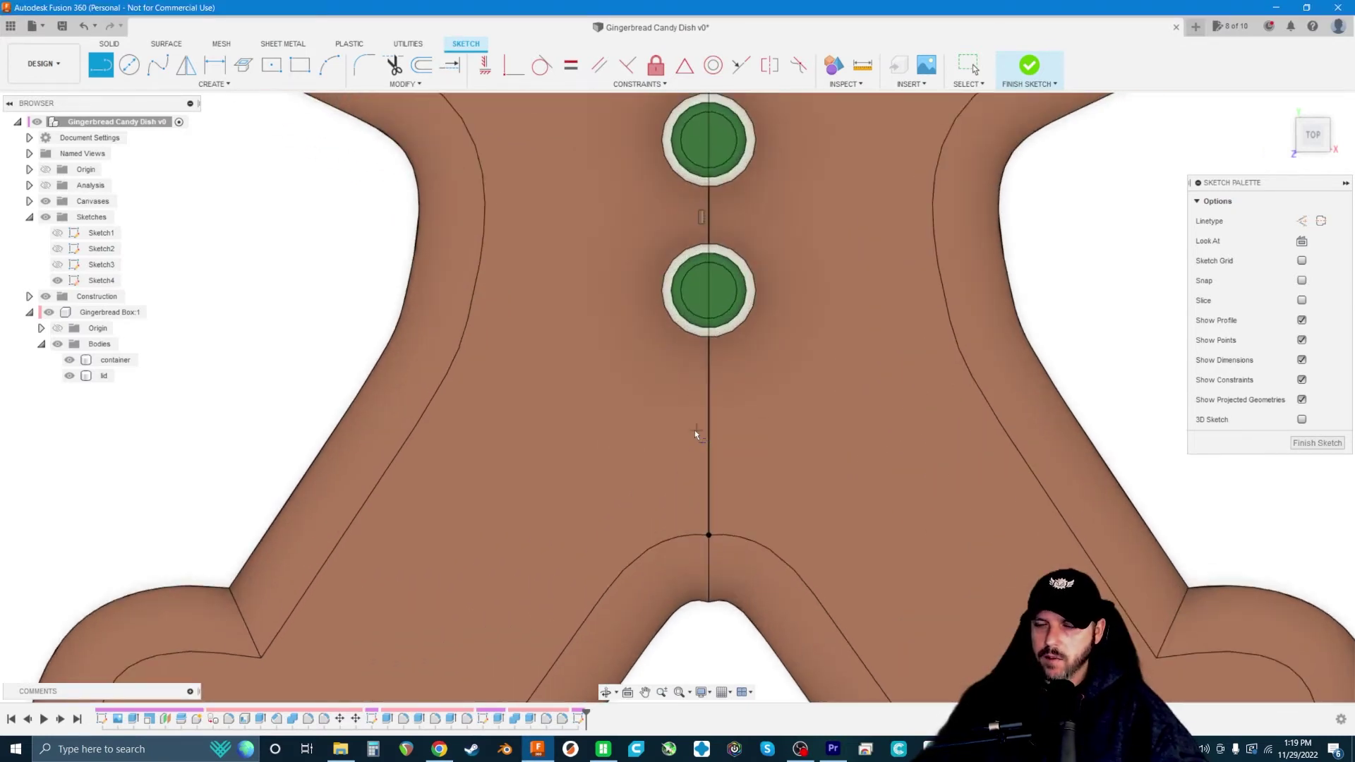
pyautogui.scroll(1, 698, 397)
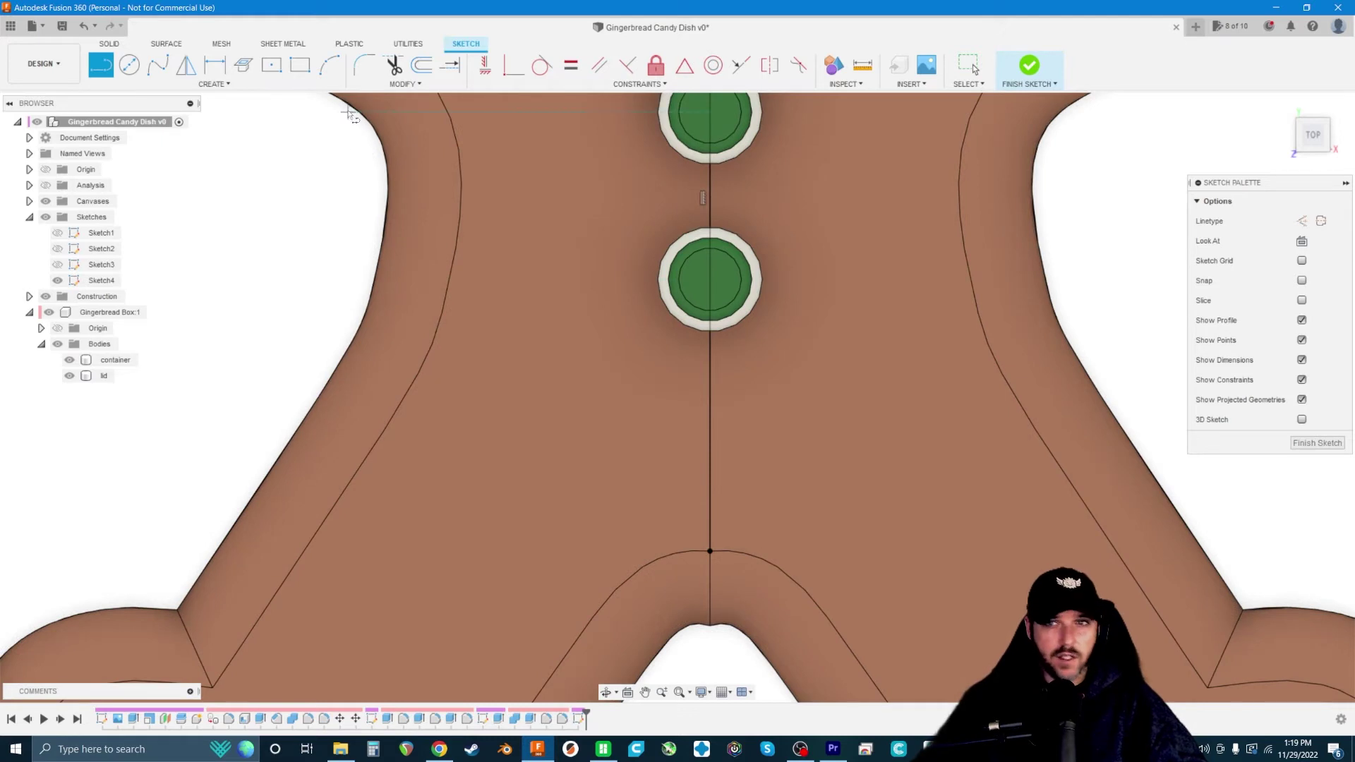
pyautogui.click(158, 65)
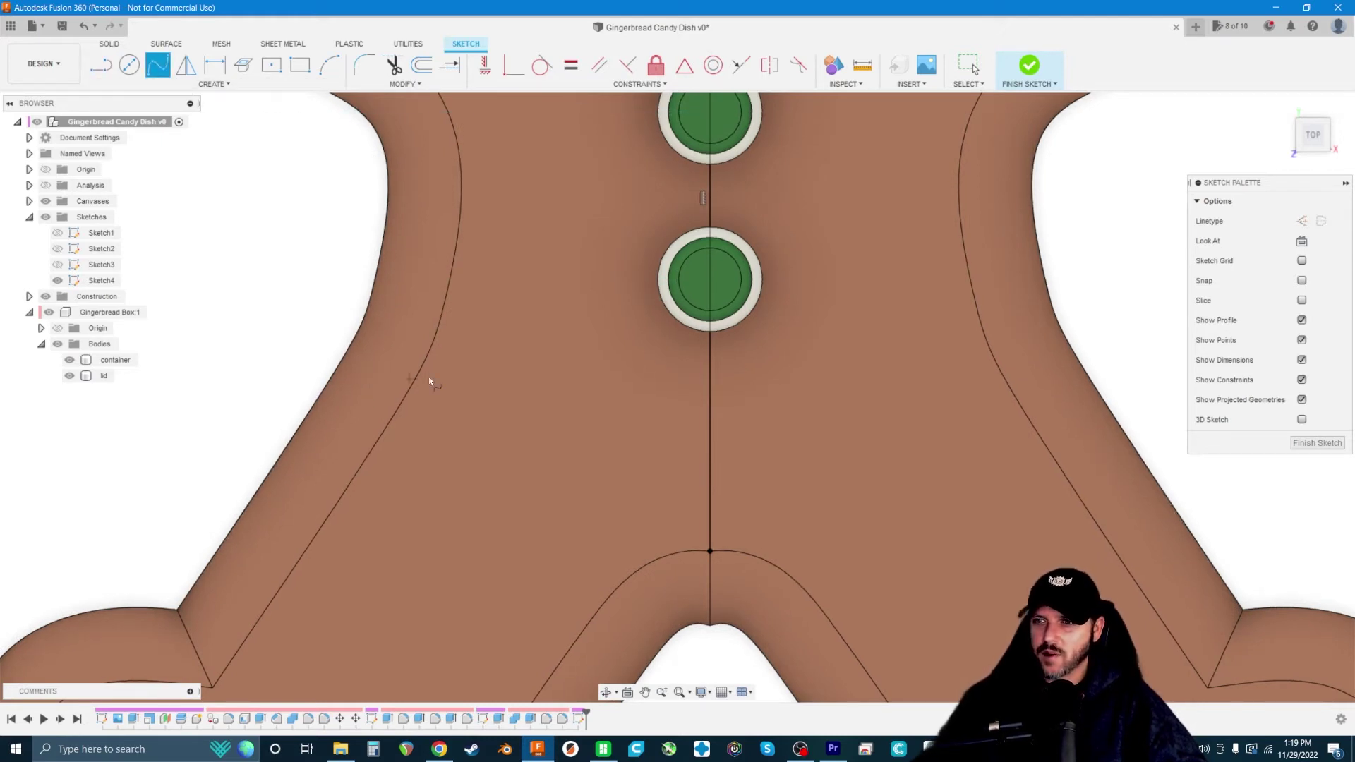
pyautogui.scroll(2, 471, 394)
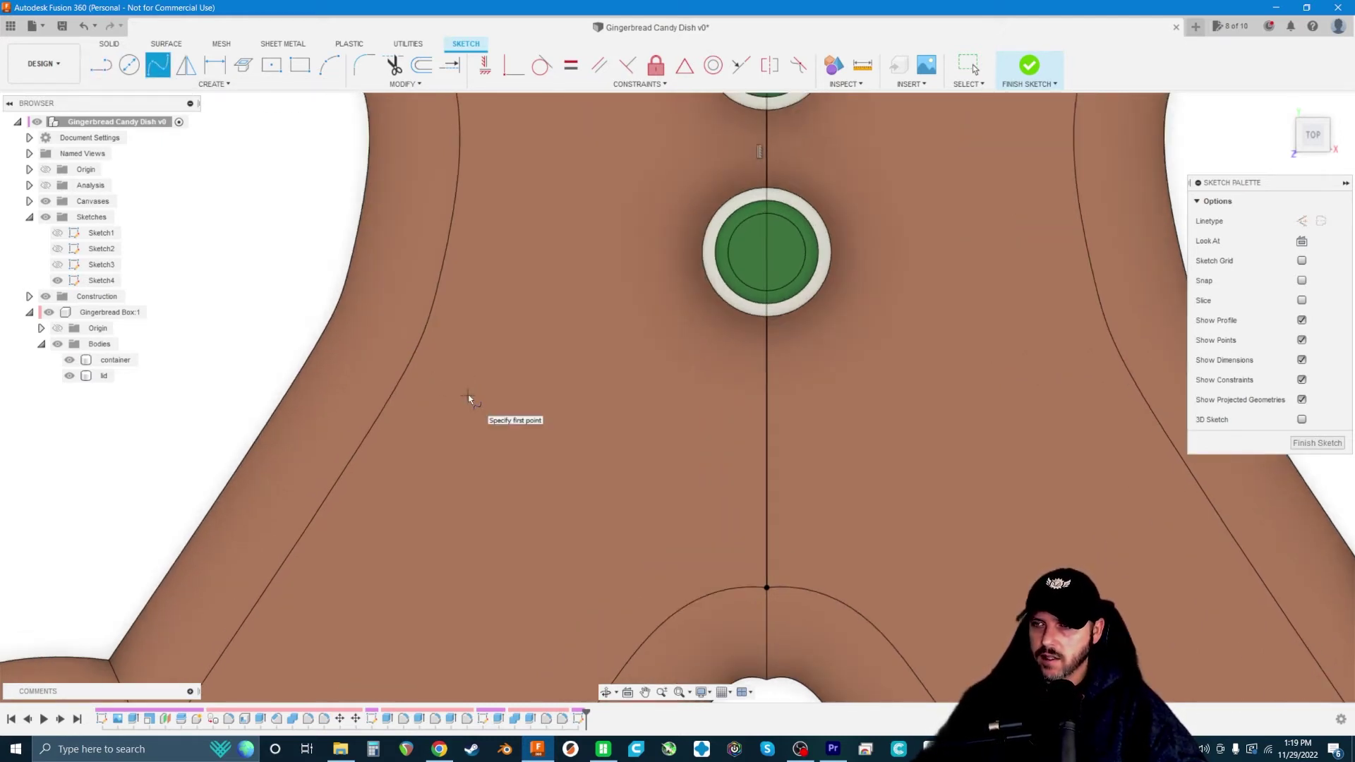
pyautogui.click(436, 378)
pyautogui.click(455, 362)
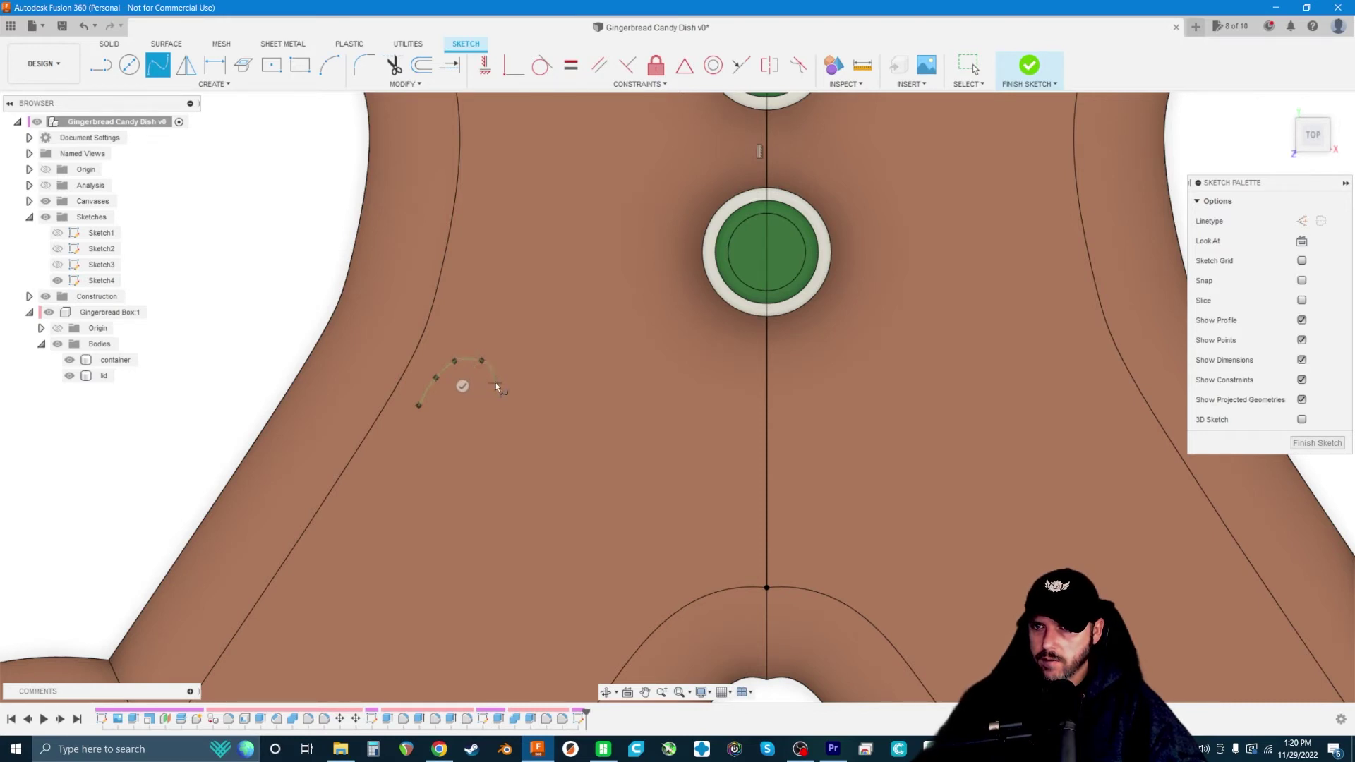
pyautogui.click(506, 405)
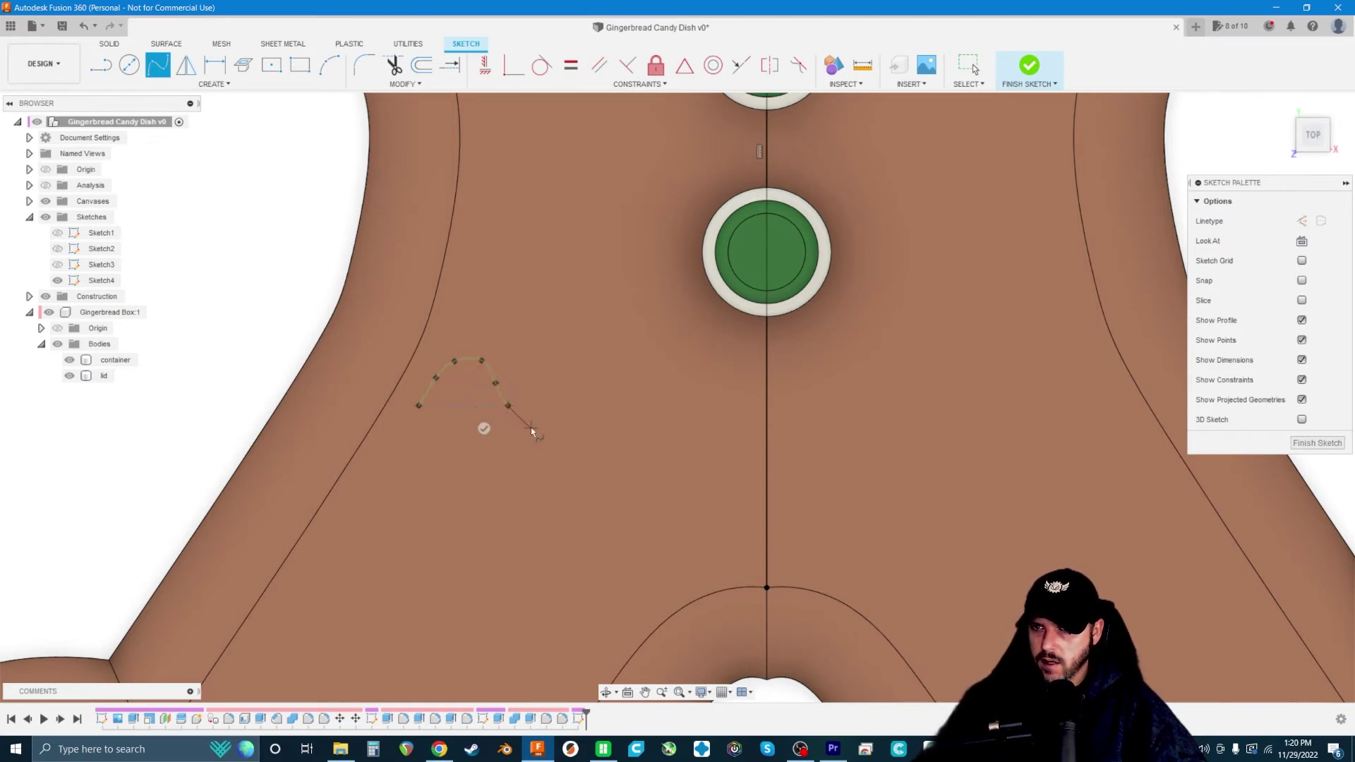
pyautogui.click(532, 429)
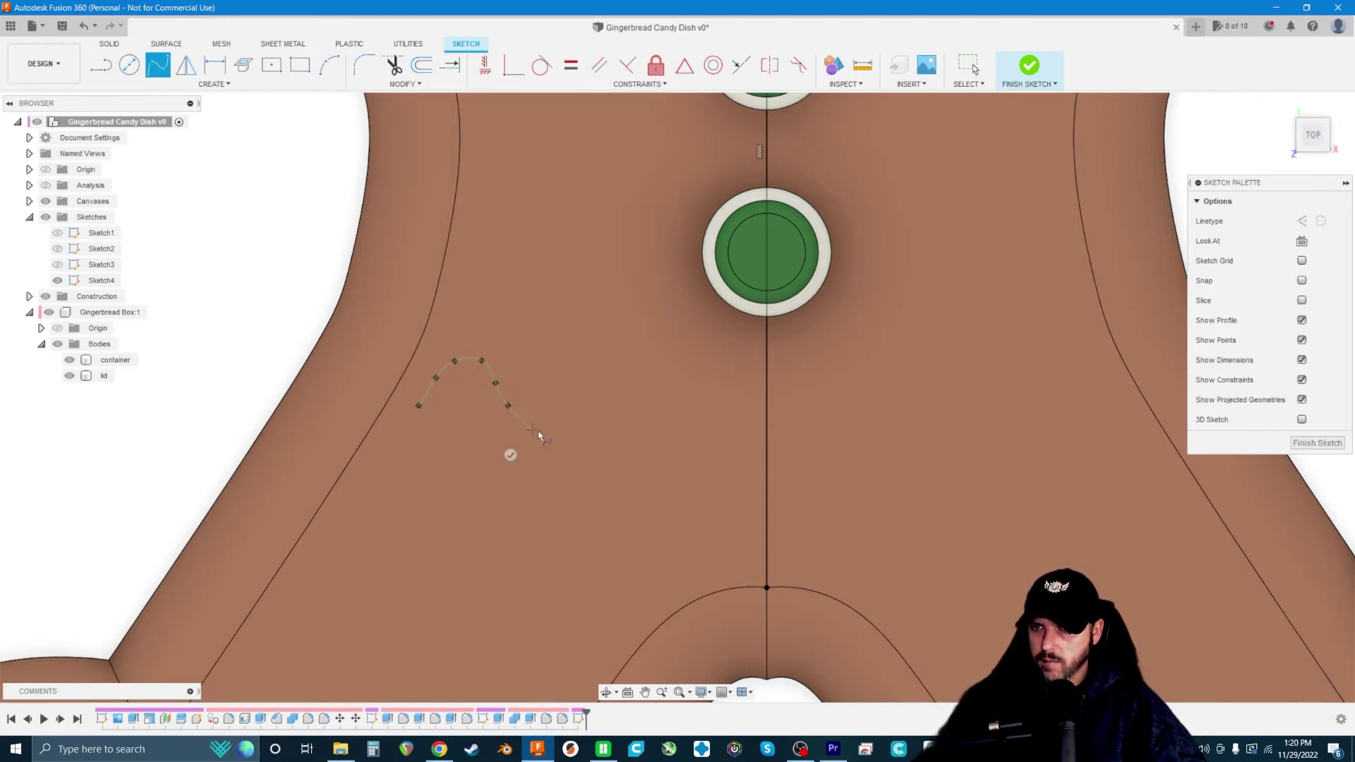
pyautogui.click(579, 405)
pyautogui.click(595, 379)
pyautogui.click(605, 356)
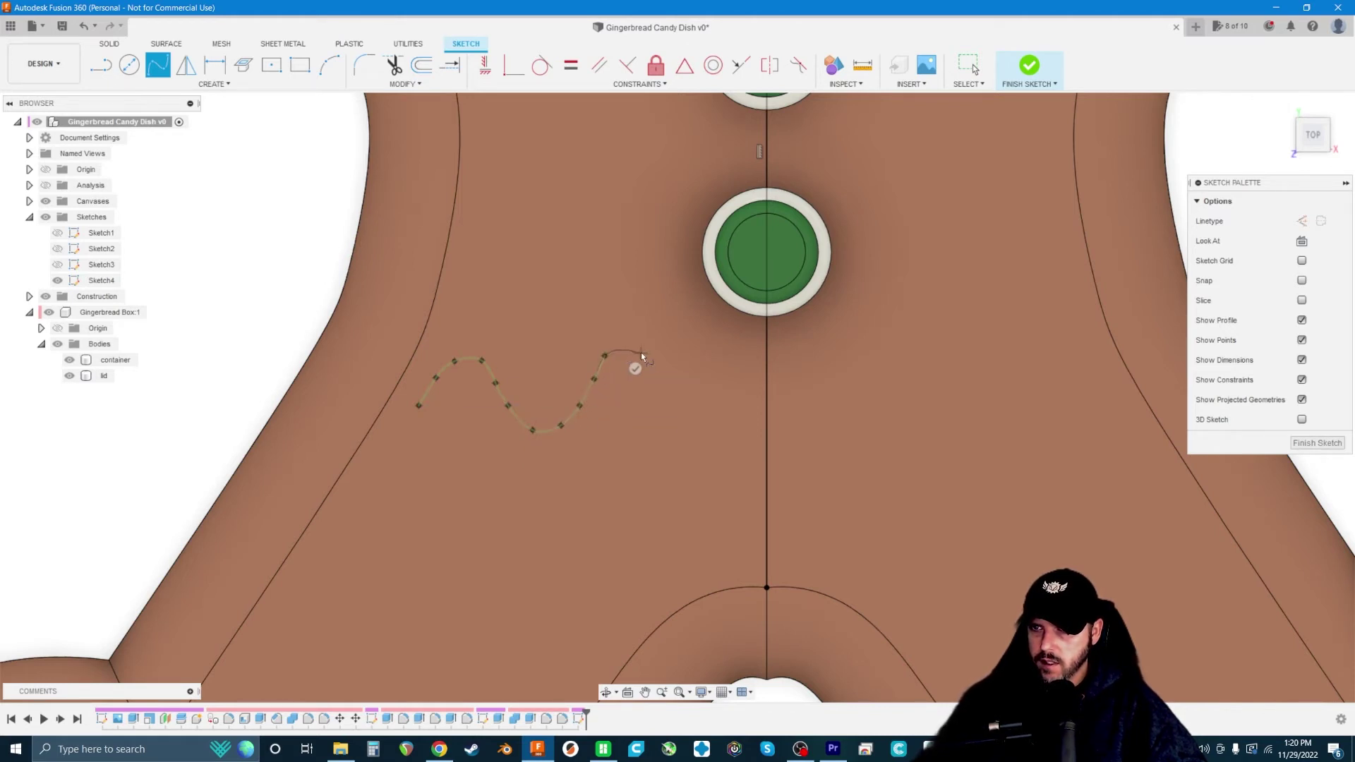
pyautogui.click(632, 353)
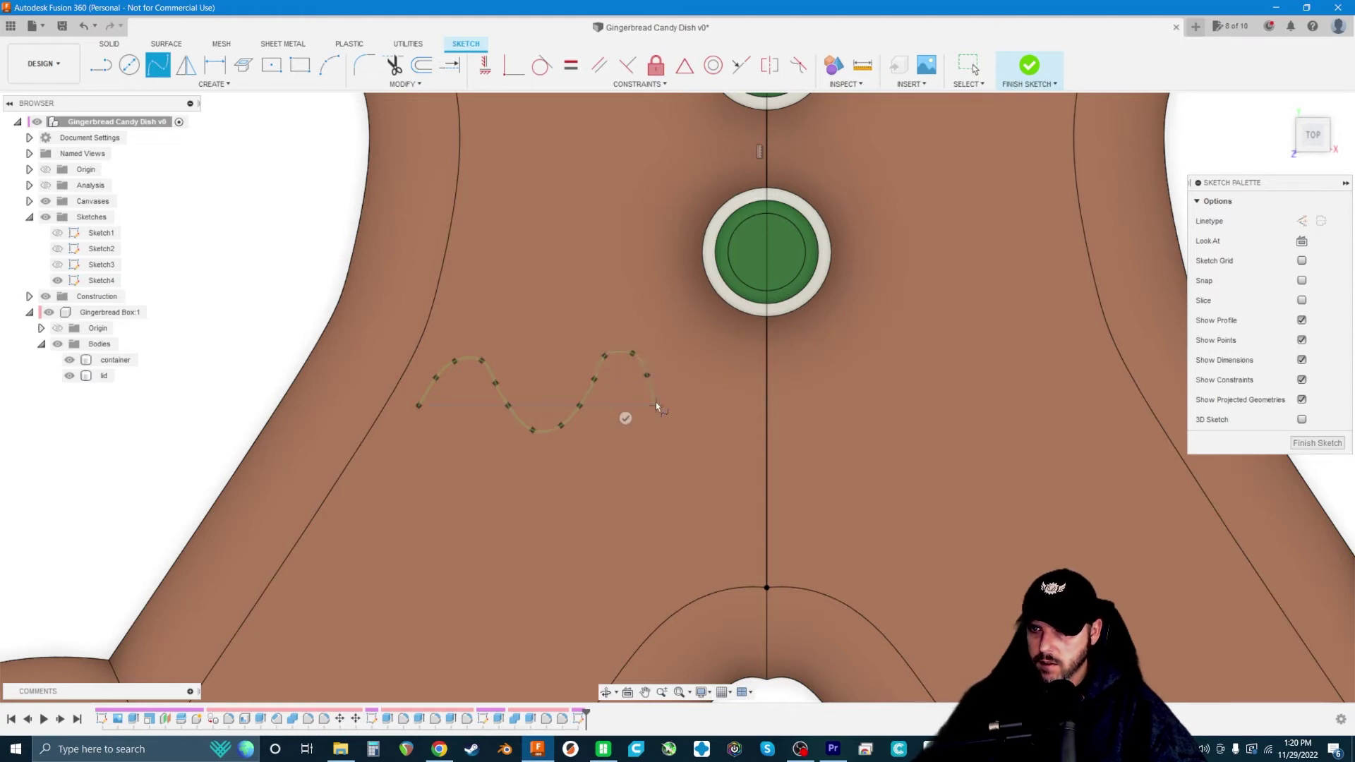
pyautogui.click(671, 425)
pyautogui.click(698, 428)
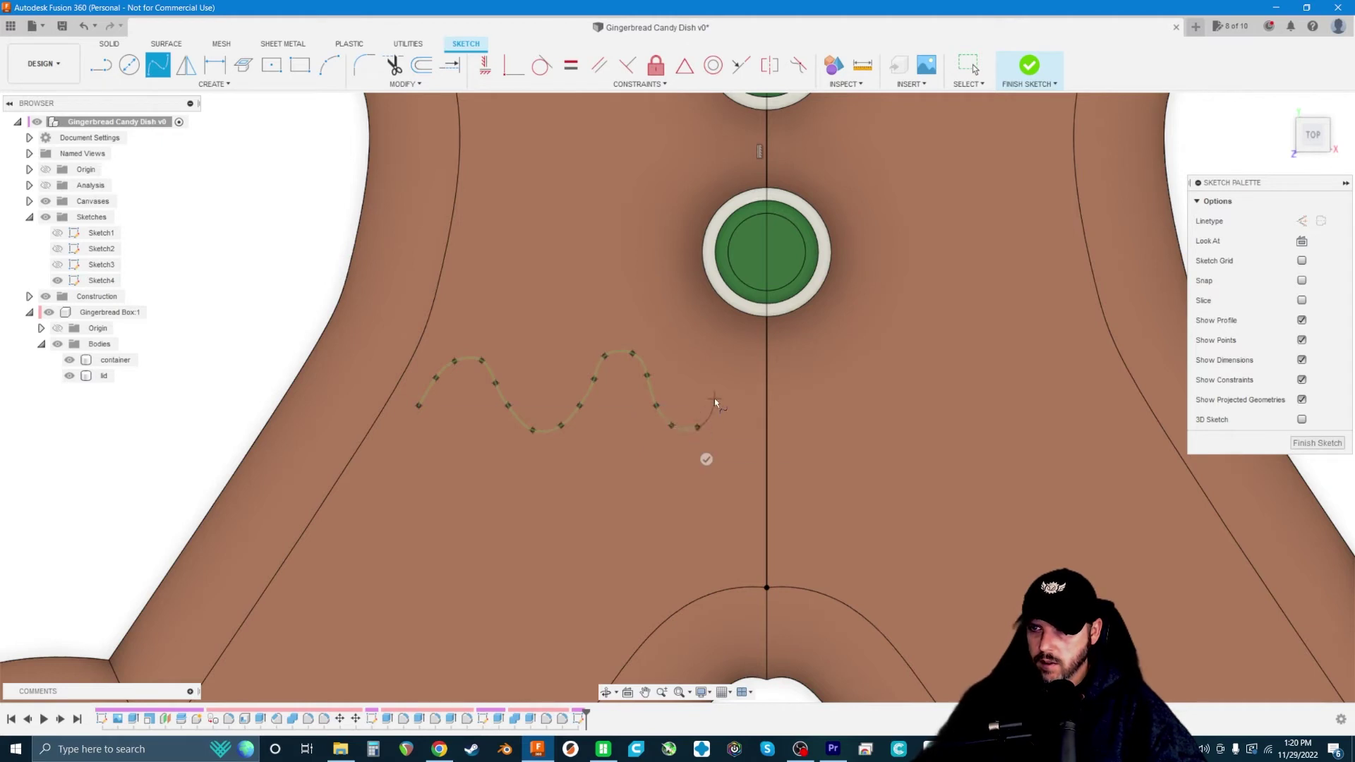
pyautogui.click(734, 362)
pyautogui.click(766, 348)
pyautogui.click(771, 381)
pyautogui.press('Escape')
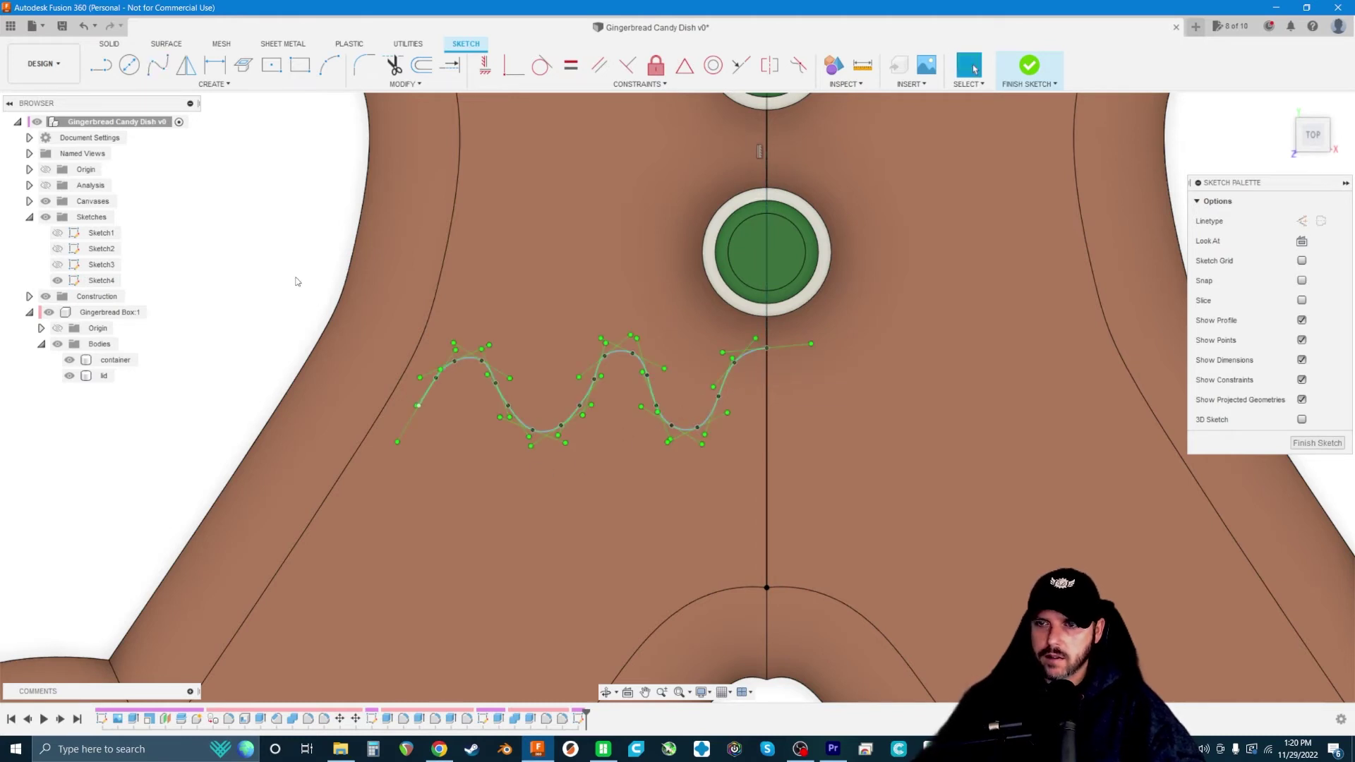
# - Mirror the wavy spline across the vertical centre line
pyautogui.click(186, 65)
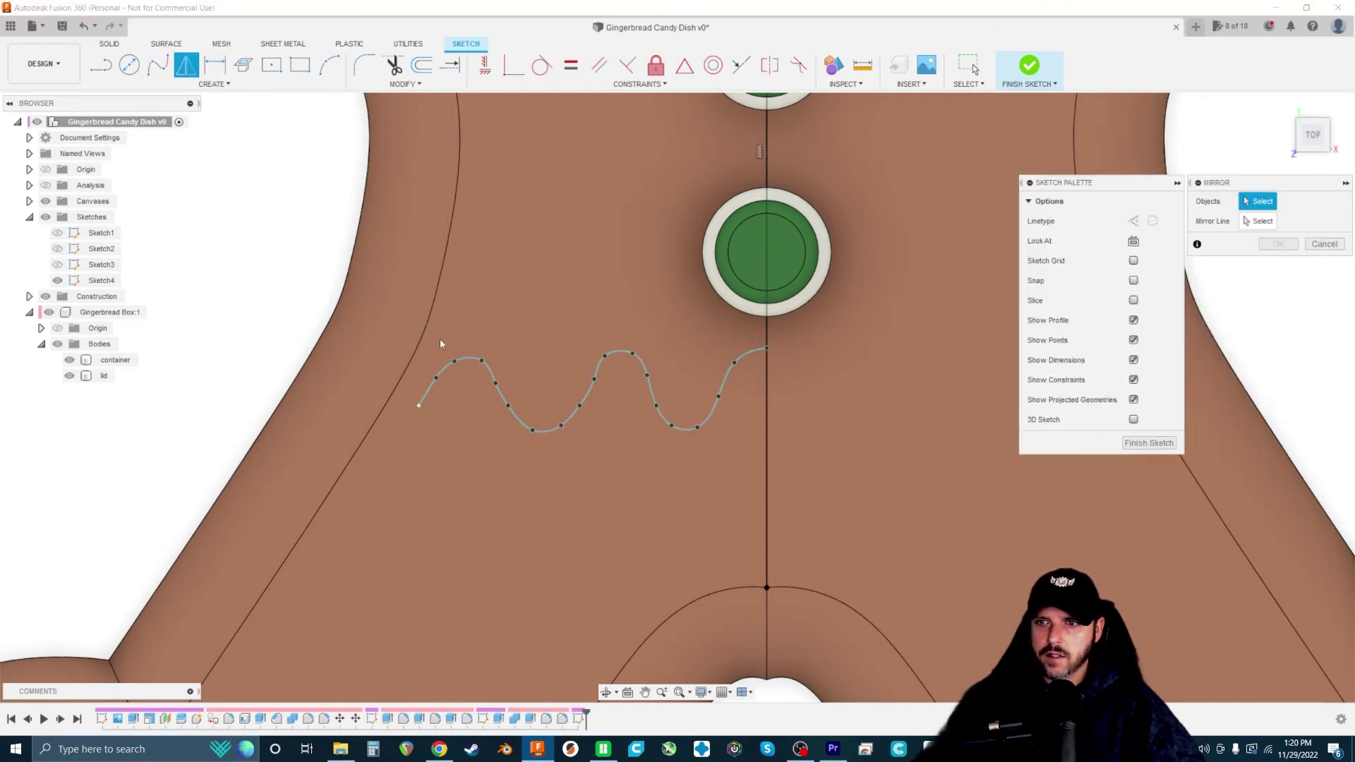
pyautogui.click(480, 360)
pyautogui.scroll(-3, 996, 253)
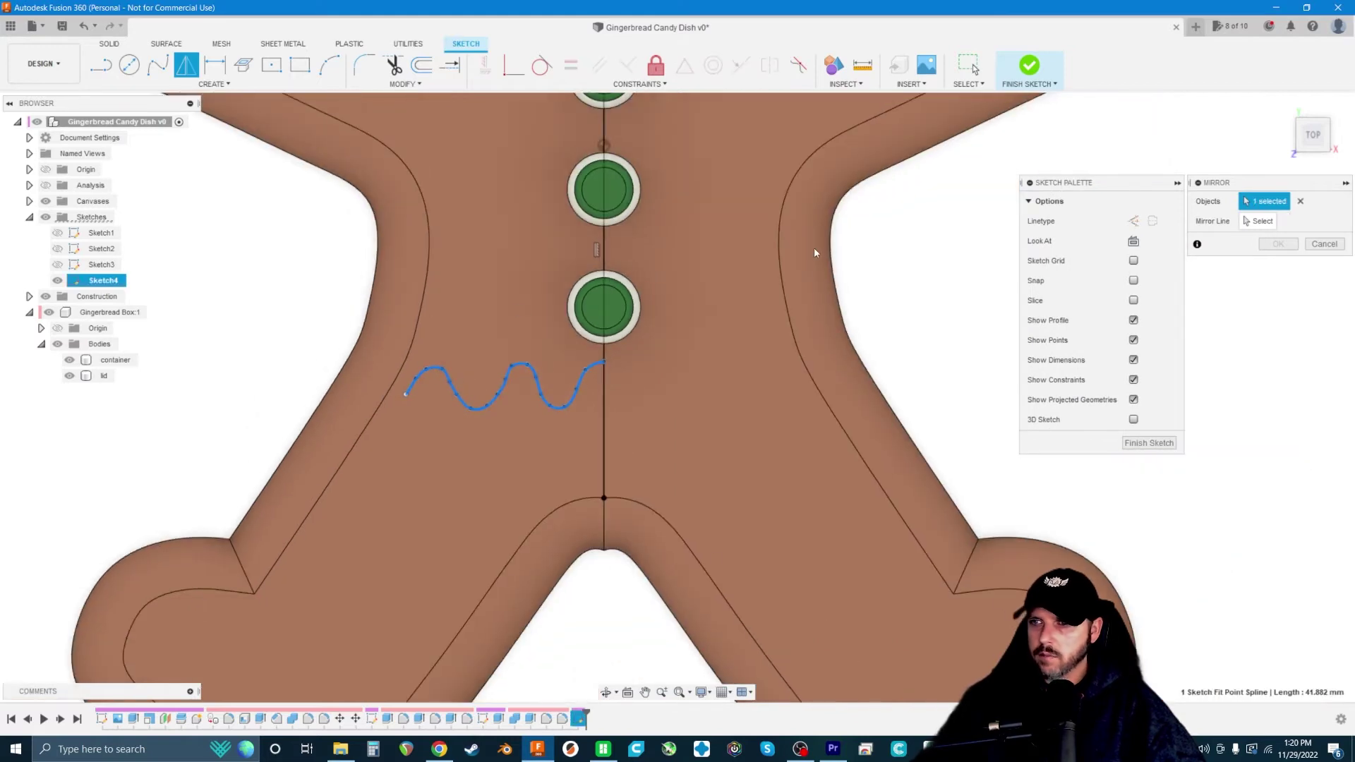
pyautogui.click(1272, 222)
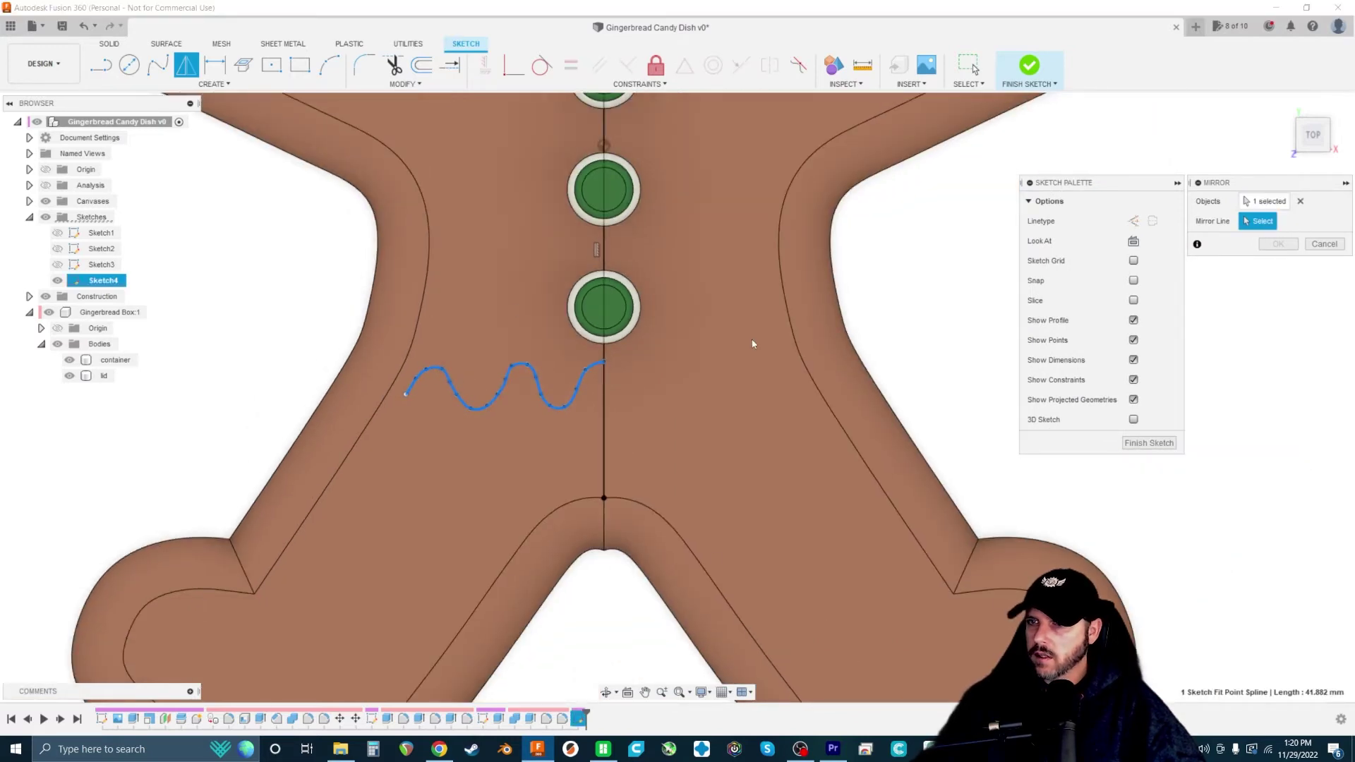
pyautogui.click(602, 371)
pyautogui.click(1278, 243)
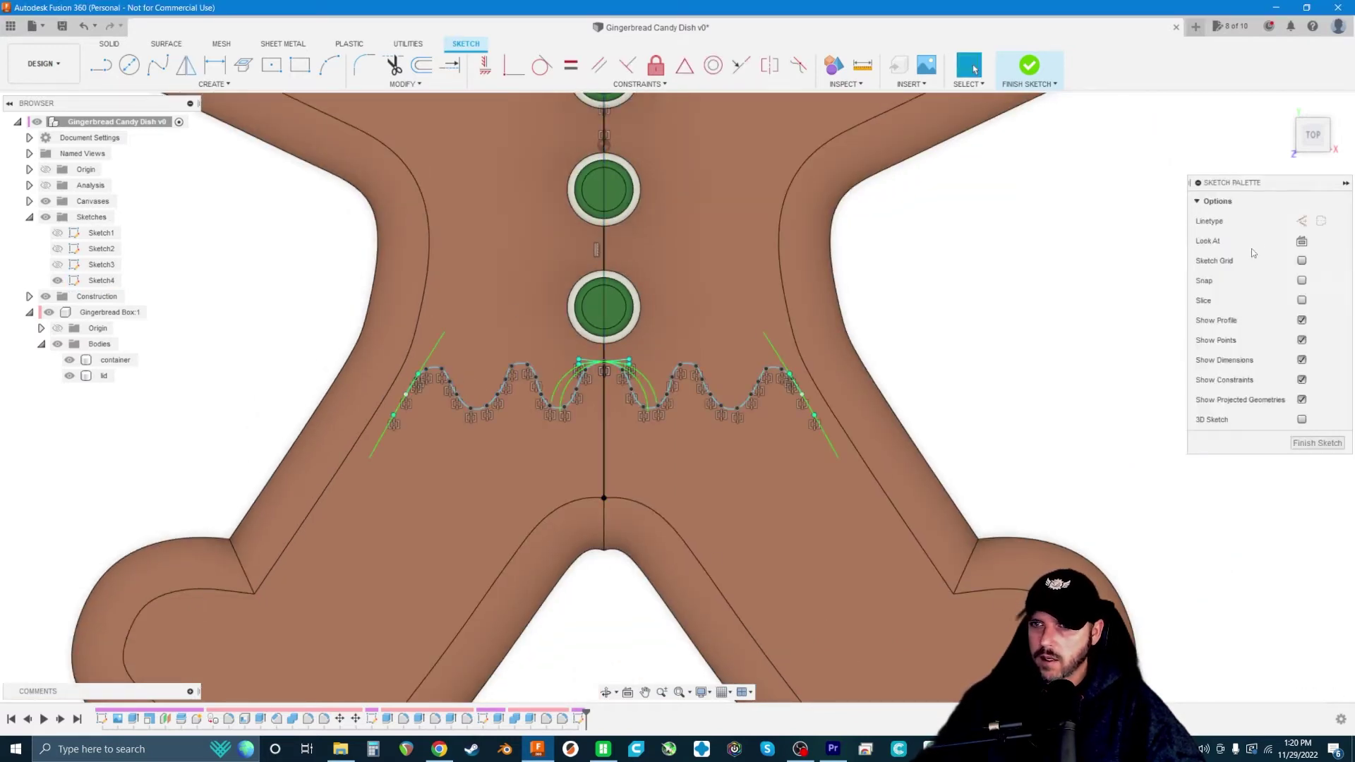
pyautogui.click(943, 333)
# - Try to add a copy of both wavy splines directly below the originals, then undo it
pyautogui.scroll(3, 935, 329)
pyautogui.scroll(-2, 1082, 308)
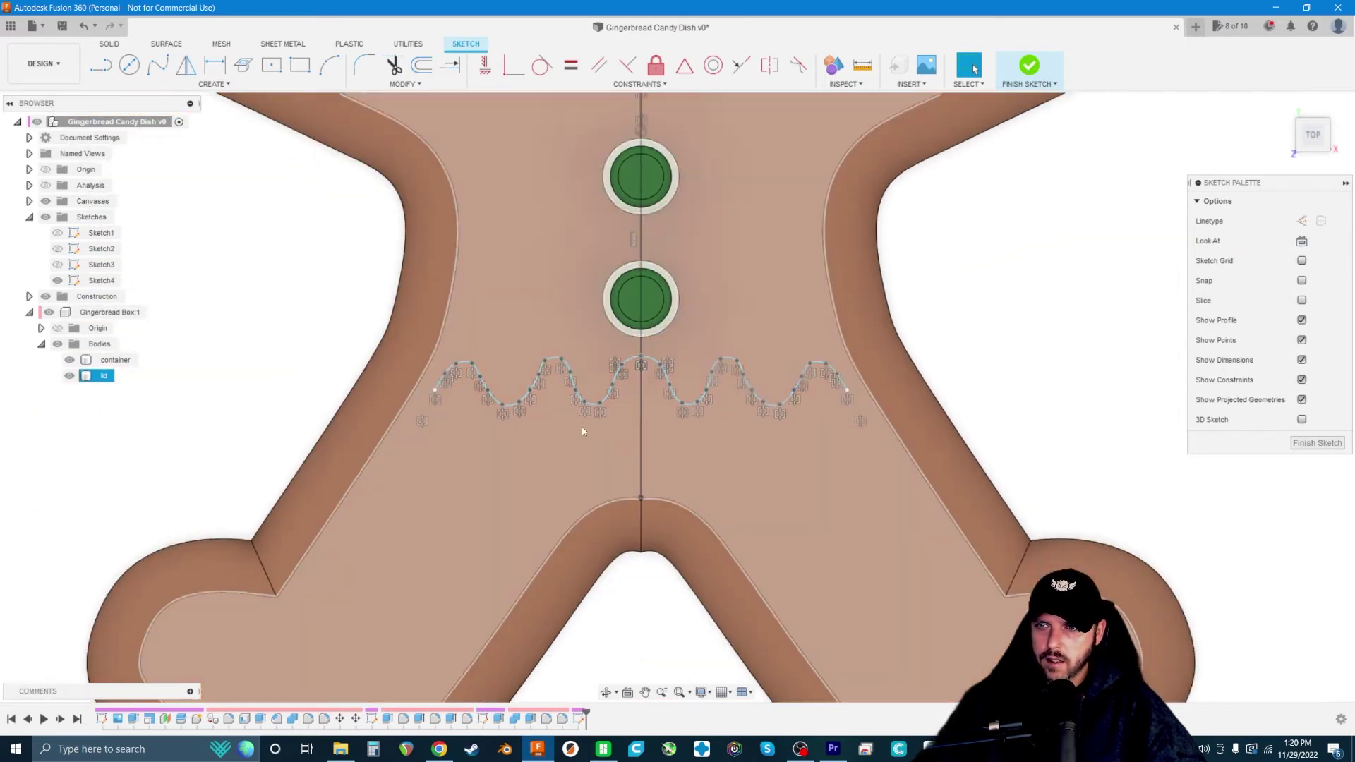
pyautogui.scroll(2, 569, 426)
pyautogui.click(559, 371)
pyautogui.click(573, 357)
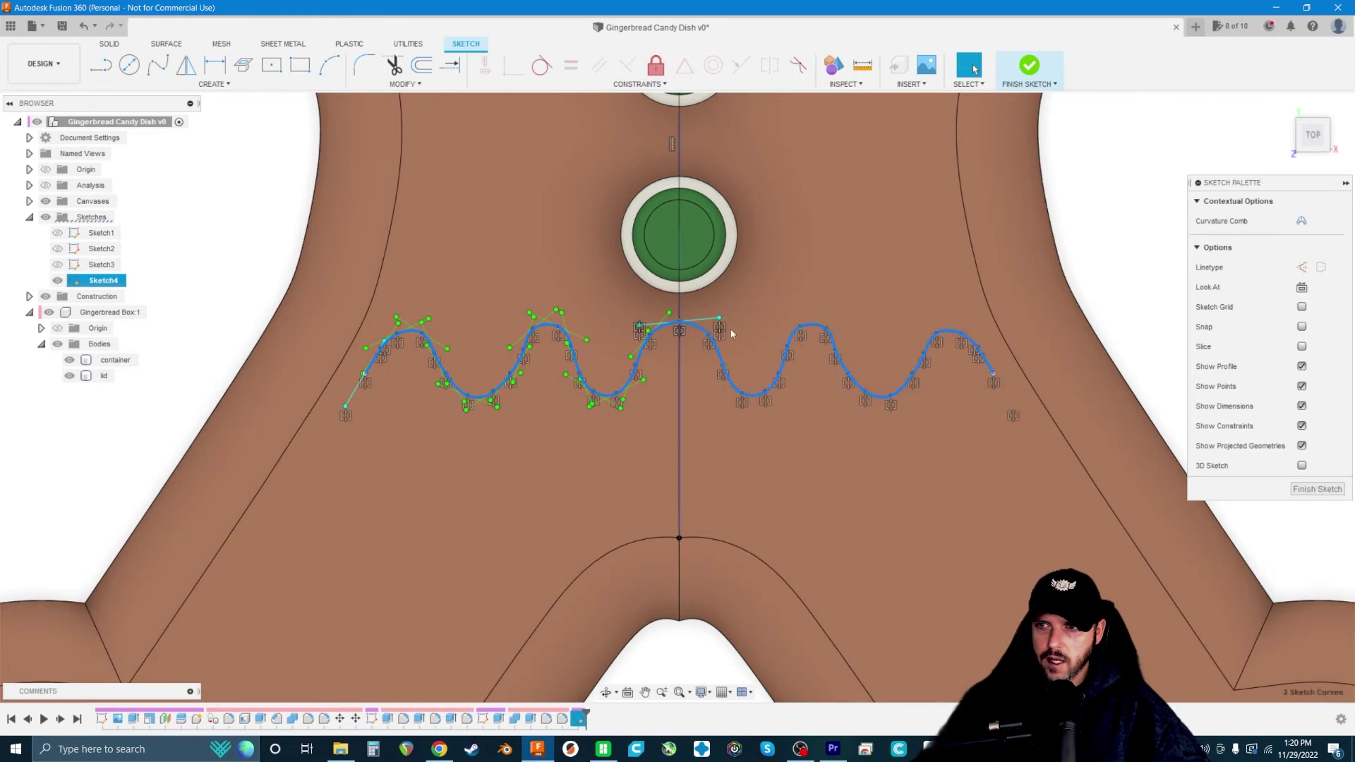
pyautogui.keyDown('shift'); pyautogui.click(703, 332); pyautogui.keyUp('shift')
pyautogui.press('m')
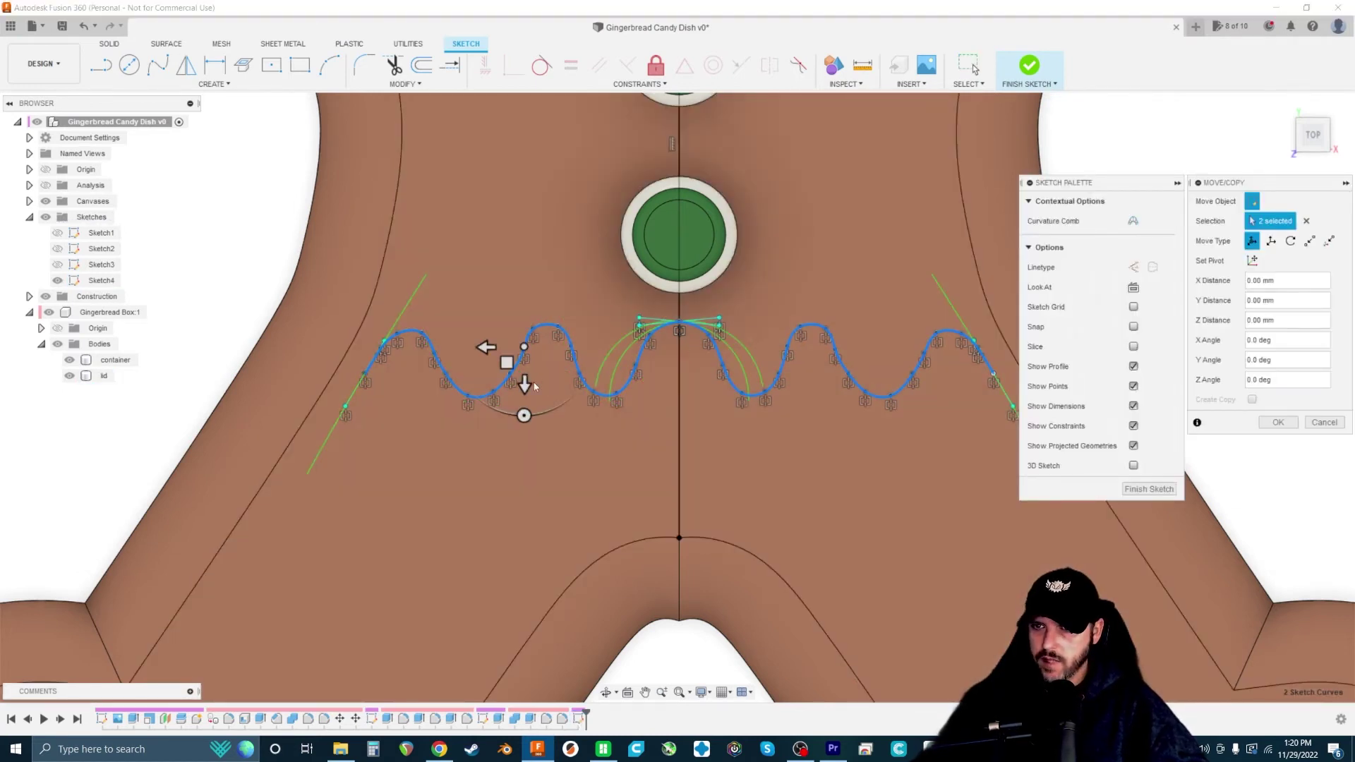
pyautogui.moveTo(520, 375); pyautogui.dragTo(524, 454)
pyautogui.click(1279, 422)
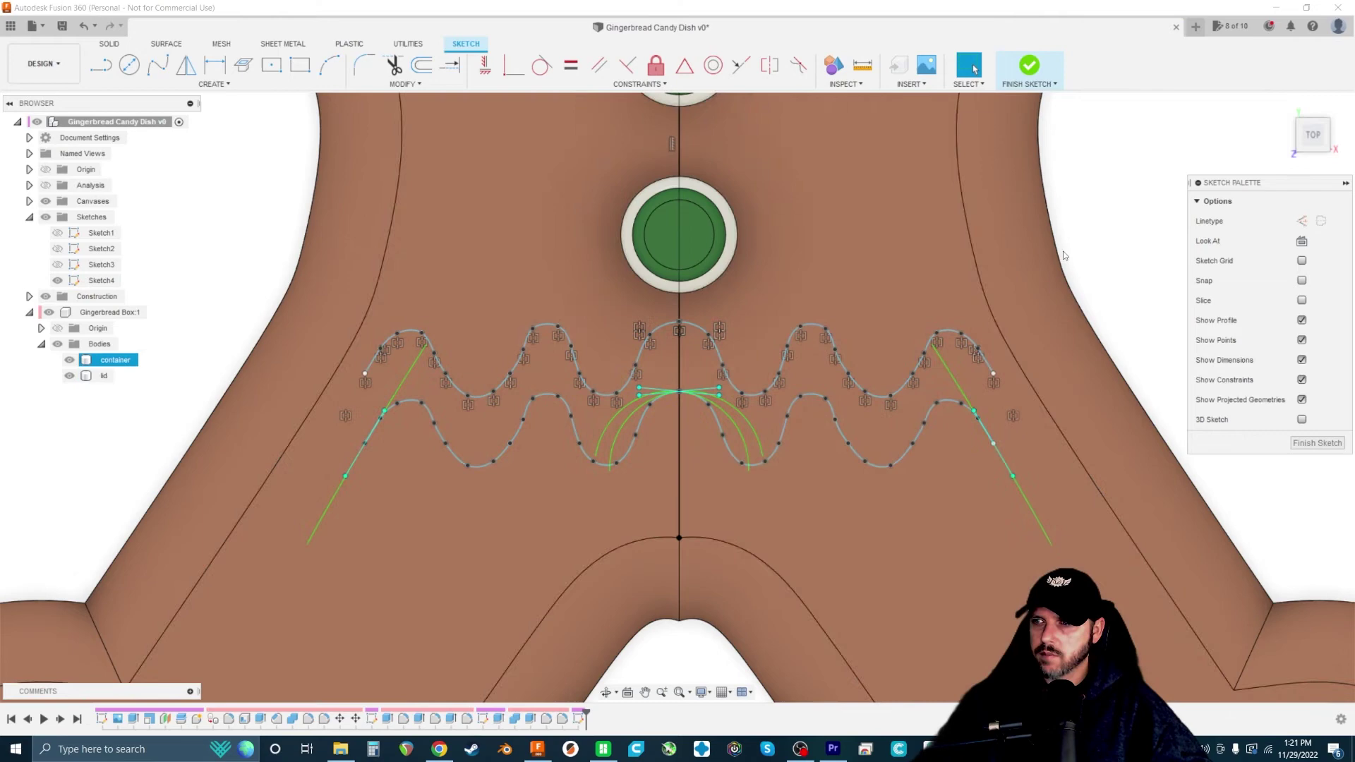
pyautogui.click(1085, 235)
pyautogui.hotkey('ctrl', 'z')
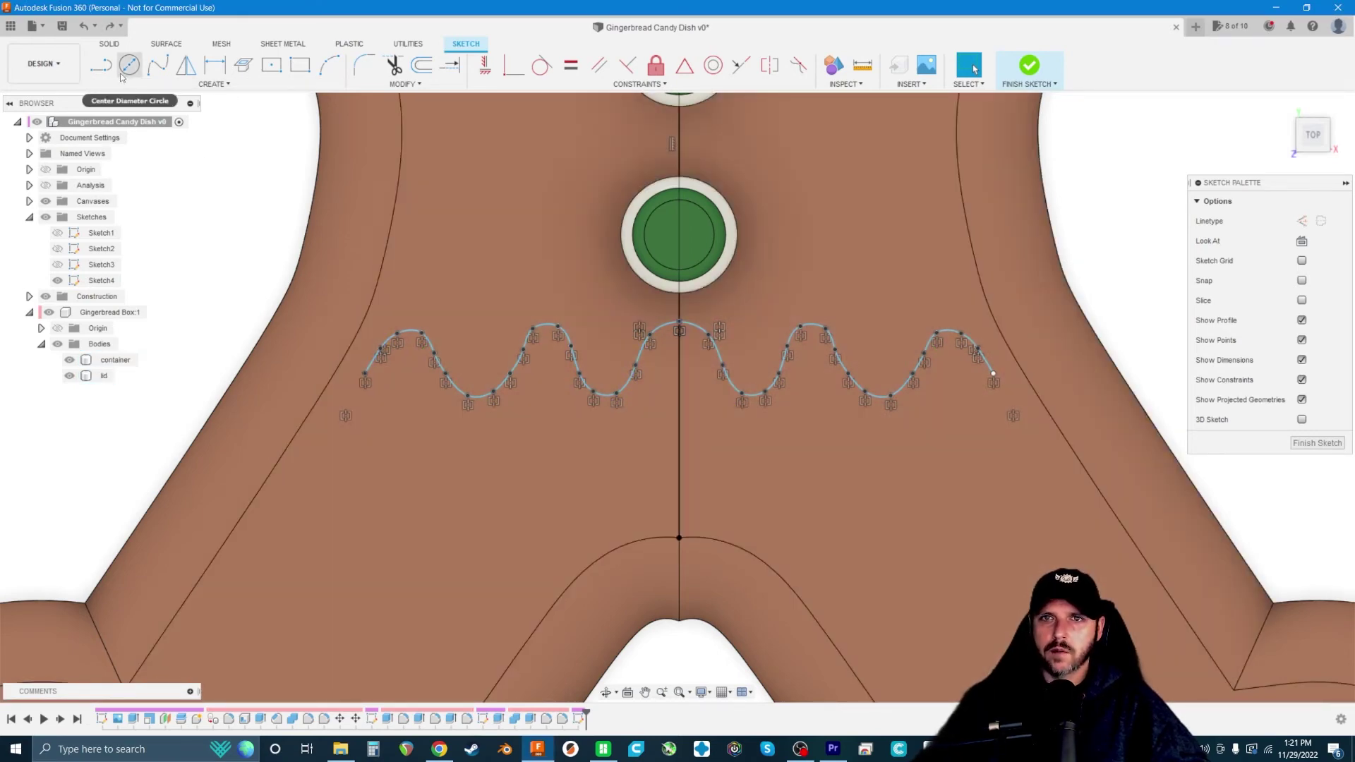
# - Sketch a second wavy fit point spline about 40 mm long beneath the left-hand wave, from its outer end to the centre line
pyautogui.click(124, 70)
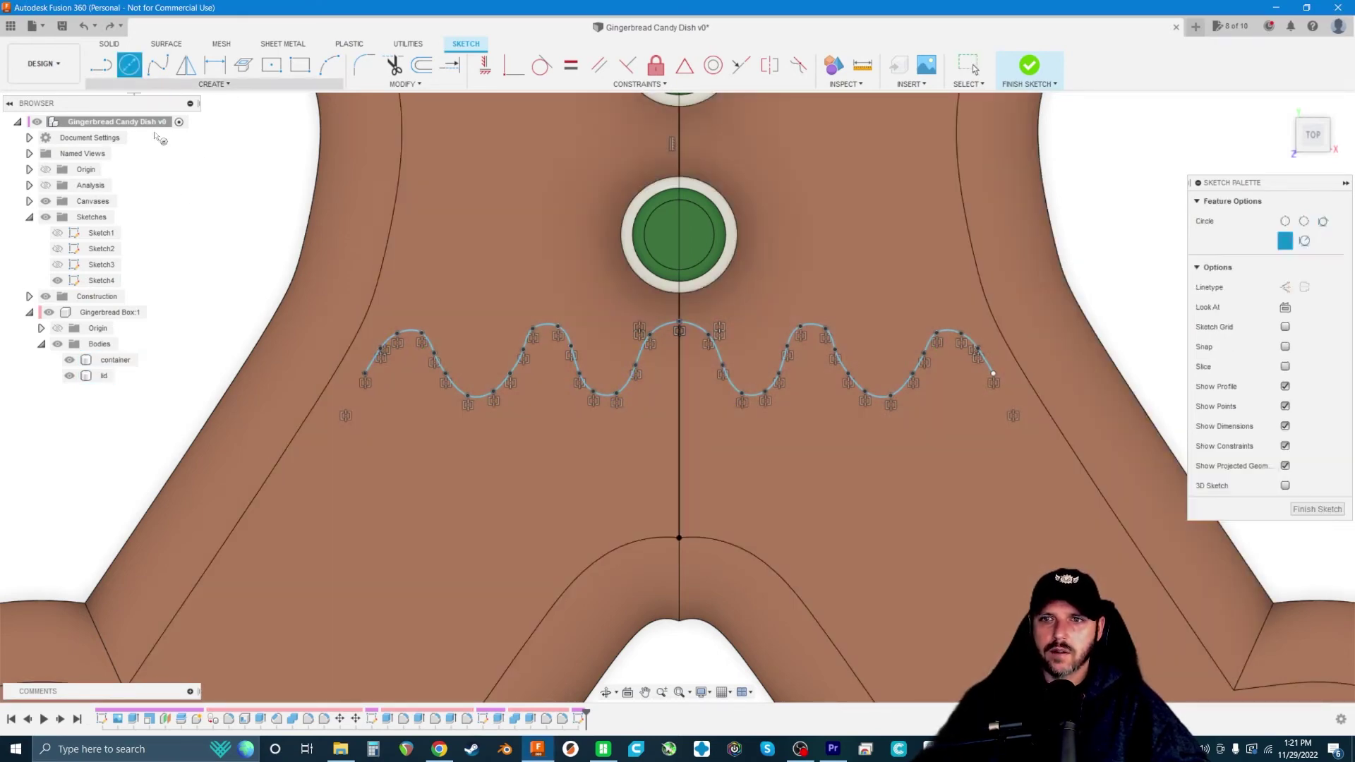
pyautogui.click(158, 68)
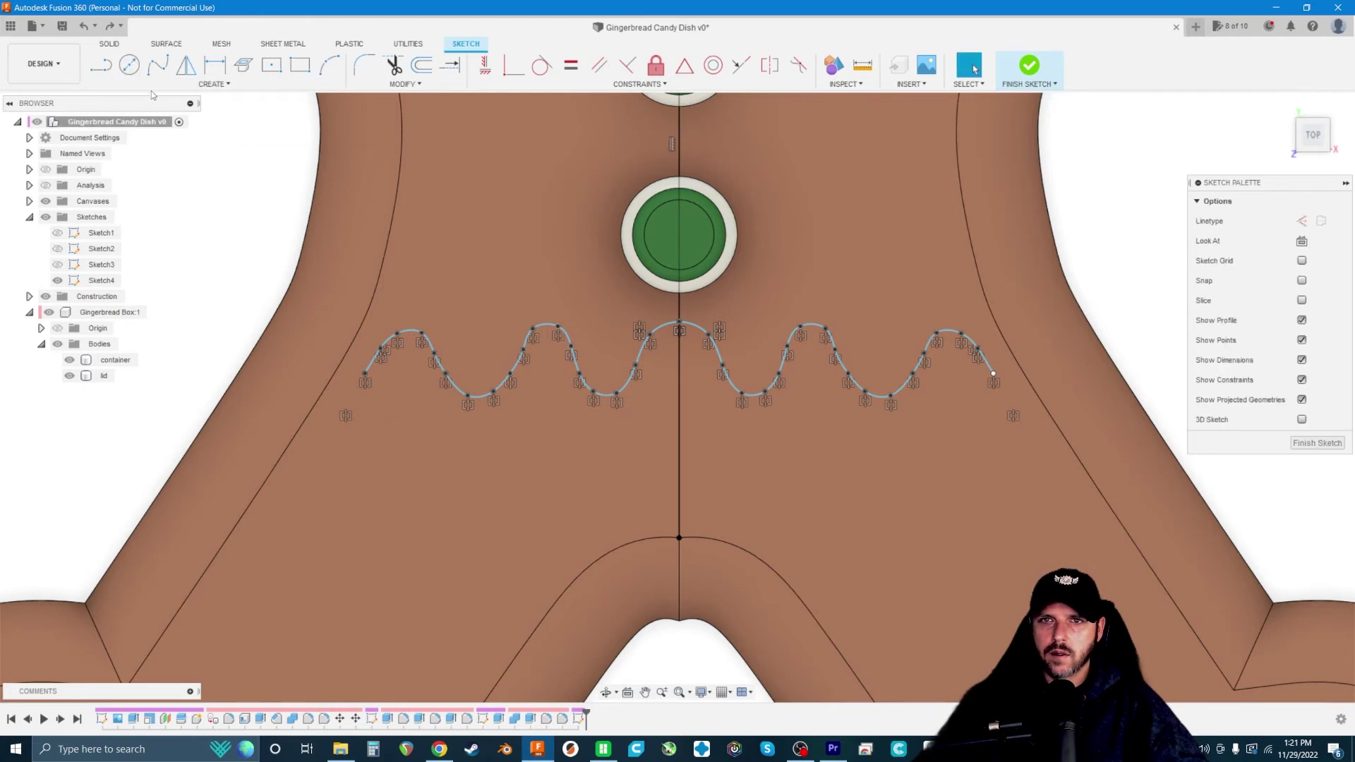
pyautogui.scroll(3, 374, 396)
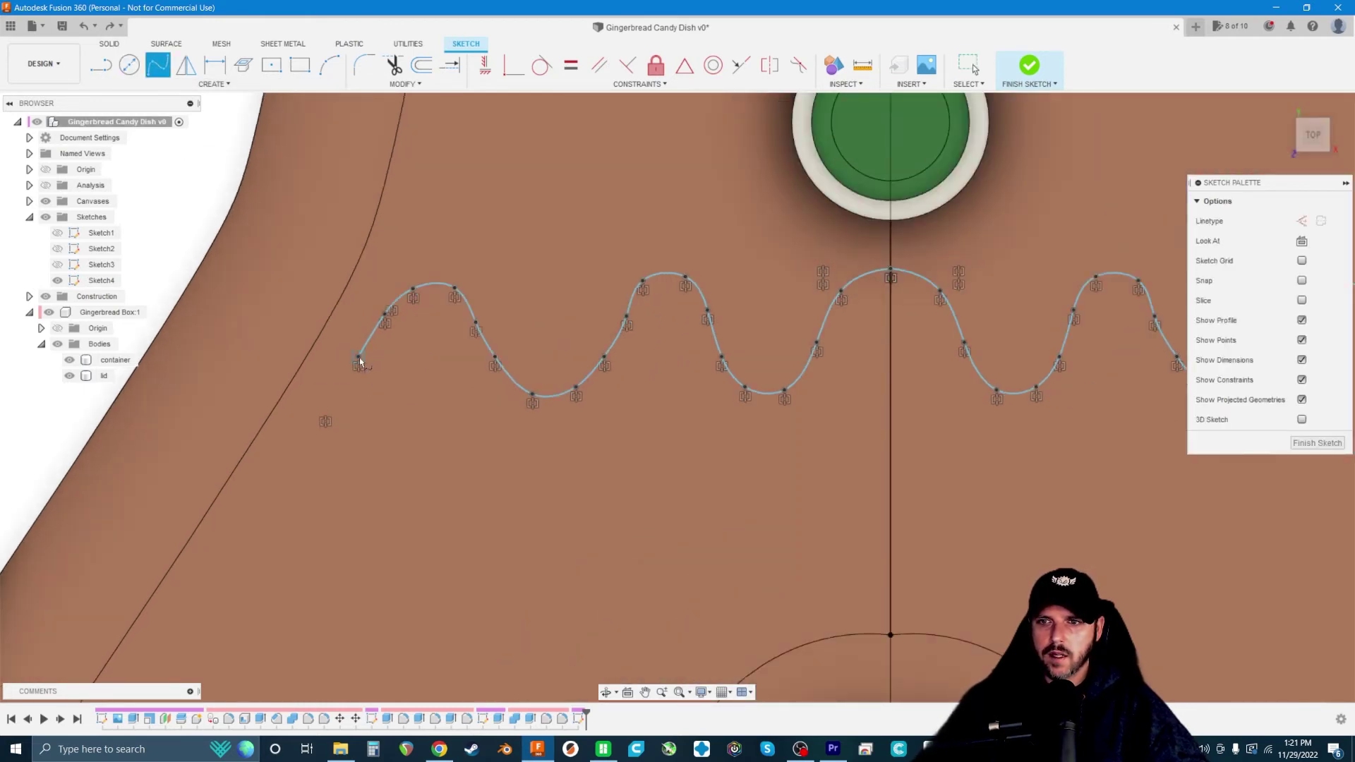
pyautogui.click(396, 396)
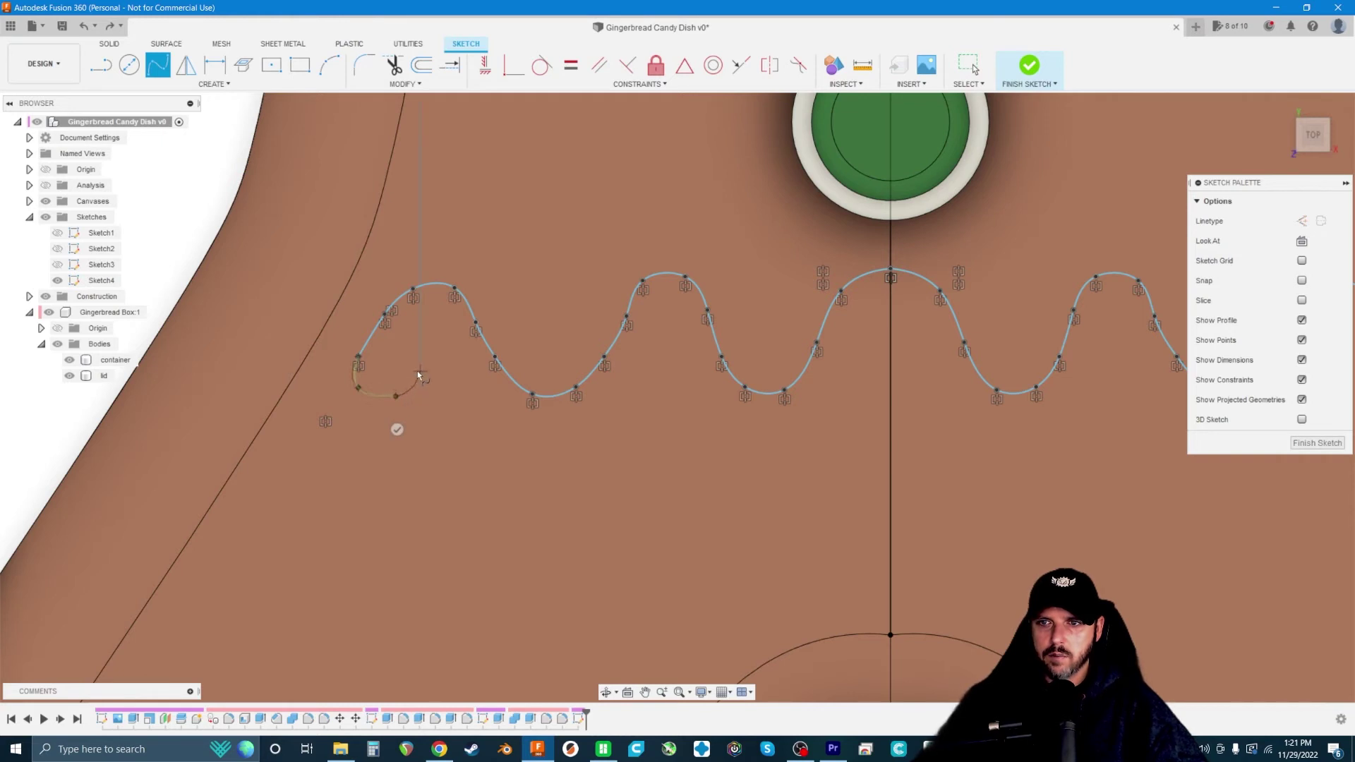
pyautogui.click(420, 371)
pyautogui.click(437, 371)
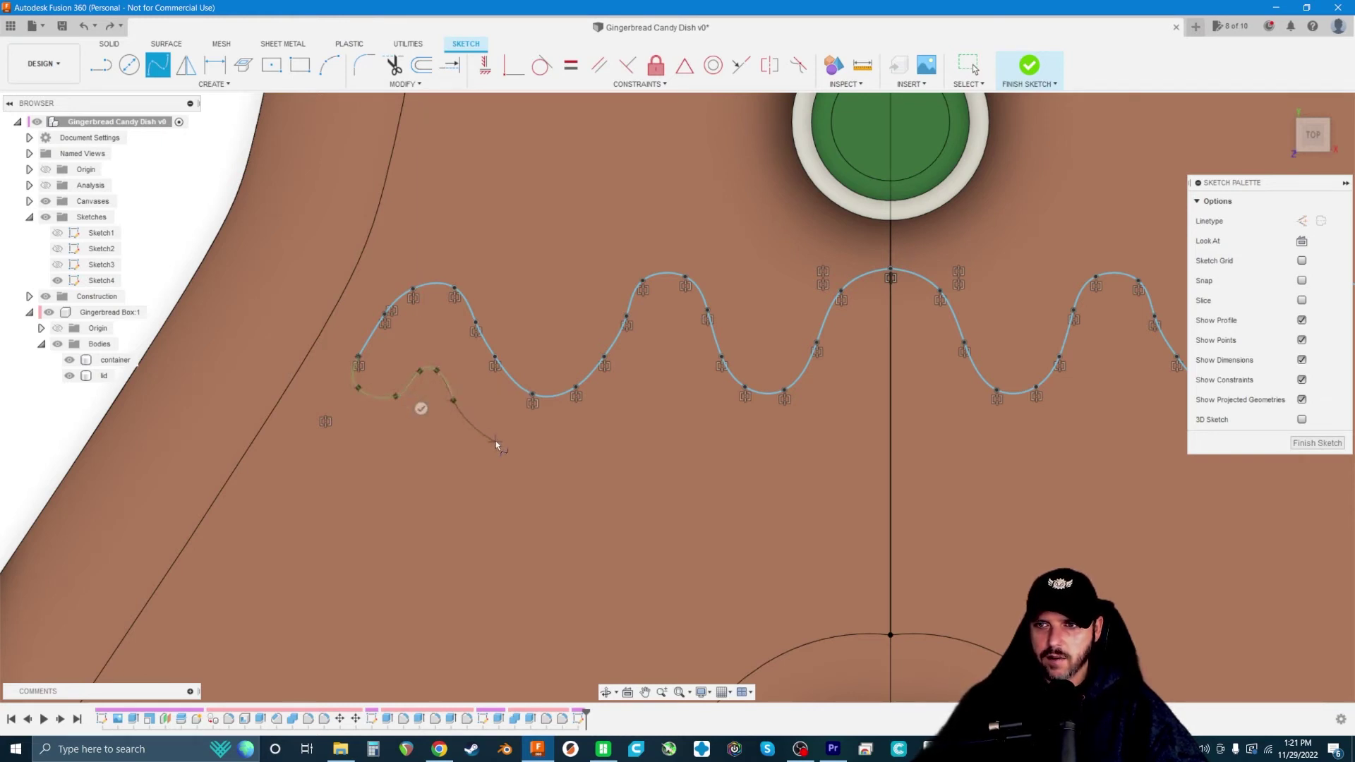
pyautogui.click(591, 441)
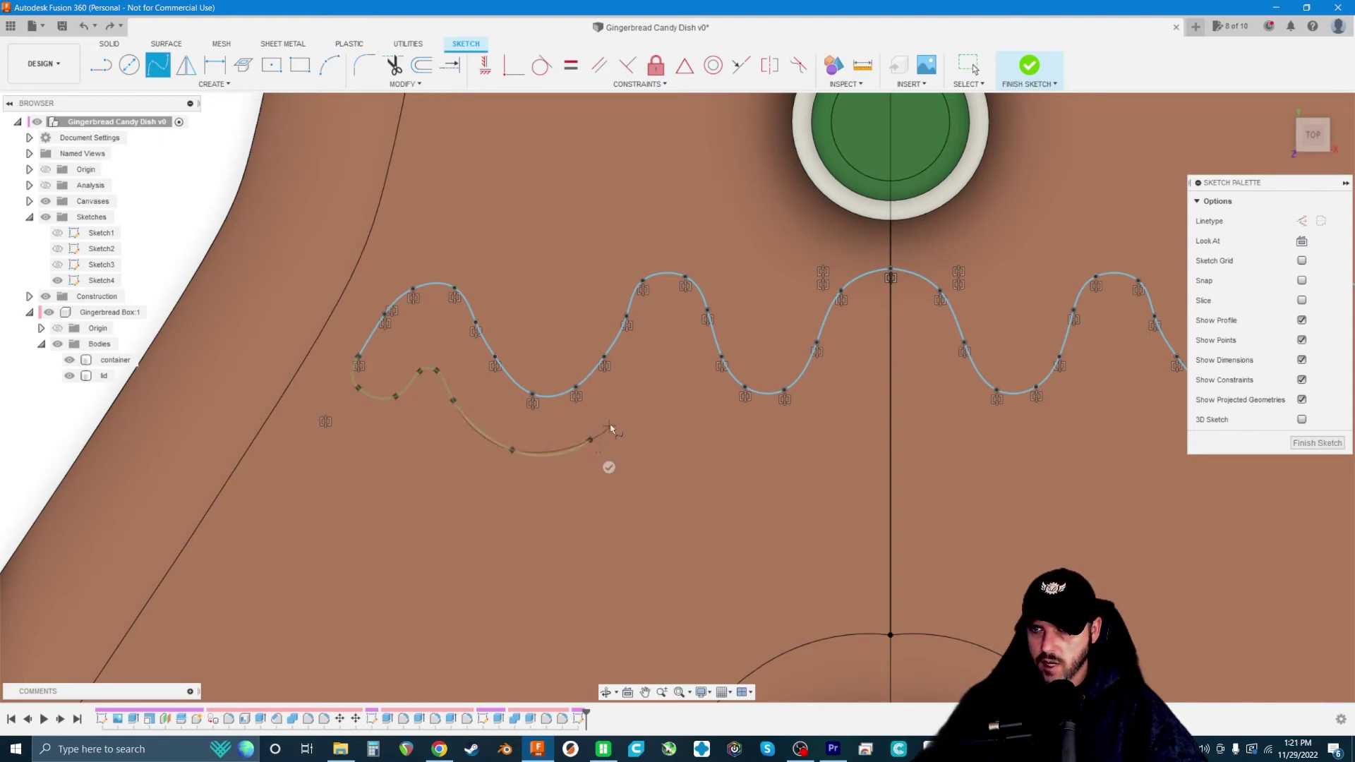
pyautogui.click(635, 398)
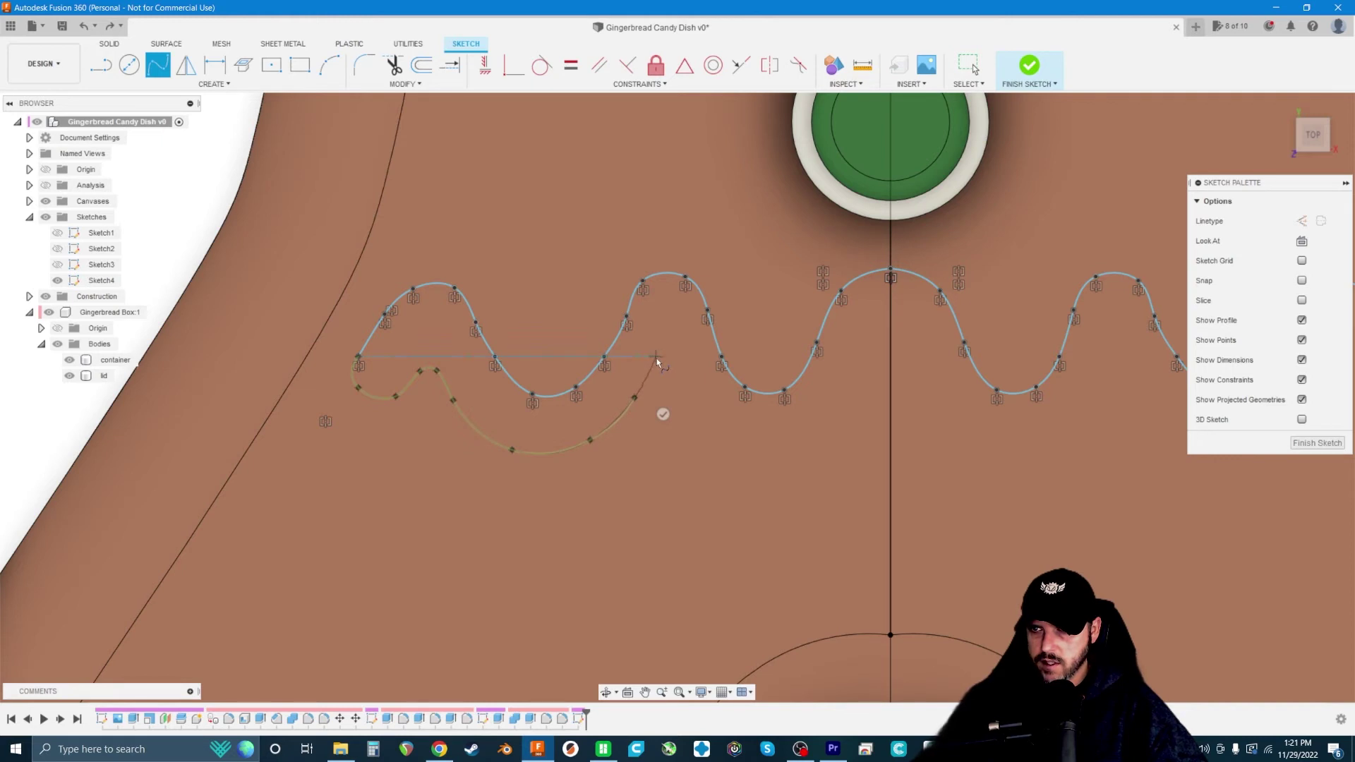
pyautogui.click(657, 356)
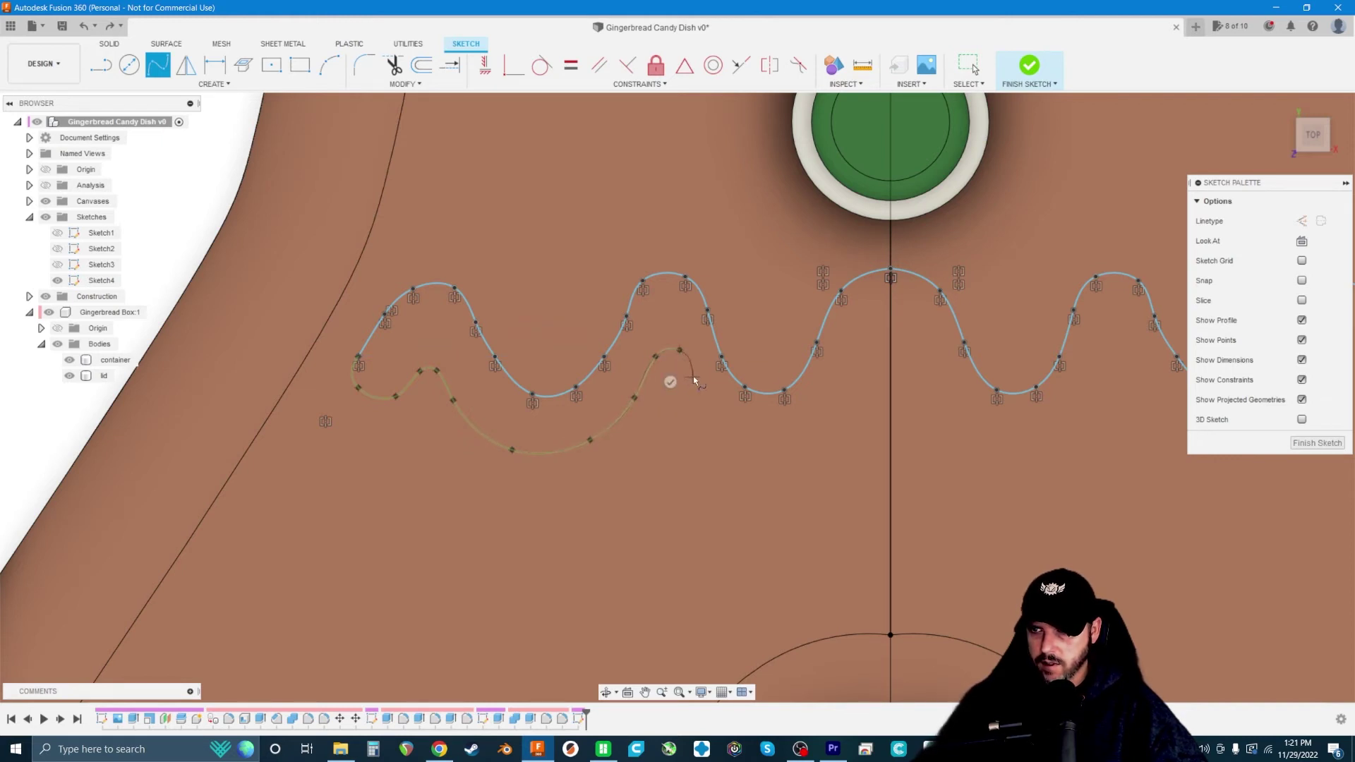
pyautogui.click(691, 372)
pyautogui.click(727, 428)
pyautogui.click(791, 435)
pyautogui.click(847, 386)
pyautogui.click(865, 326)
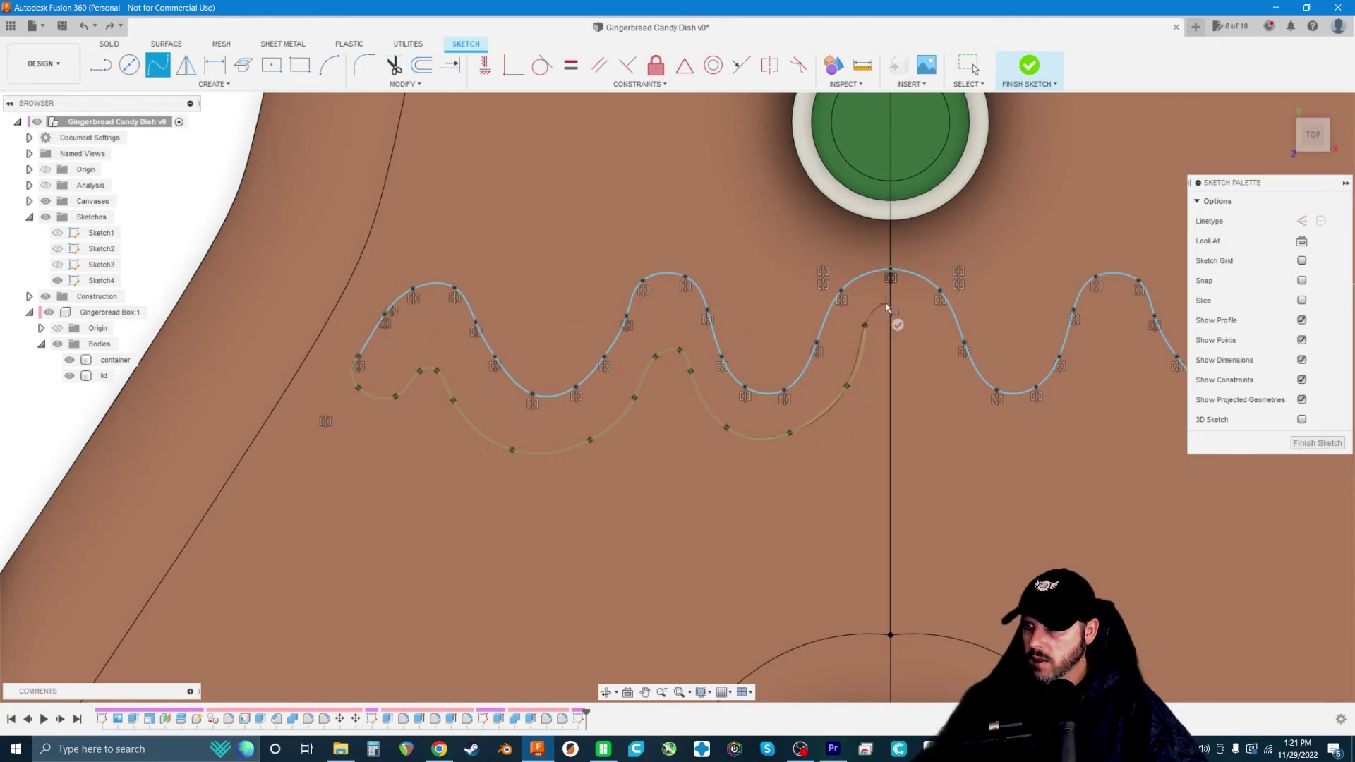
pyautogui.click(887, 311)
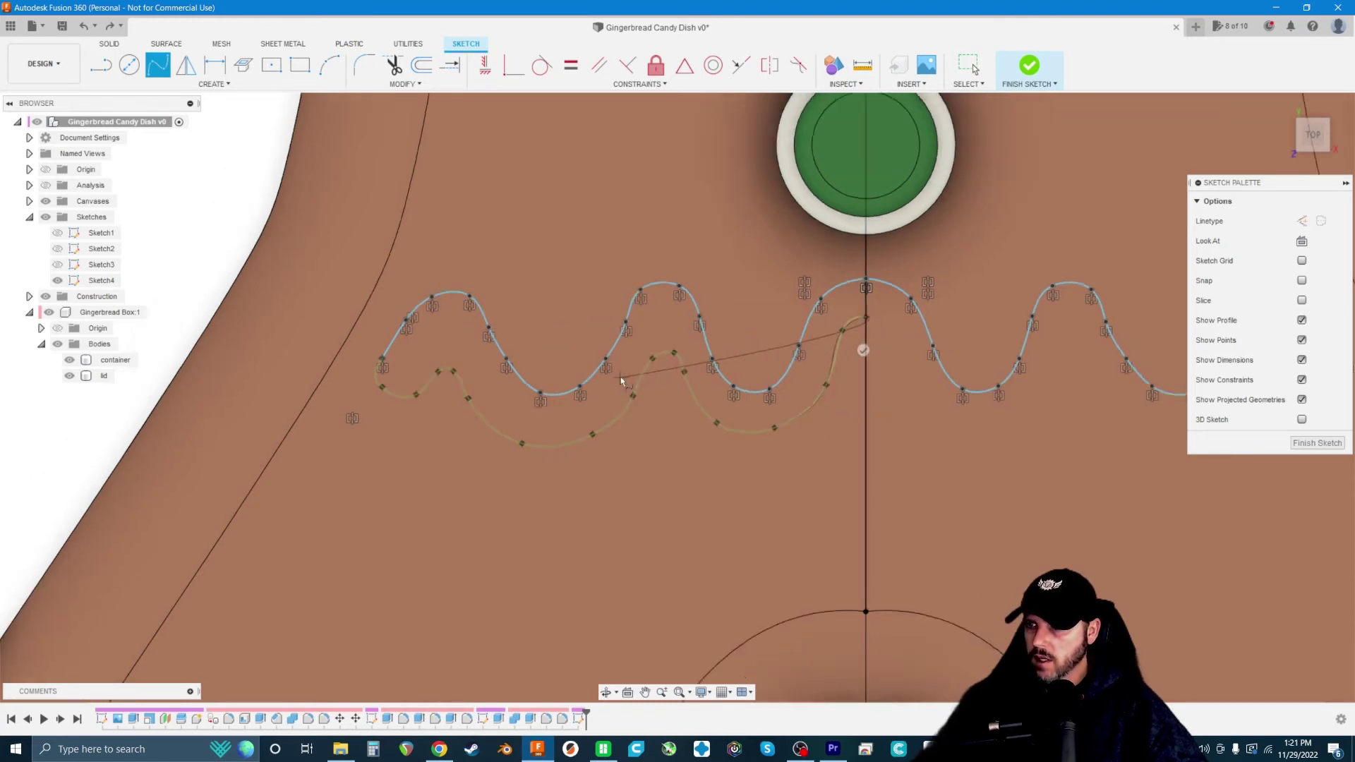
pyautogui.scroll(-3, 621, 377)
pyautogui.press('Escape')
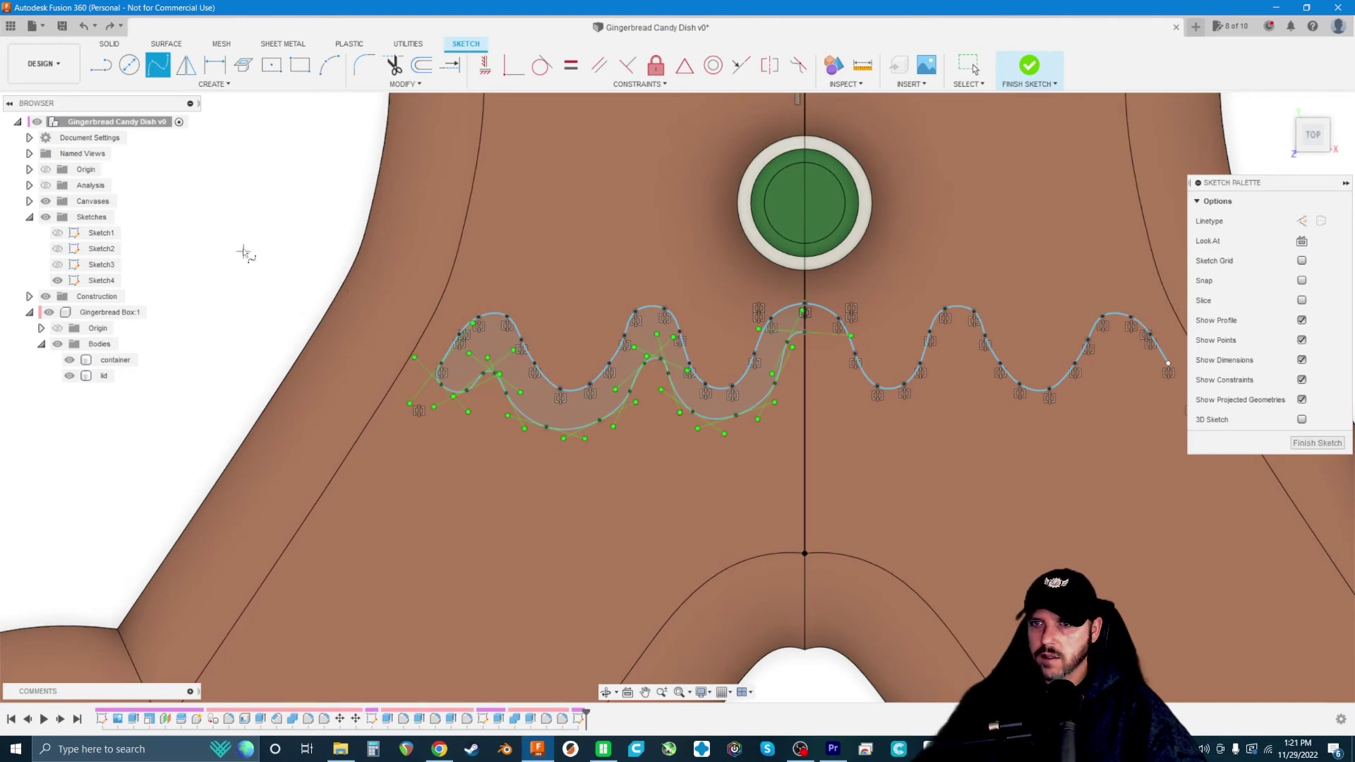
pyautogui.press('Escape')
# - Mirror the lower wavy spline across the vertical centre line to close the icing band's outline
pyautogui.scroll(-2, 243, 233)
pyautogui.scroll(3, 375, 324)
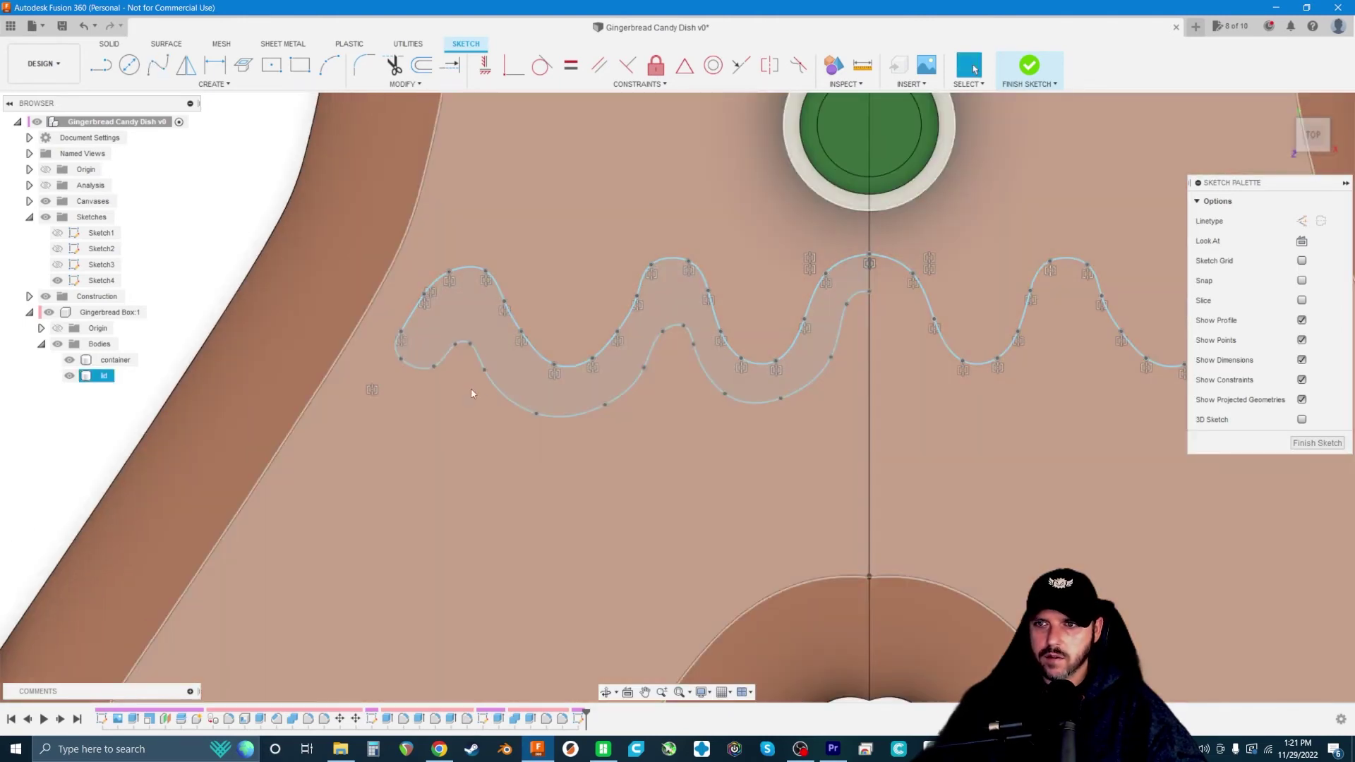
pyautogui.click(505, 393)
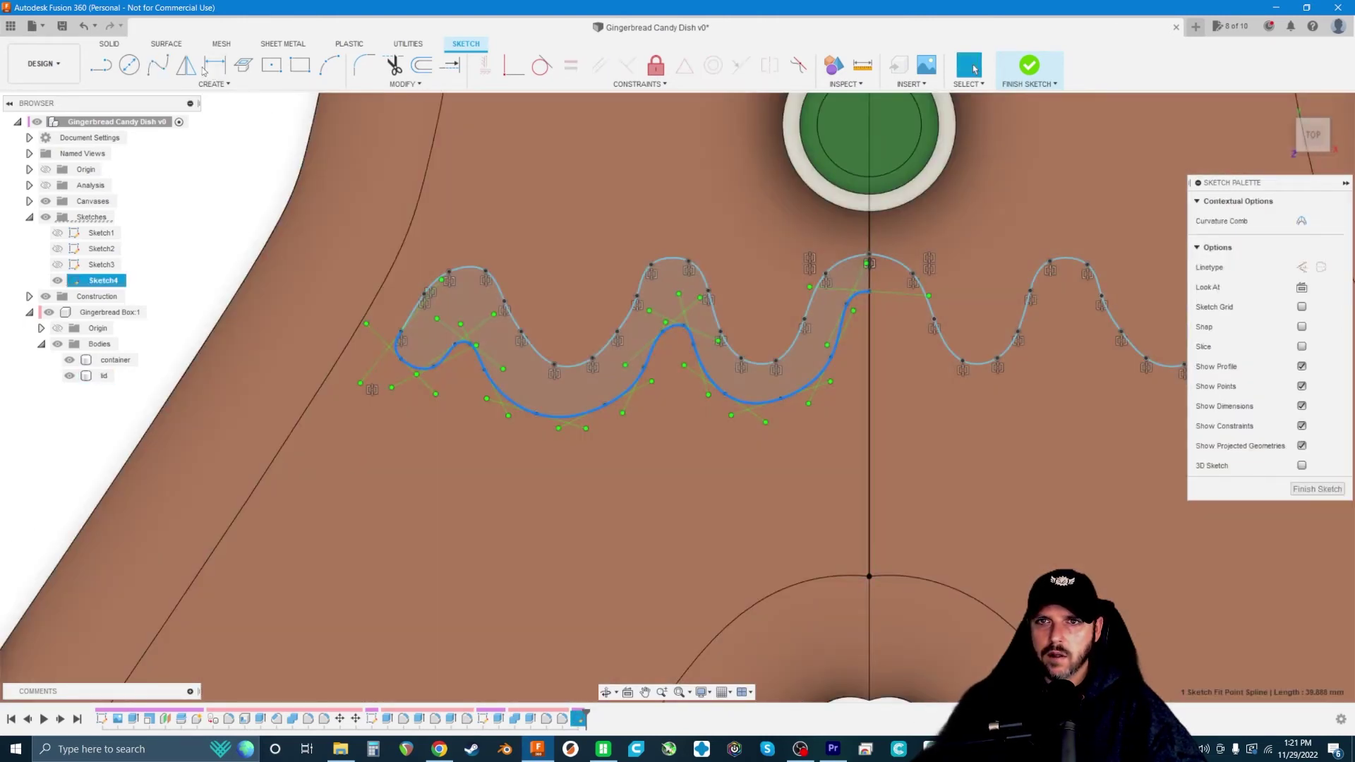
pyautogui.click(185, 65)
pyautogui.scroll(-3, 161, 257)
pyautogui.click(1260, 221)
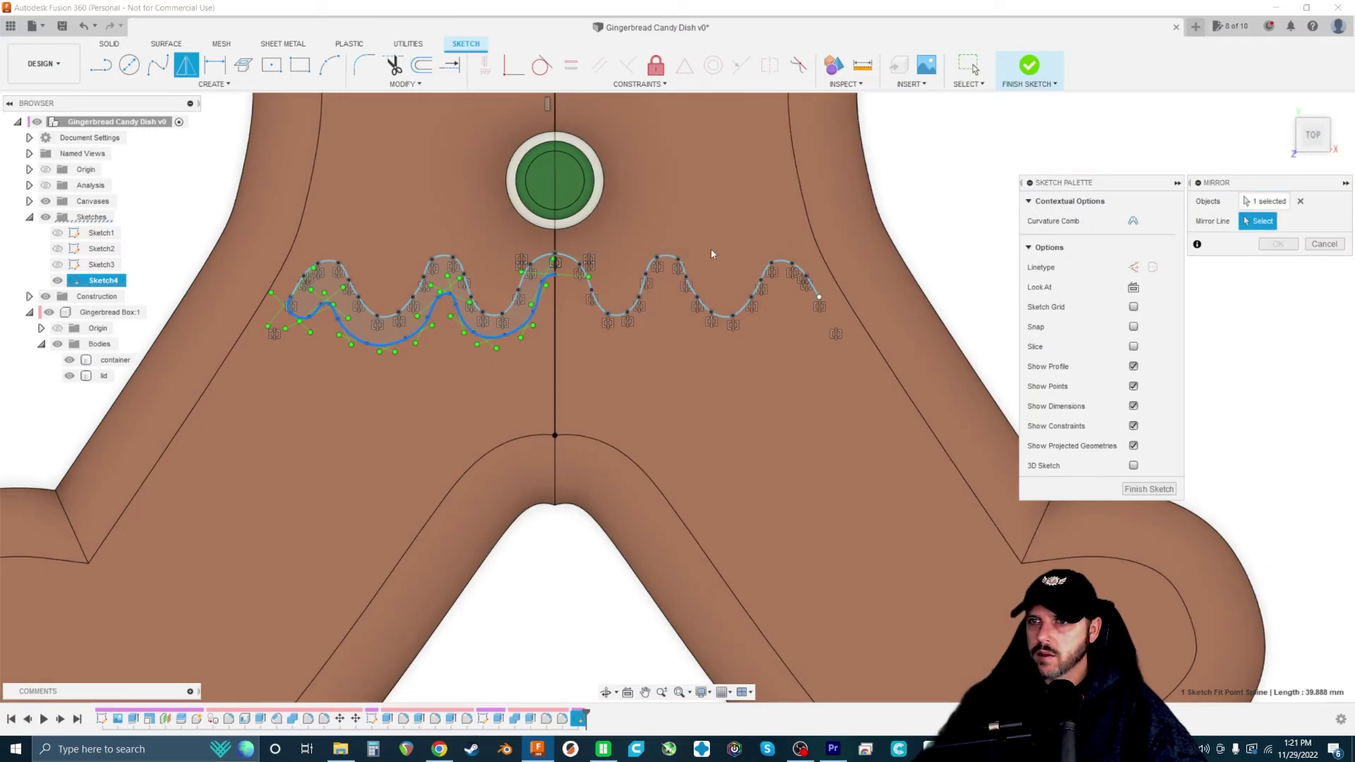
pyautogui.click(555, 332)
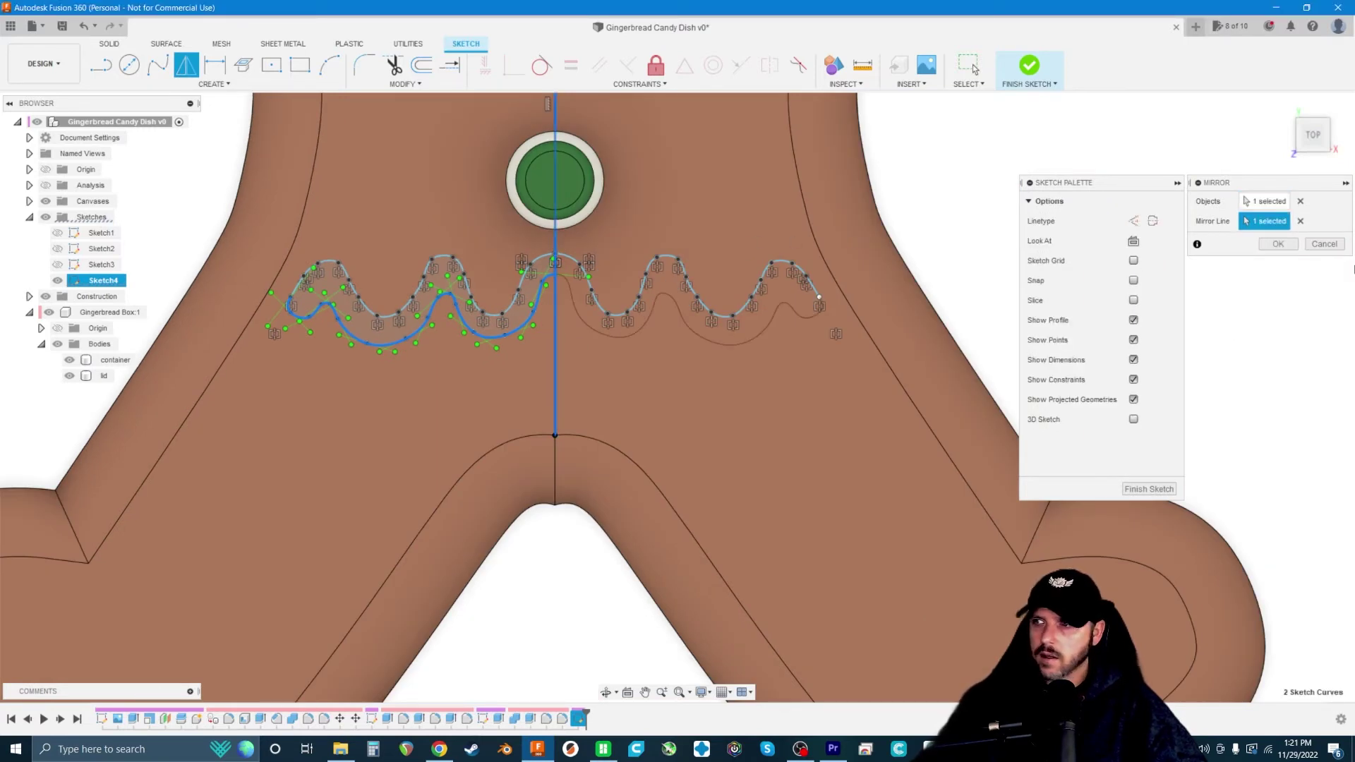
pyautogui.click(1288, 247)
# - Hide the dimensions and constraints in the sketch display
pyautogui.scroll(-3, 1062, 353)
pyautogui.click(1302, 360)
pyautogui.click(1303, 380)
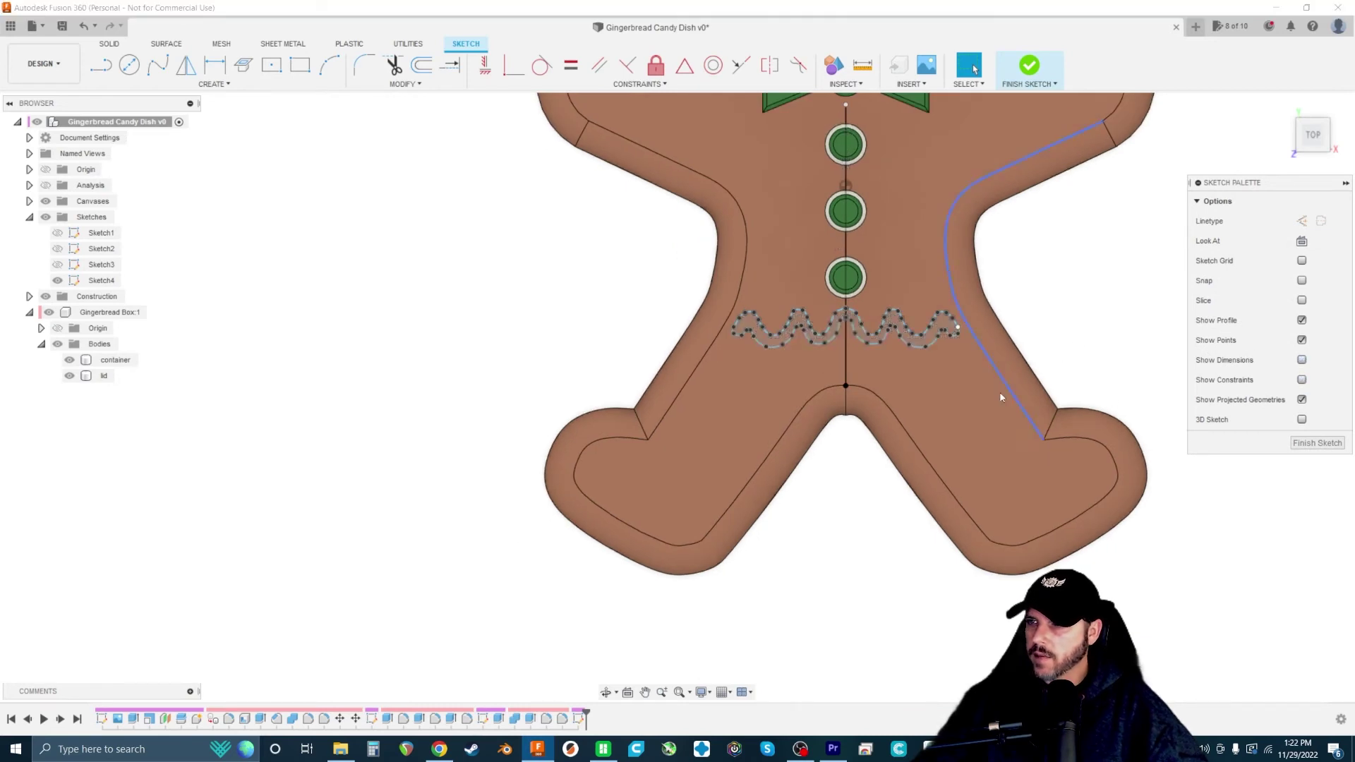
pyautogui.scroll(-2, 882, 381)
pyautogui.scroll(5, 908, 314)
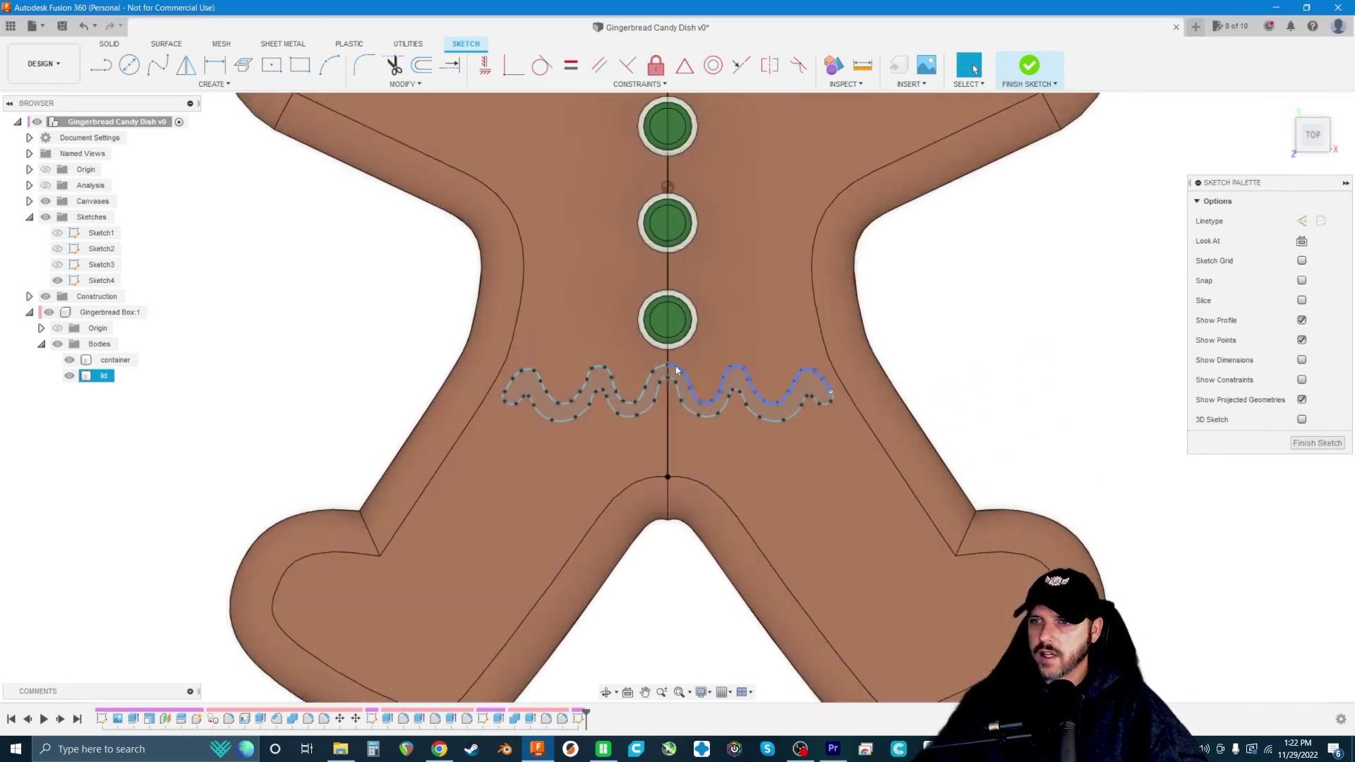
pyautogui.scroll(2, 639, 372)
pyautogui.scroll(4, 656, 369)
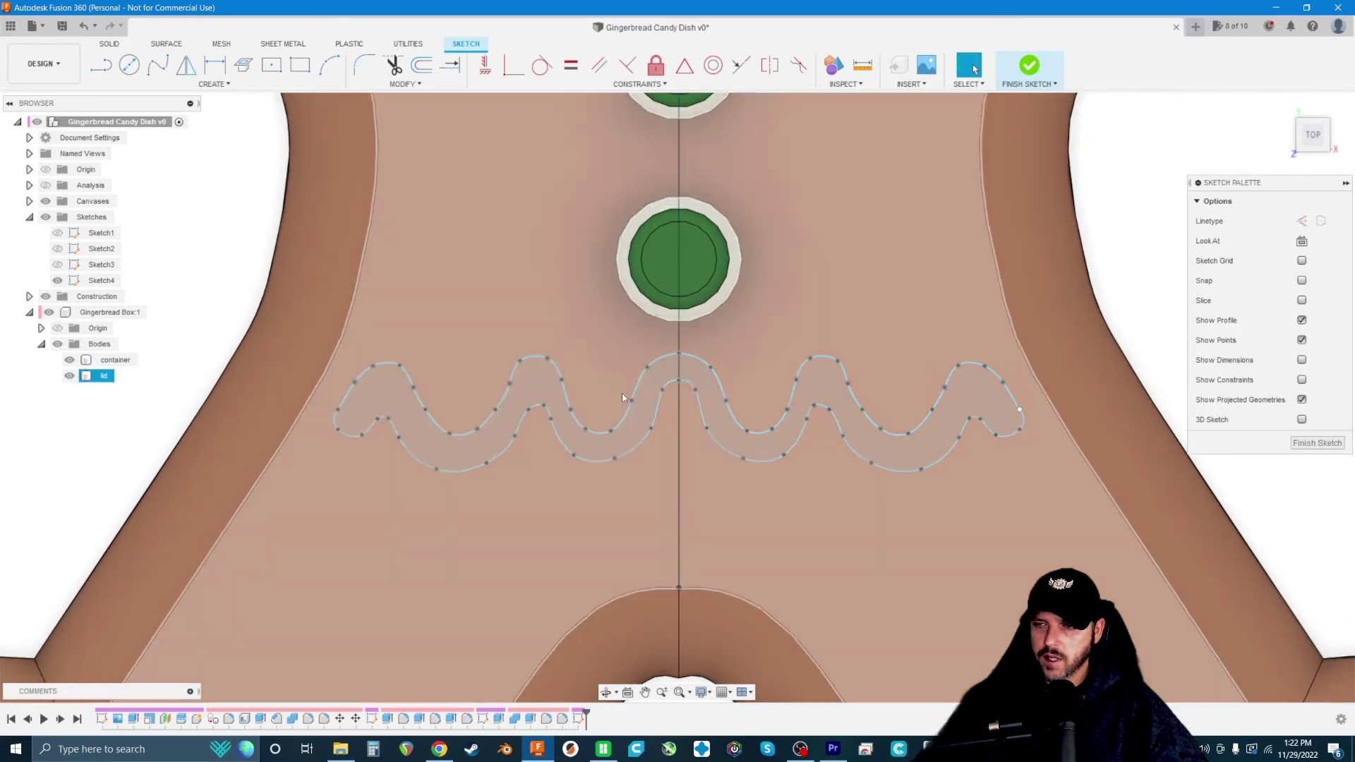
pyautogui.scroll(-7, 607, 401)
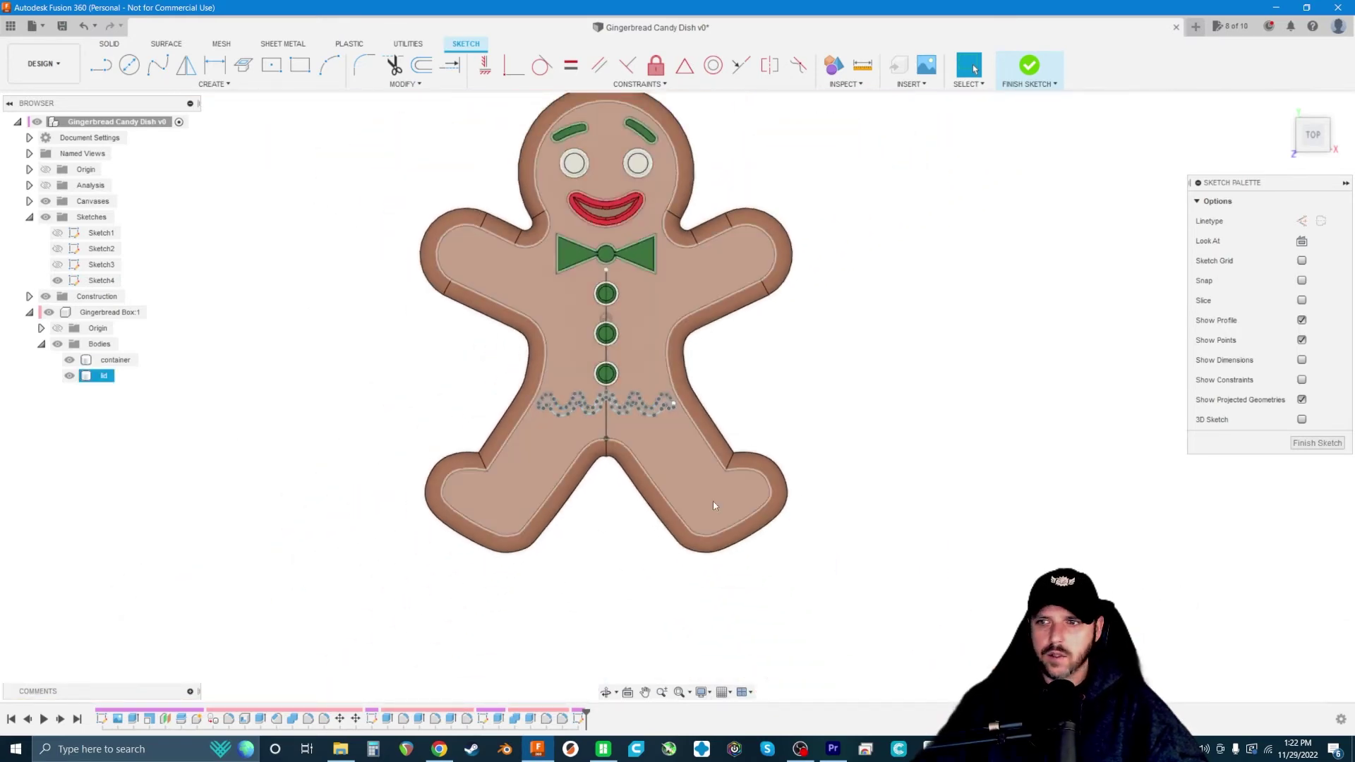
# - Draw a guide line straight across the right arm's top face, from its upper edge to its lower edge
pyautogui.click(715, 509)
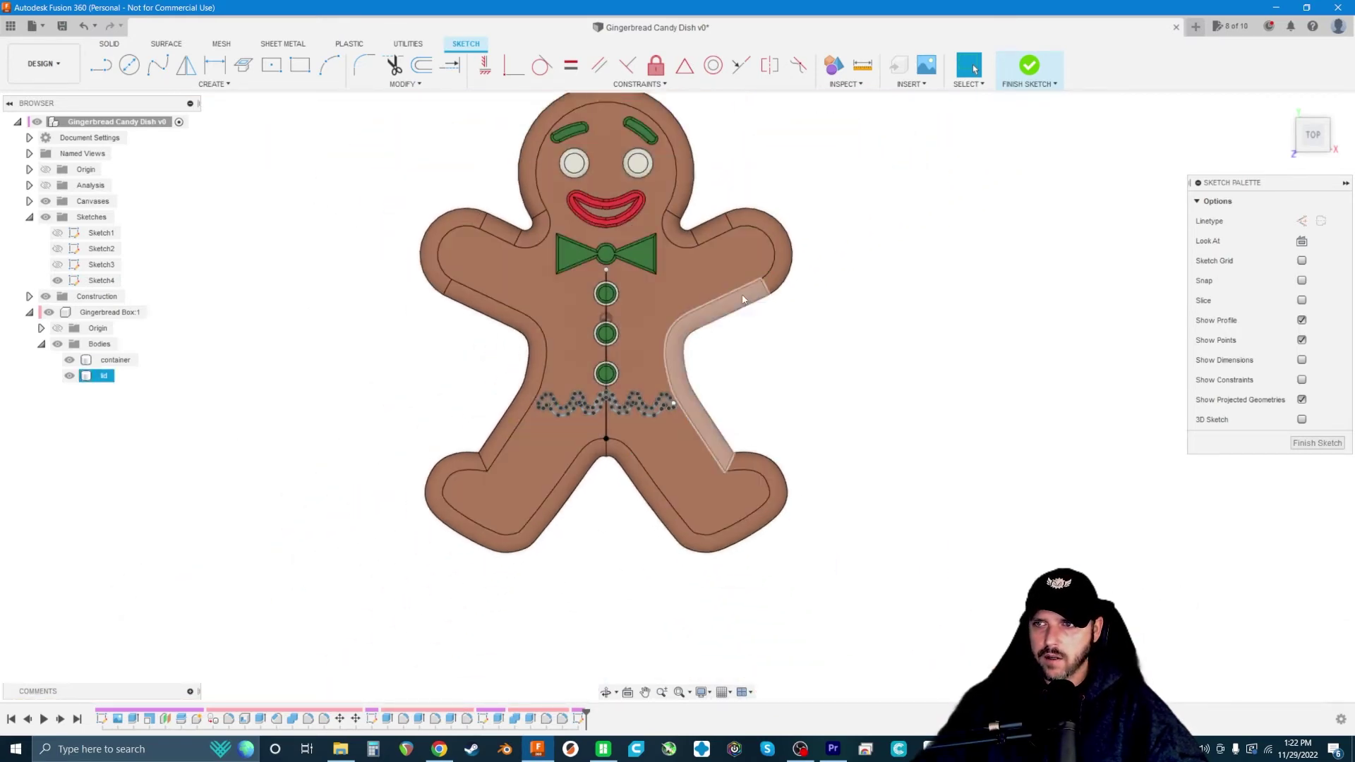
pyautogui.scroll(5, 782, 228)
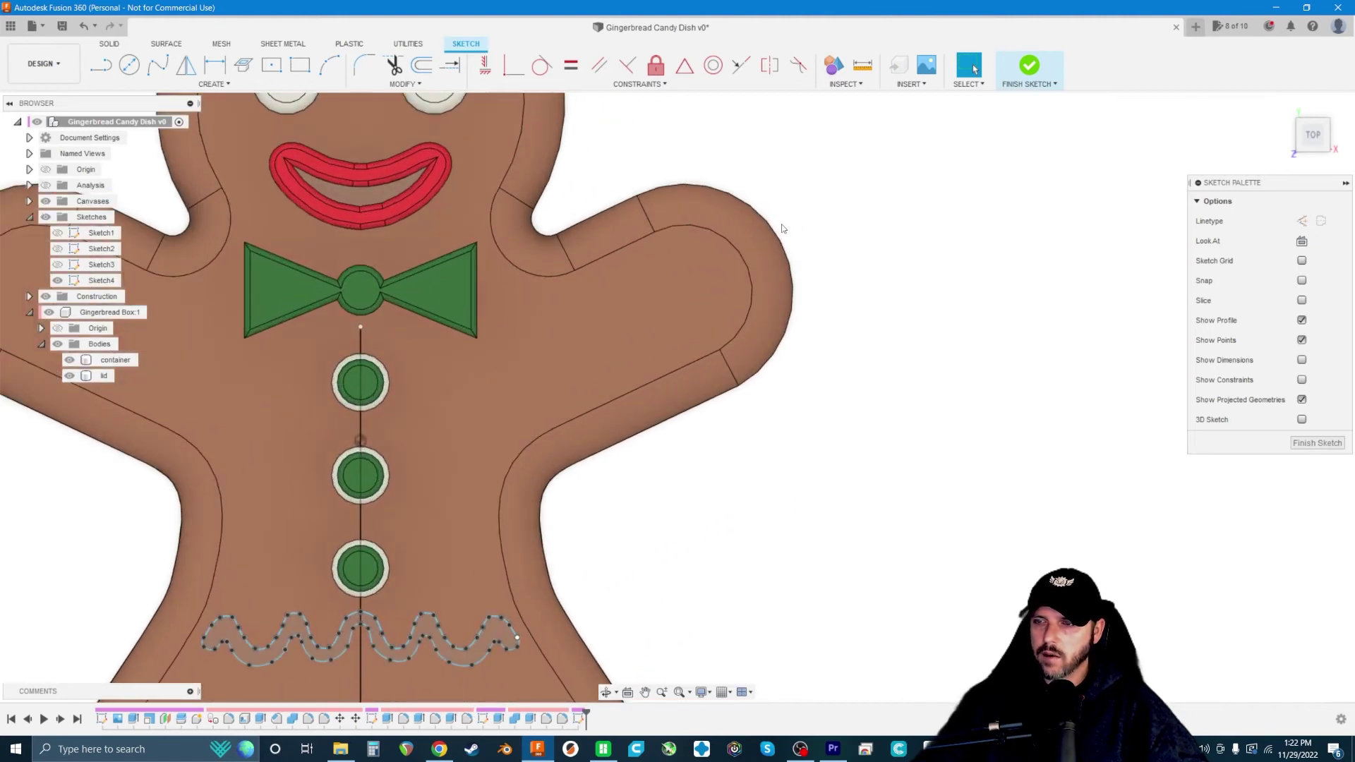
pyautogui.click(781, 229)
pyautogui.scroll(6, 770, 240)
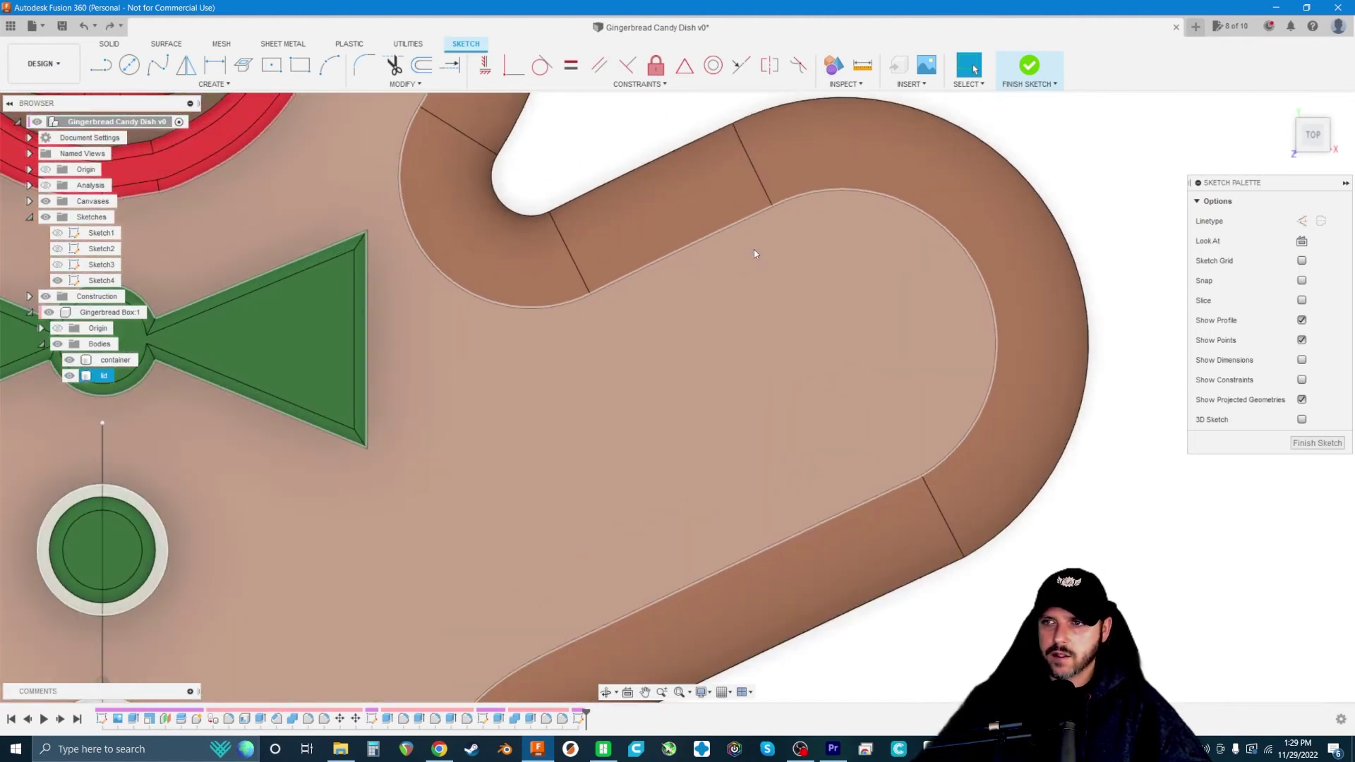
pyautogui.scroll(-1, 759, 257)
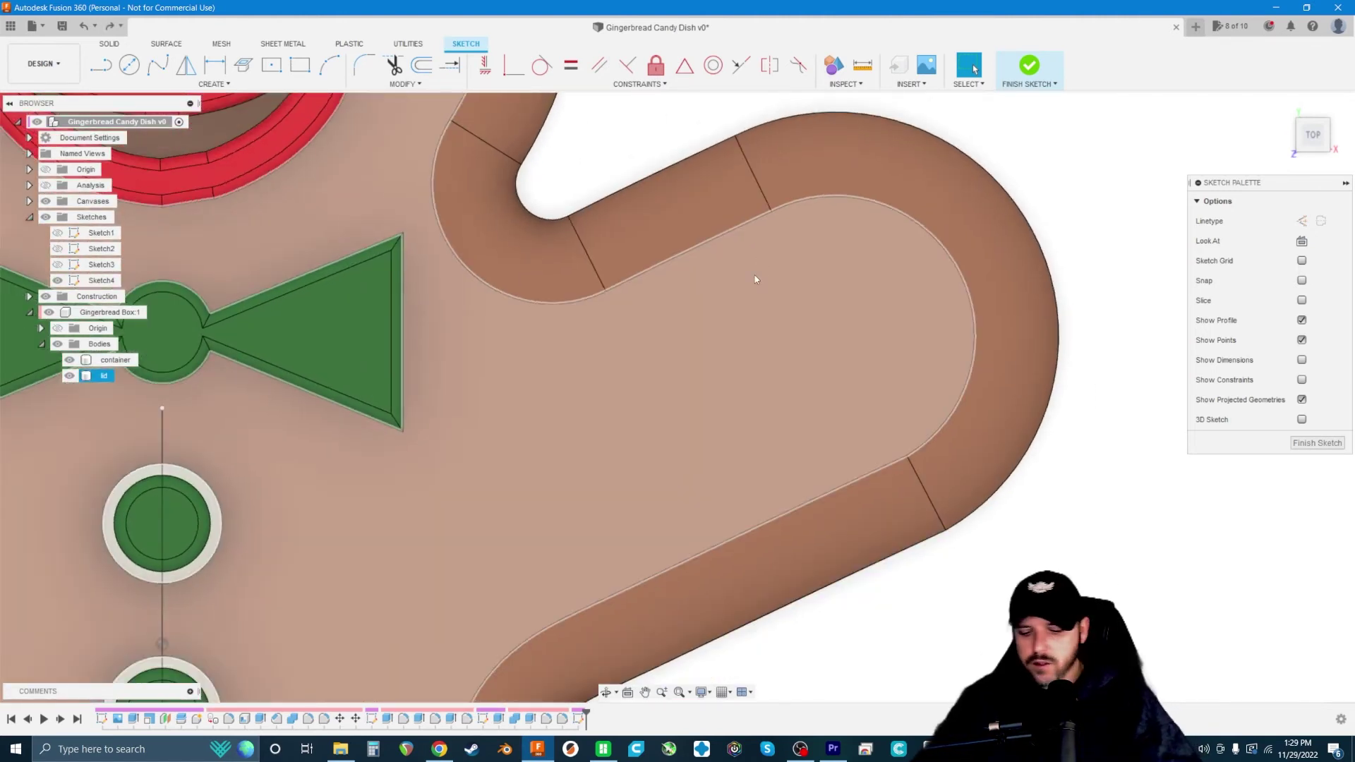
pyautogui.press('l')
pyautogui.click(740, 227)
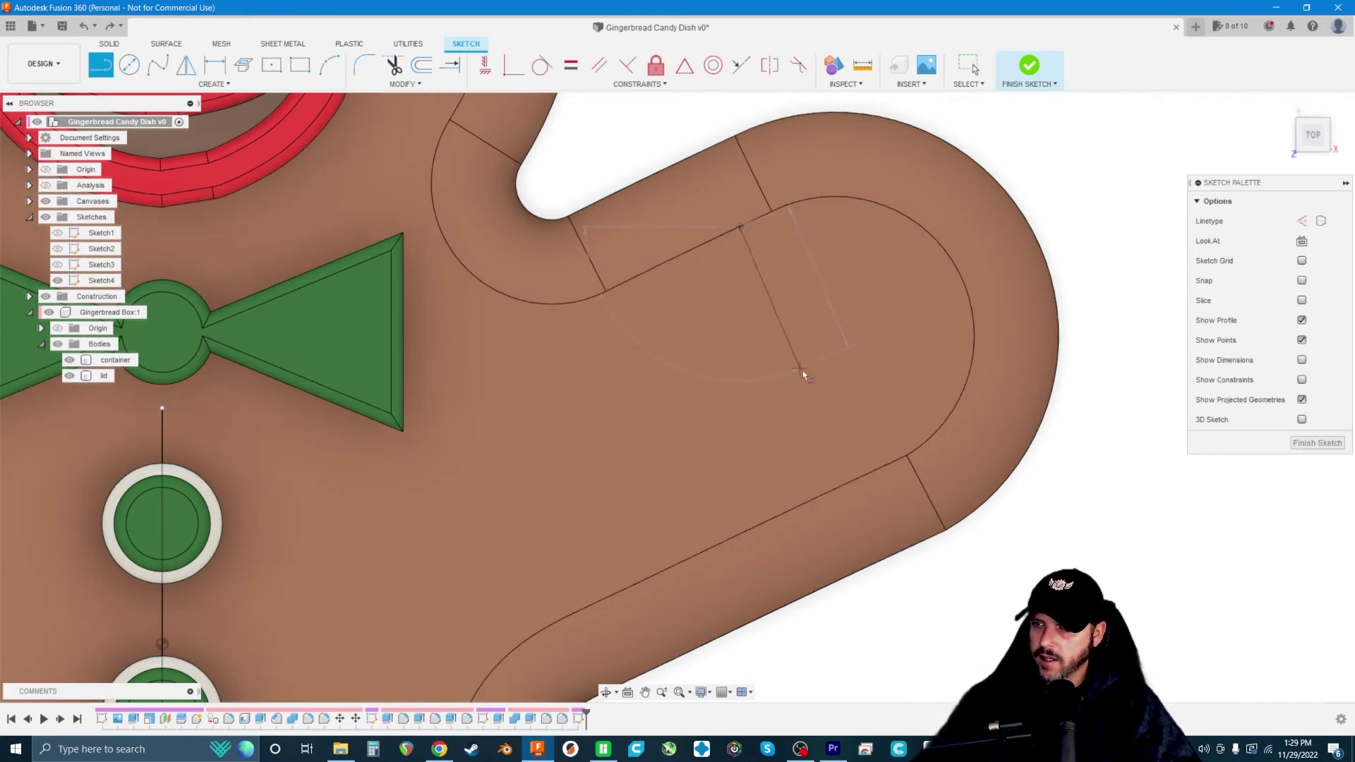
pyautogui.click(871, 473)
pyautogui.press('Escape')
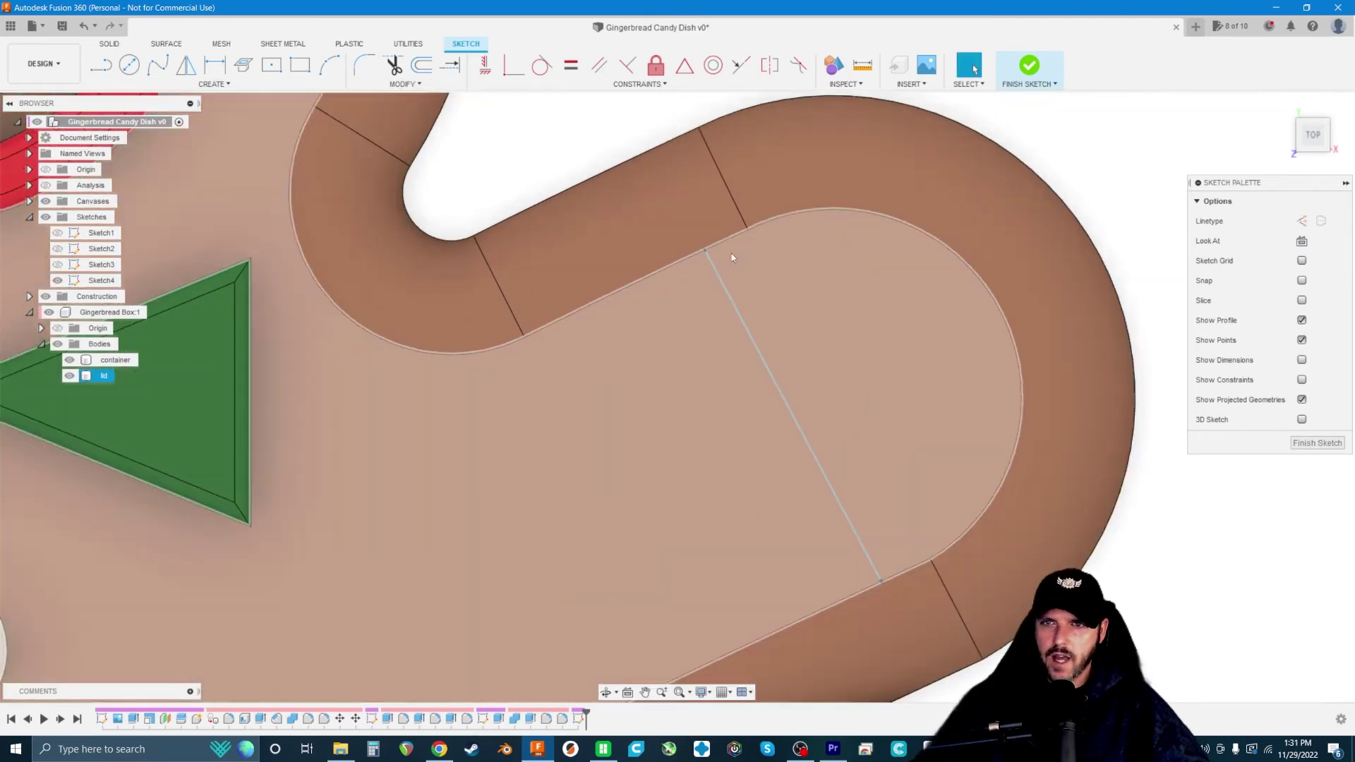
pyautogui.press('Escape')
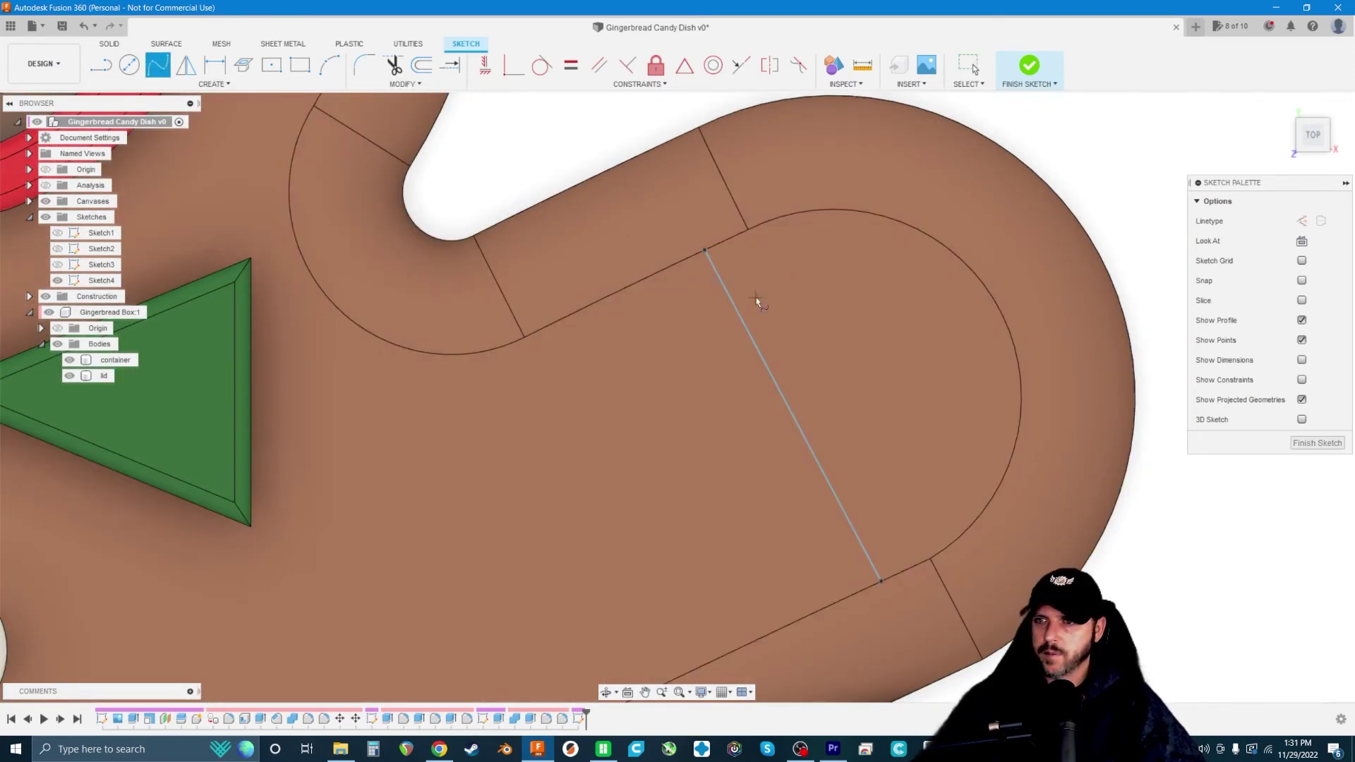
# - Sketch a closed, winding fit point spline about 128 mm long around the guide line, forming an icing squiggle across the right arm
pyautogui.scroll(2, 757, 302)
pyautogui.click(600, 291)
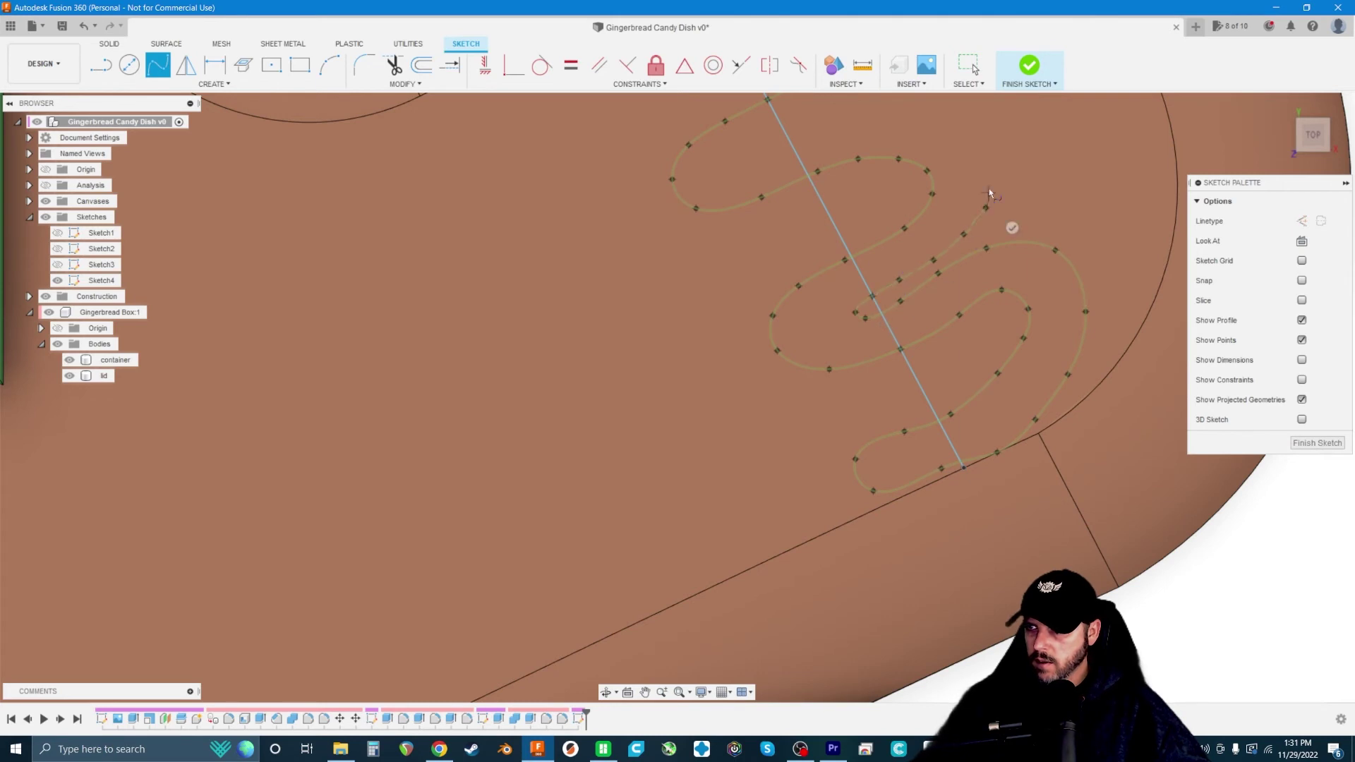
pyautogui.click(986, 150)
pyautogui.moveTo(986, 150); pyautogui.dragTo(992, 328, button='middle')
pyautogui.click(954, 296)
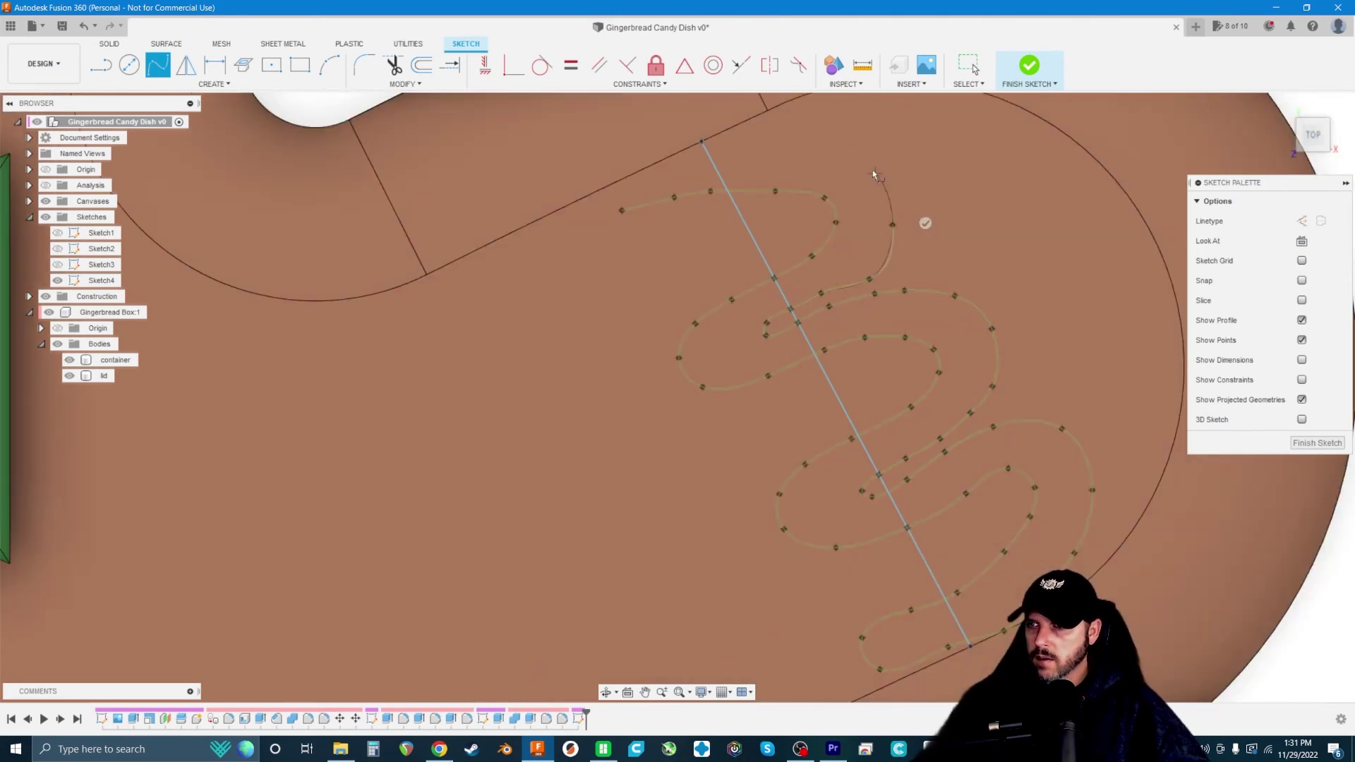
pyautogui.click(623, 210)
pyautogui.scroll(-4, 645, 333)
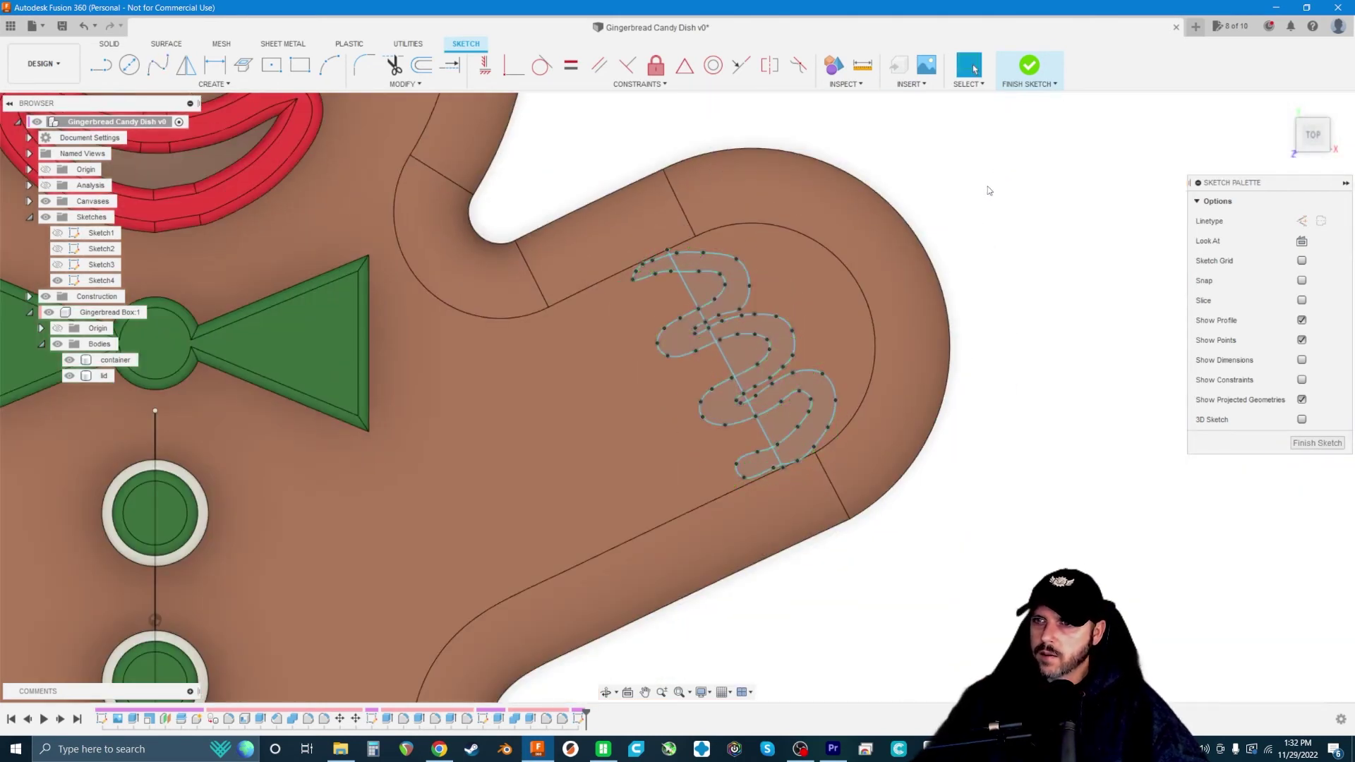
# - Try to shift the arm's icing squiggle toward the body, then undo the move
pyautogui.scroll(3, 843, 398)
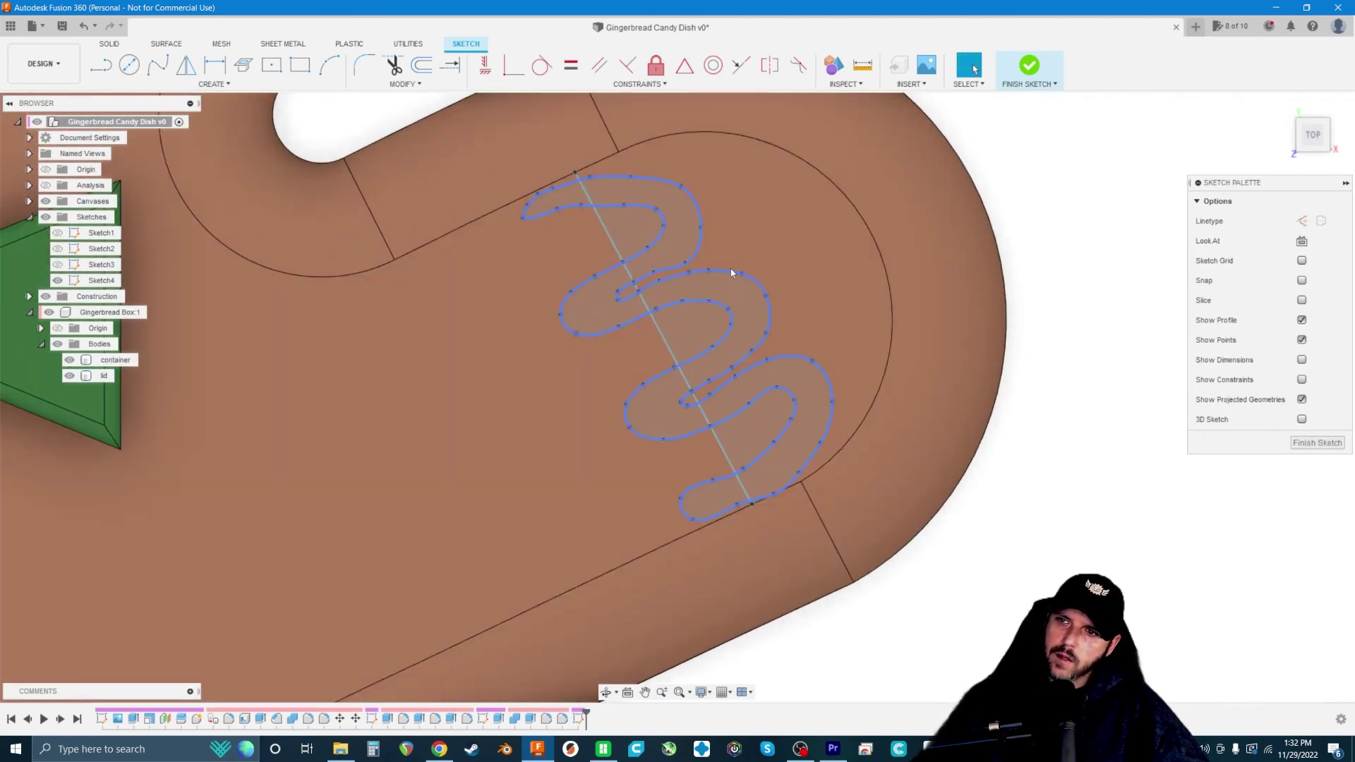
pyautogui.click(728, 275)
pyautogui.moveTo(727, 273); pyautogui.dragTo(691, 274)
pyautogui.hotkey('ctrl', 'z')
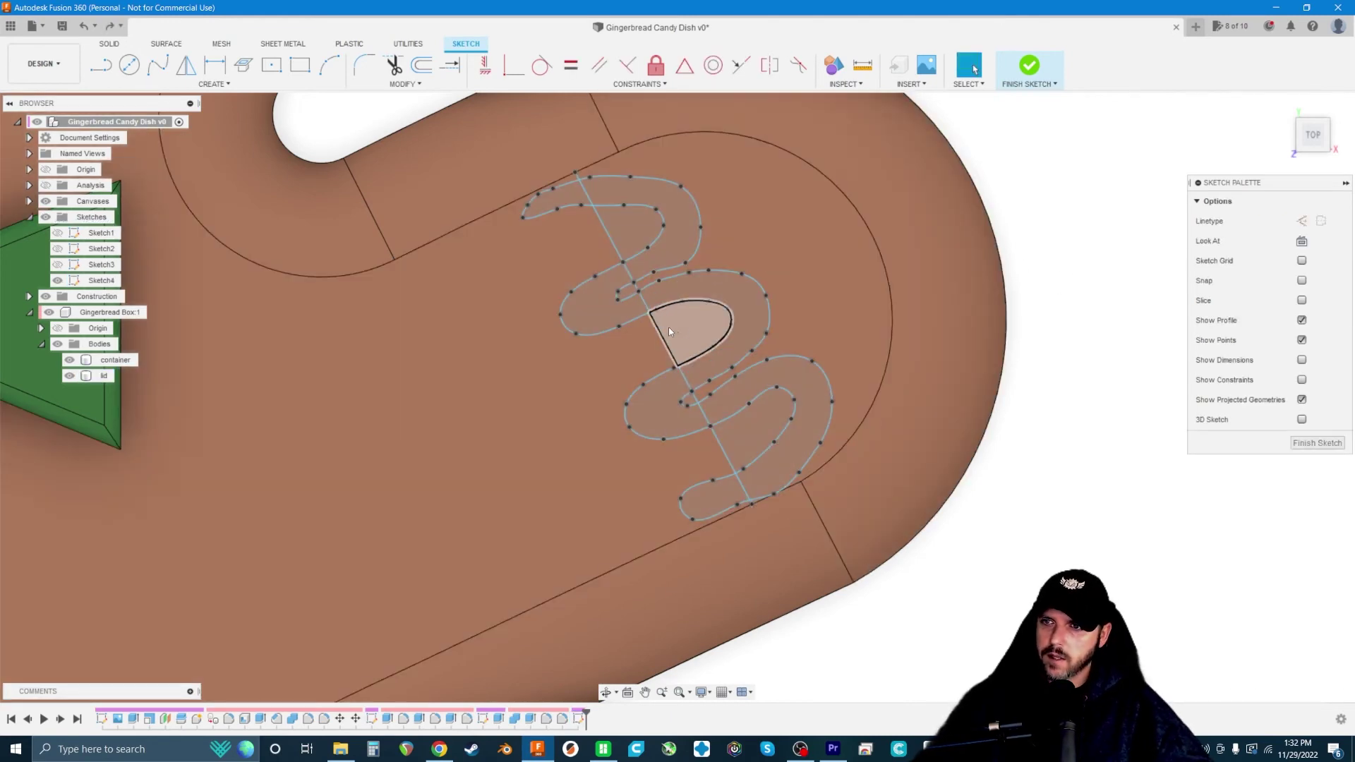
# - Delete the guide line across the right arm and shift the icing squiggle slightly toward the body
pyautogui.click(658, 328)
pyautogui.press('Delete')
pyautogui.click(695, 203)
pyautogui.moveTo(692, 202); pyautogui.dragTo(672, 206)
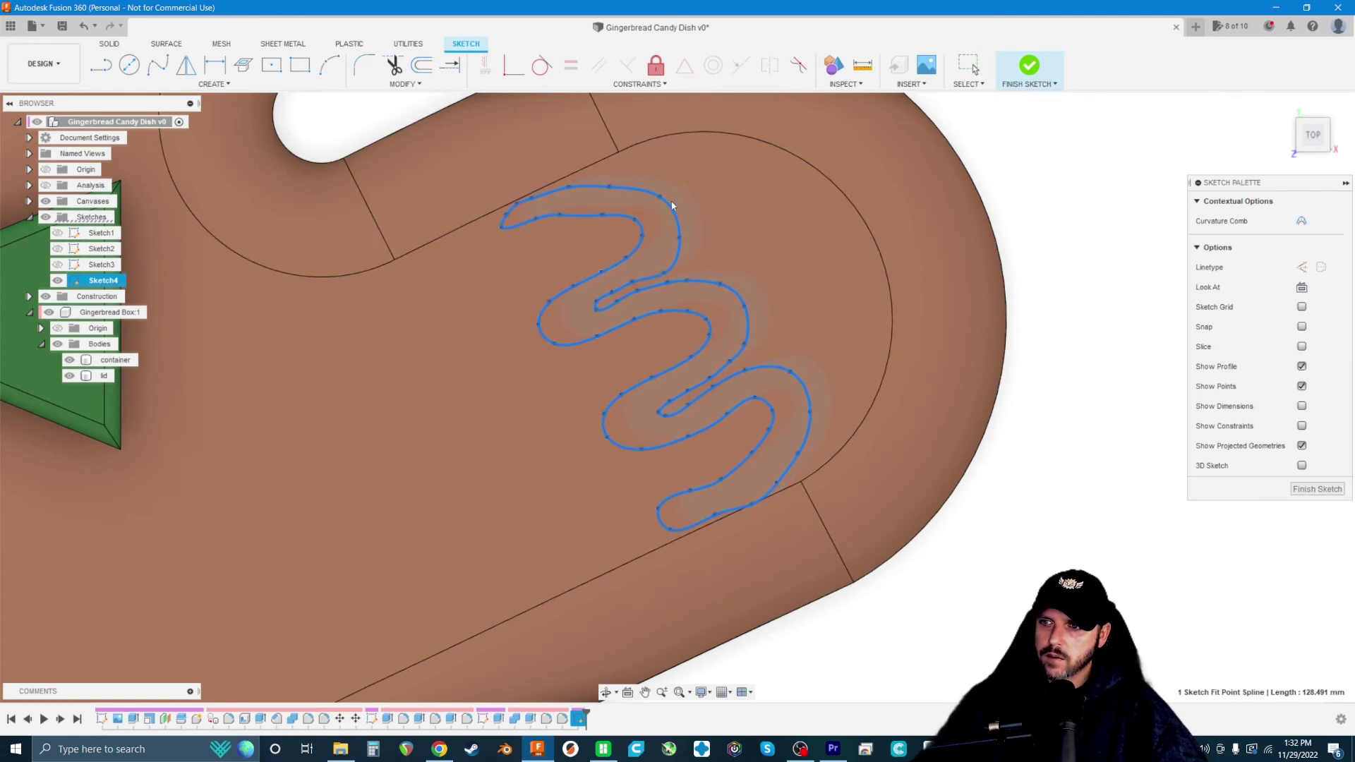
pyautogui.click(1062, 488)
# - Move the spline point at the lower bend of the right arm's icing squiggle outward along the arm's top-face edge
pyautogui.scroll(5, 716, 482)
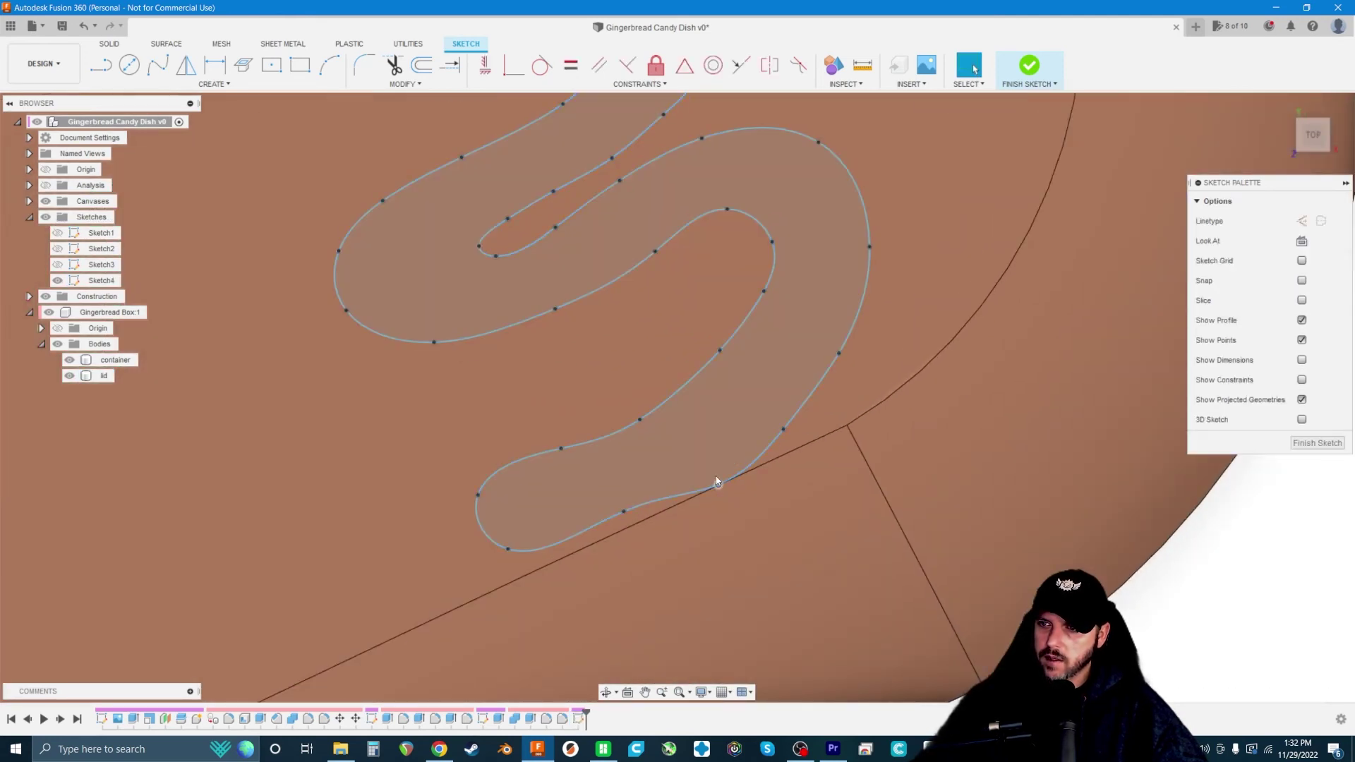
pyautogui.click(718, 484)
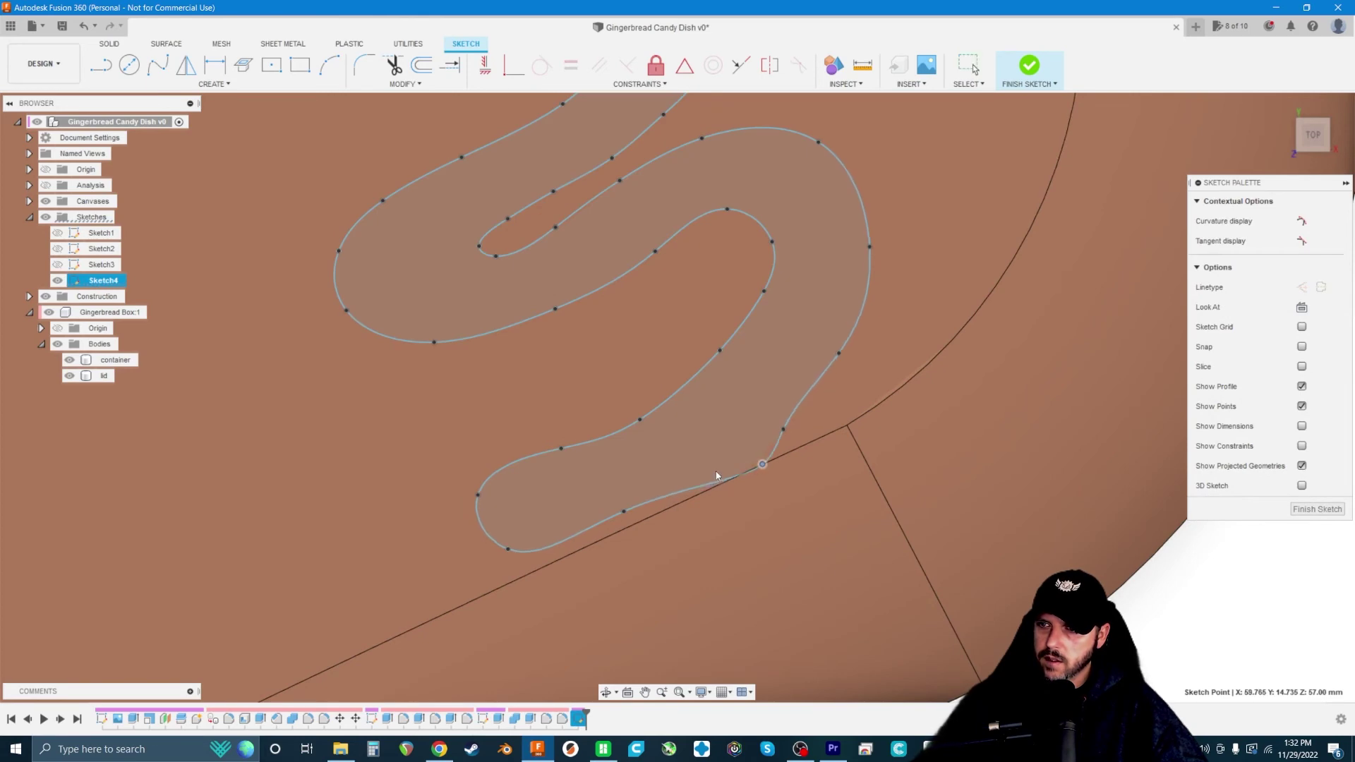
pyautogui.scroll(-6, 717, 475)
# - Reposition the spline points around the upper tip of the right arm's icing squiggle to round it and pull it inside the top-face edge
pyautogui.scroll(5, 494, 314)
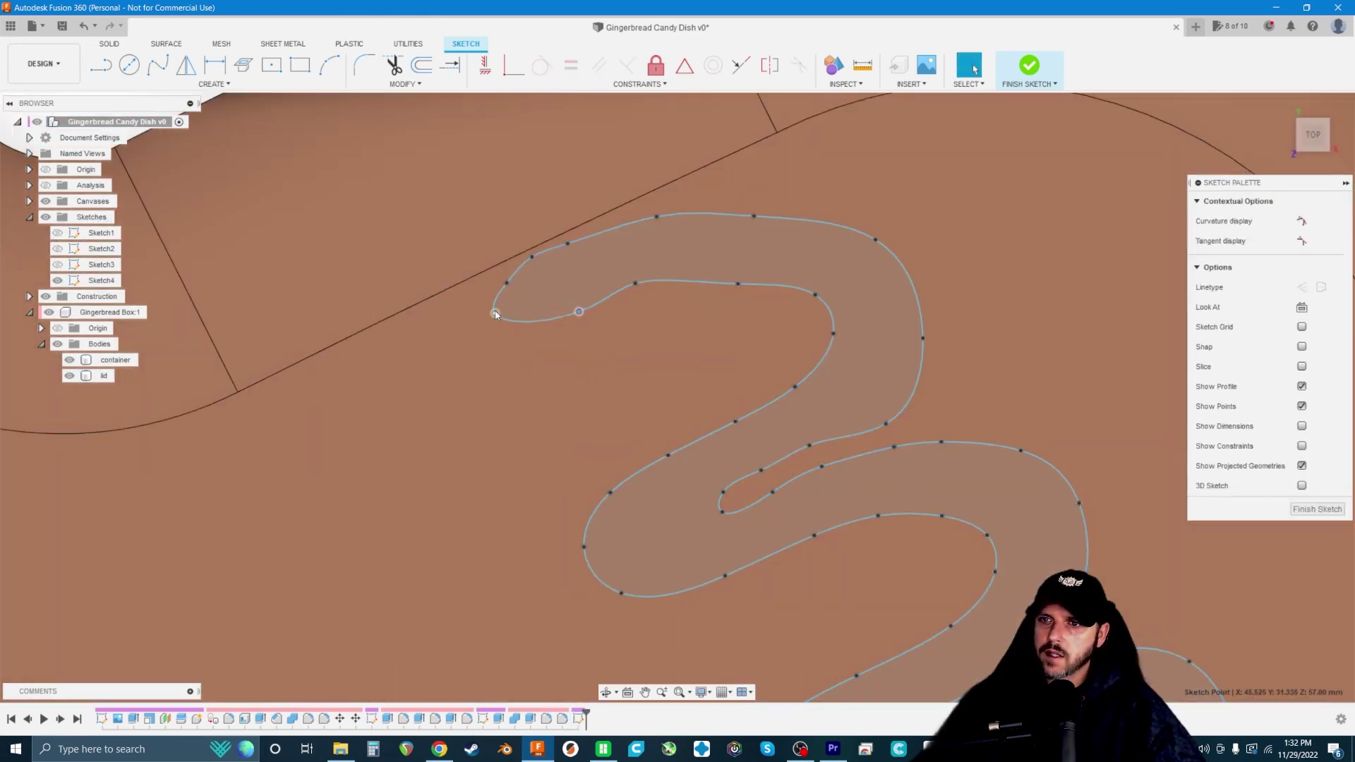
pyautogui.moveTo(495, 314); pyautogui.dragTo(517, 324)
pyautogui.moveTo(507, 283); pyautogui.dragTo(497, 300)
pyautogui.moveTo(635, 284); pyautogui.dragTo(635, 304)
pyautogui.moveTo(579, 311); pyautogui.dragTo(518, 343)
pyautogui.moveTo(497, 299); pyautogui.dragTo(499, 314)
pyautogui.moveTo(532, 256); pyautogui.dragTo(535, 277)
pyautogui.moveTo(568, 243); pyautogui.dragTo(586, 249)
pyautogui.scroll(-8, 773, 311)
pyautogui.click(1024, 425)
pyautogui.scroll(-3, 1027, 413)
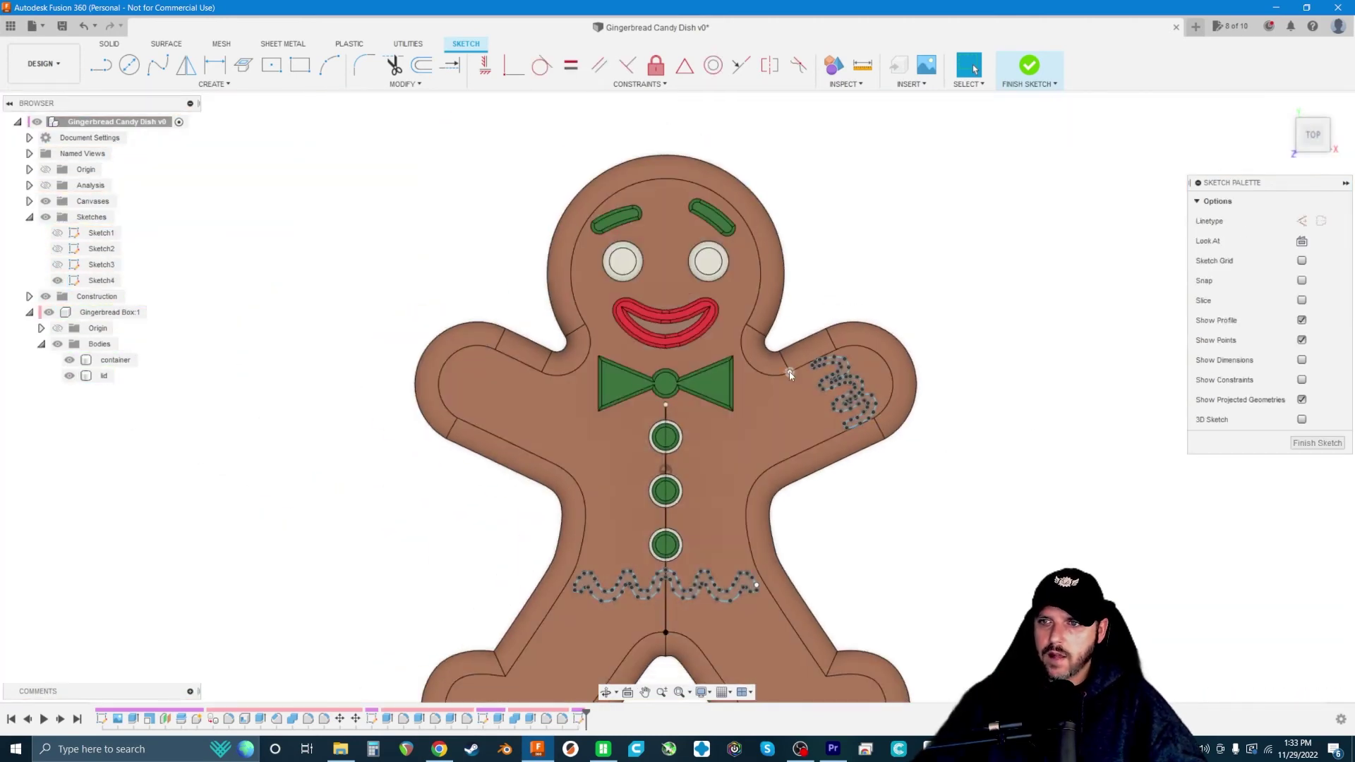
# - Mirror the right arm's icing squiggle across the vertical centre line onto the left arm
pyautogui.scroll(-2, 389, 272)
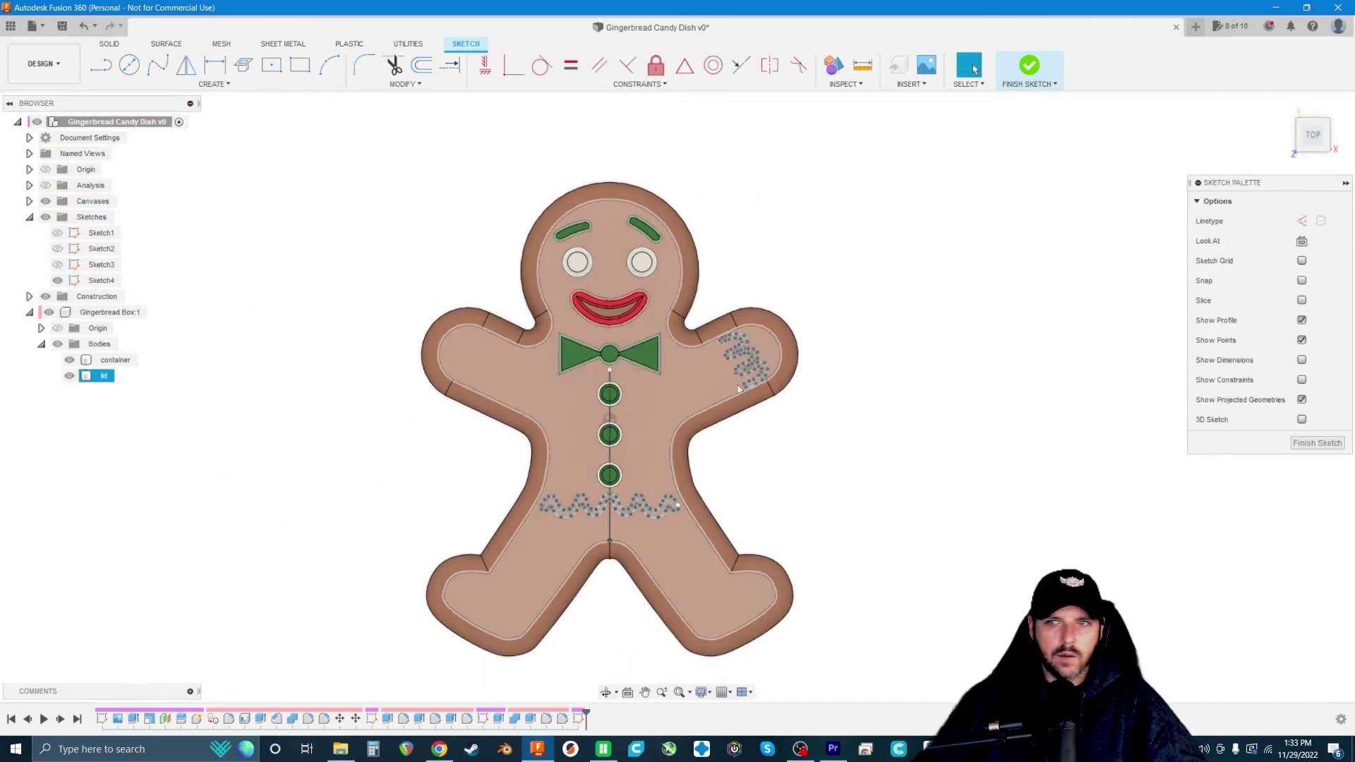
pyautogui.scroll(10, 735, 374)
pyautogui.click(760, 306)
pyautogui.click(188, 65)
pyautogui.scroll(-5, 867, 261)
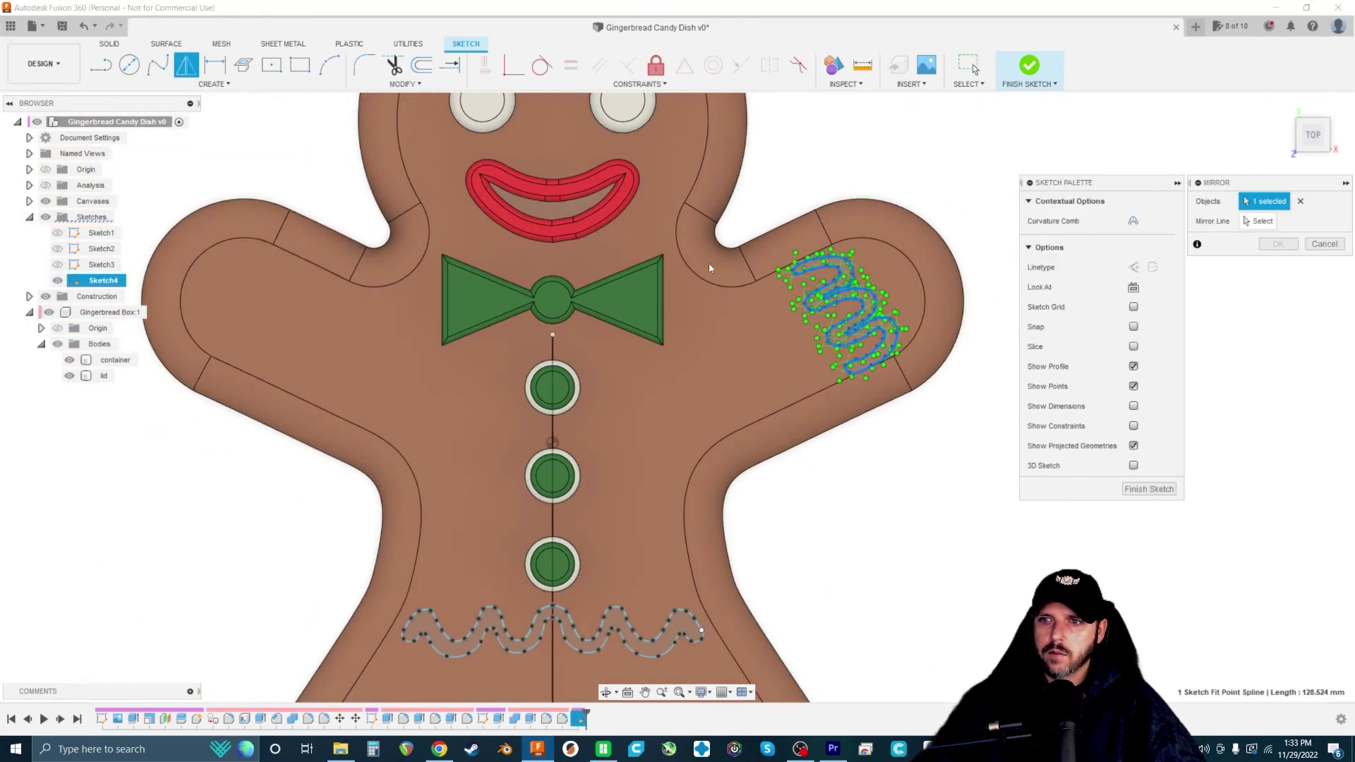
pyautogui.click(553, 422)
pyautogui.scroll(-3, 555, 419)
pyautogui.click(1278, 243)
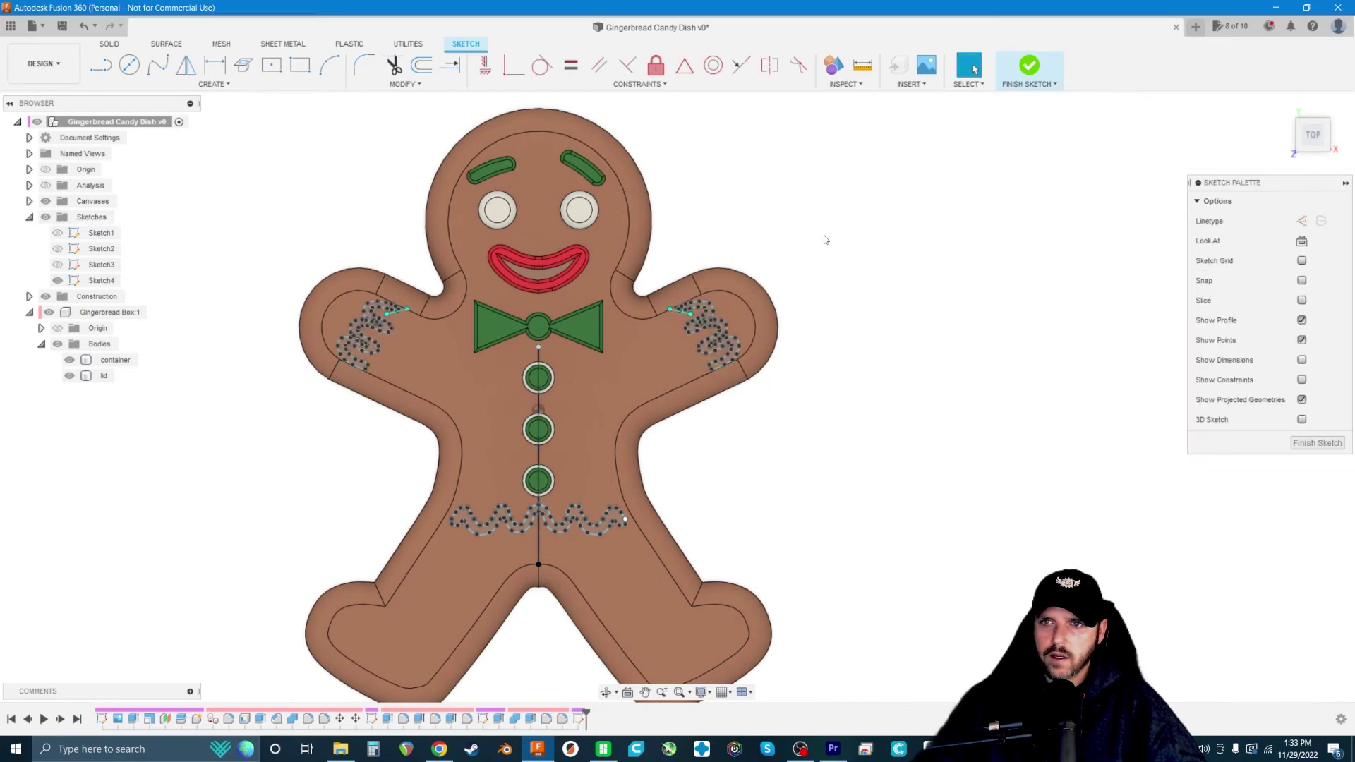
# - Draw a guide line straight across the right leg's top face, from its inner edge to its outer edge just above the foot
pyautogui.scroll(-2, 676, 486)
pyautogui.scroll(3, 676, 486)
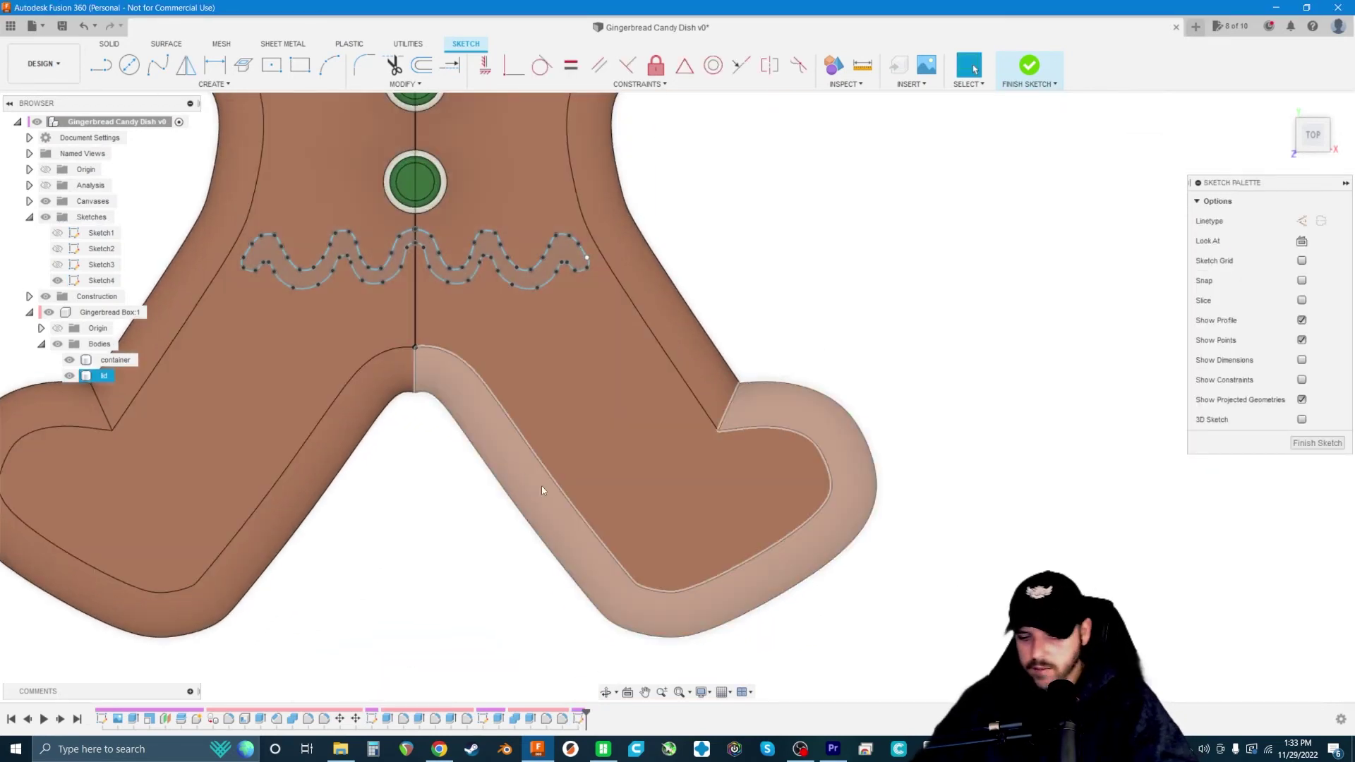
pyautogui.press('l')
pyautogui.scroll(2, 617, 527)
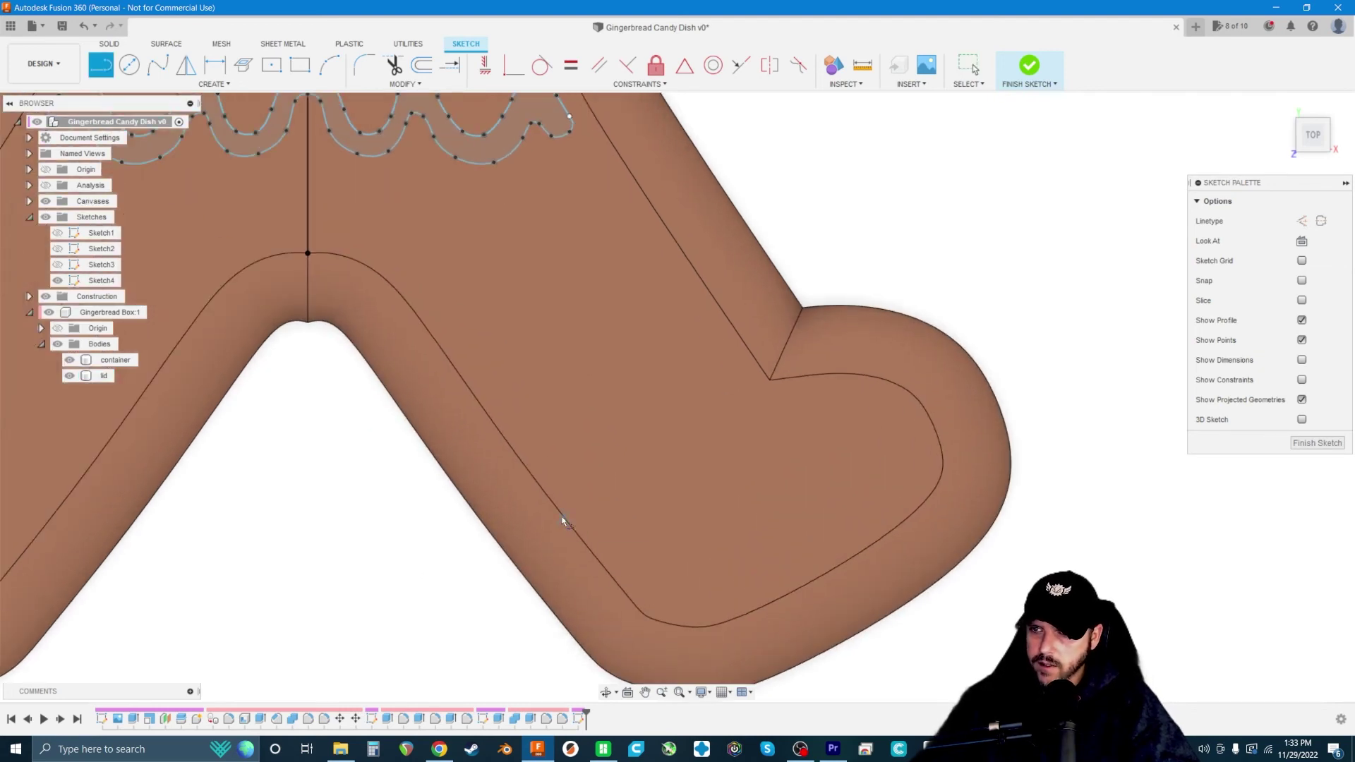
pyautogui.click(547, 498)
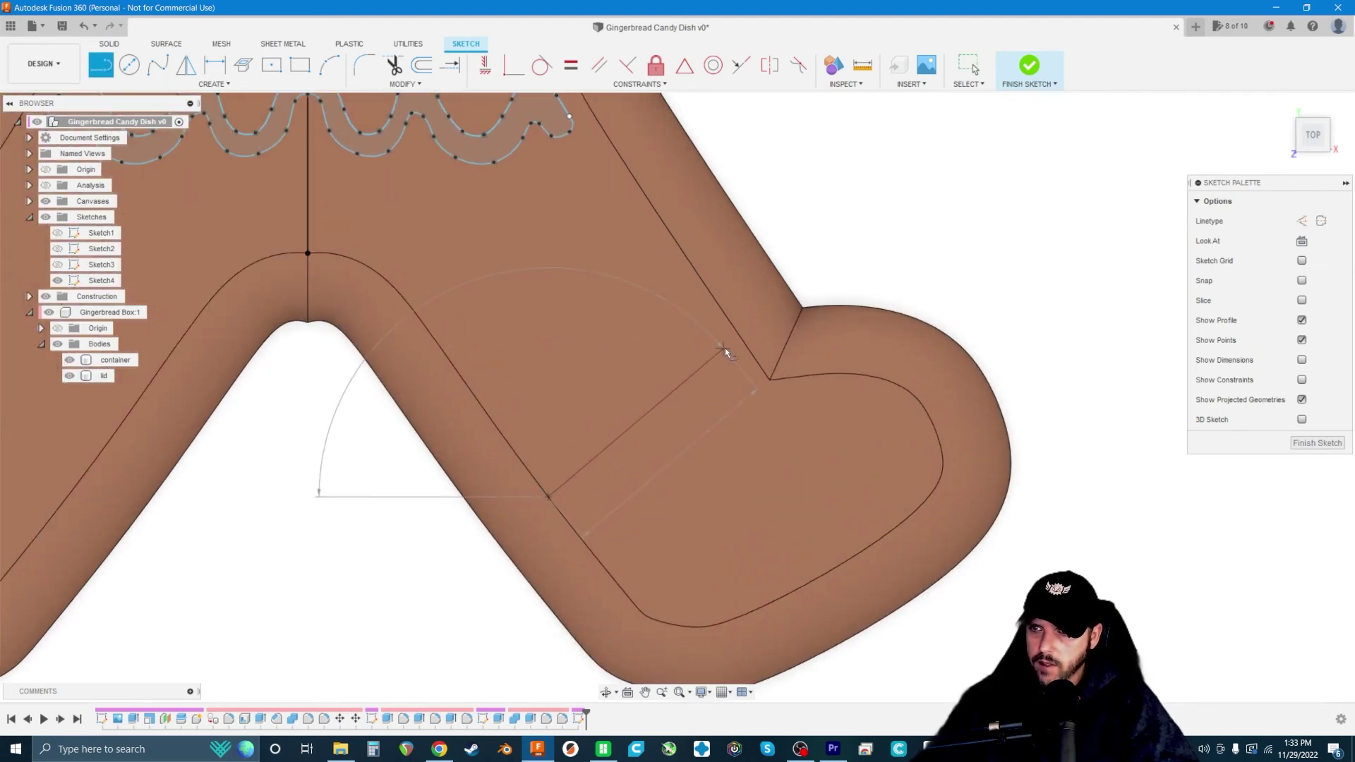
pyautogui.click(749, 349)
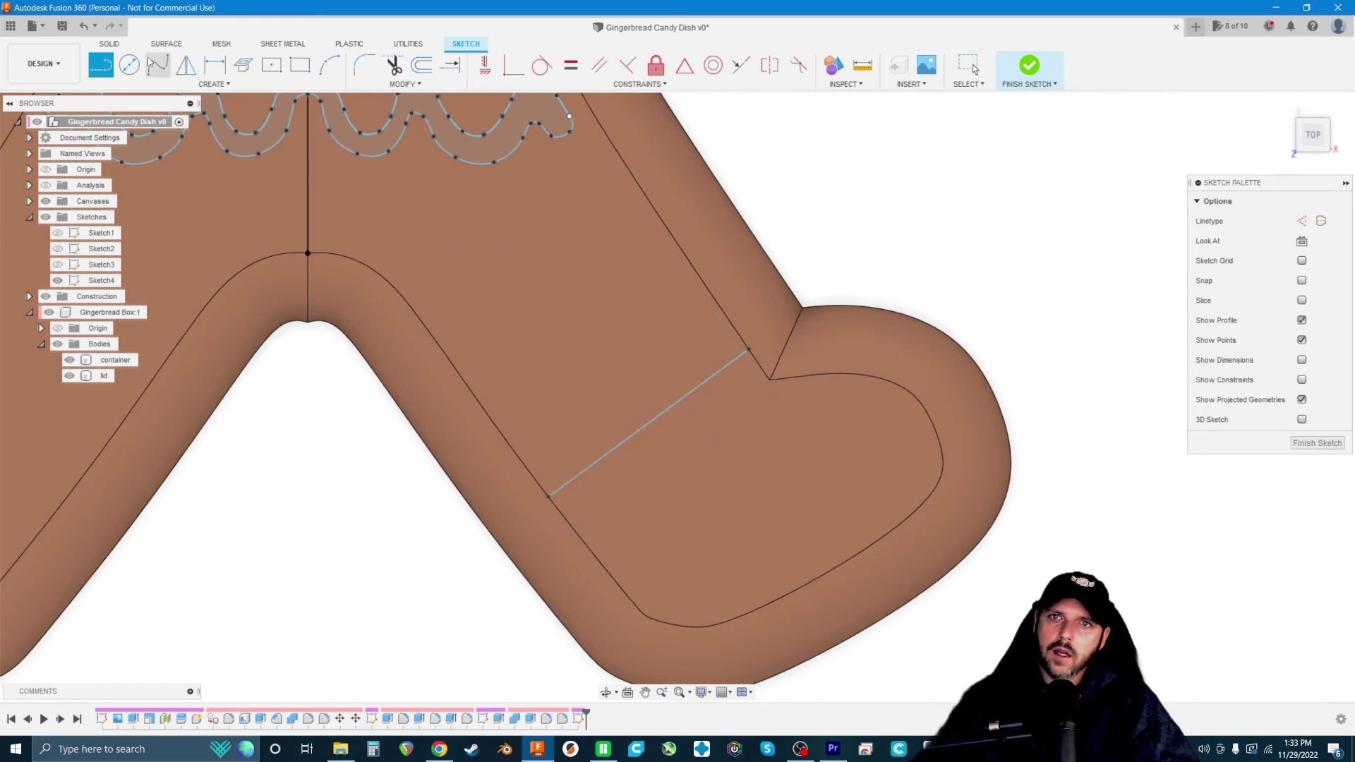
# - Sketch a closed, winding fit point spline about 119 mm long around the guide line, forming an icing squiggle across the right leg
pyautogui.scroll(2, 494, 494)
pyautogui.click(640, 551)
pyautogui.click(621, 520)
pyautogui.click(598, 473)
pyautogui.click(584, 426)
pyautogui.click(587, 397)
pyautogui.click(607, 391)
pyautogui.click(627, 396)
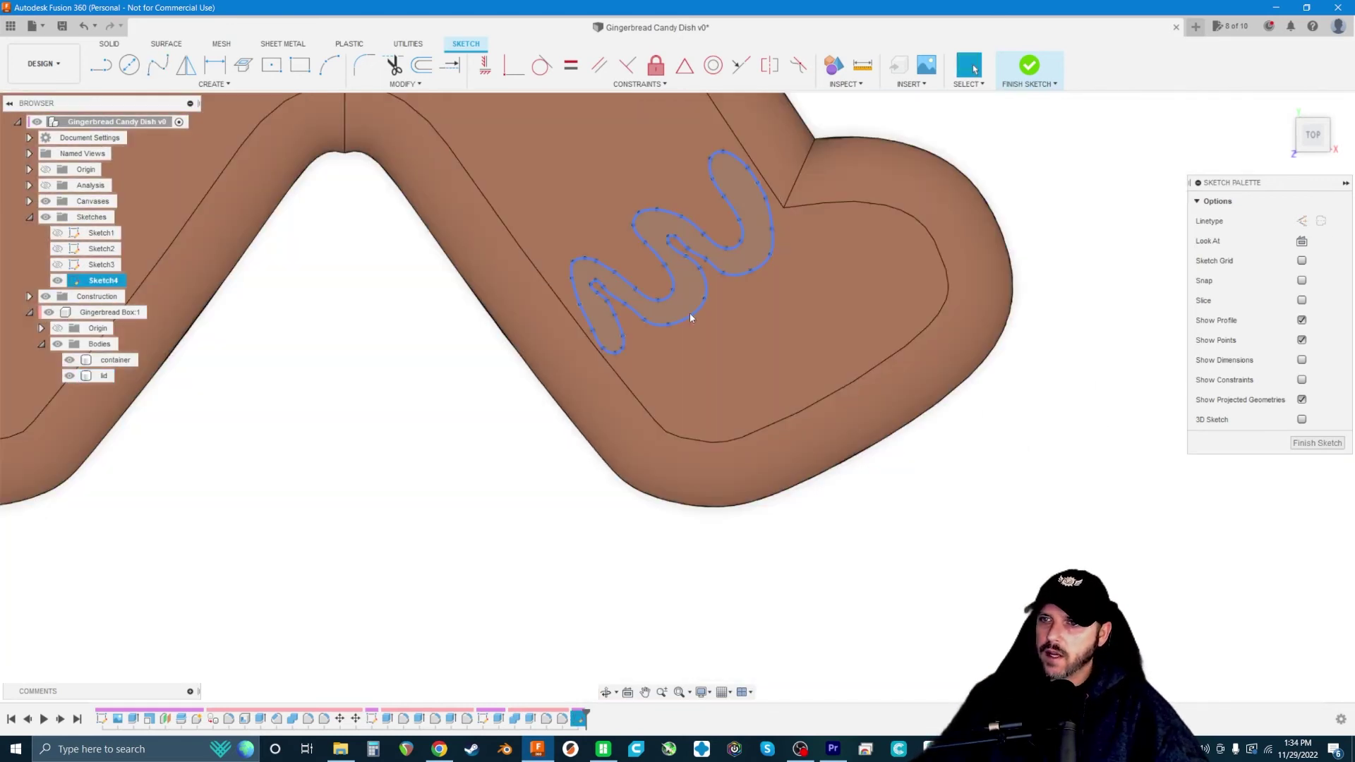
# - Mirror the right leg's icing squiggle across the vertical centre line onto the left leg and finish the sketch
pyautogui.click(689, 312)
pyautogui.scroll(-2, 931, 502)
pyautogui.click(190, 66)
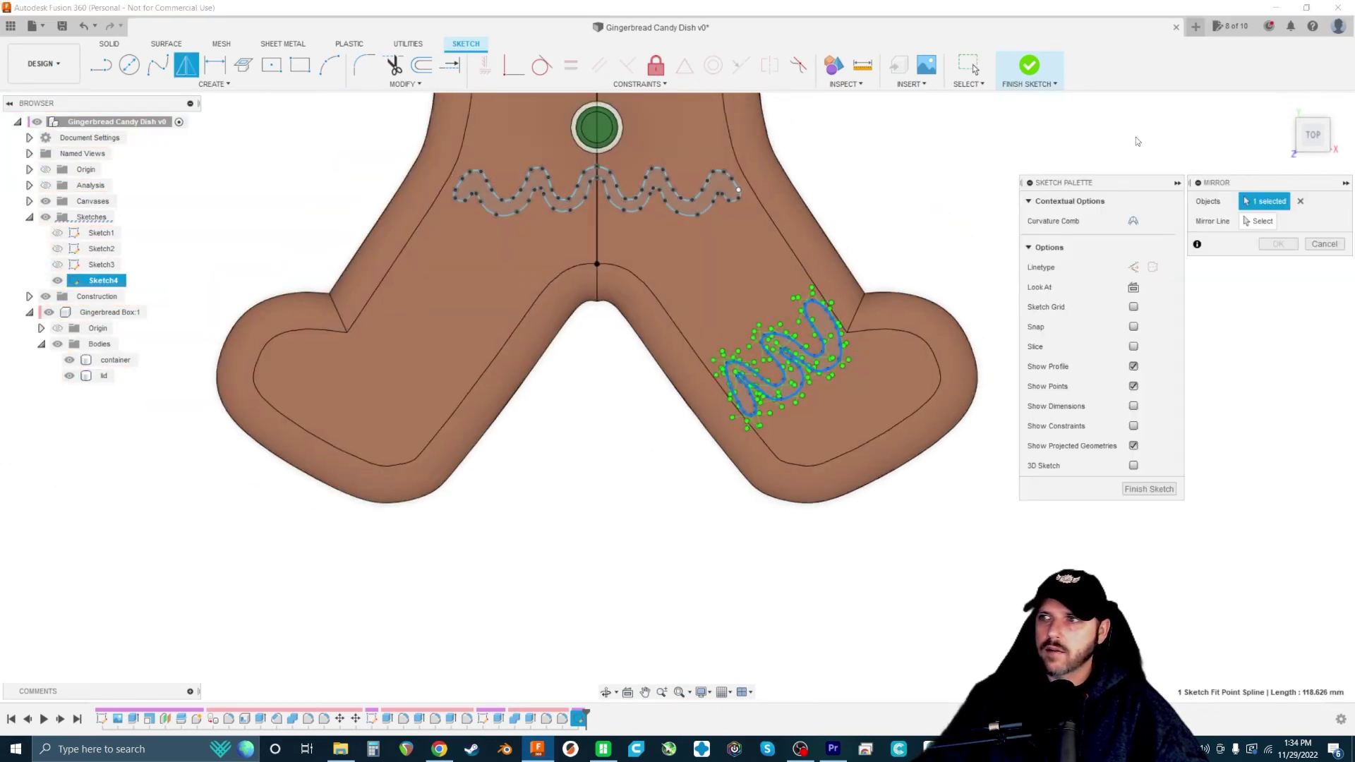
pyautogui.click(600, 223)
pyautogui.click(1279, 243)
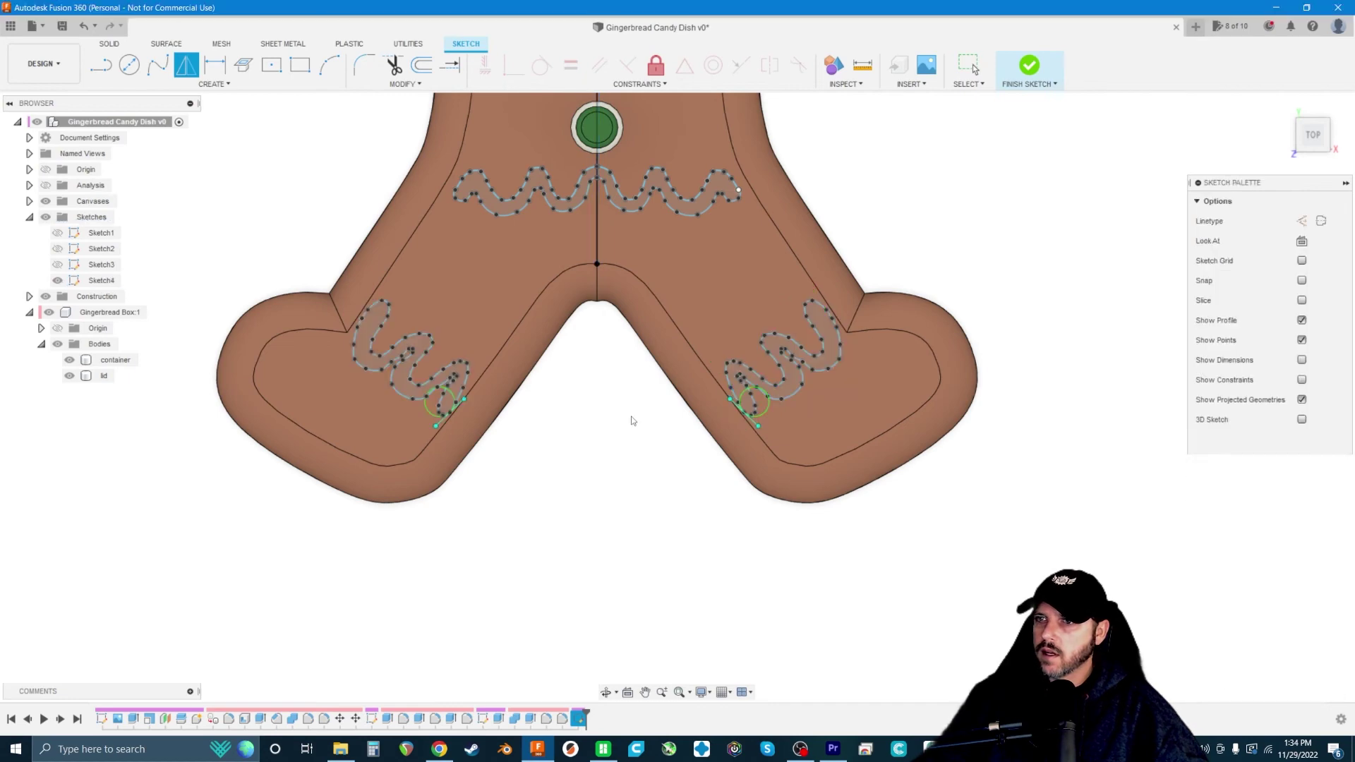
pyautogui.scroll(-2, 614, 430)
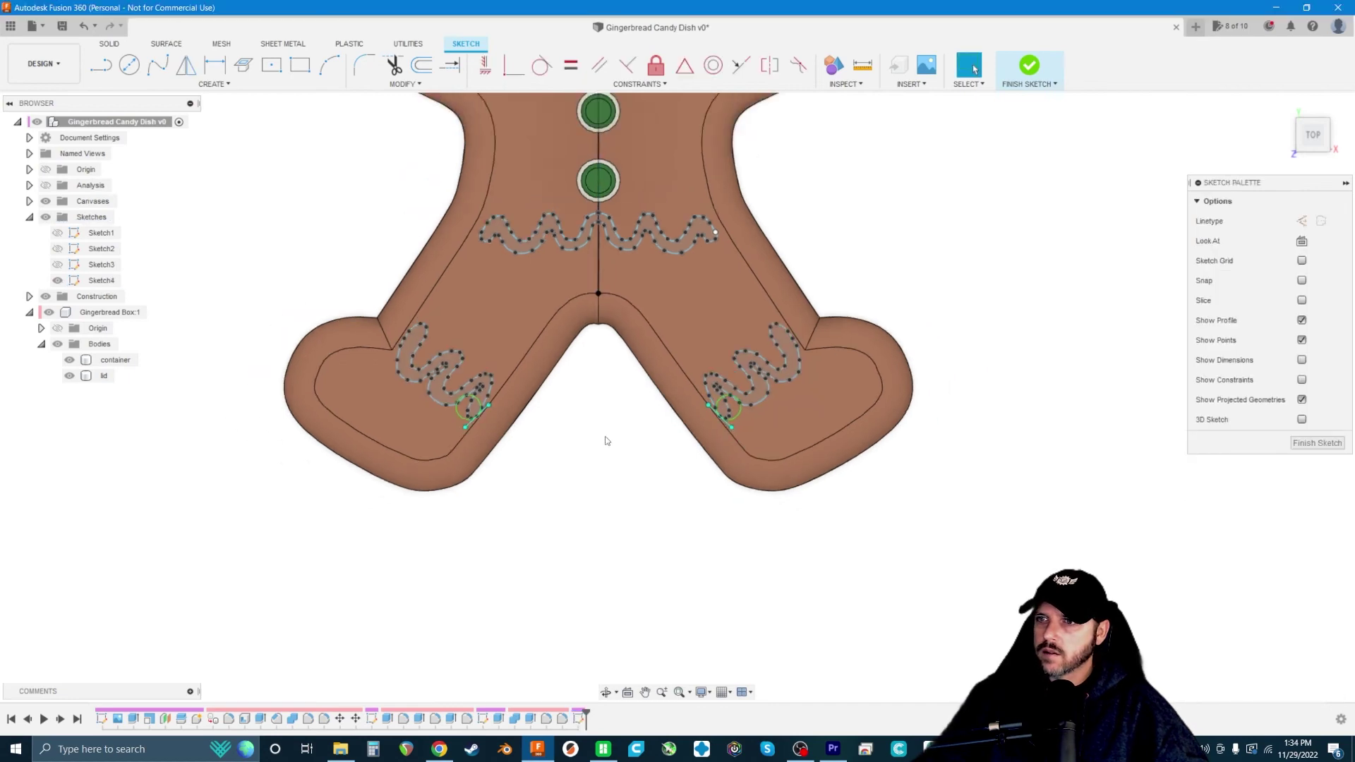
pyautogui.click(1030, 65)
# - Start an extrusion of all six icing profiles: both arm squiggles, both halves of the waist band and both leg squiggles
pyautogui.press('e')
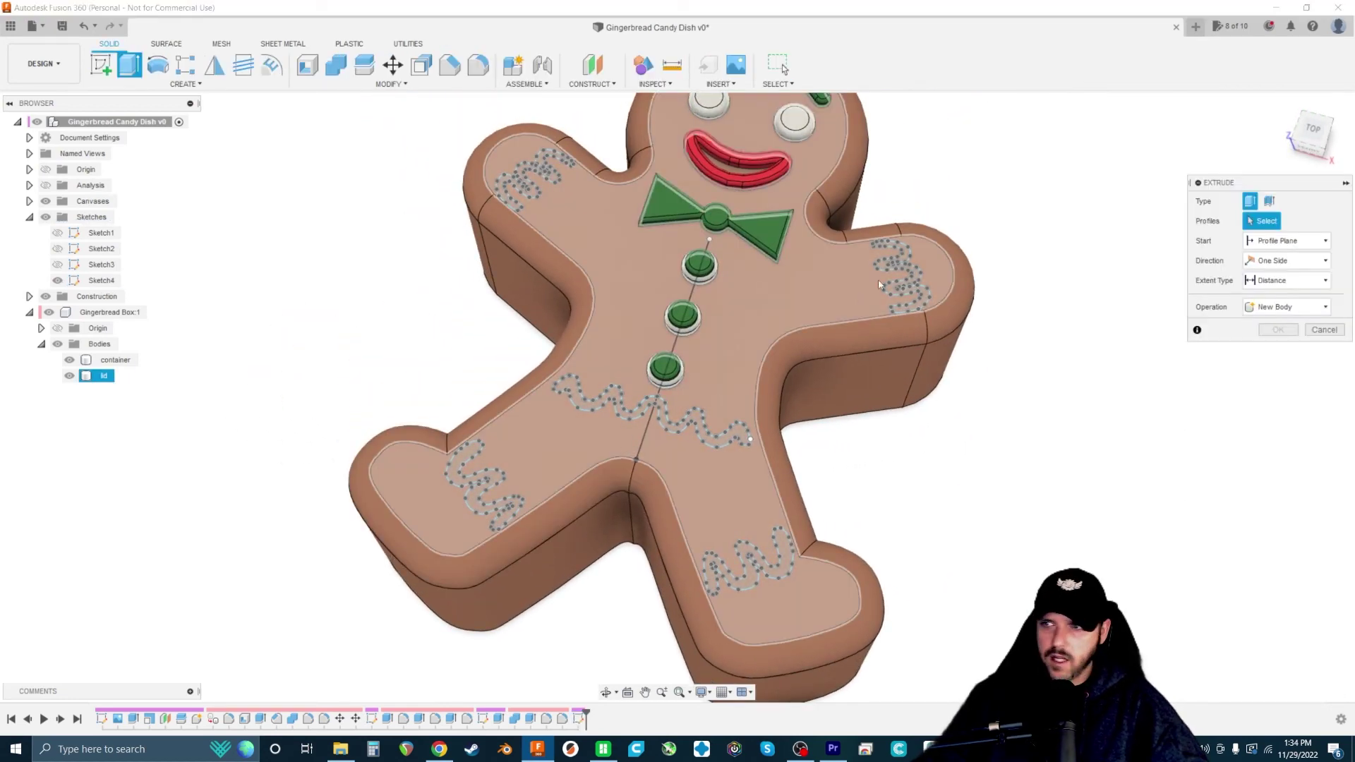
pyautogui.scroll(3, 895, 274)
pyautogui.click(897, 275)
pyautogui.scroll(-3, 896, 275)
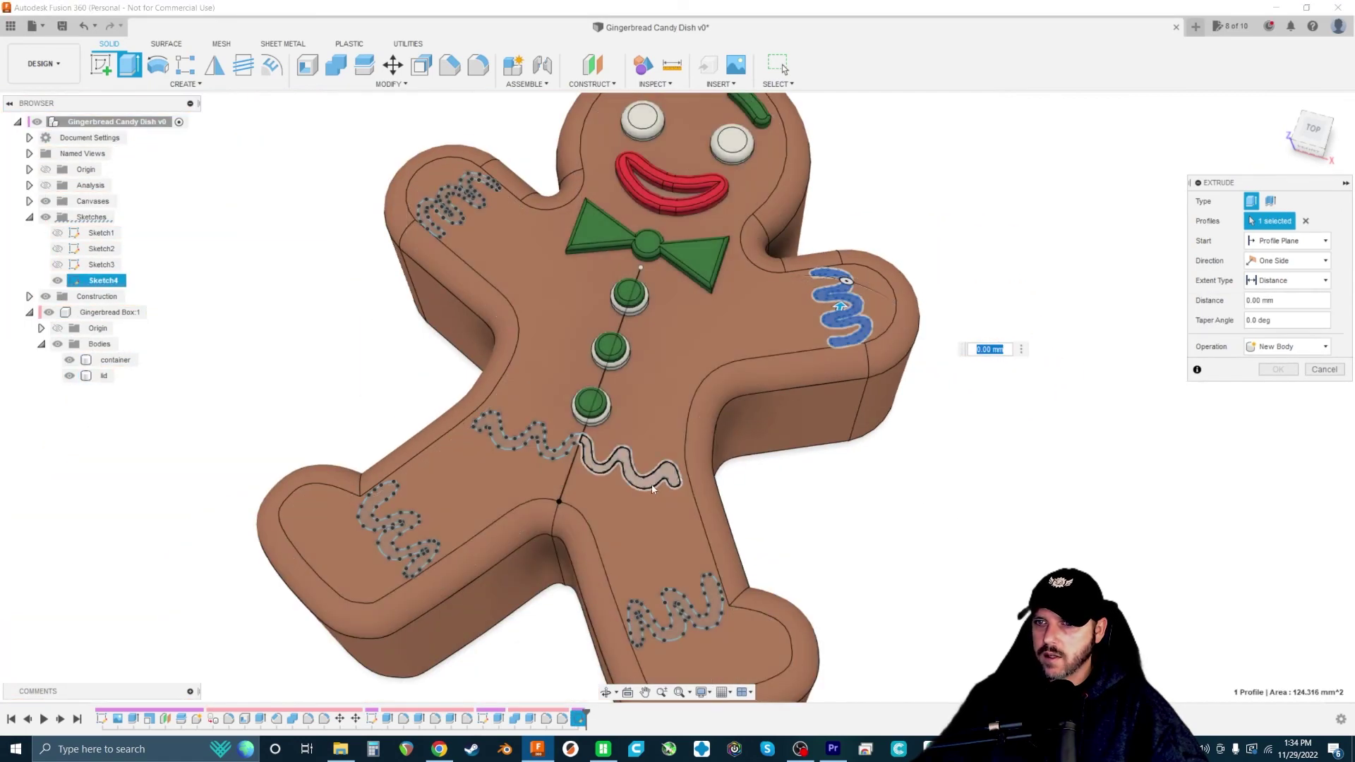
pyautogui.scroll(2, 651, 487)
pyautogui.click(663, 480)
pyautogui.click(466, 423)
pyautogui.scroll(-2, 466, 424)
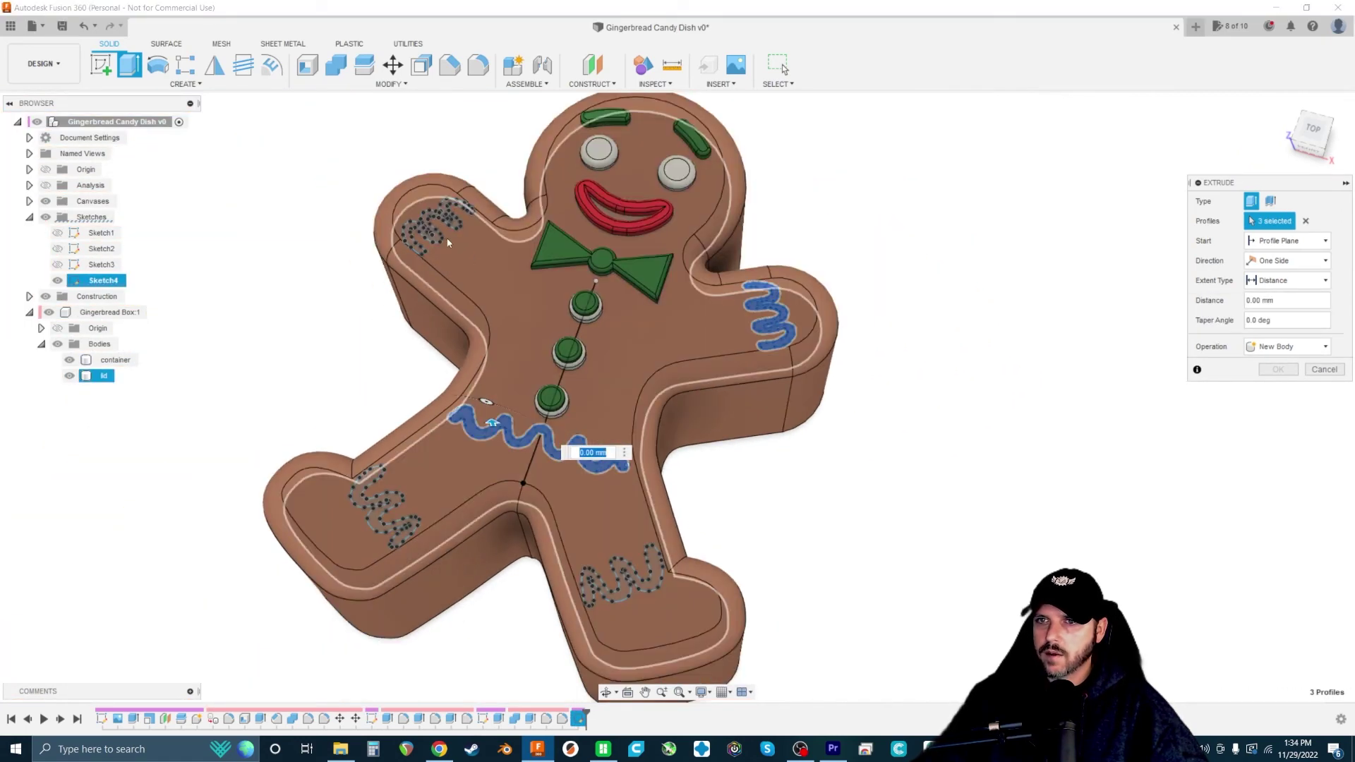
pyautogui.click(424, 242)
pyautogui.click(385, 507)
pyautogui.click(621, 579)
# - Extrude the selected icing profiles 3 mm up from the lid's top face as a Join
pyautogui.scroll(1, 596, 379)
pyautogui.scroll(-3, 614, 346)
pyautogui.scroll(4, 635, 354)
pyautogui.scroll(-2, 600, 403)
pyautogui.scroll(2, 631, 552)
pyautogui.keyDown('shift'); pyautogui.moveTo(642, 575); pyautogui.dragTo(608, 532, button='middle'); pyautogui.keyUp('shift')
pyautogui.scroll(4, 608, 561)
pyautogui.moveTo(605, 585); pyautogui.dragTo(604, 574)
pyautogui.scroll(-5, 534, 223)
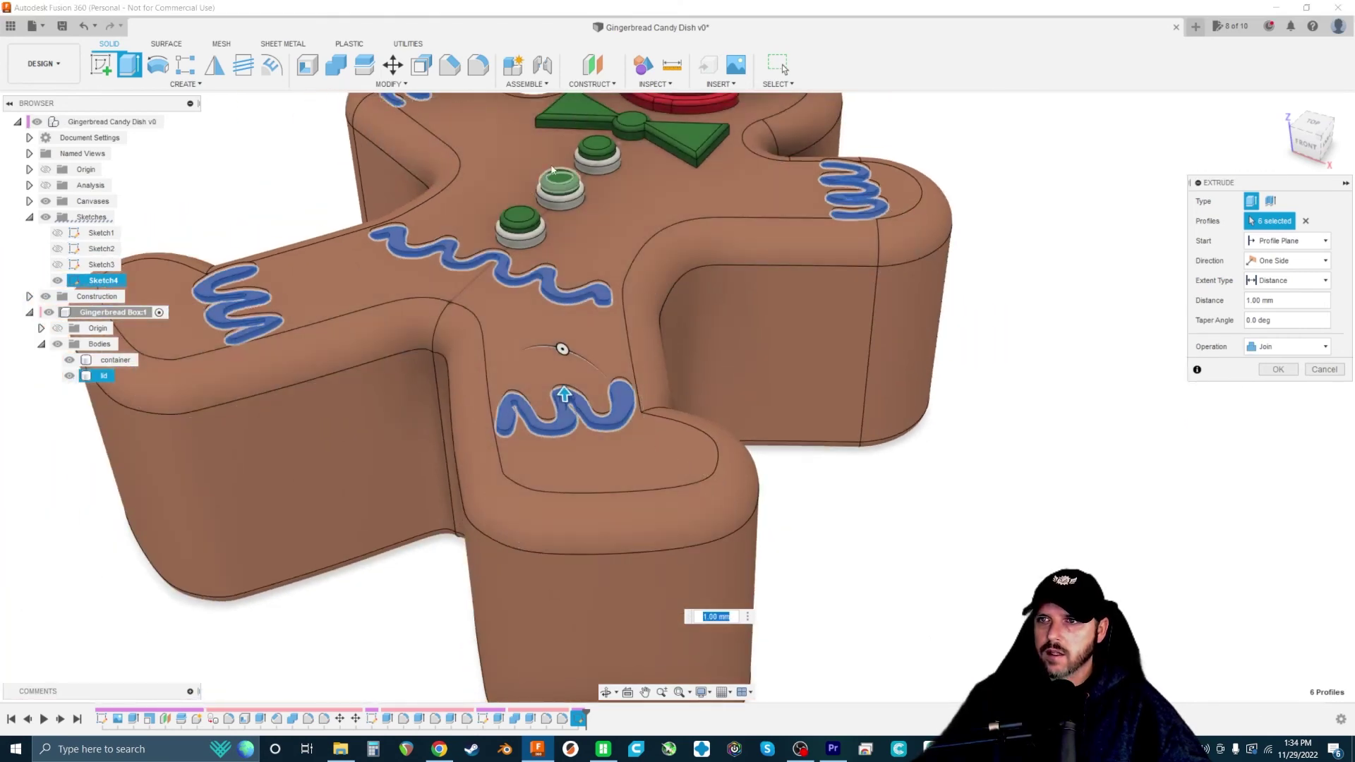
pyautogui.scroll(6, 577, 238)
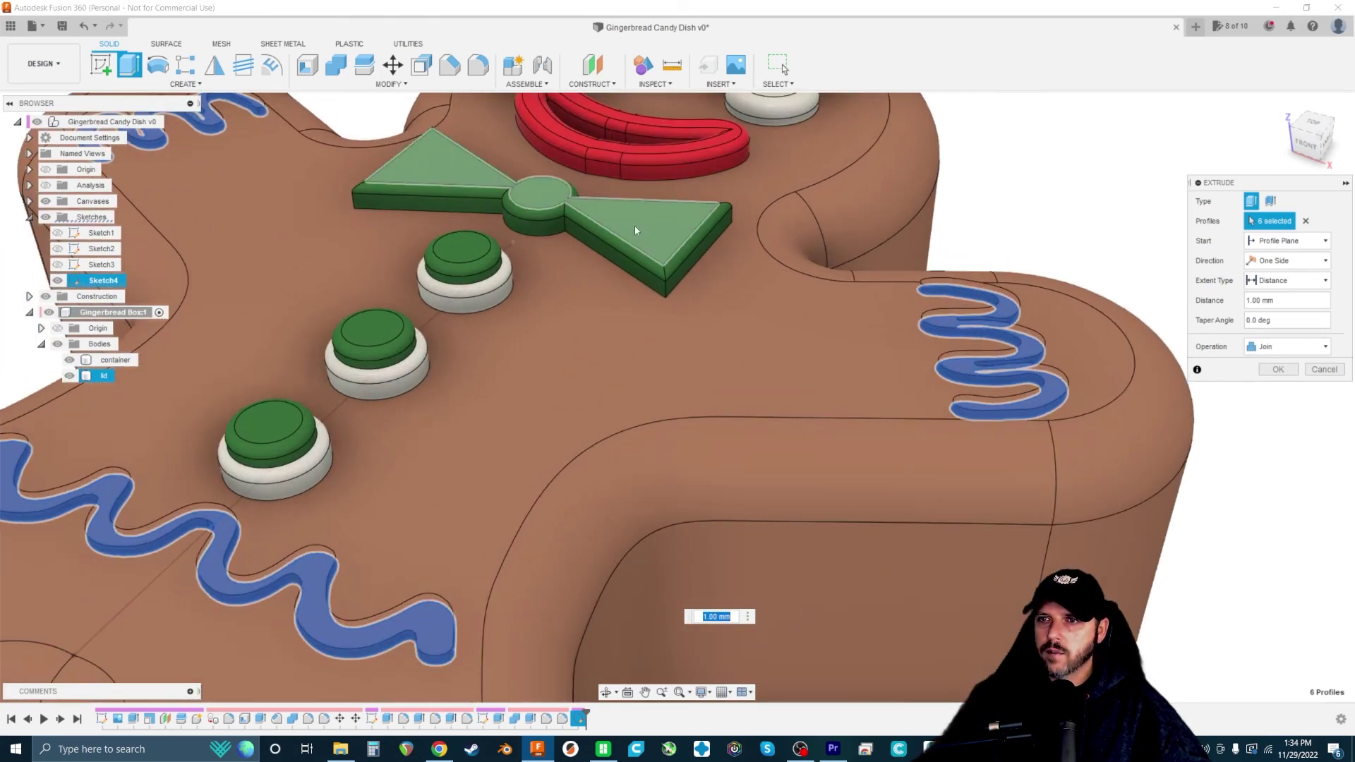
pyautogui.write('3')
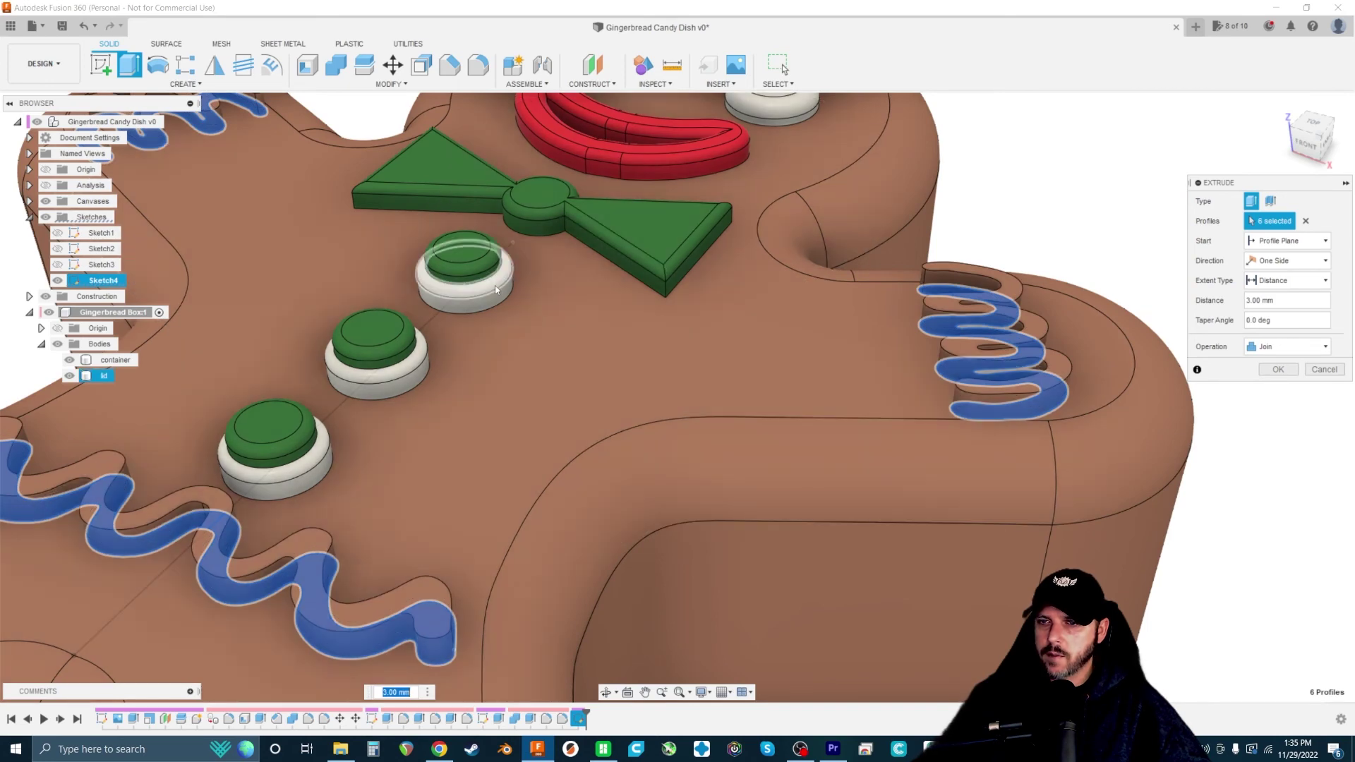
pyautogui.scroll(-5, 496, 288)
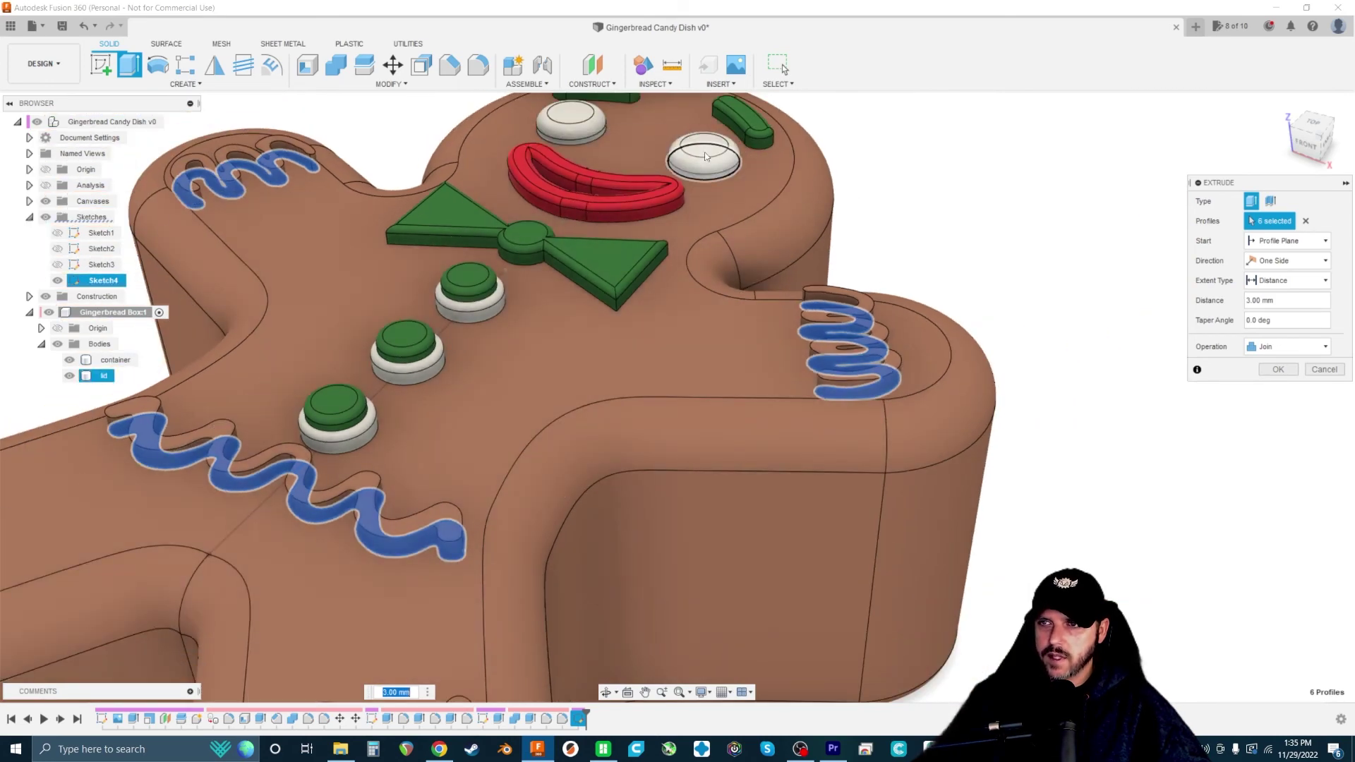
pyautogui.scroll(2, 623, 235)
pyautogui.scroll(-3, 623, 235)
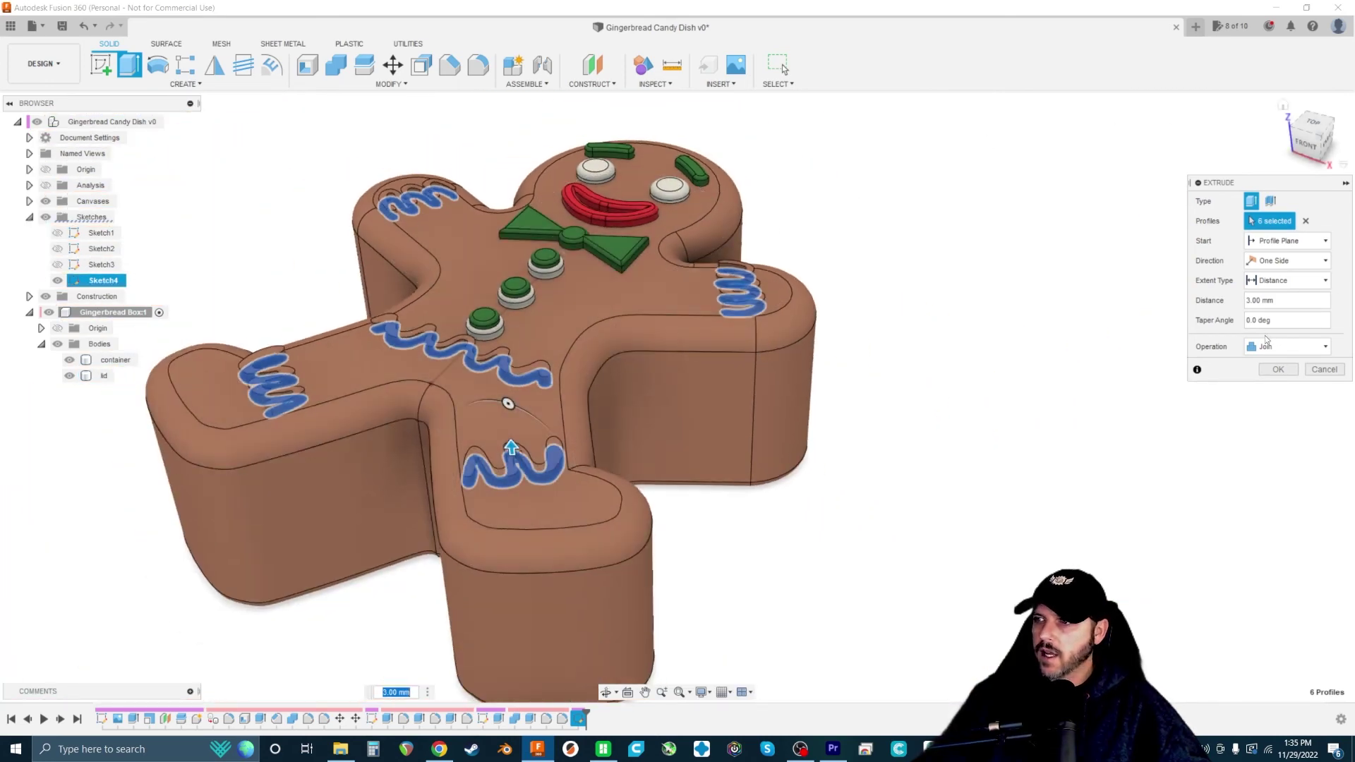
pyautogui.click(1268, 369)
# - Start a 0.5 mm fillet on the top face of the left arm's raised icing squiggle
pyautogui.scroll(-2, 1041, 493)
pyautogui.keyDown('shift'); pyautogui.moveTo(564, 172); pyautogui.dragTo(573, 194, button='middle'); pyautogui.keyUp('shift')
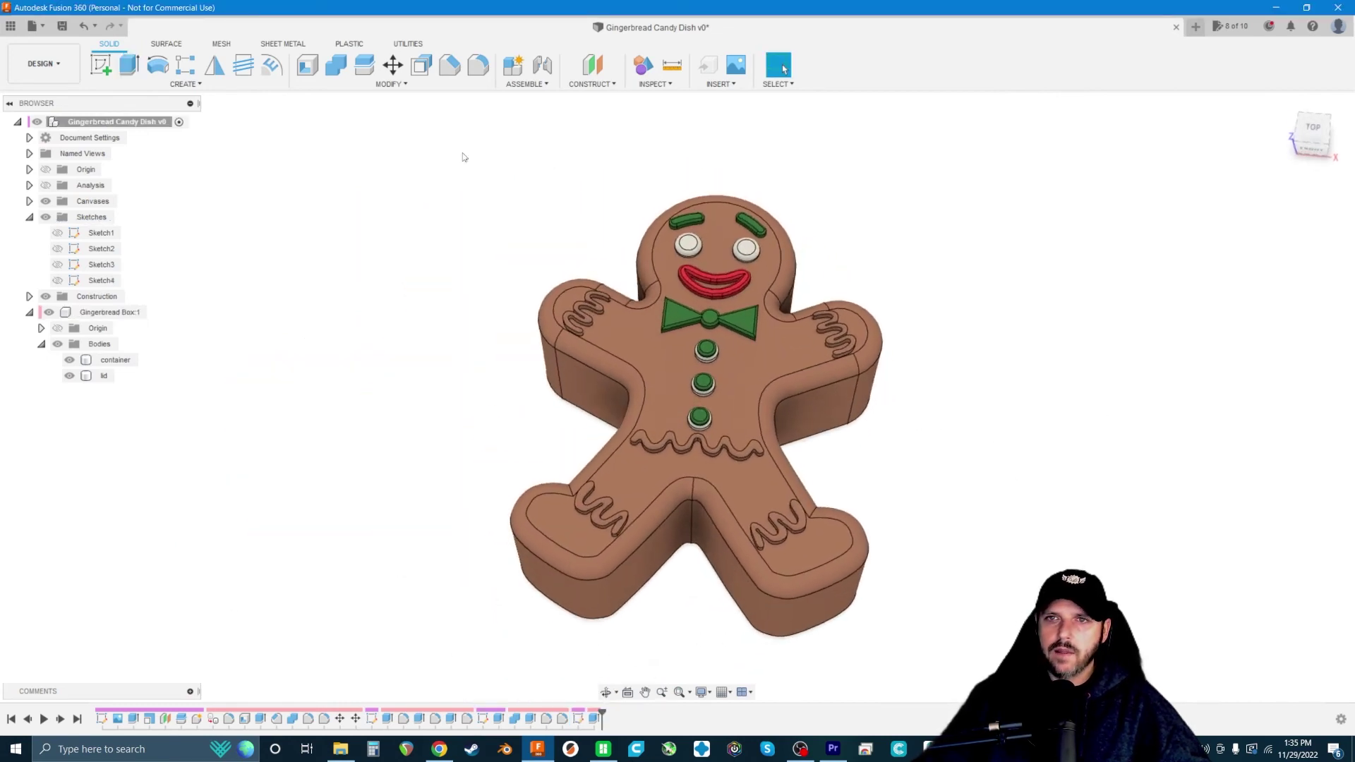
pyautogui.click(478, 65)
pyautogui.scroll(5, 602, 352)
pyautogui.scroll(5, 602, 352)
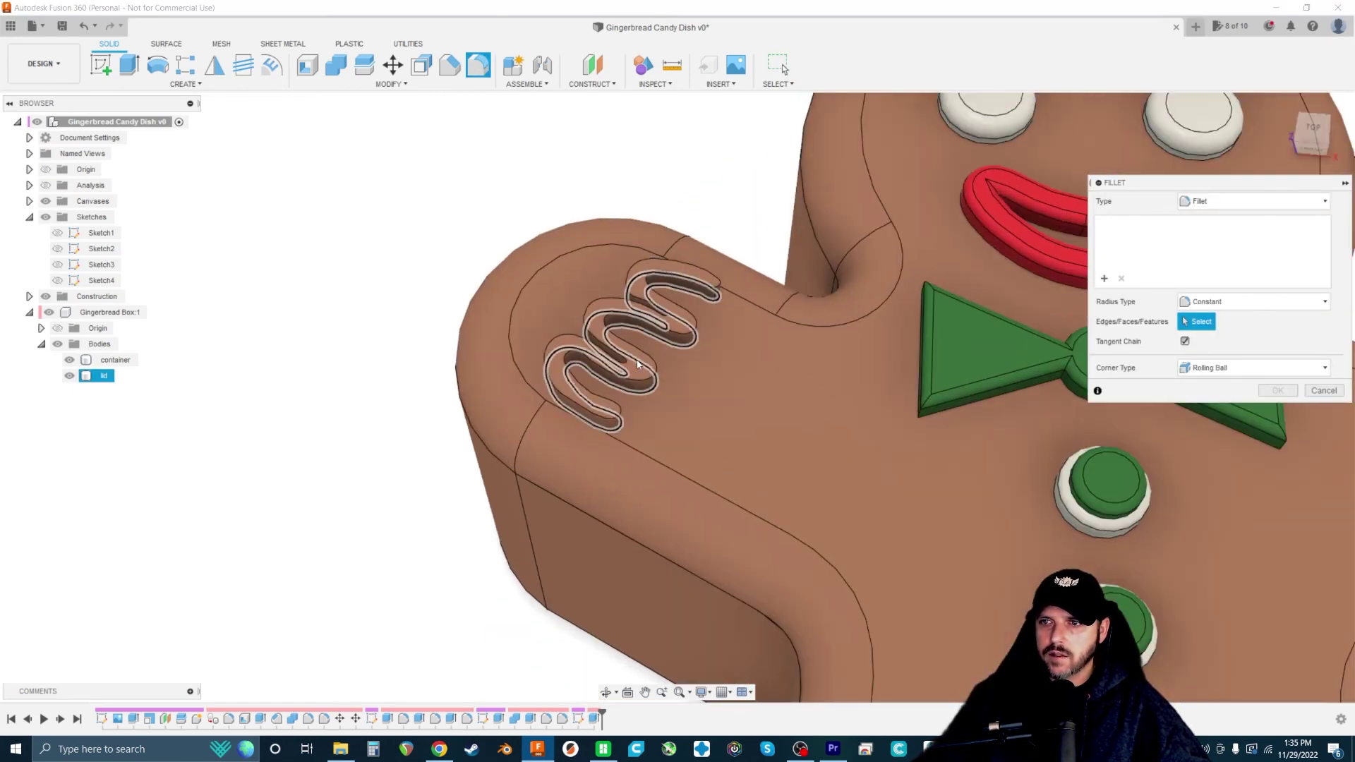
pyautogui.click(639, 362)
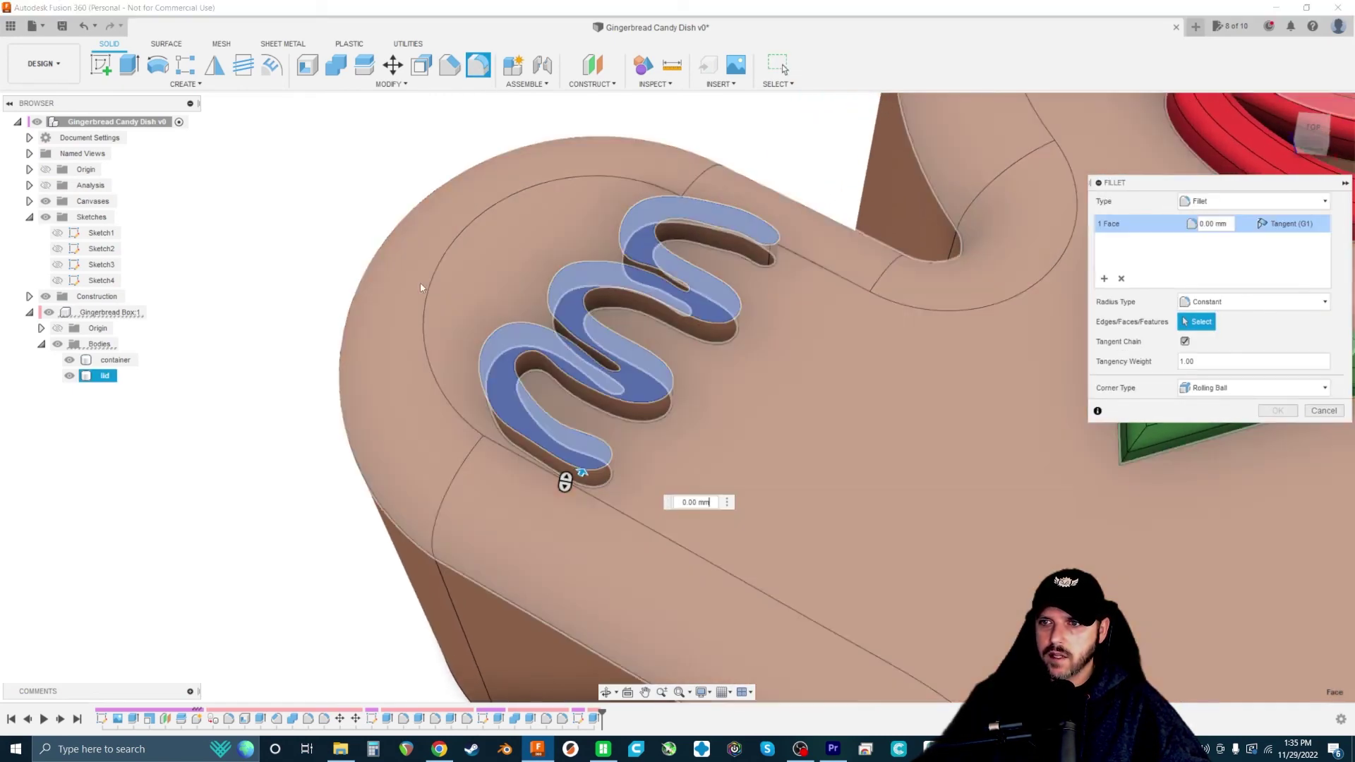
pyautogui.write('0.5')
# - Include the top faces of both leg squiggles, the waist band and the right arm squiggle in the 0.5 mm fillet and apply it
pyautogui.scroll(-8, 409, 297)
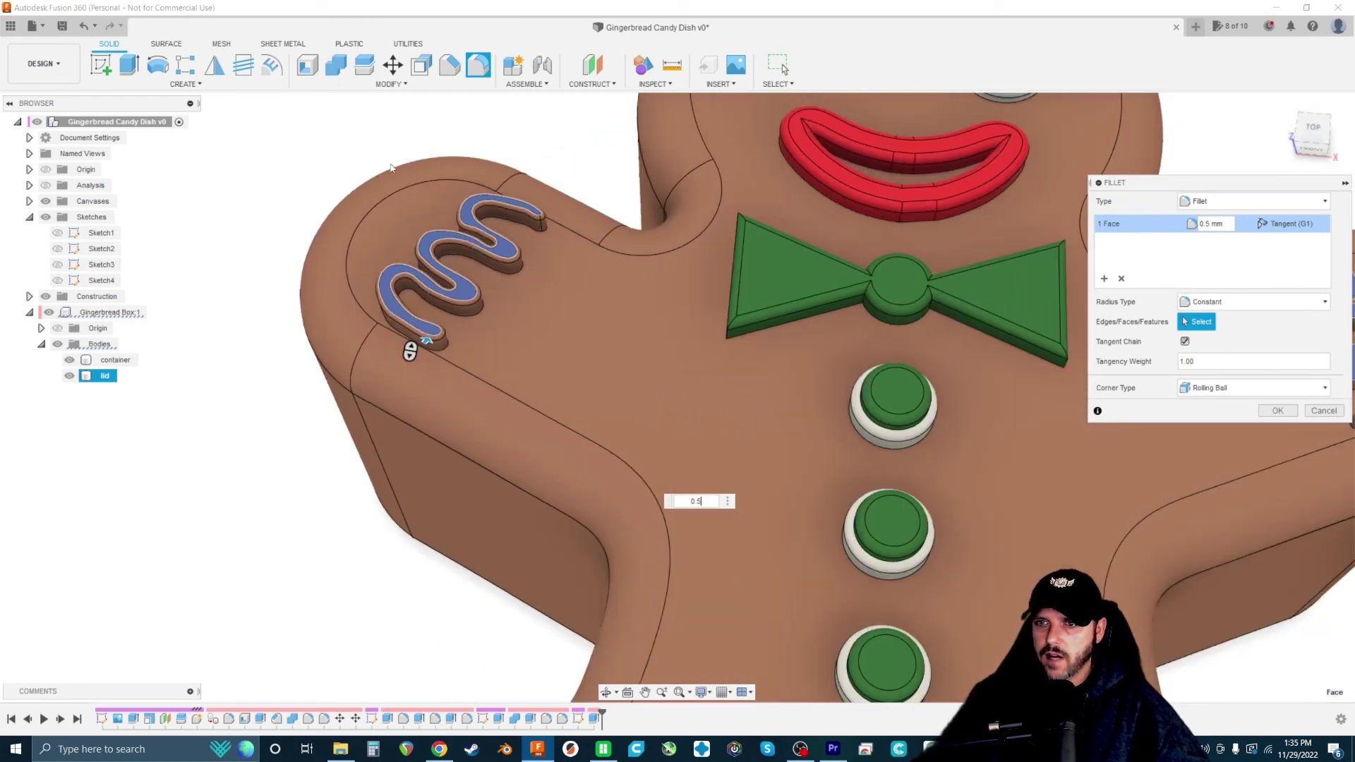
pyautogui.scroll(5, 445, 569)
pyautogui.scroll(1, 445, 569)
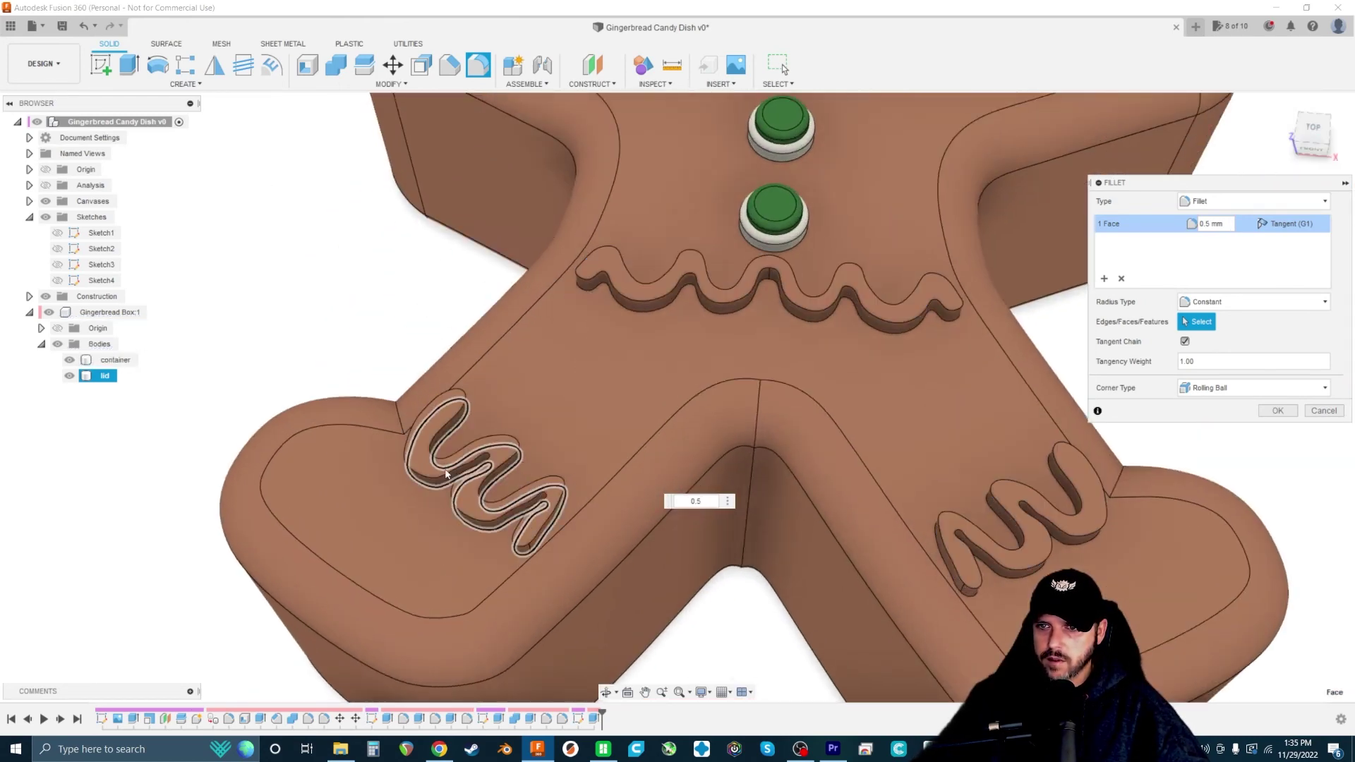
pyautogui.scroll(1, 424, 458)
pyautogui.click(426, 457)
pyautogui.click(644, 274)
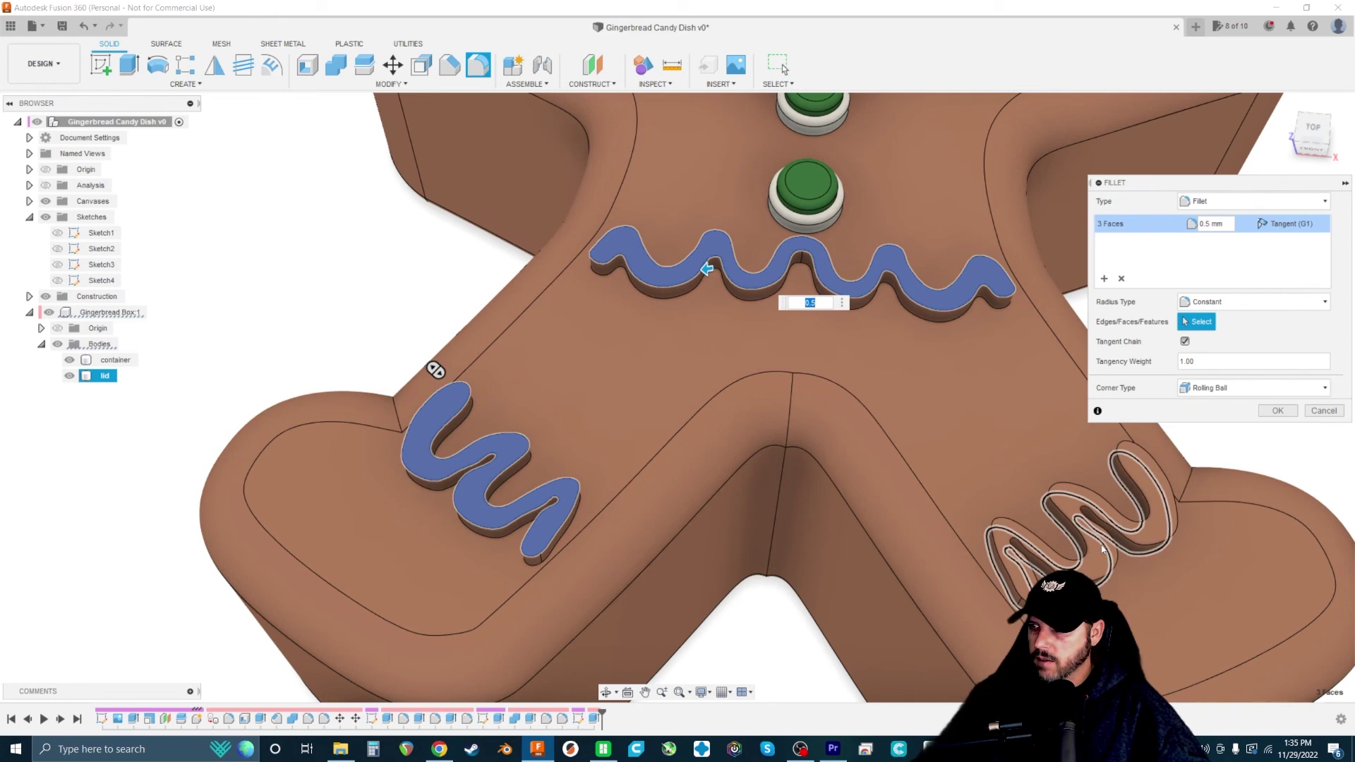
pyautogui.click(1063, 494)
pyautogui.scroll(-5, 1063, 494)
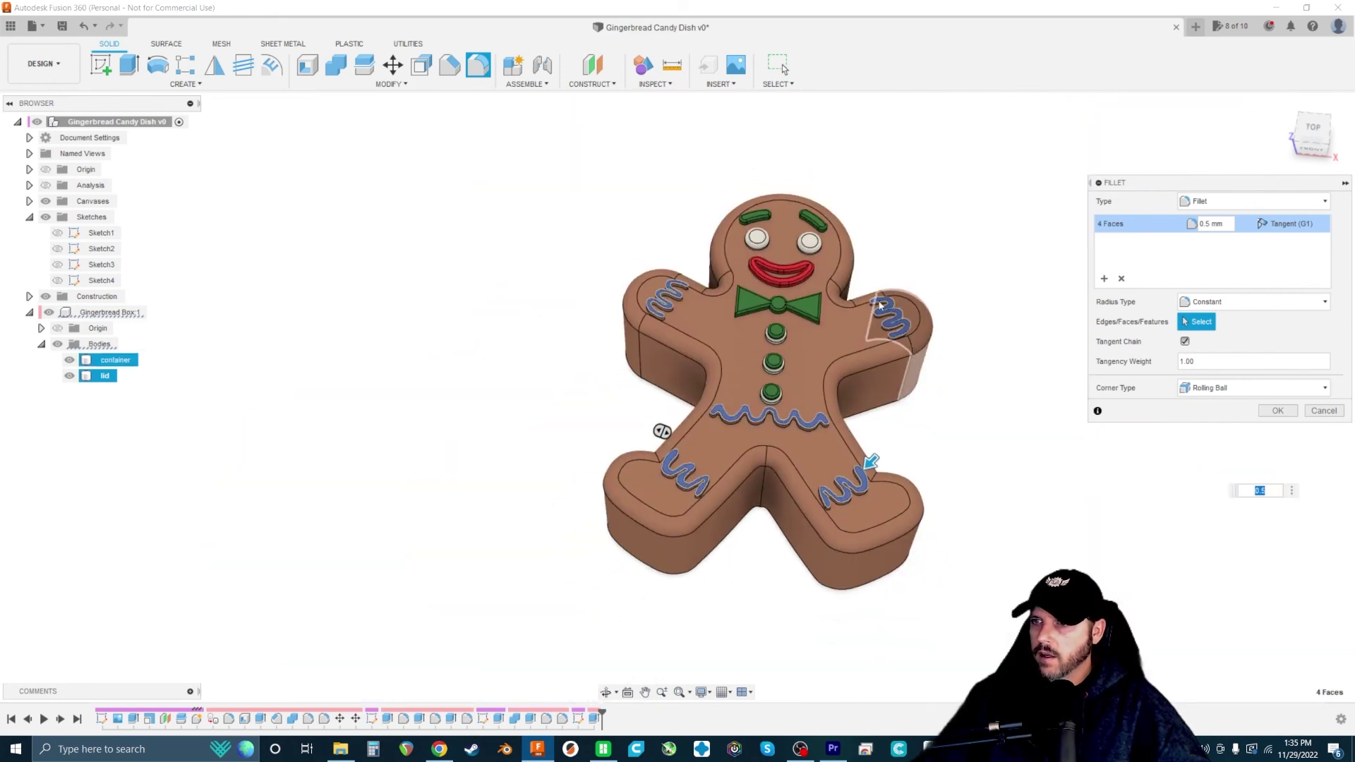
pyautogui.scroll(8, 686, 548)
pyautogui.scroll(-3, 528, 582)
pyautogui.scroll(8, 812, 325)
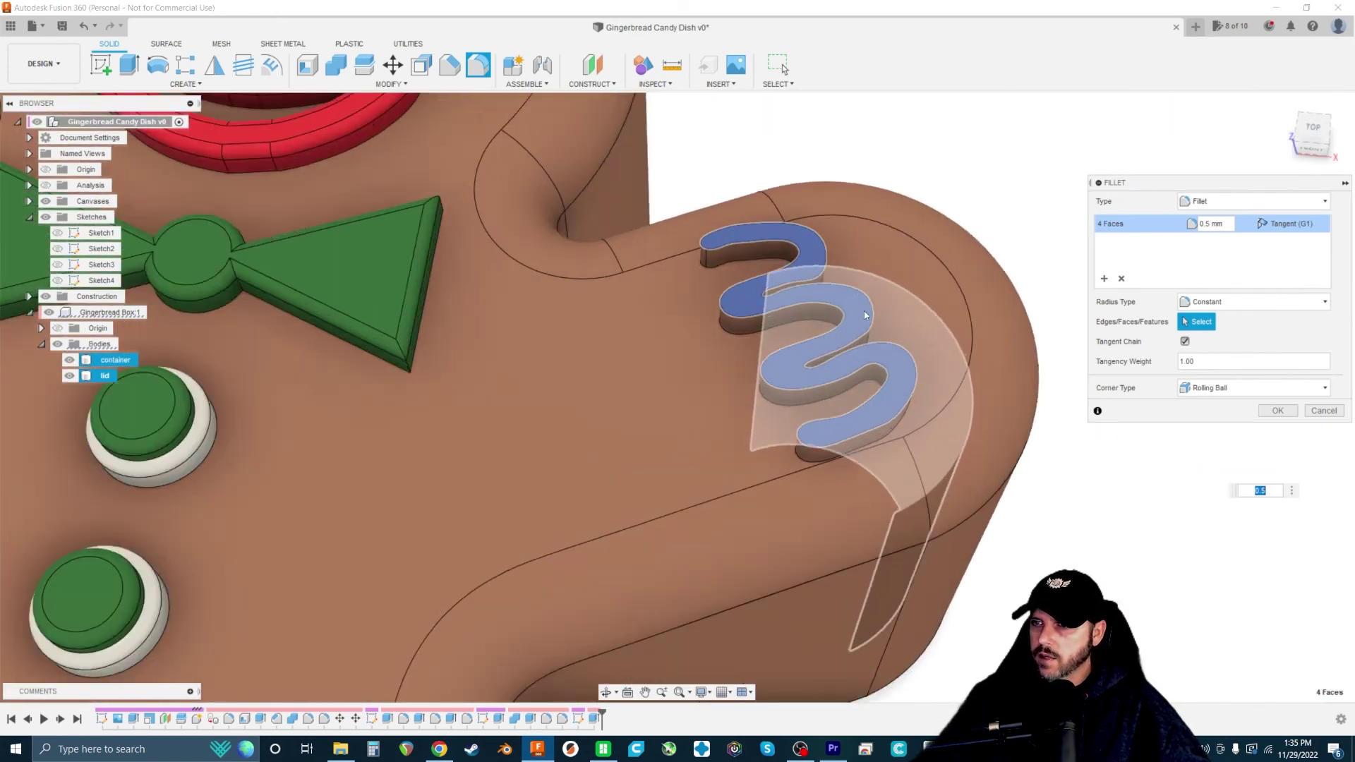
pyautogui.click(857, 300)
pyautogui.scroll(-5, 857, 298)
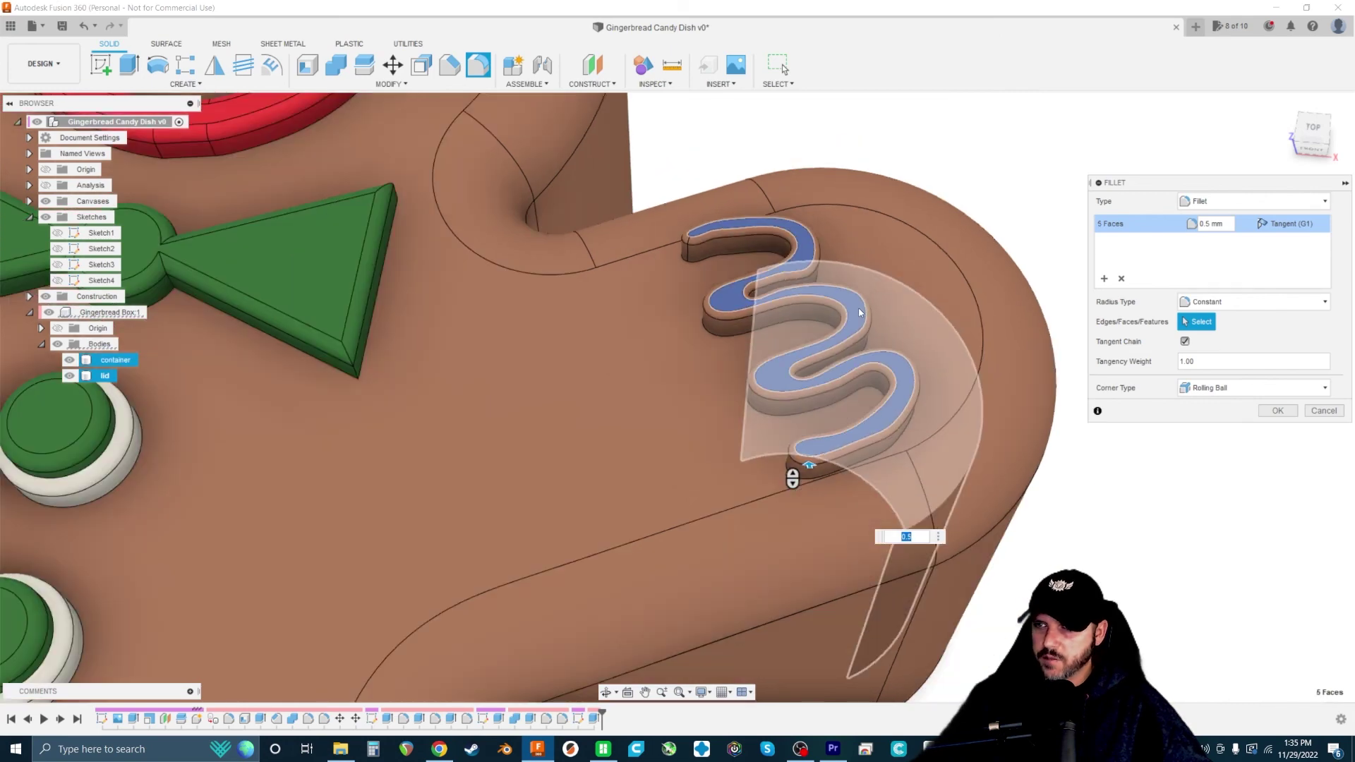
pyautogui.click(1267, 413)
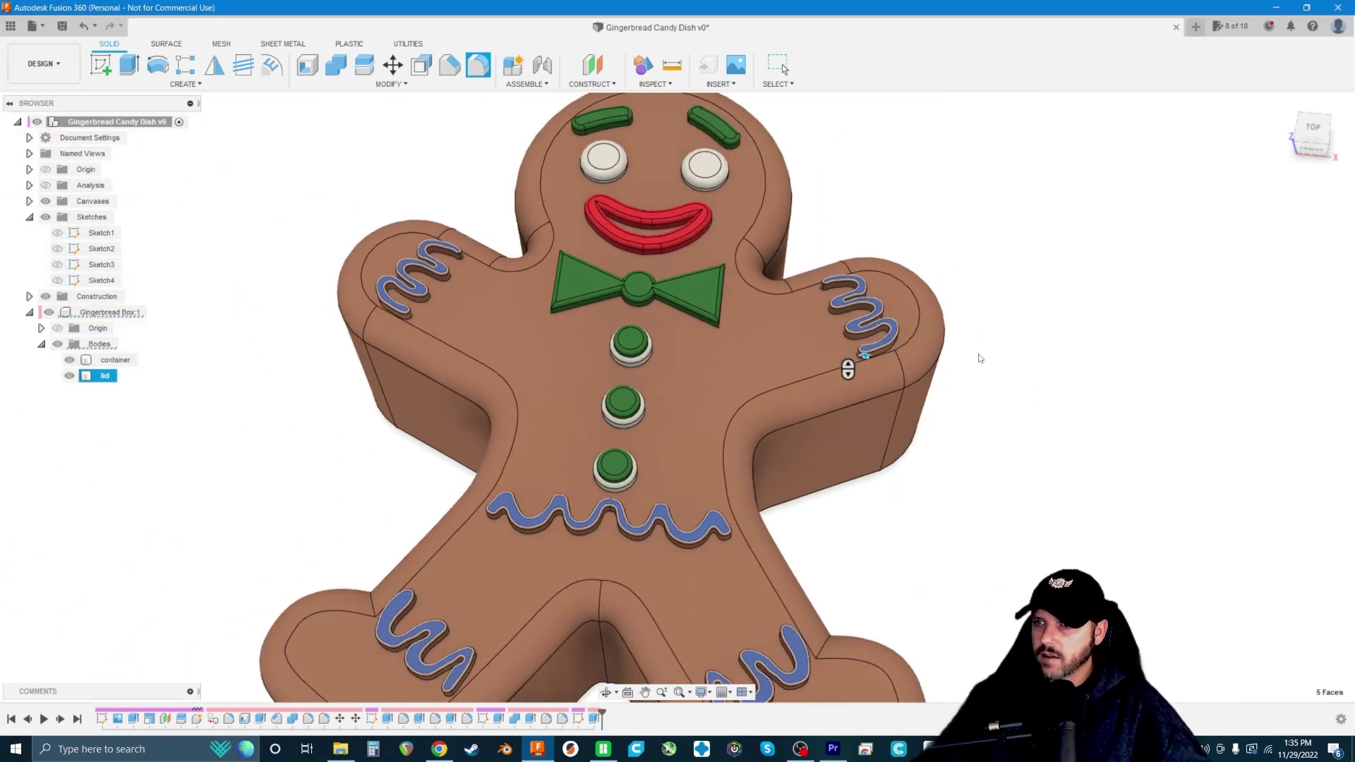
# - Set appearances to apply to faces and give the left leg's icing squiggle the design's white appearance
pyautogui.scroll(-3, 992, 396)
pyautogui.keyDown('shift'); pyautogui.moveTo(991, 396); pyautogui.dragTo(977, 370, button='middle'); pyautogui.keyUp('shift')
pyautogui.press('a')
pyautogui.scroll(-2, 971, 345)
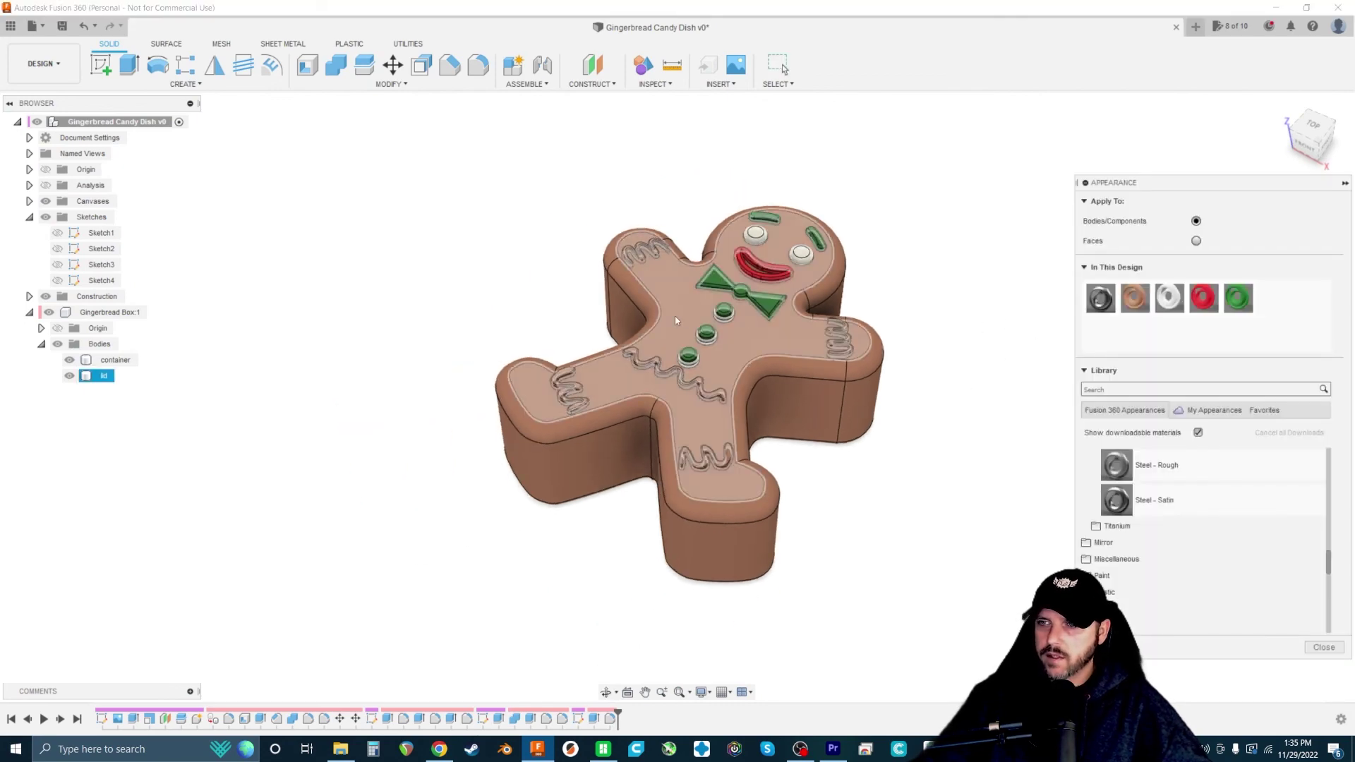
pyautogui.scroll(3, 681, 332)
pyautogui.click(1196, 241)
pyautogui.scroll(5, 746, 484)
pyautogui.moveTo(1170, 297); pyautogui.dragTo(977, 427)
pyautogui.keyDown('shift'); pyautogui.moveTo(978, 427); pyautogui.dragTo(771, 376, button='middle'); pyautogui.keyUp('shift')
pyautogui.moveTo(771, 376); pyautogui.dragTo(777, 378)
pyautogui.moveTo(776, 378); pyautogui.dragTo(452, 424, button='middle')
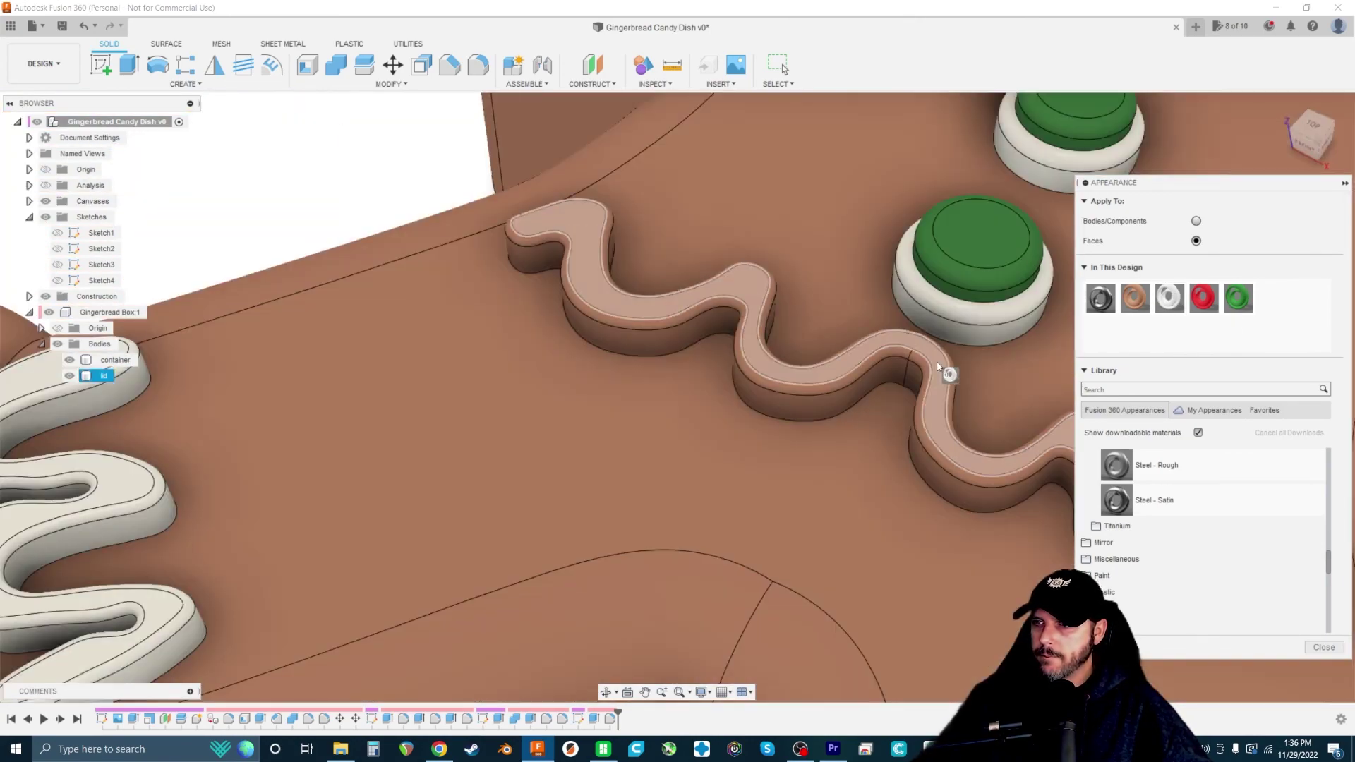
# - Apply the white appearance to the faces of the waist band and the remaining icing squiggles
pyautogui.scroll(3, 907, 318)
pyautogui.moveTo(1170, 297); pyautogui.dragTo(749, 494)
pyautogui.moveTo(748, 494)
pyautogui.keyDown('shift'); pyautogui.mouseDown(button='middle')
pyautogui.moveTo(671, 490)
pyautogui.moveTo(929, 247)
pyautogui.moveTo(911, 305)
pyautogui.moveTo(506, 507)
pyautogui.mouseUp(button='middle'); pyautogui.keyUp('shift')
pyautogui.scroll(3, 929, 247)
pyautogui.scroll(3, 716, 344)
pyautogui.moveTo(1169, 298); pyautogui.dragTo(710, 413)
pyautogui.scroll(-5, 624, 357)
pyautogui.moveTo(623, 357)
pyautogui.keyDown('shift'); pyautogui.mouseDown(button='middle')
pyautogui.moveTo(878, 269)
pyautogui.moveTo(918, 282)
pyautogui.mouseUp(button='middle'); pyautogui.keyUp('shift')
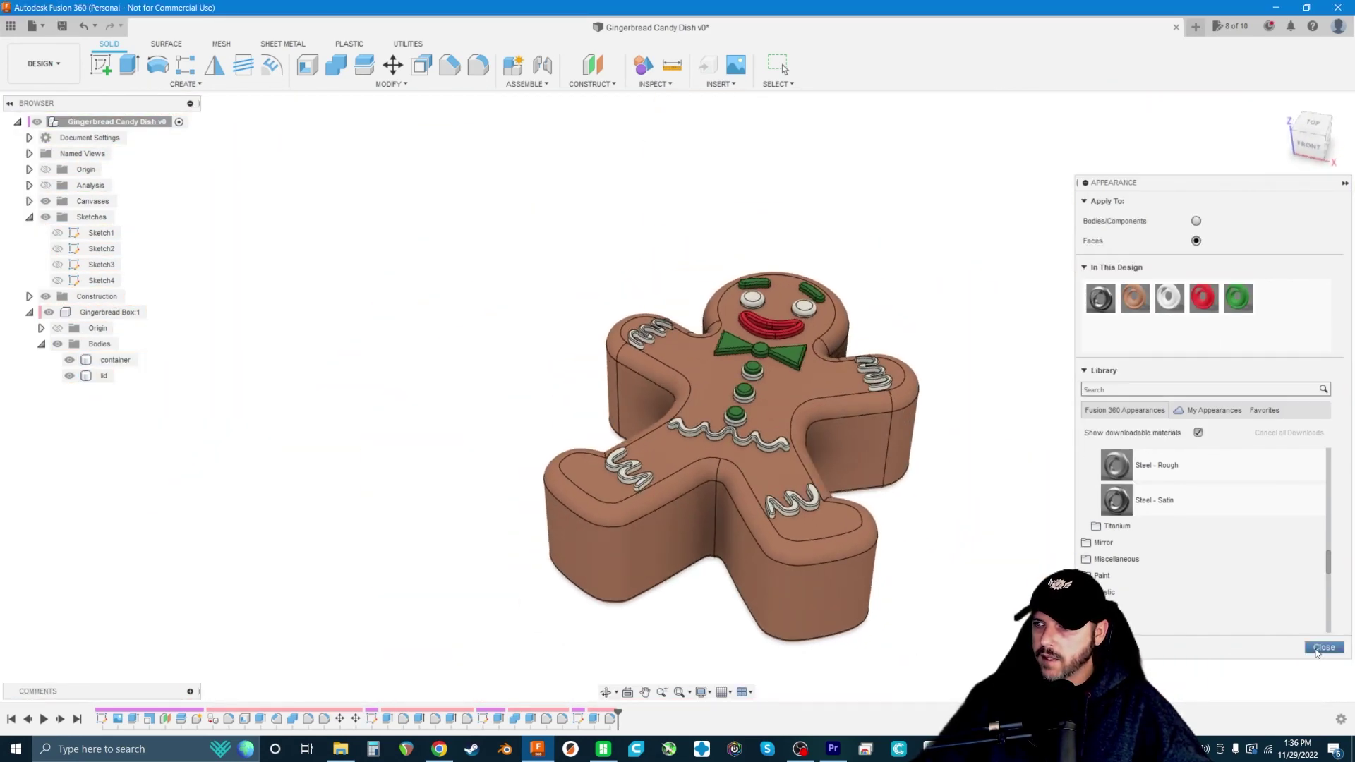
pyautogui.click(1324, 647)
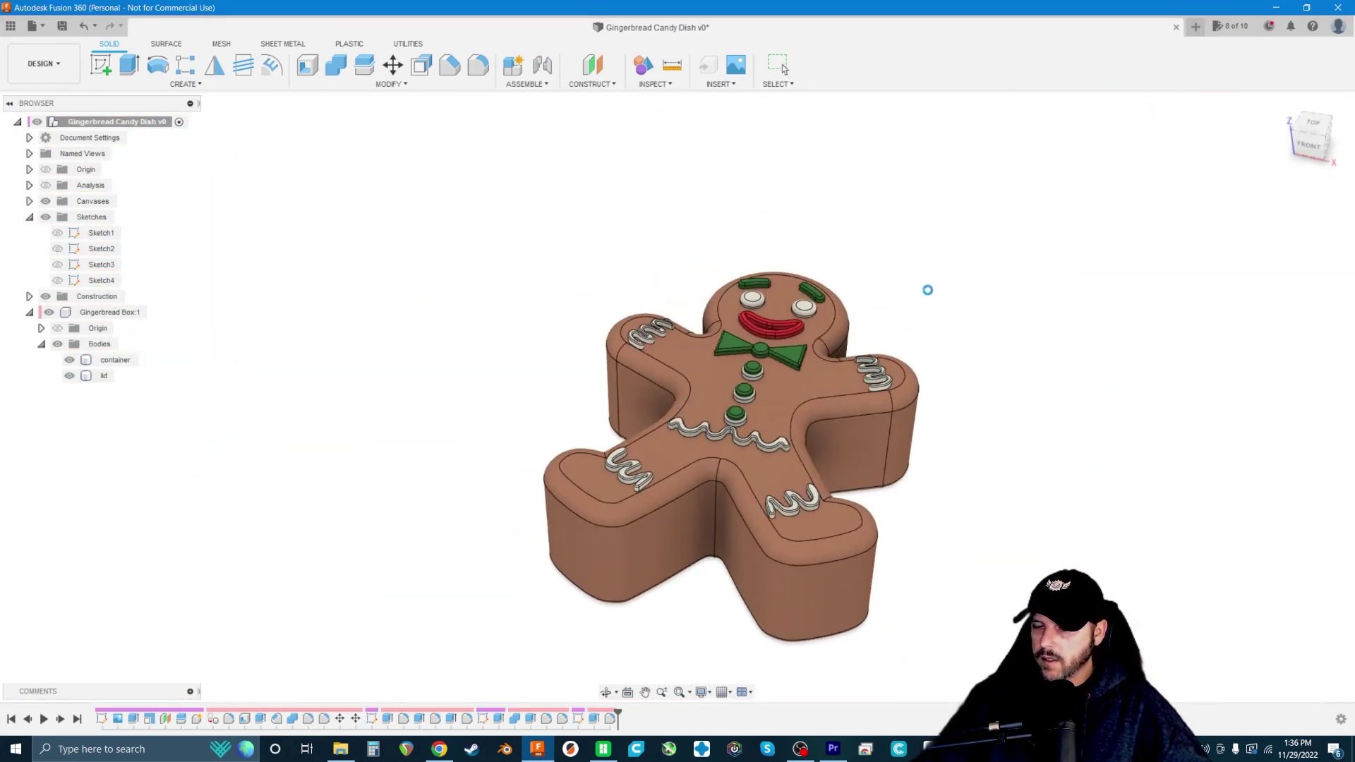
# - Switch the visual style to plain shading without visible edges
pyautogui.keyDown('shift'); pyautogui.moveTo(934, 294); pyautogui.dragTo(833, 419, button='middle'); pyautogui.keyUp('shift')
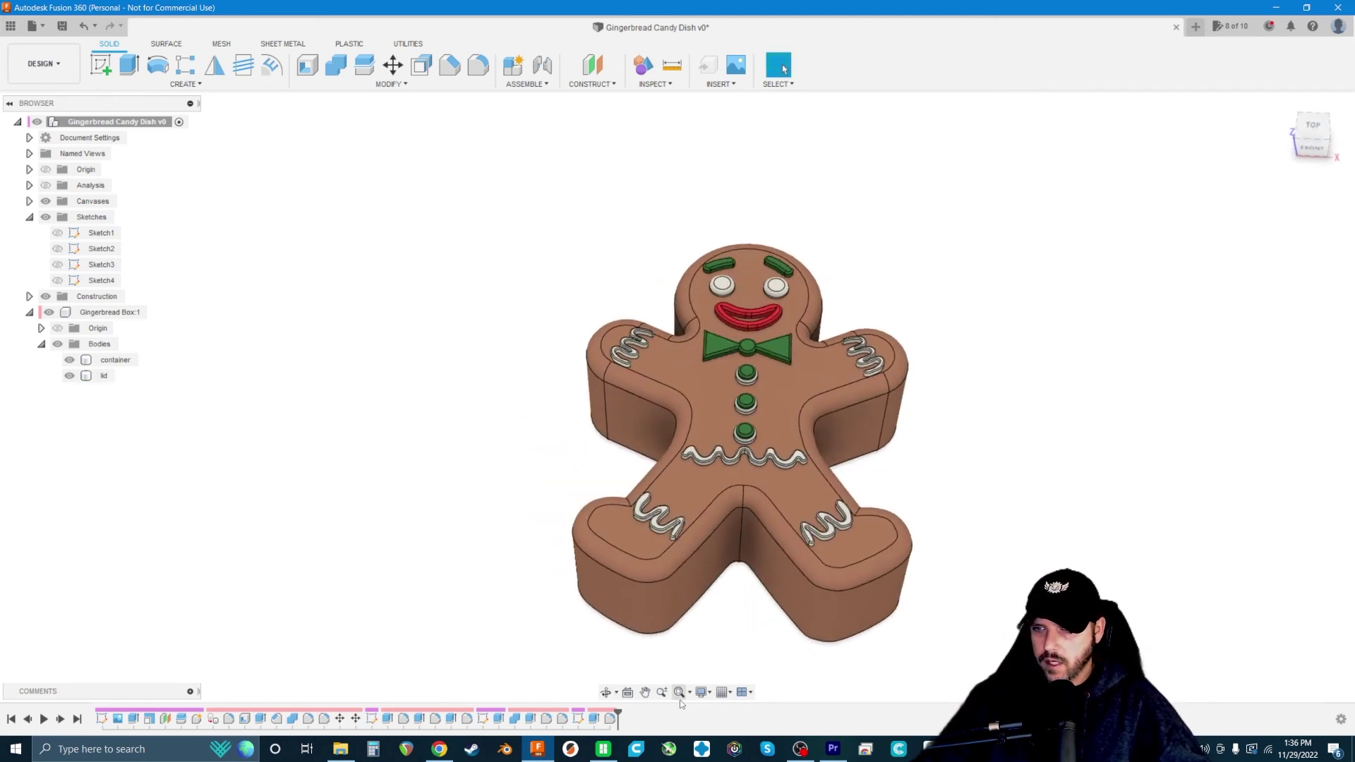
pyautogui.click(709, 692)
pyautogui.moveTo(759, 586)
pyautogui.click(842, 586)
pyautogui.moveTo(939, 424)
pyautogui.keyDown('shift'); pyautogui.mouseDown(button='middle')
pyautogui.moveTo(1095, 478)
pyautogui.moveTo(939, 458)
pyautogui.mouseUp(button='middle'); pyautogui.keyUp('shift')
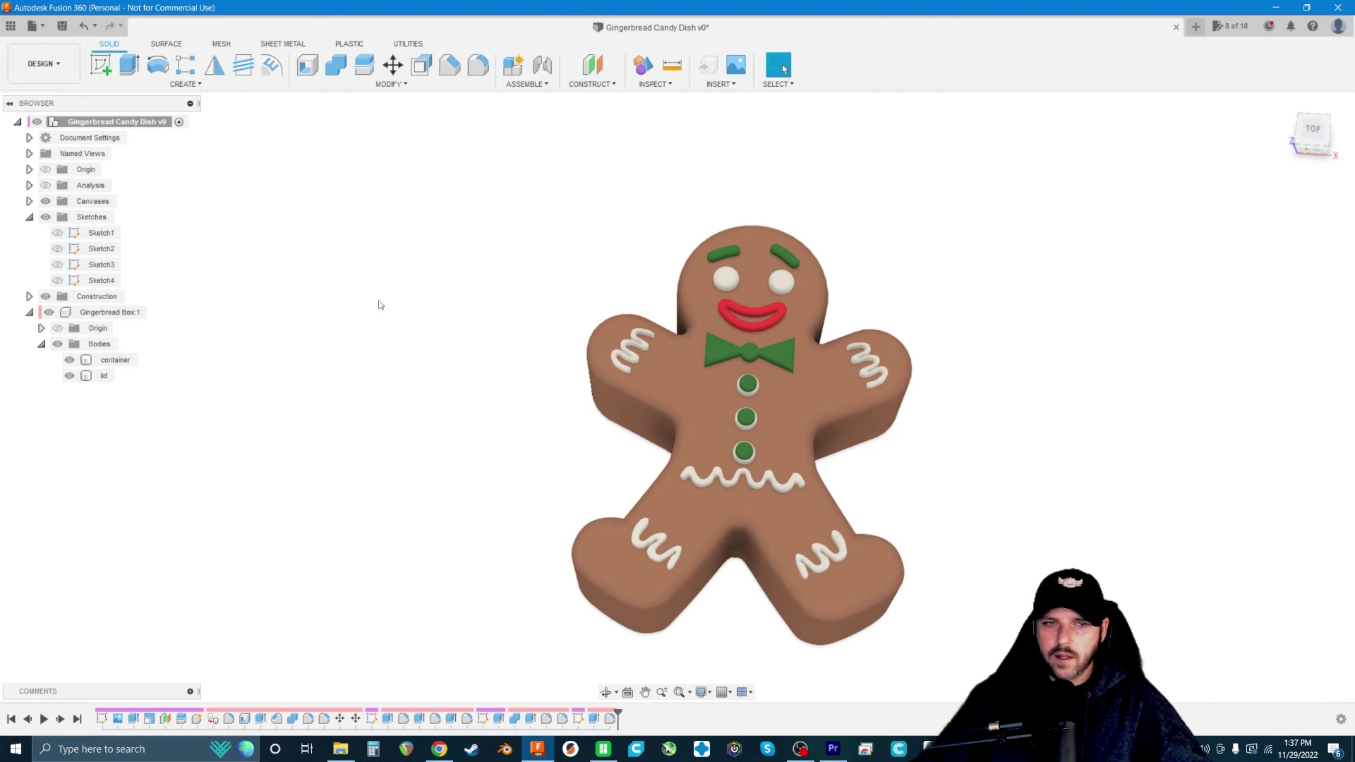
pyautogui.click(103, 376)
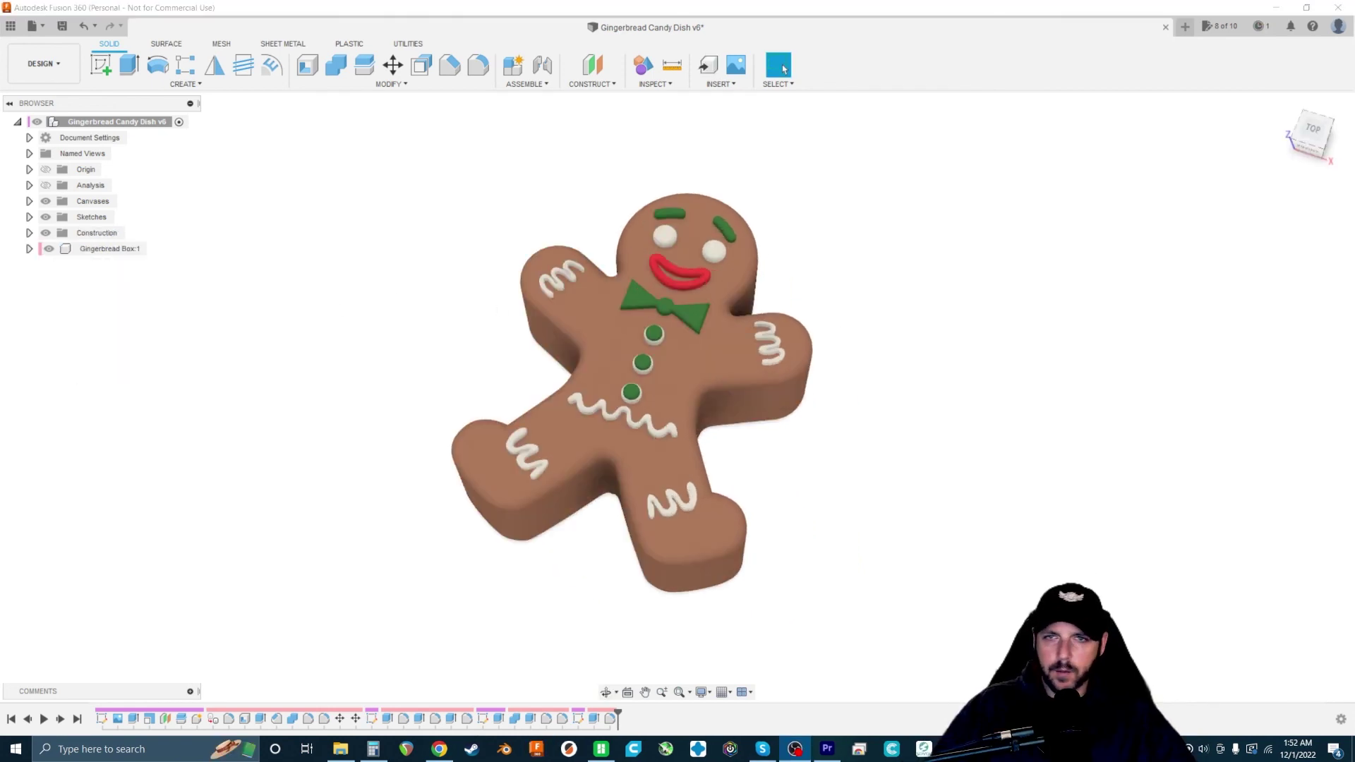